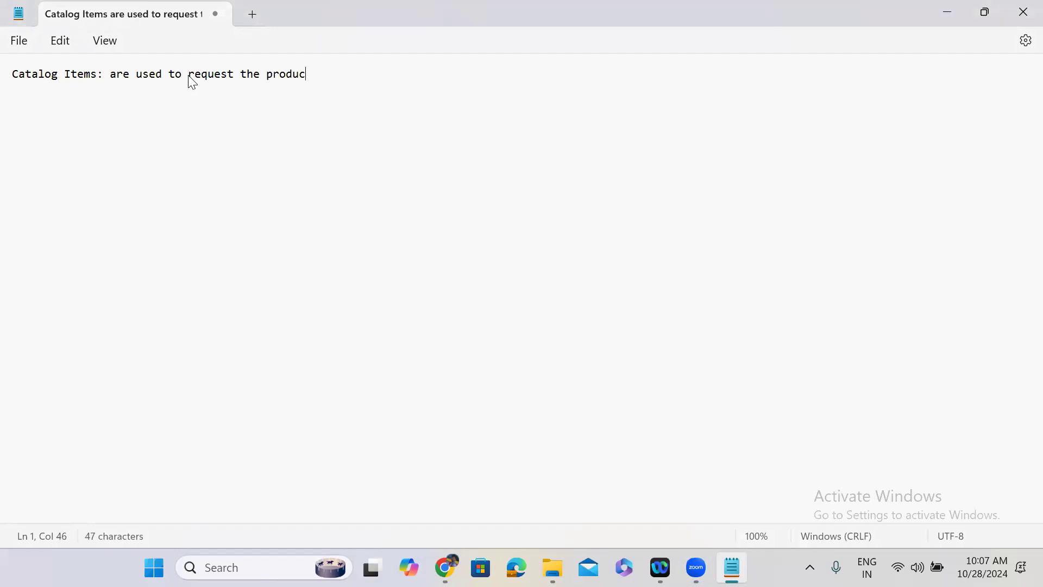
Complete the Catalog Items definition in the note as "are used to request the product or service in the organization" and add blank lines below.
type("service in the organi")
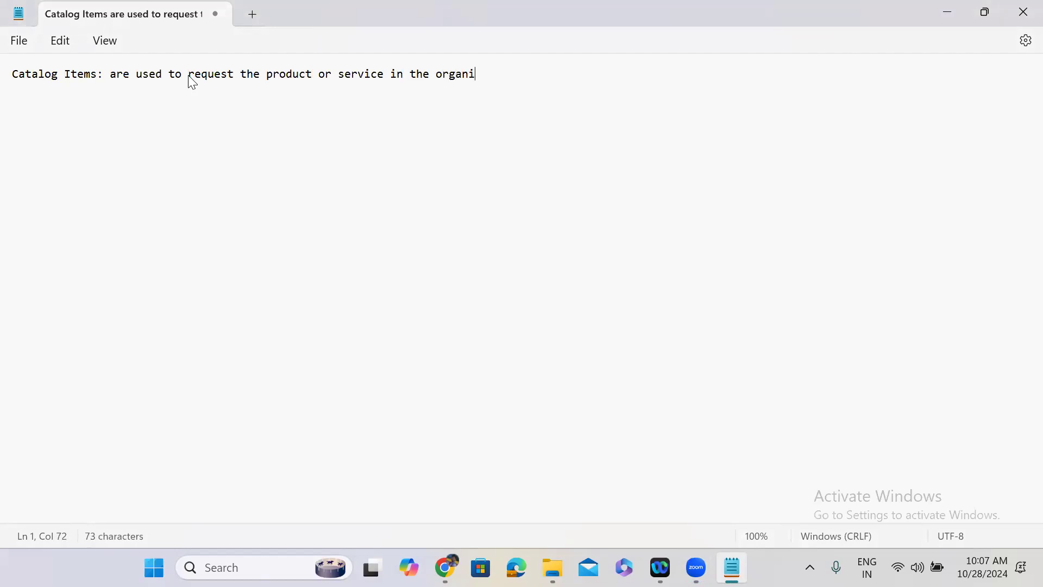
type("zation")
key("Return")
left_click(545, 74)
key("Down")
key("Return")
Switch to the ServiceNow instance in Chrome, find "maintain items" in the navigator and open Maintain Items in a new tab.
left_click(945, 14)
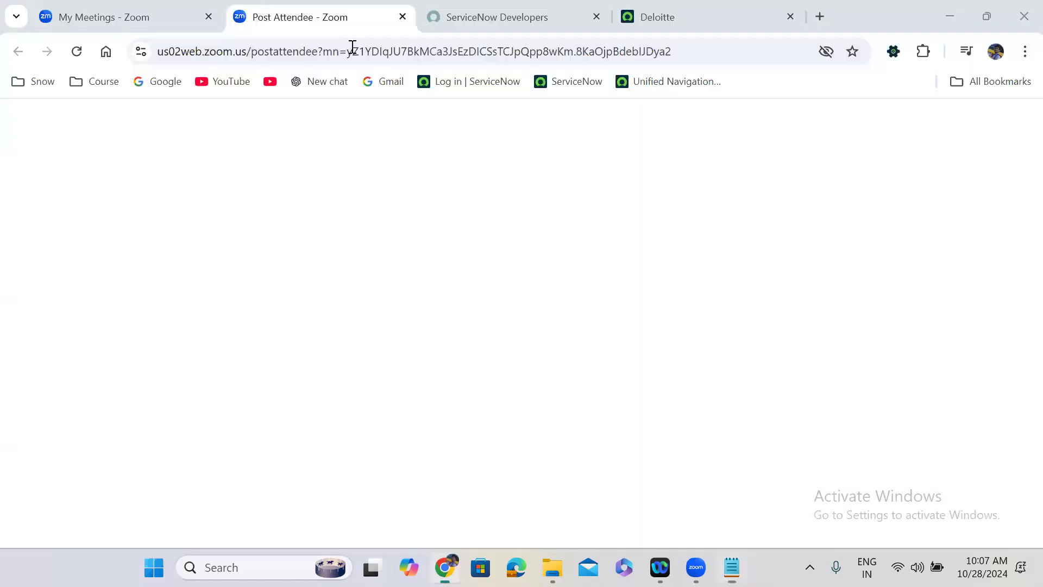
key("ctrl+4")
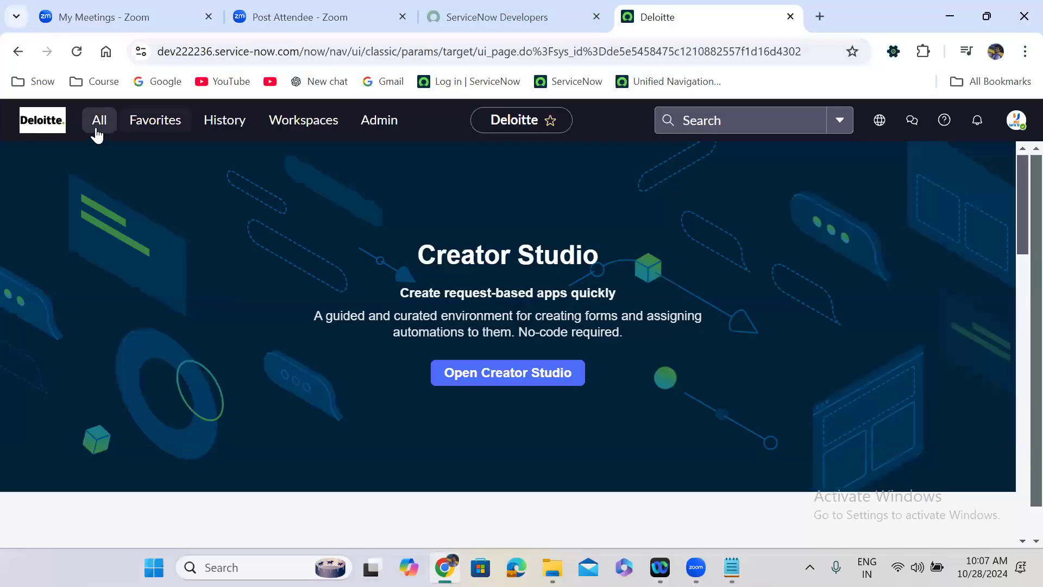
left_click(98, 130)
type("ma")
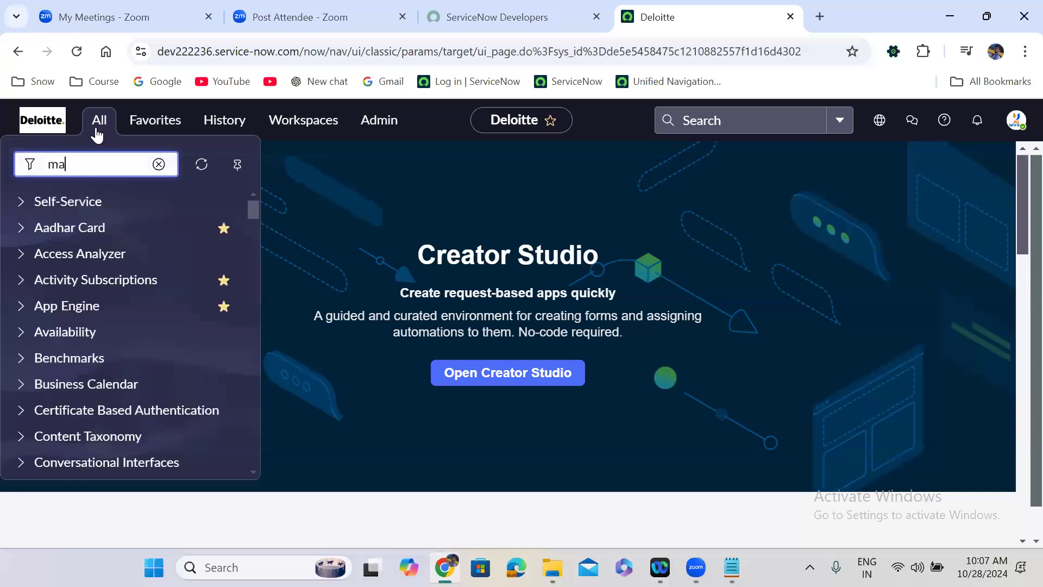
type("intain items")
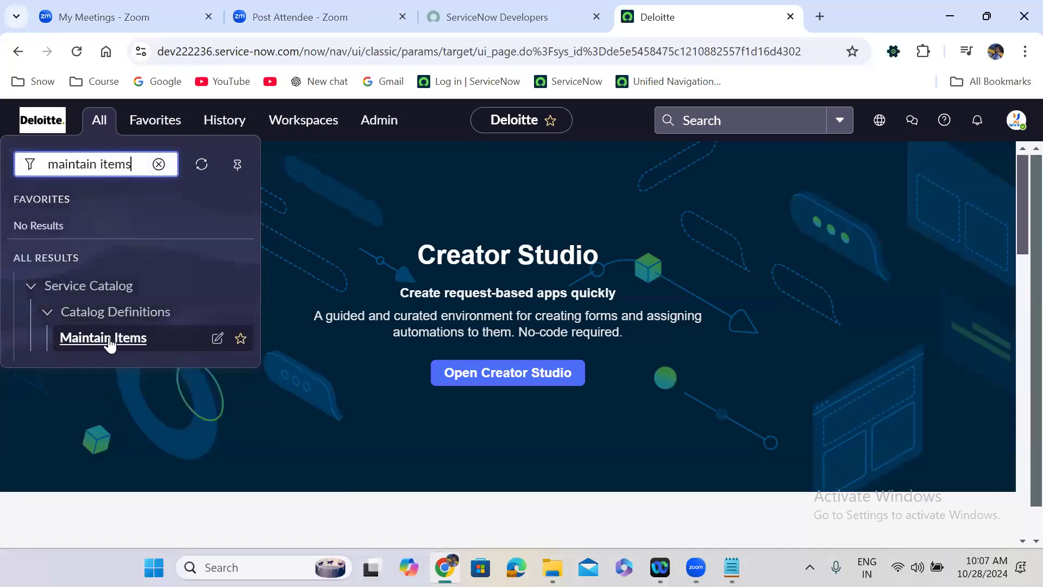
middle_click(104, 337)
left_click(734, 8)
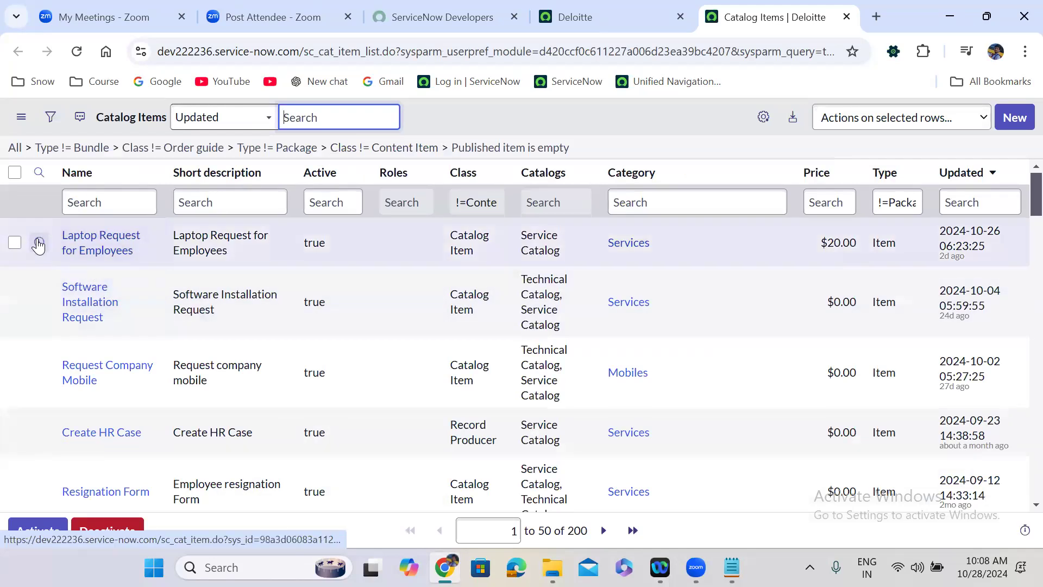
Open the Laptop Request for Employees catalog item record in a new browser tab.
right_click(38, 243)
left_click(98, 267)
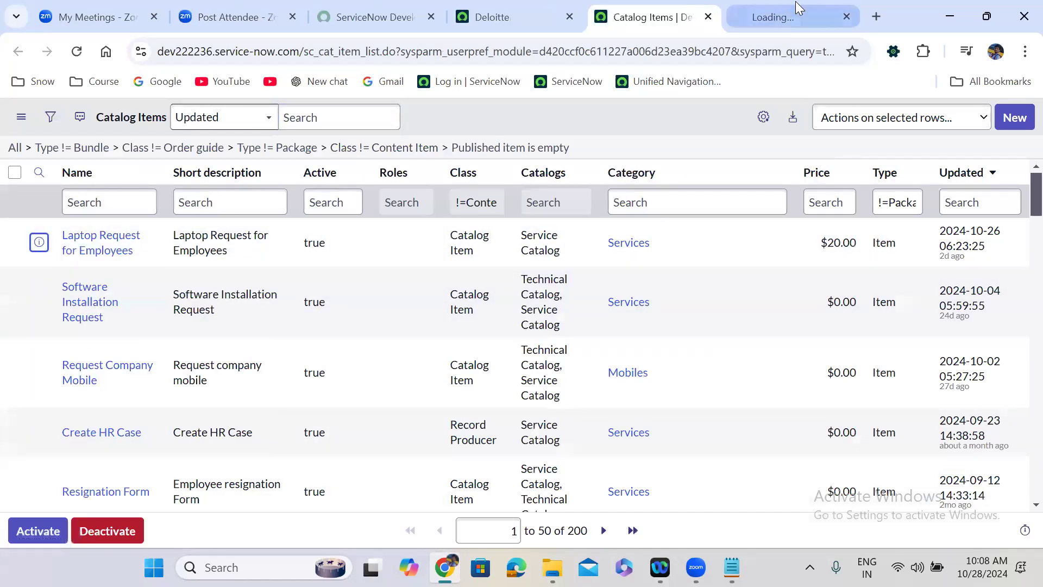
left_click(801, 8)
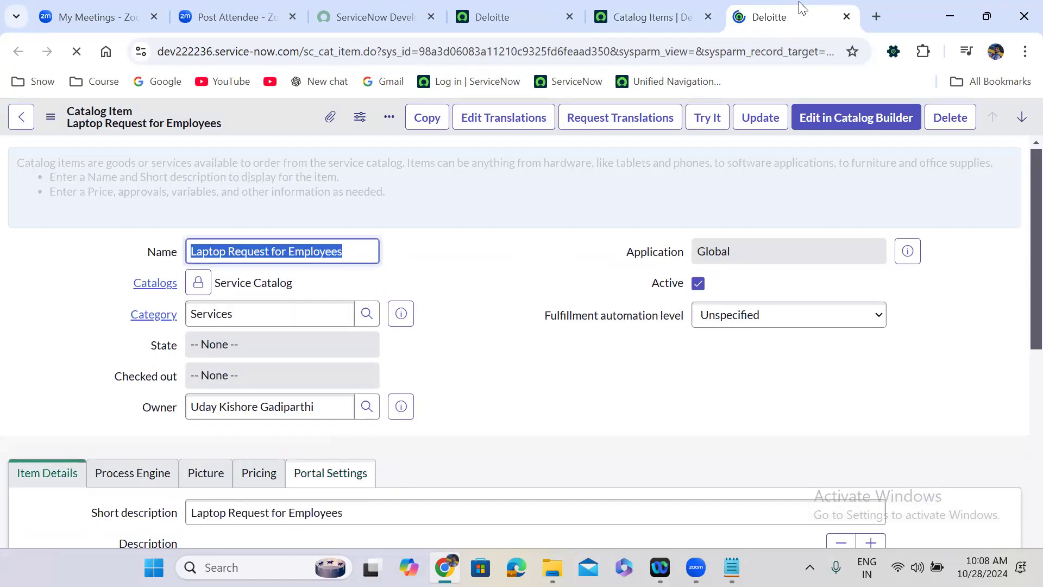
left_click(466, 240)
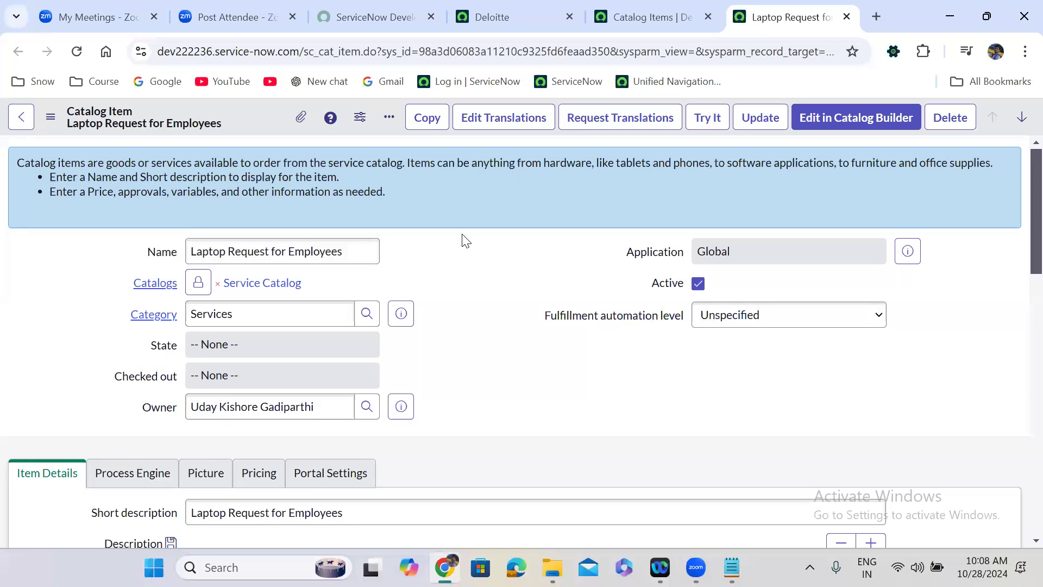
Look through the catalog item's header fields, item details, description, related links and related lists.
scroll(466, 241, "down", 3)
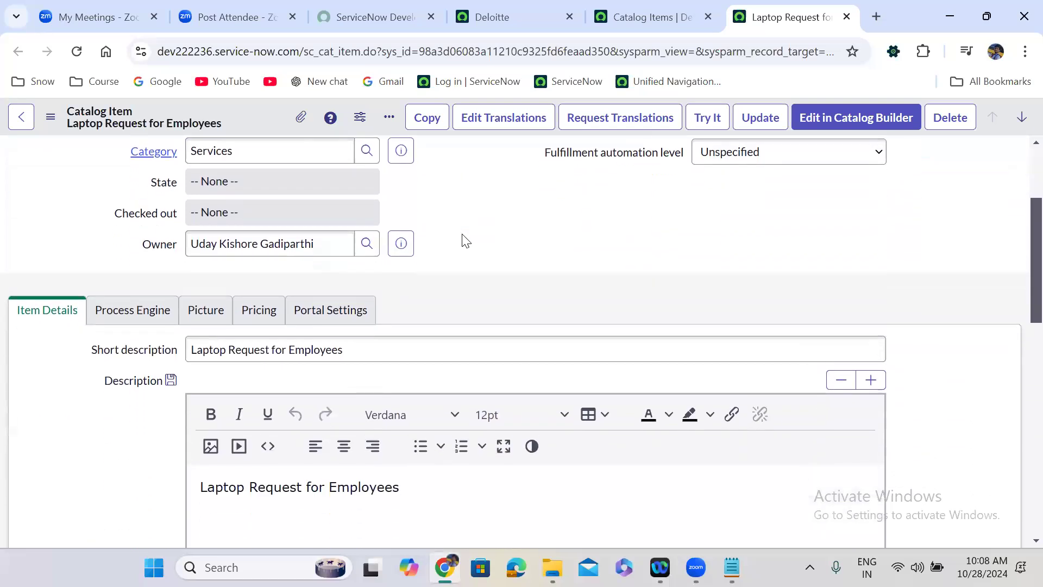
scroll(465, 241, "down", 5)
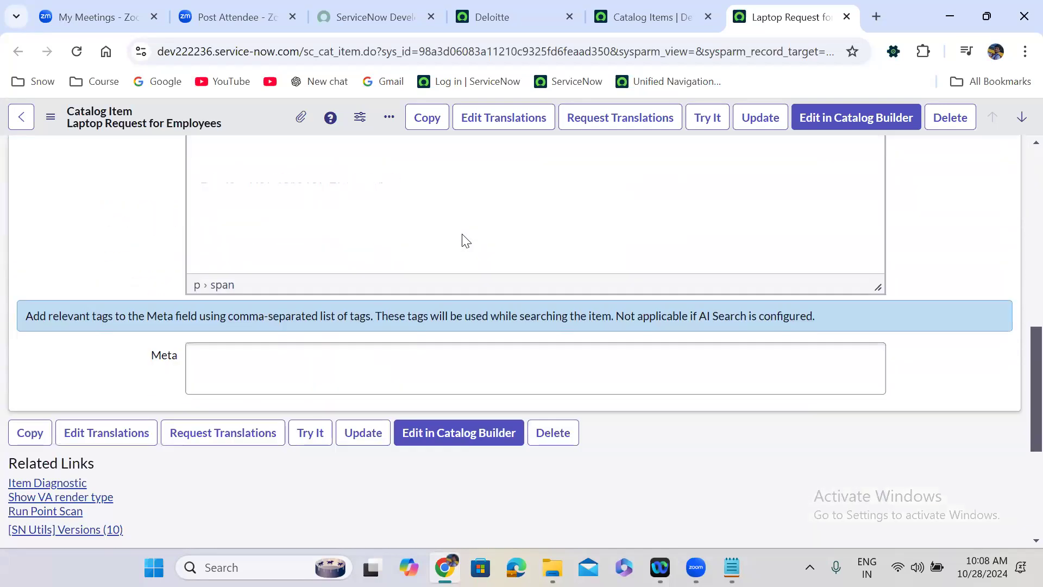
scroll(465, 241, "down", 3)
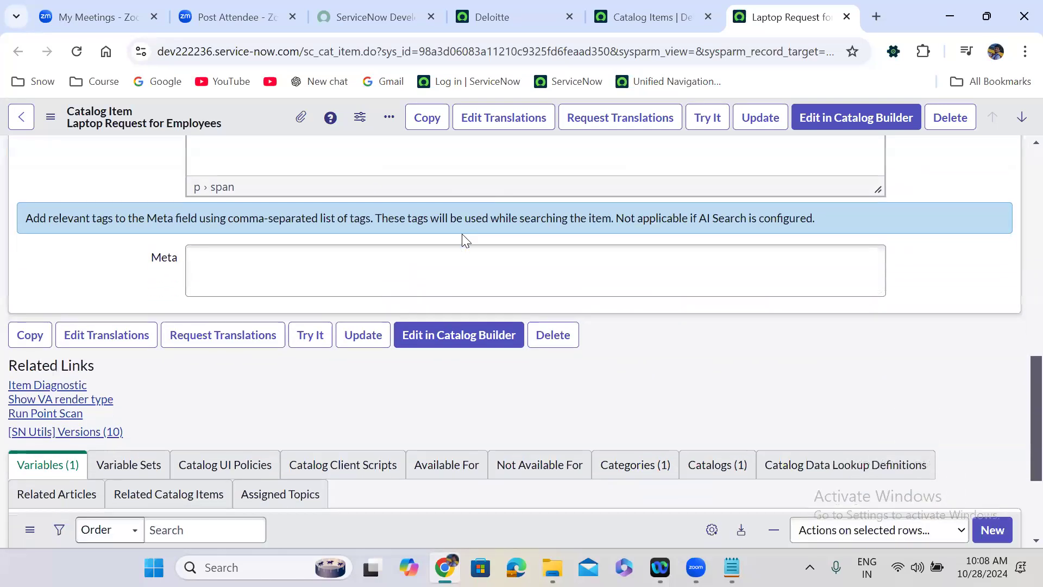
scroll(466, 241, "down", 1)
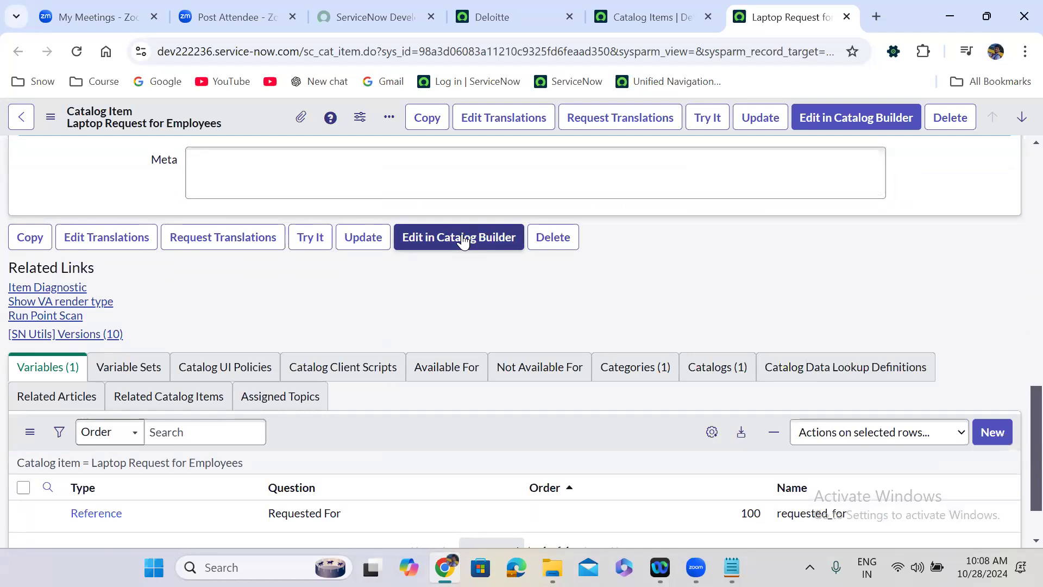
scroll(462, 237, "down", 1)
scroll(462, 234, "up", 5)
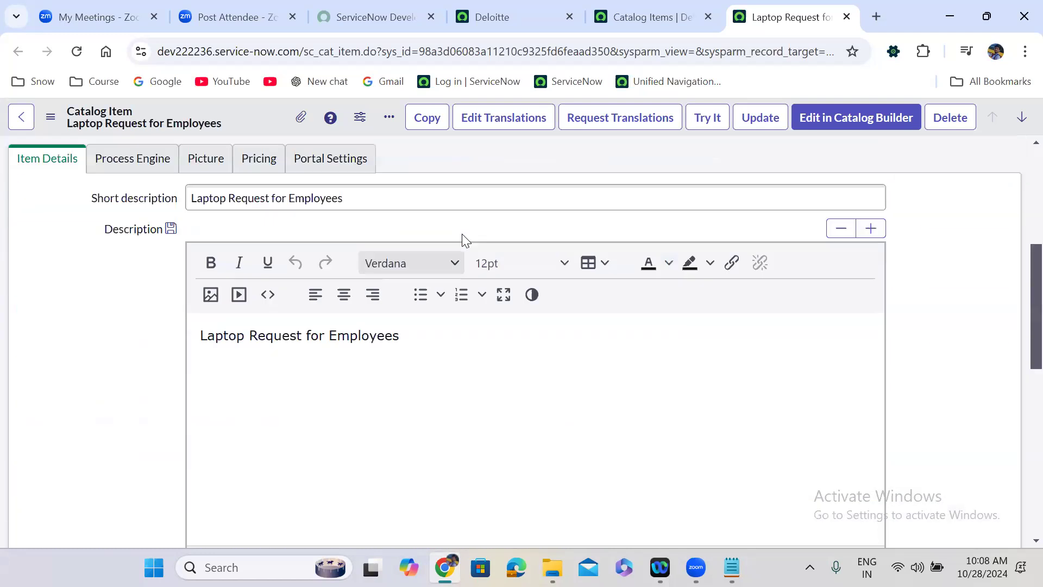
scroll(462, 237, "up", 5)
scroll(465, 239, "down", 6)
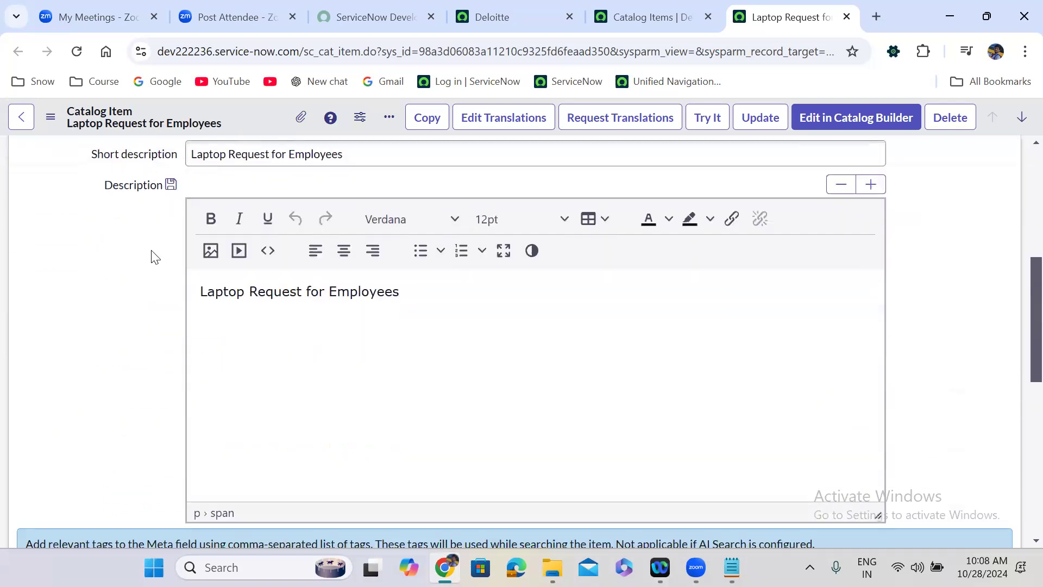
scroll(152, 255, "up", 2)
Review the catalog item's Process Engine flow and workflow choices and its Picture settings.
left_click(144, 213)
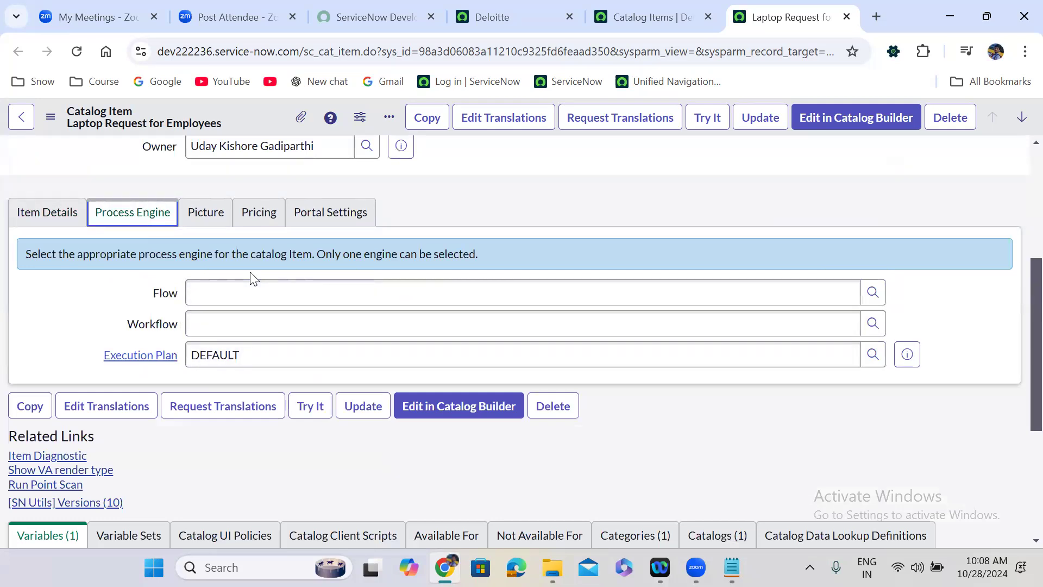
left_click(211, 321)
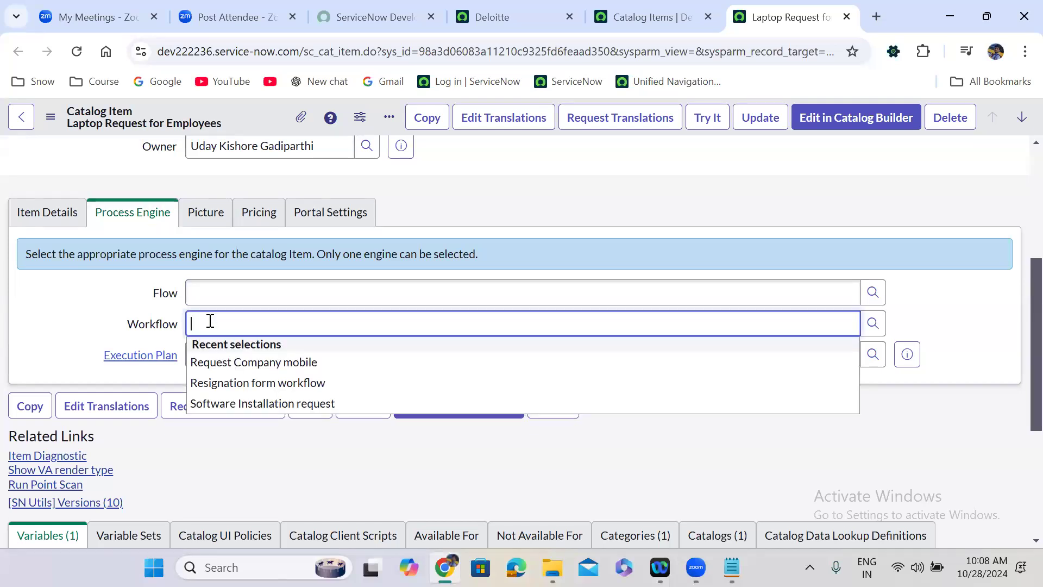
left_click(201, 292)
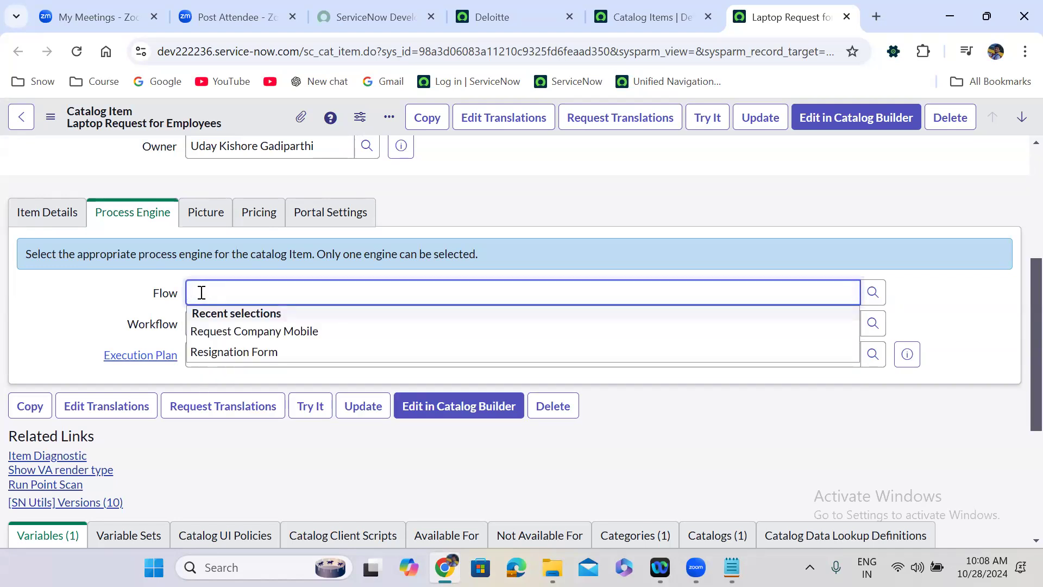
left_click(205, 212)
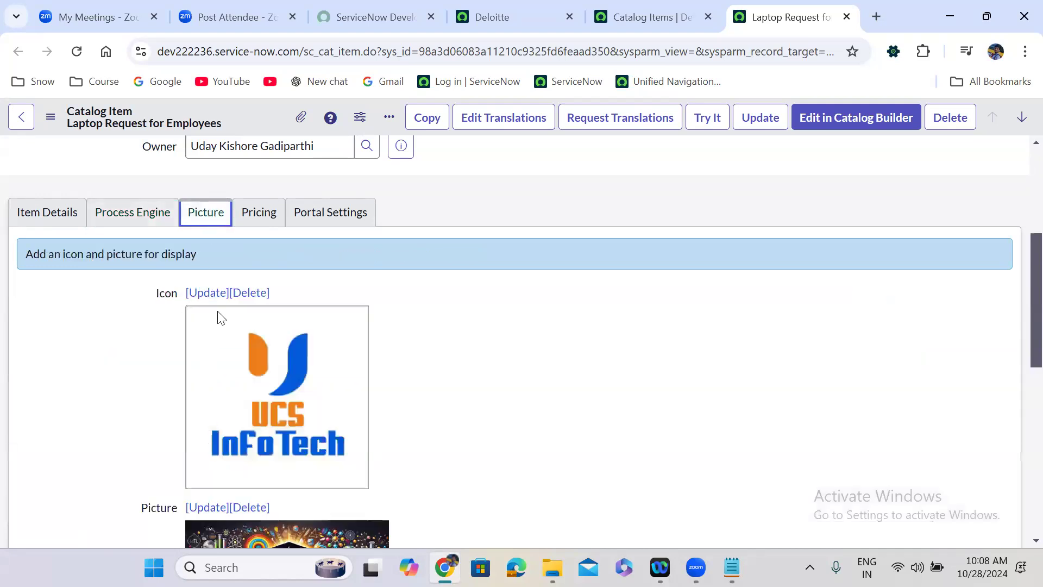
scroll(458, 299, "down", 1)
scroll(458, 299, "down", 1)
scroll(458, 299, "up", 1)
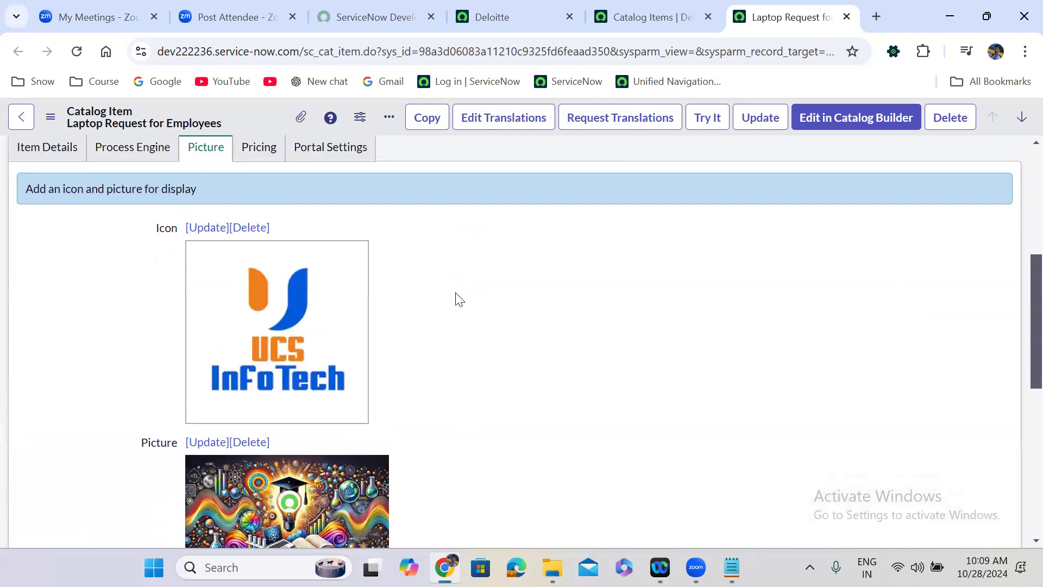
Review the catalog item's Pricing fields and its Portal Settings options.
left_click(263, 160)
scroll(467, 202, "up", 1)
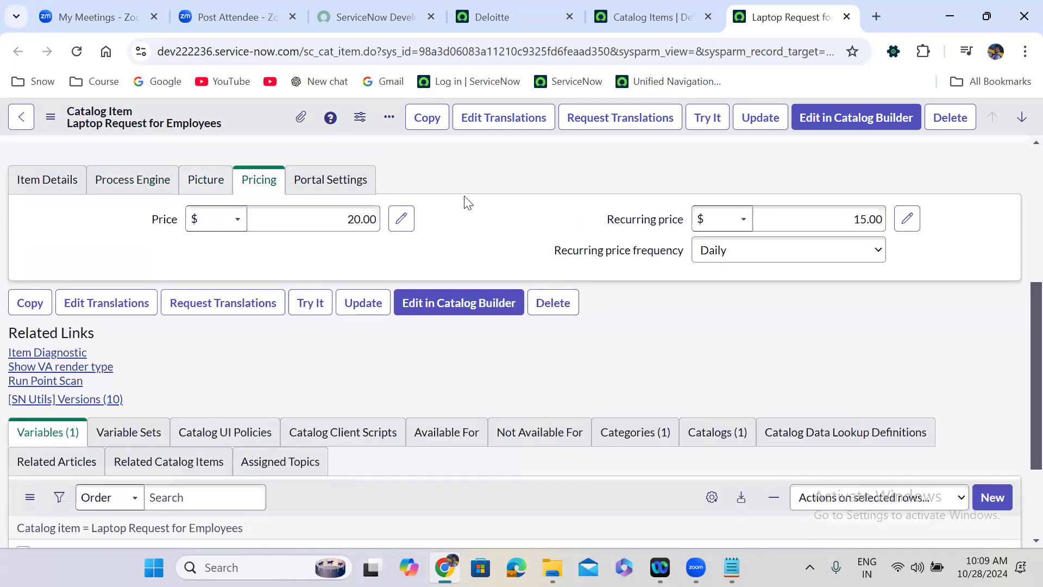
scroll(465, 203, "up", 1)
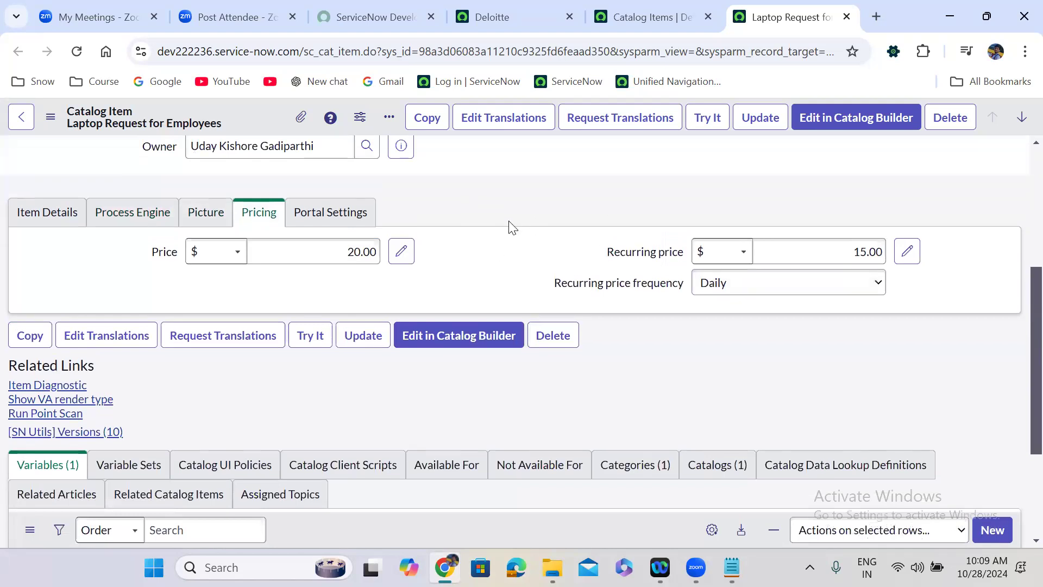
left_click(338, 206)
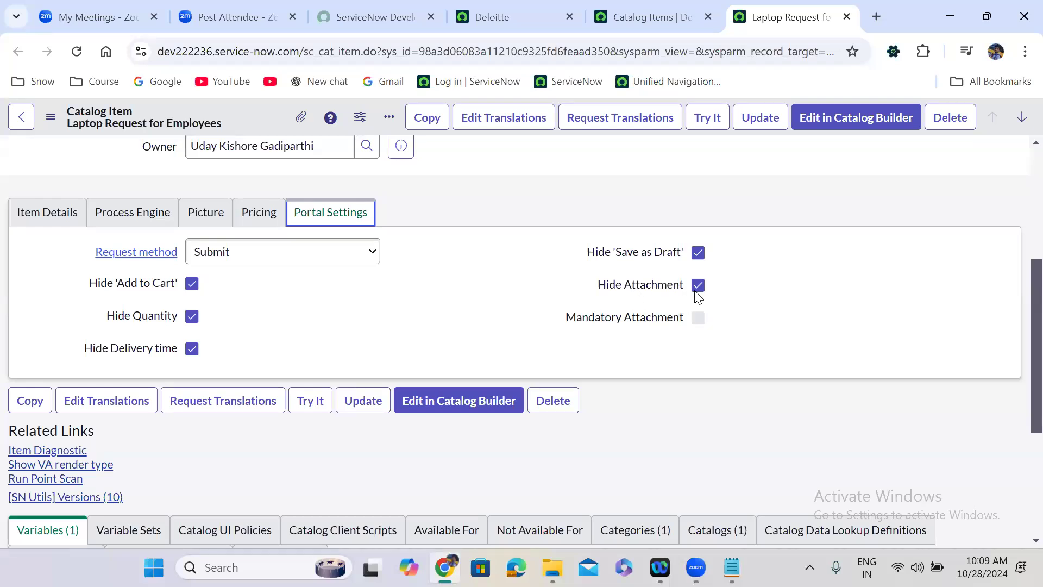
left_click(384, 307)
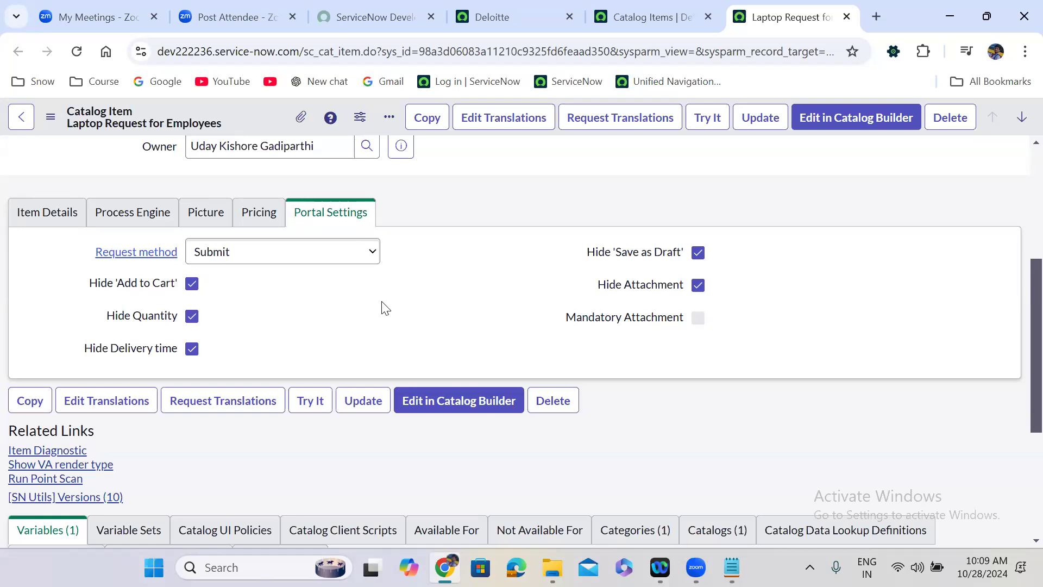
Open the Requested For variable from the catalog item's Variables list in a new browser tab.
scroll(385, 307, "down", 4)
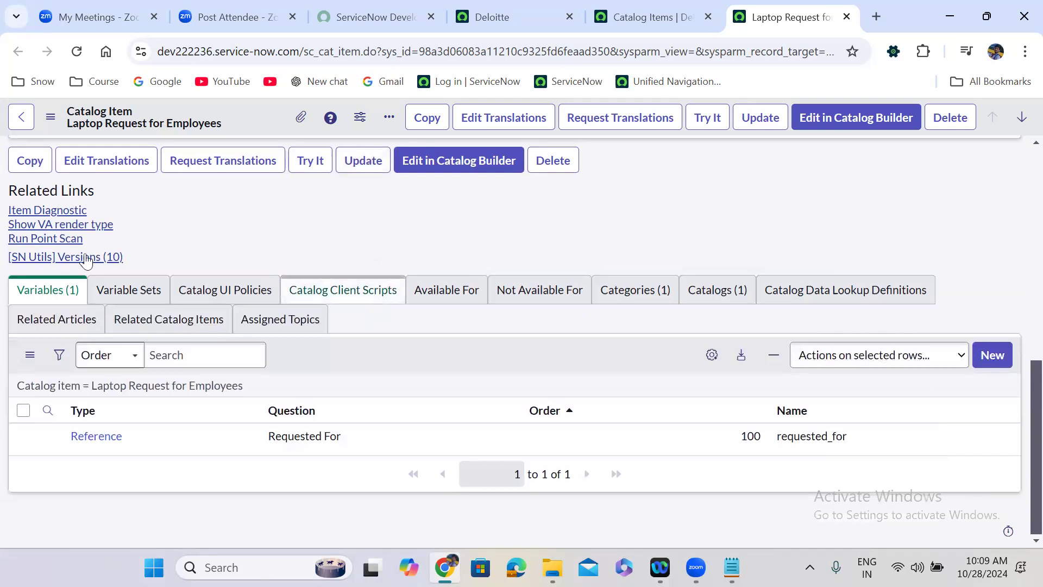
left_click(58, 293)
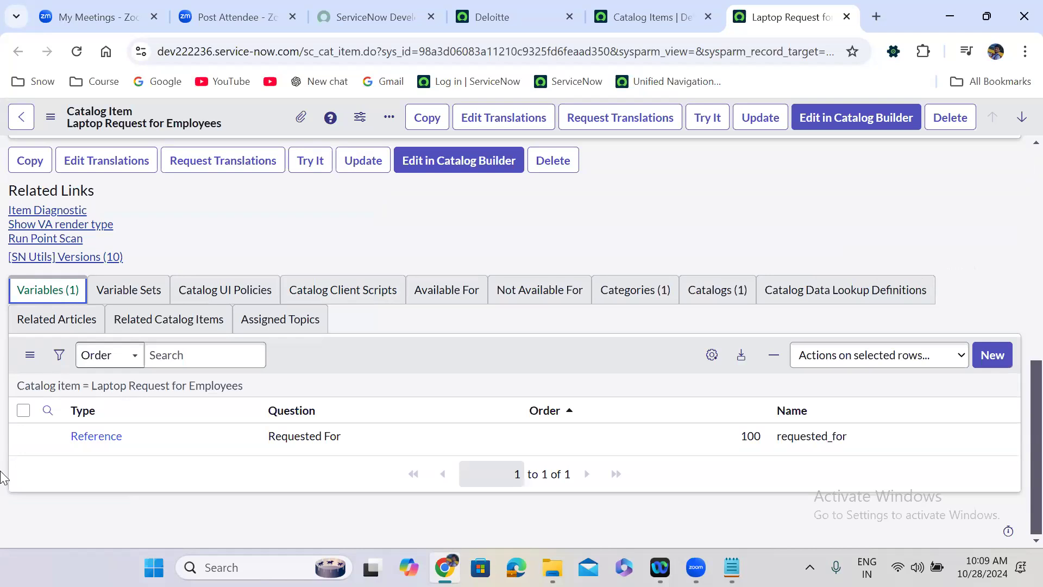
right_click(46, 440)
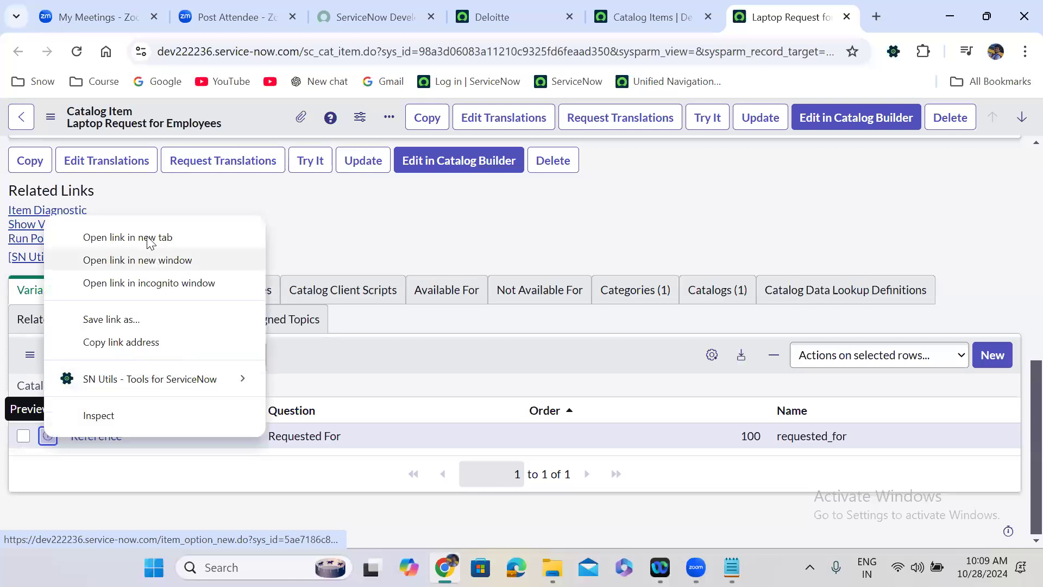
left_click(148, 236)
left_click(789, 7)
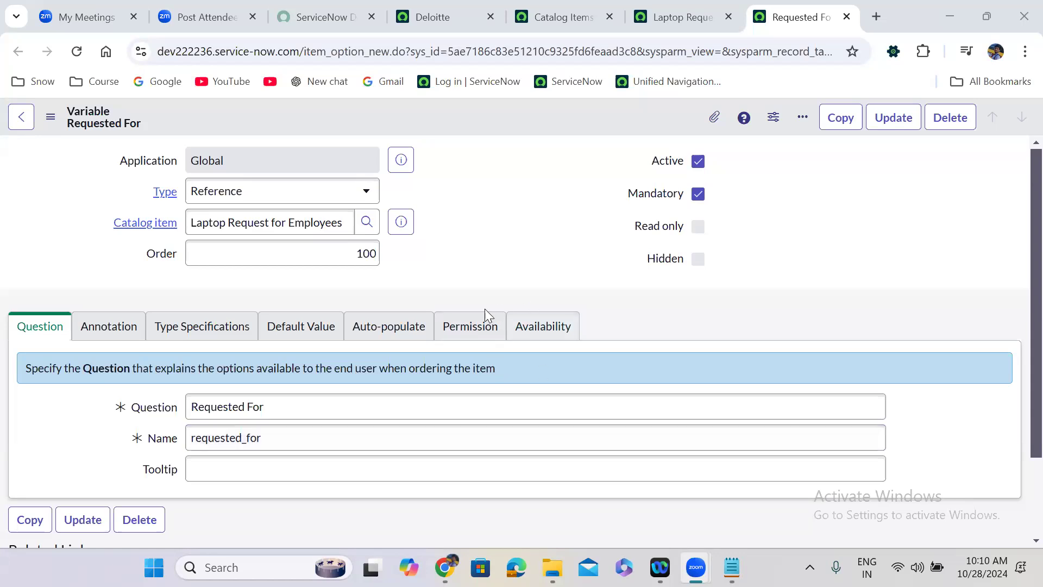
Examine the Permission settings for read, write and create roles on the Requested For variable.
left_click(471, 329)
scroll(459, 259, "down", 3)
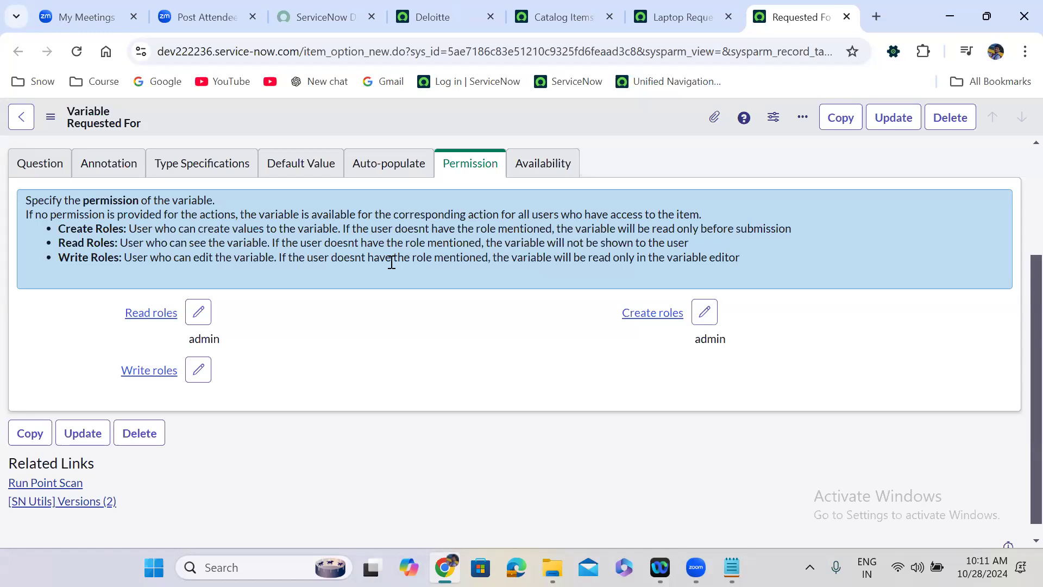
scroll(391, 263, "down", 1)
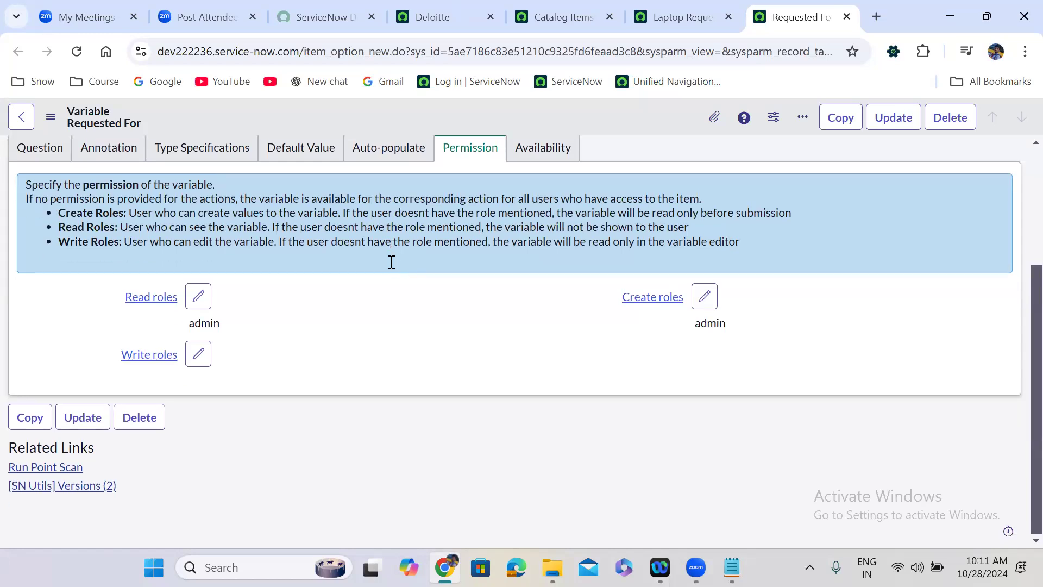
scroll(391, 262, "up", 1)
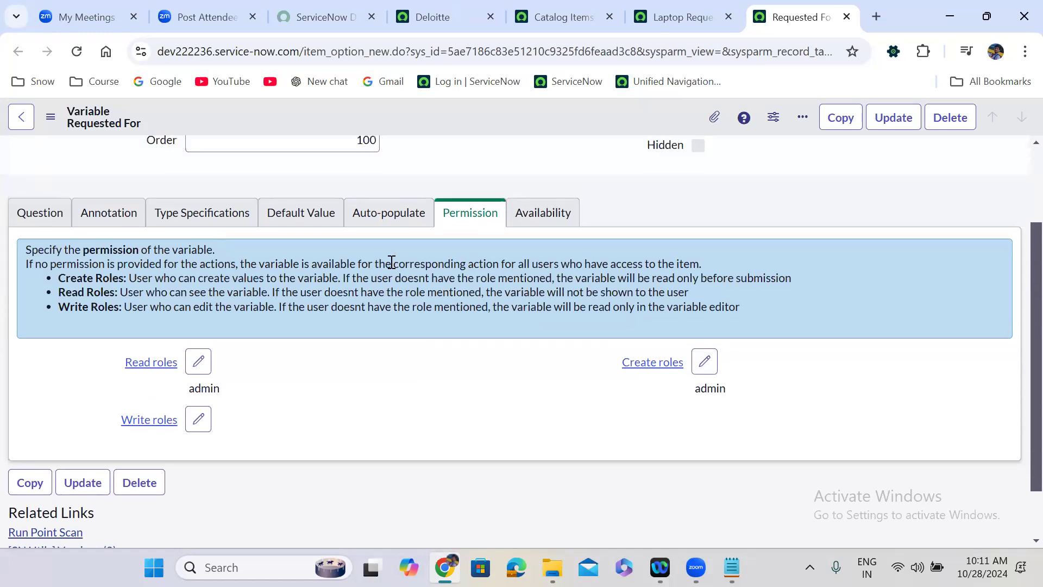
Review the variable's Auto-populate and Default Value settings and its Type Specifications, including reference qualifier and variable attributes.
left_click(372, 212)
left_click(351, 304)
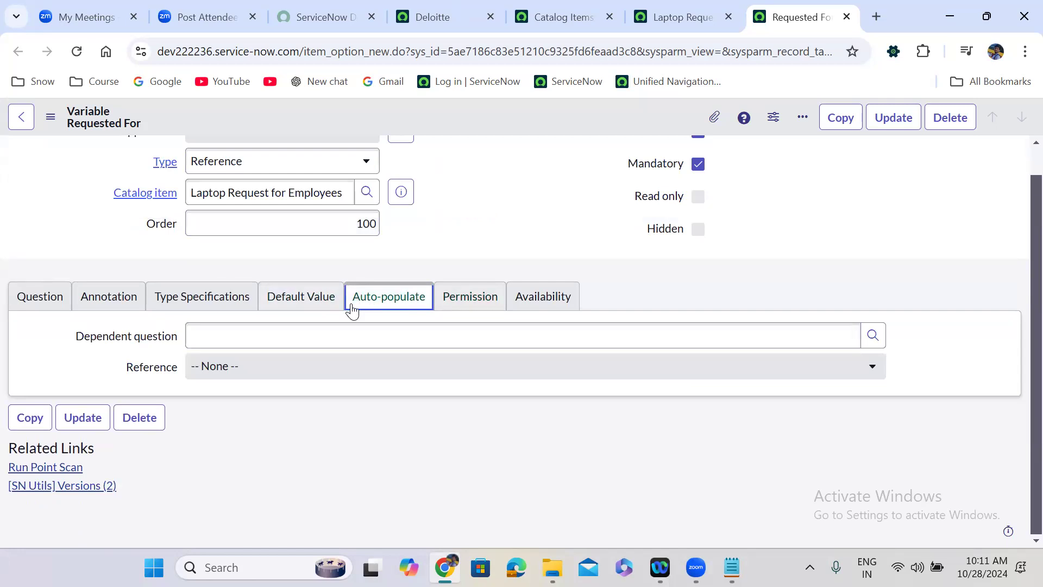
left_click(287, 311)
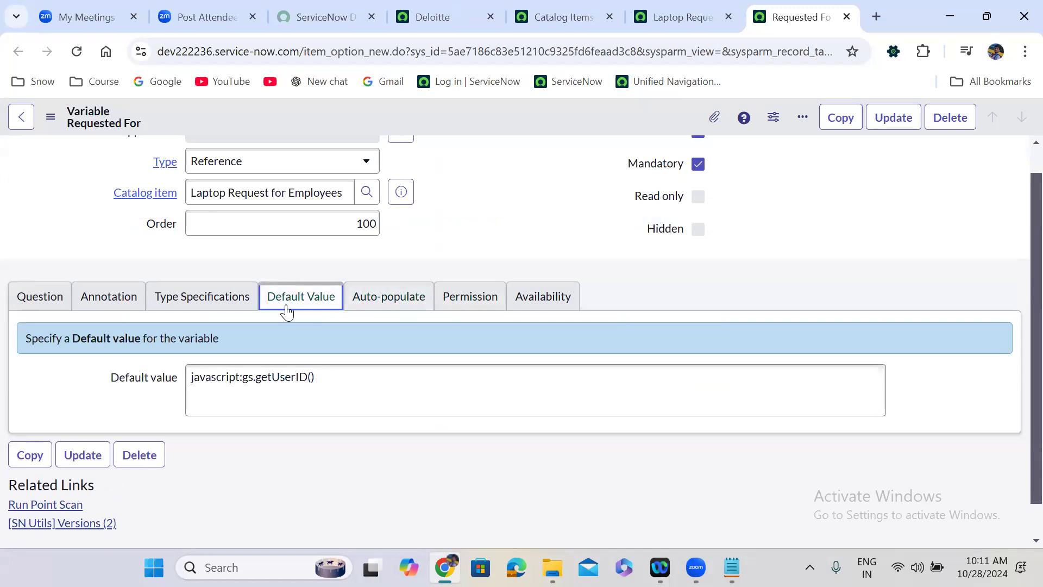
left_click(216, 302)
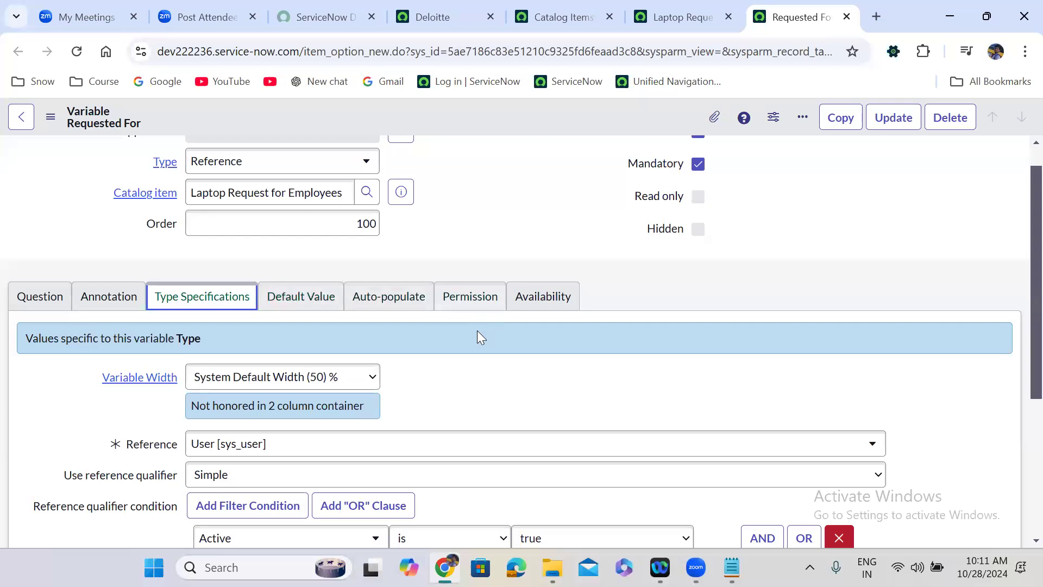
scroll(477, 333, "down", 2)
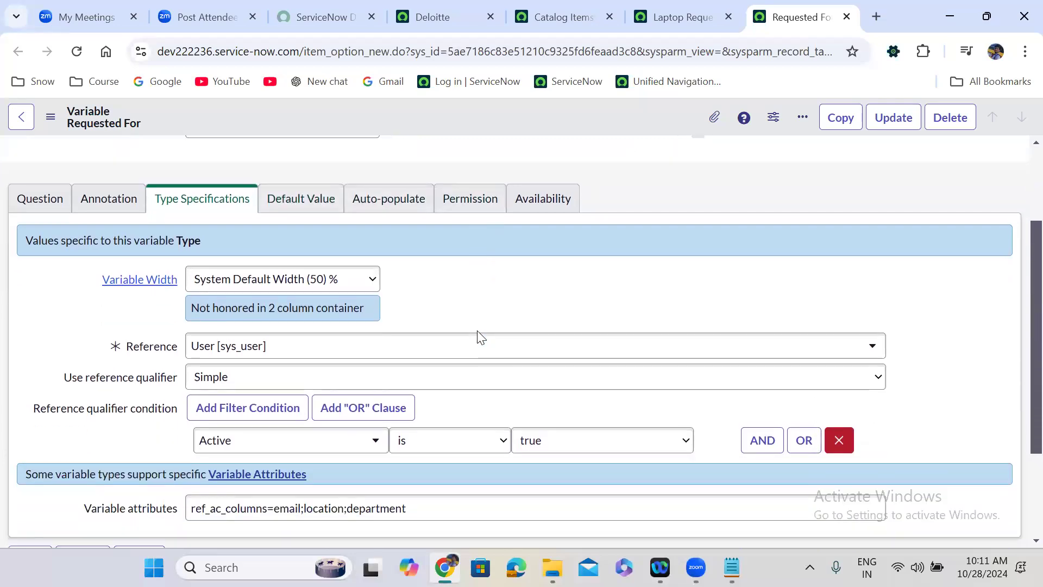
Review the Requested For variable's general fields, variable attributes and annotation settings, including Show help and Help text.
scroll(478, 337, "up", 3)
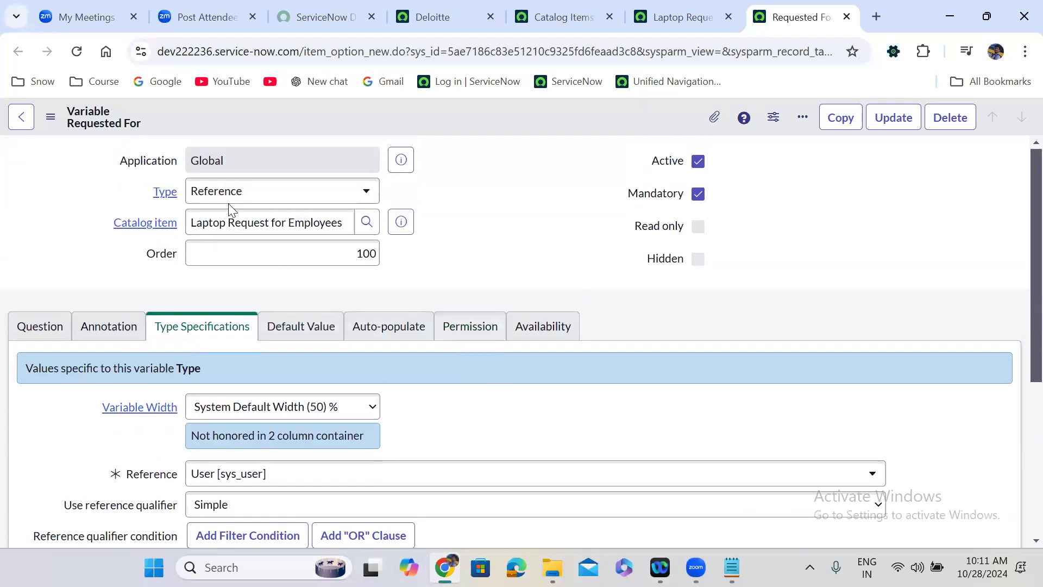
scroll(508, 263, "down", 5)
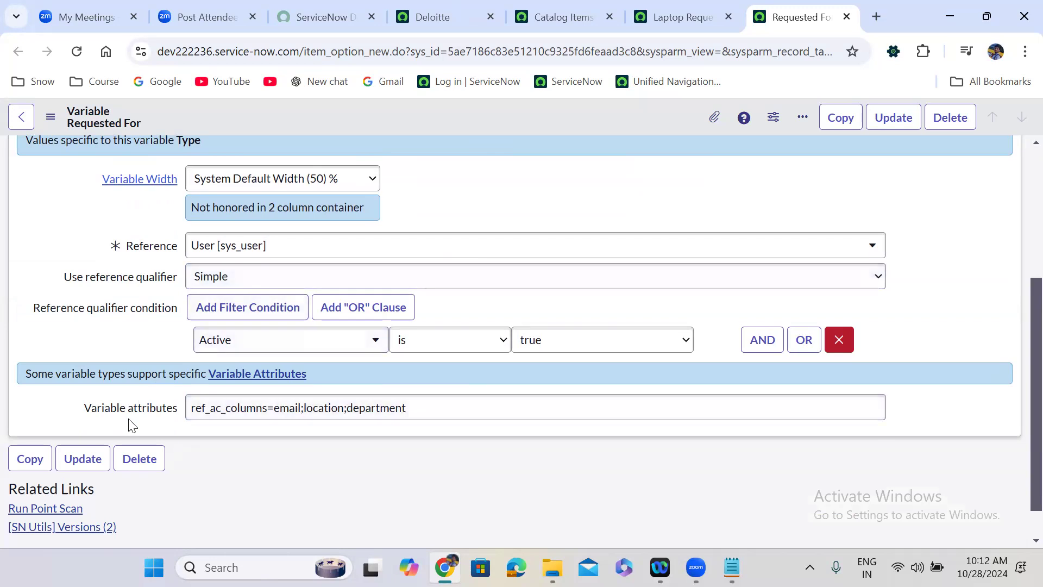
left_click(142, 418)
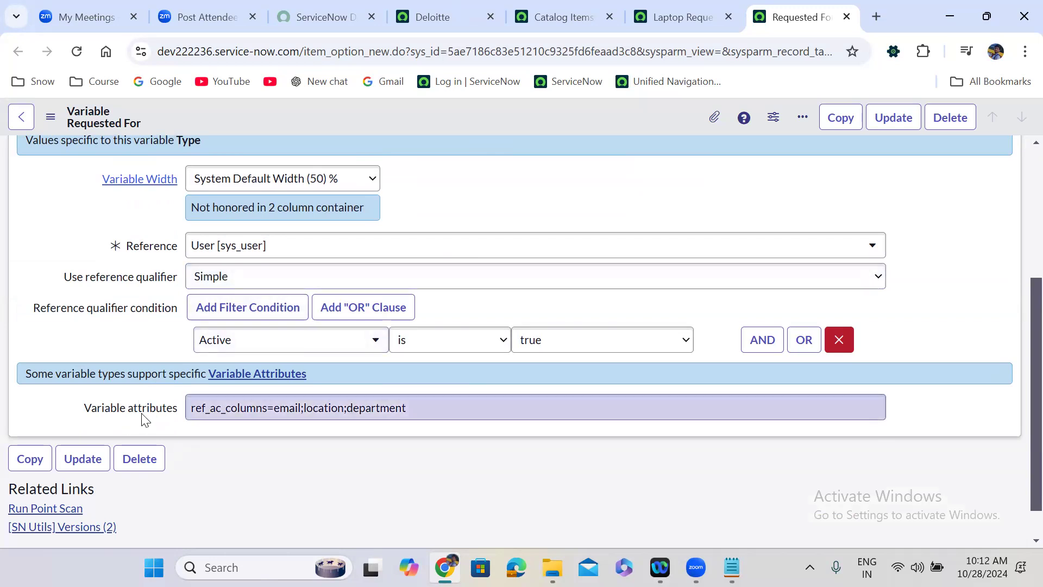
scroll(143, 418, "up", 10)
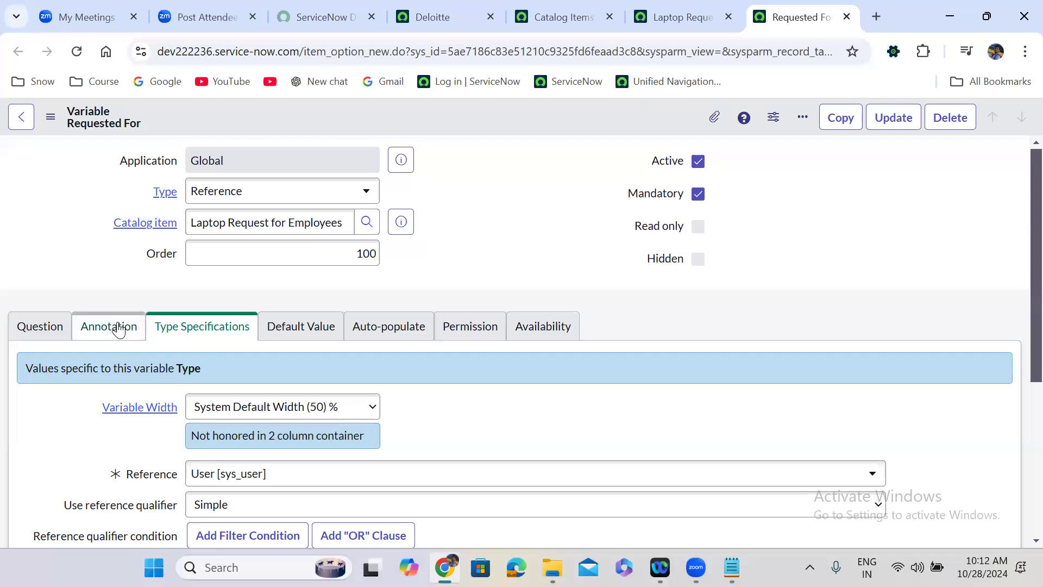
left_click(114, 327)
scroll(226, 289, "down", 3)
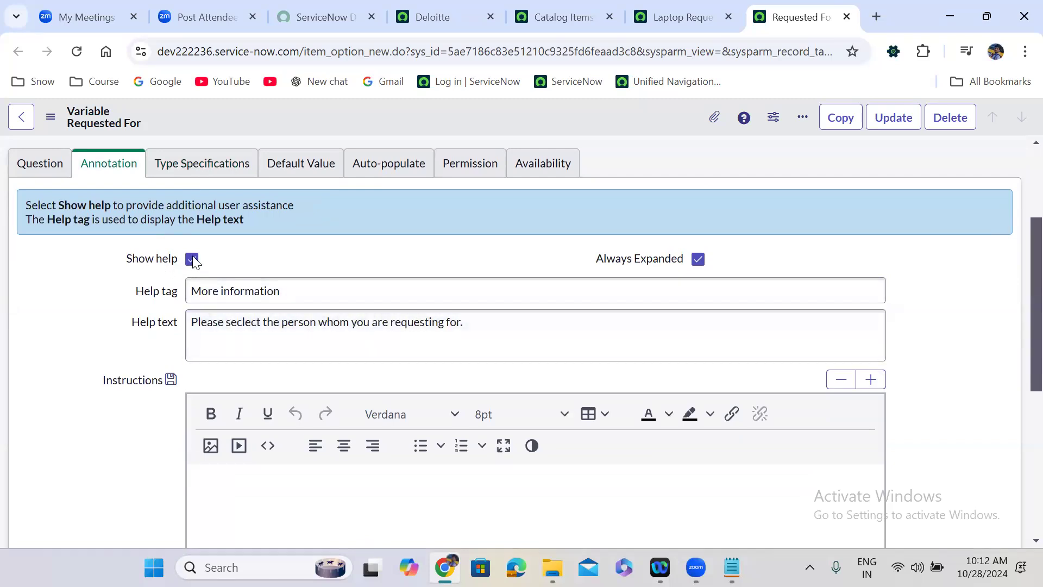
left_click(224, 328)
key("ctrl+a")
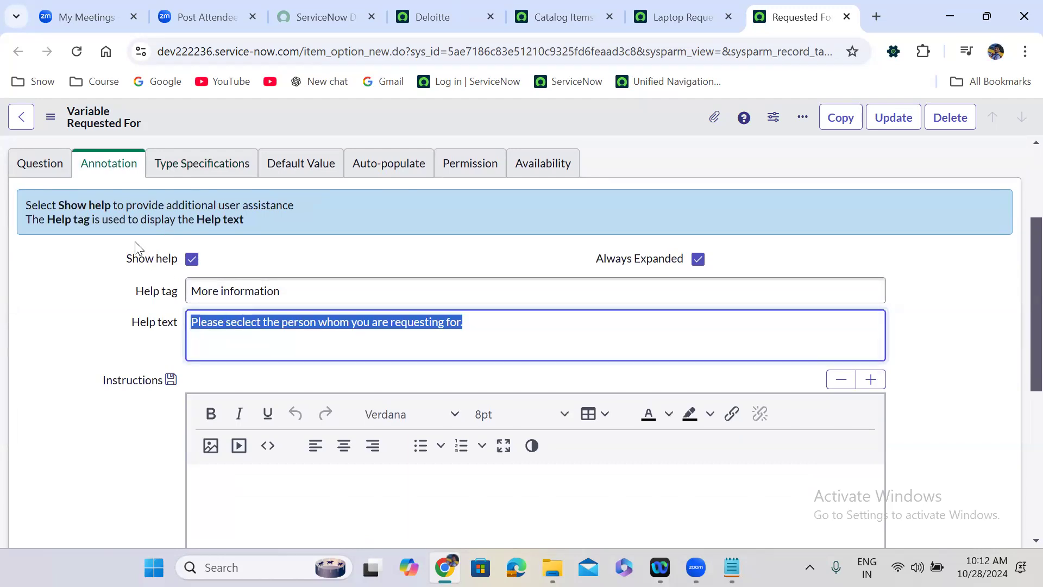
Examine the Requested For variable's Question, Name and Tooltip fields along with its order.
left_click(49, 164)
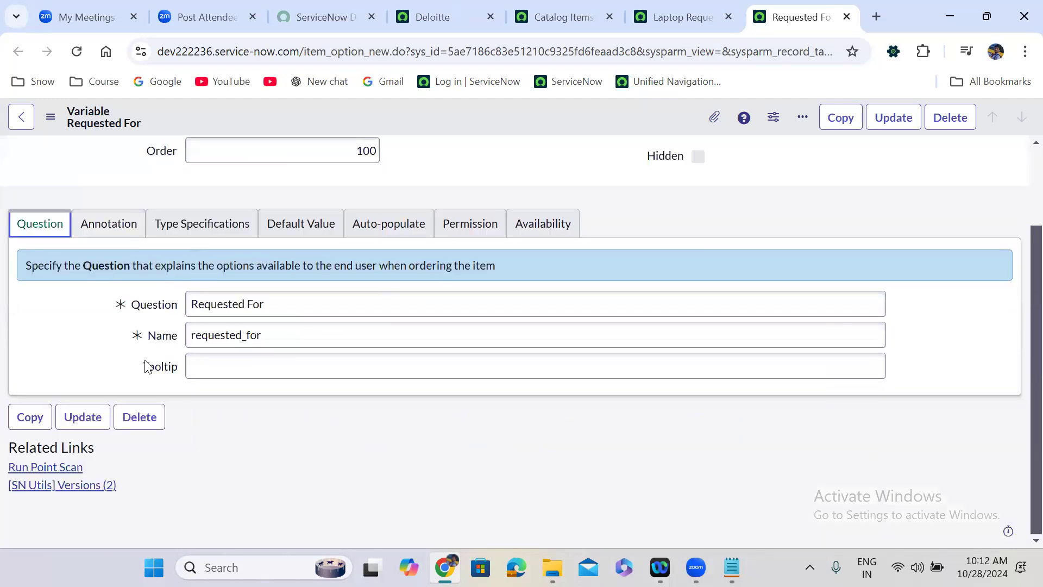
left_click(196, 303)
key("ctrl+a")
left_click(233, 335)
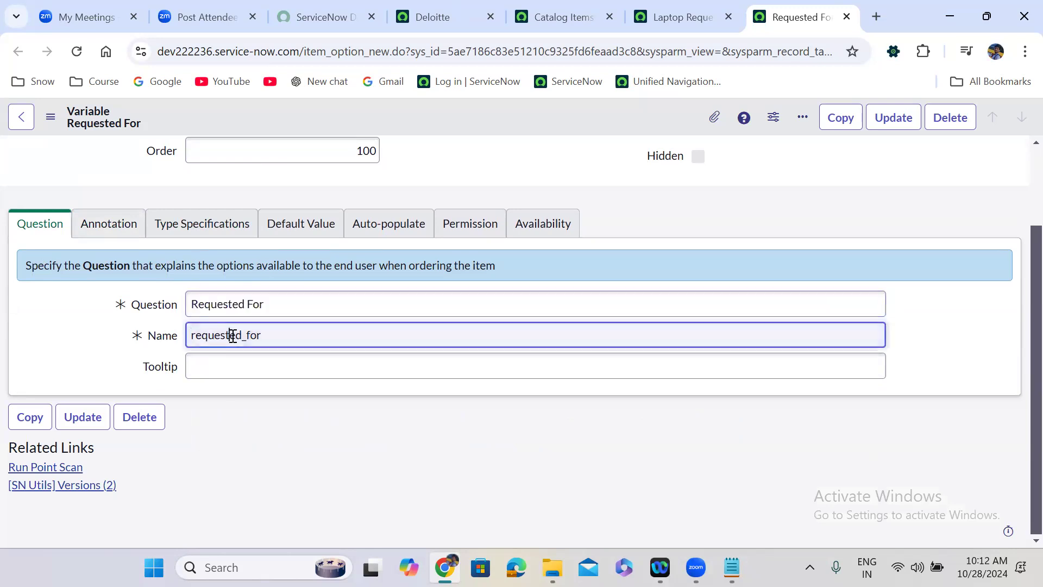
key("ctrl+a")
left_click(222, 310)
key("ctrl+a")
left_click(230, 333)
key("ctrl+a")
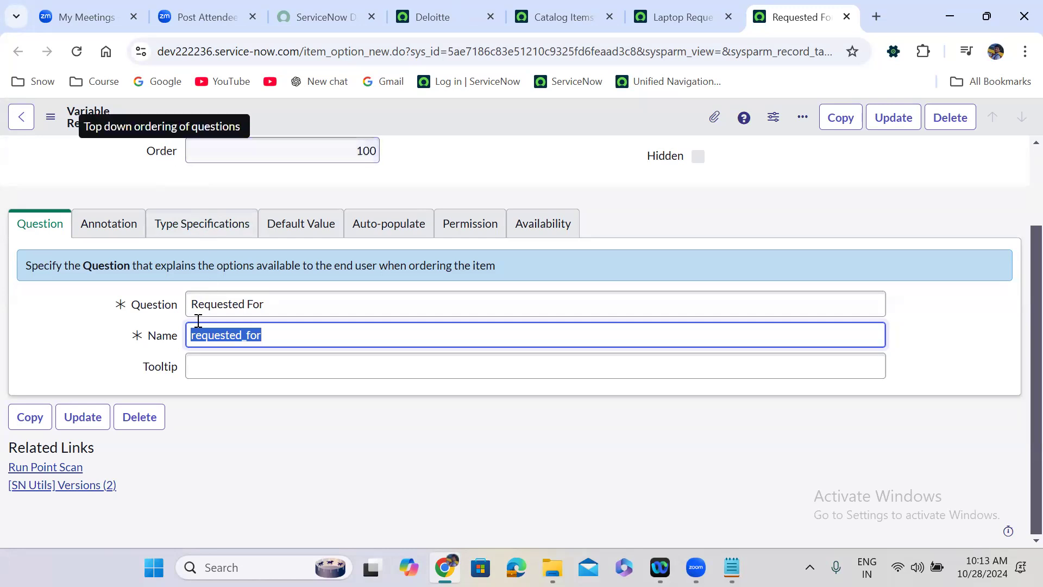
left_click(202, 363)
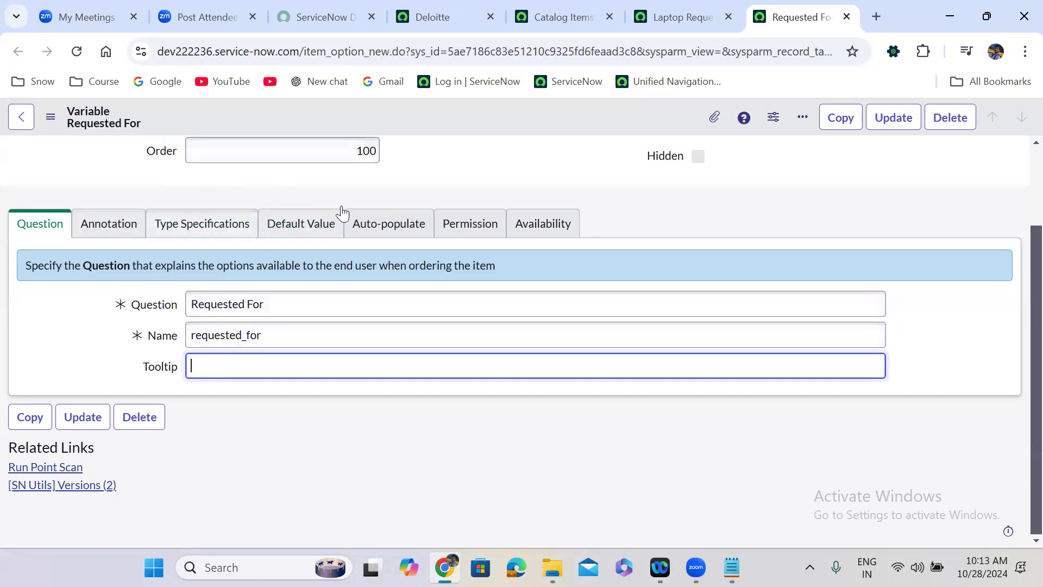
left_click(472, 172)
scroll(471, 172, "up", 2)
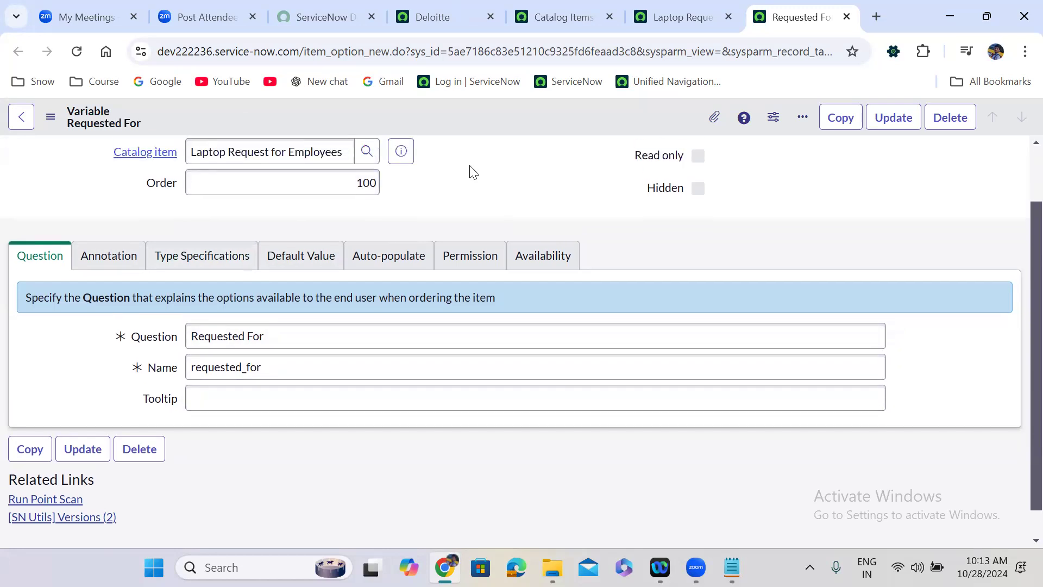
Start a new Single Line Text variable with order 200 for the Laptop Request for Employees catalog item.
left_click(702, 10)
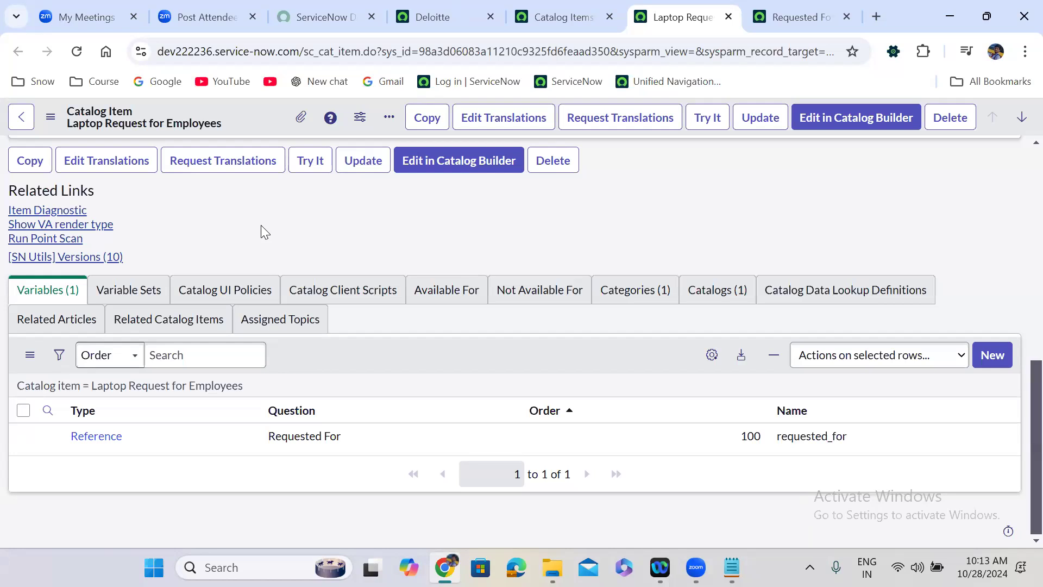
left_click(40, 298)
left_click(349, 357)
left_click(994, 354)
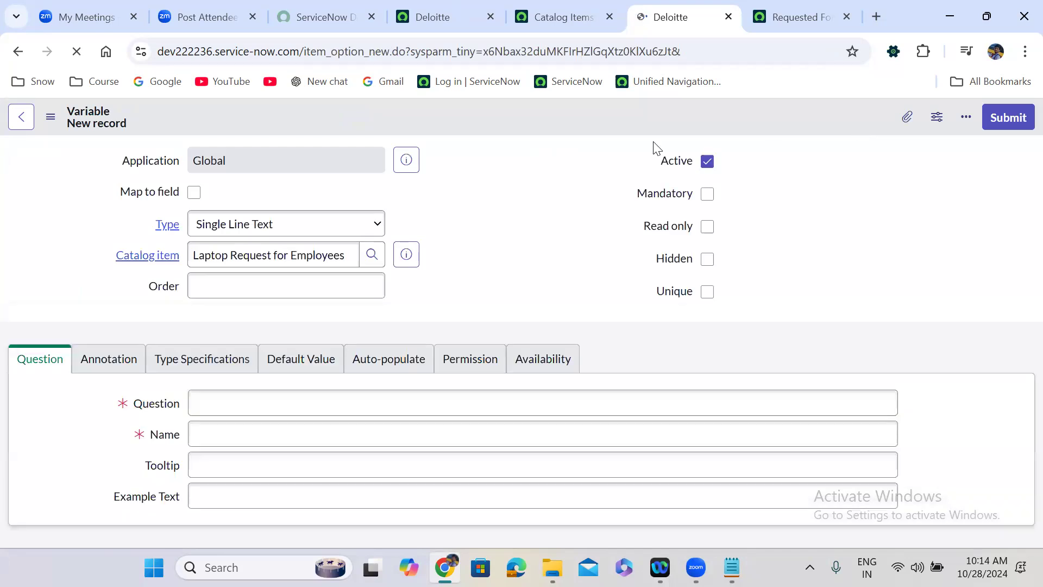
left_click(377, 227)
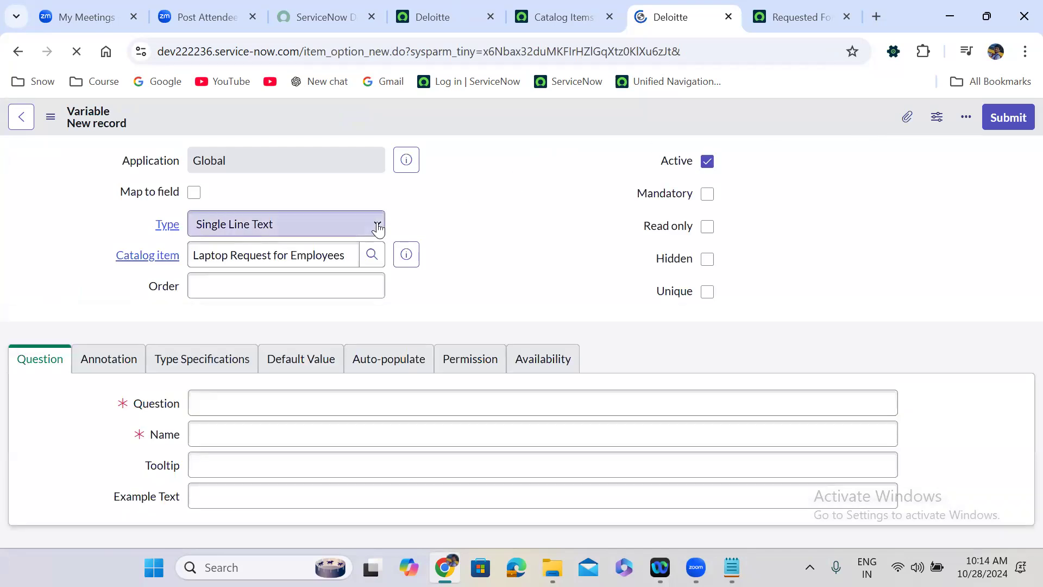
left_click(236, 279)
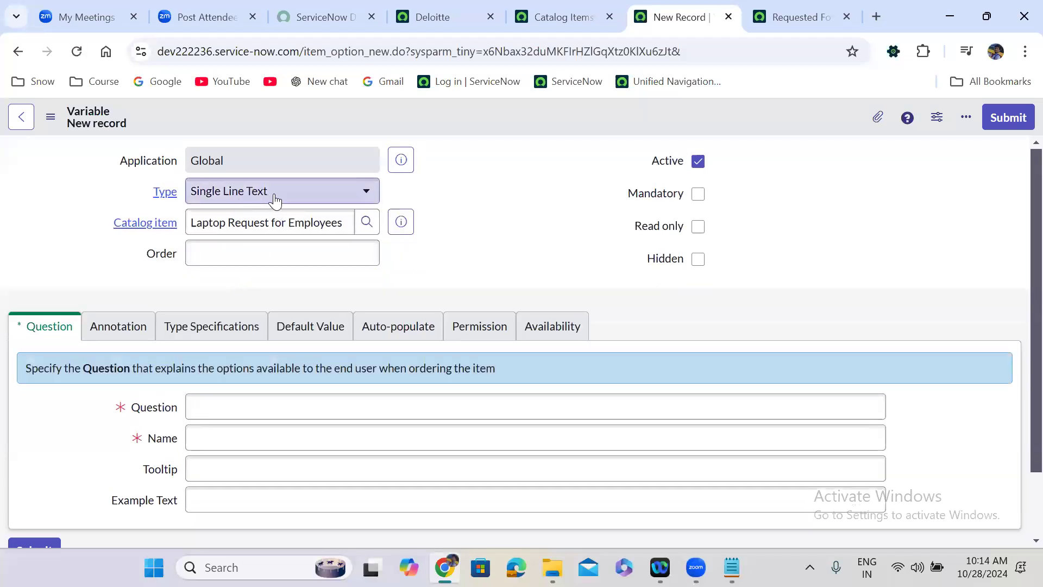
left_click(297, 252)
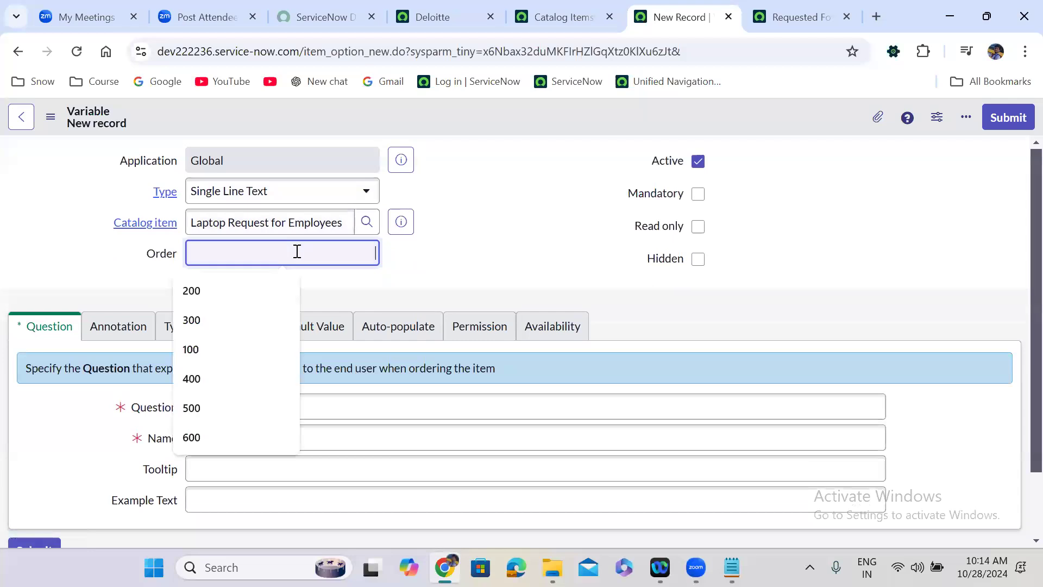
type("20")
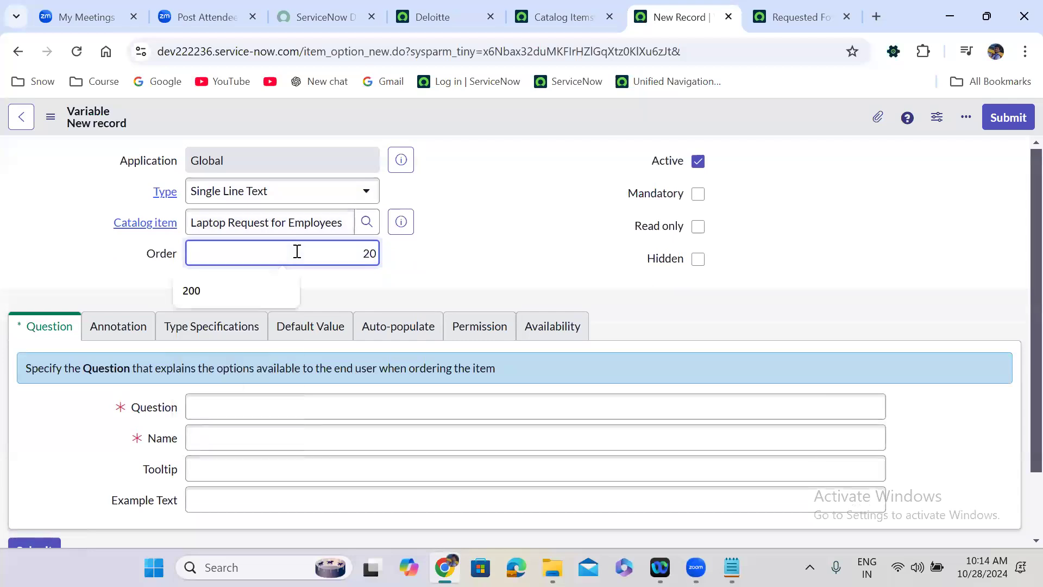
type("0")
left_click(443, 270)
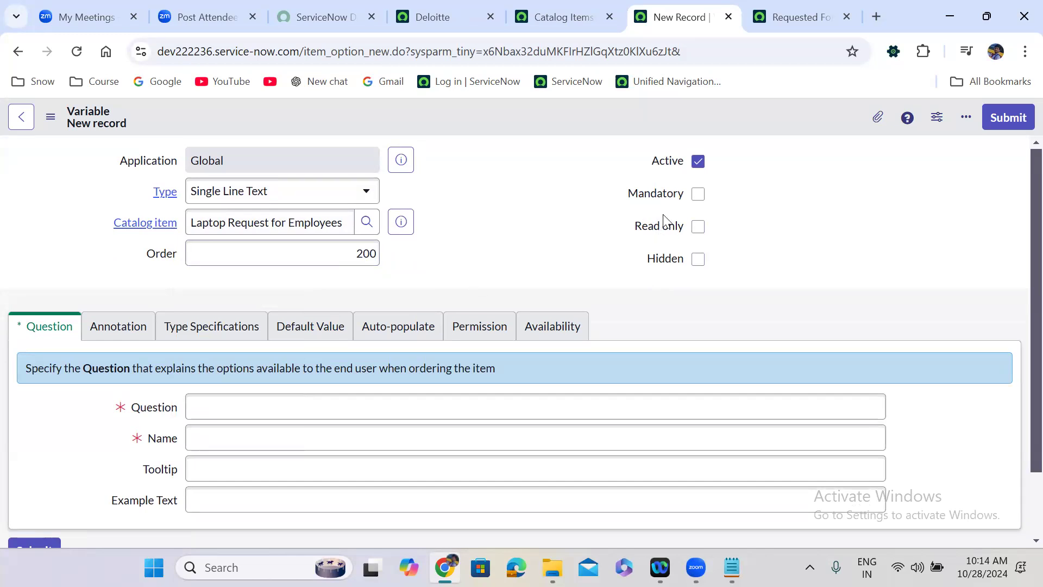
Make the new variable read only, set its question to Email, and submit it.
left_click(698, 226)
left_click(211, 414)
type("Email")
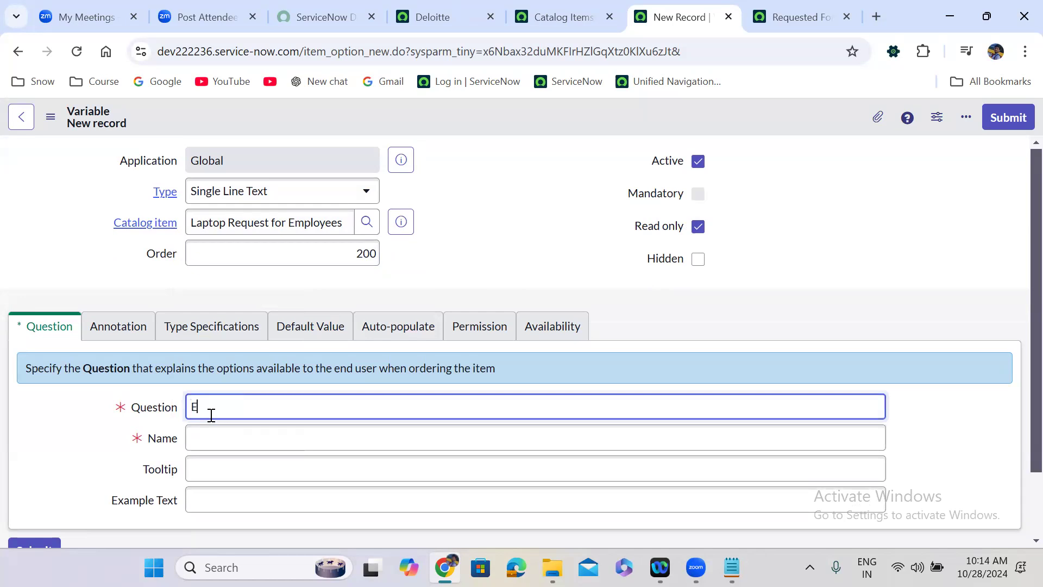
left_click(614, 310)
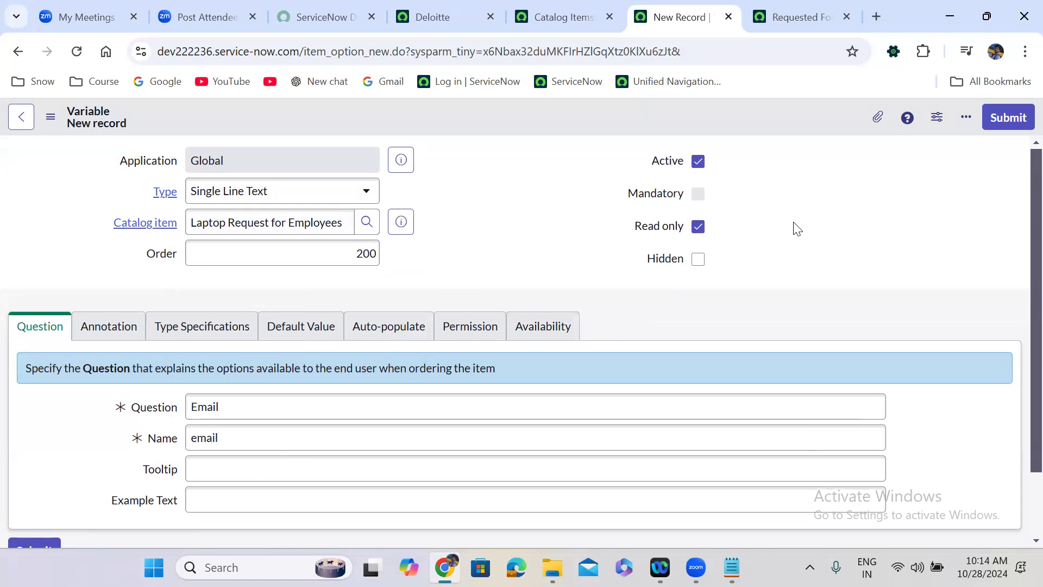
left_click(1006, 118)
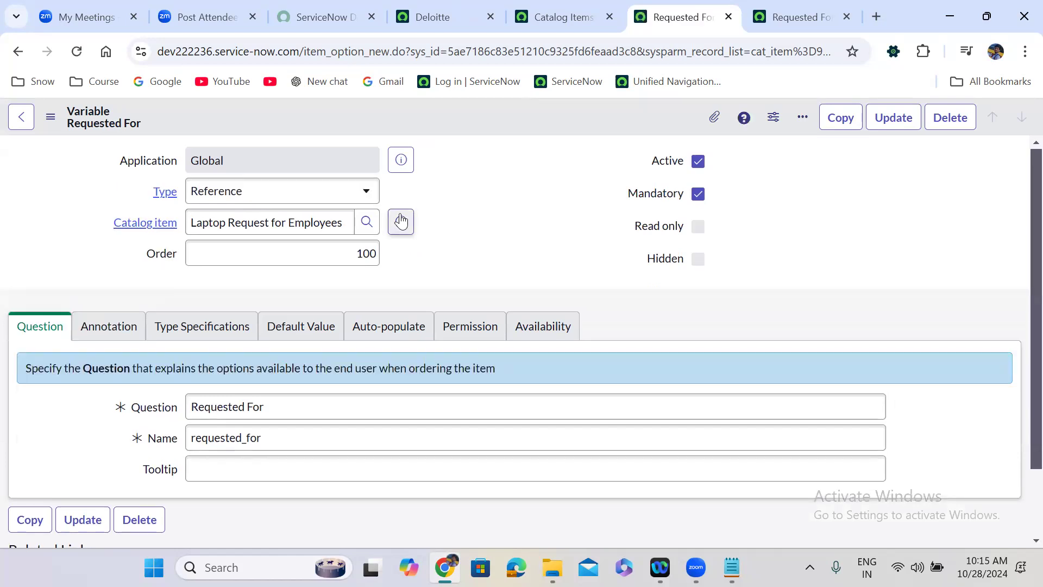
Open the Laptop Request for Employees catalog item record from the Requested For variable and show its Variables list.
left_click(400, 220)
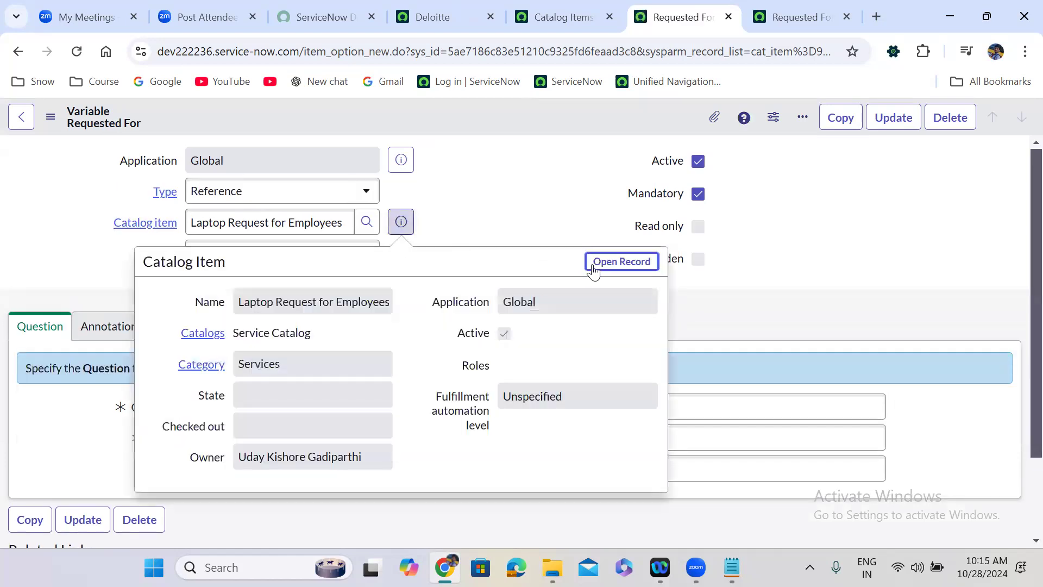
left_click(610, 263)
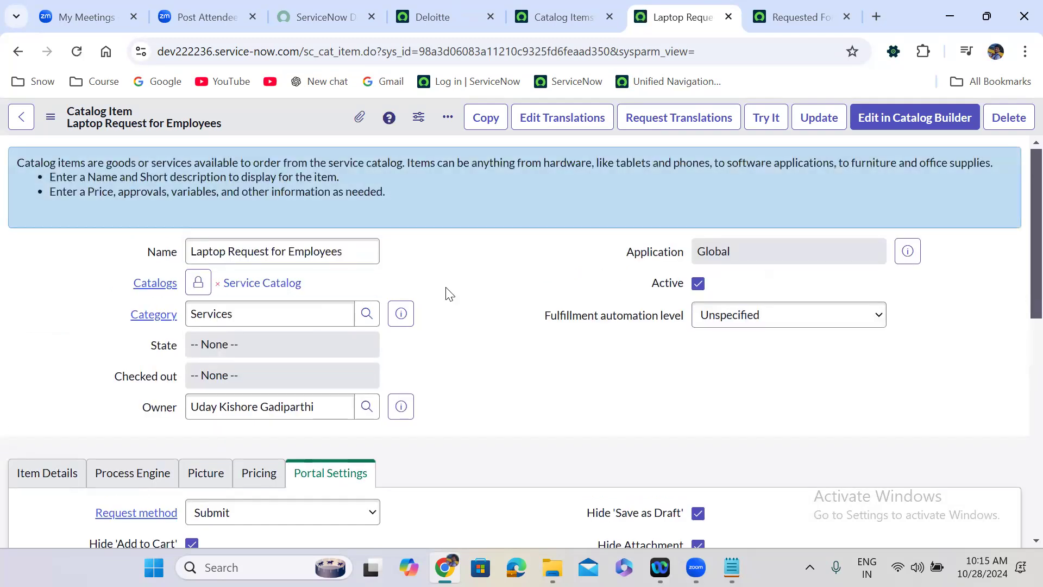
scroll(446, 288, "down", 10)
scroll(446, 287, "down", 1)
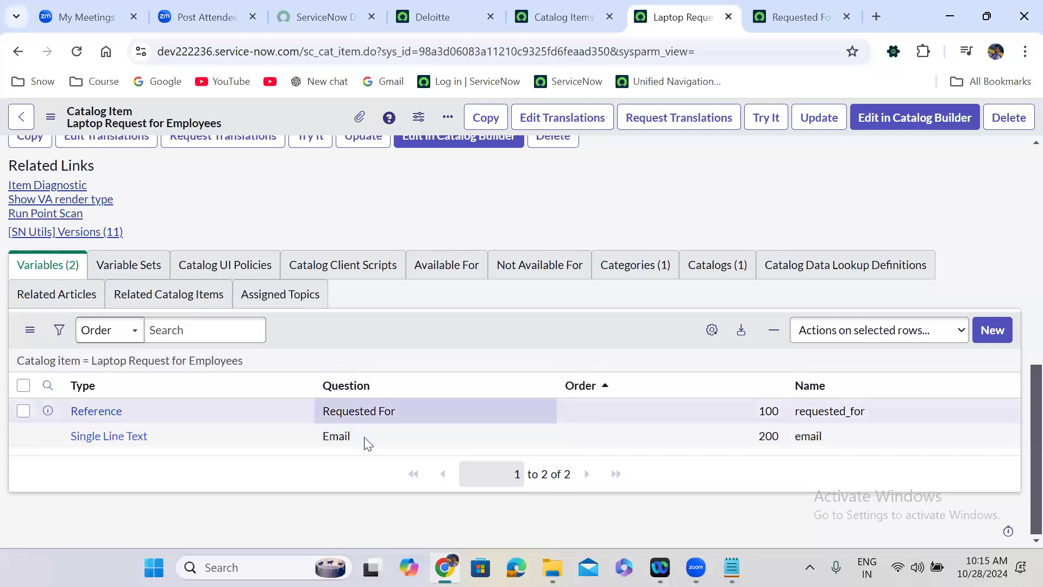
Start another new variable for the catalog item and set its type to Reference.
left_click(992, 329)
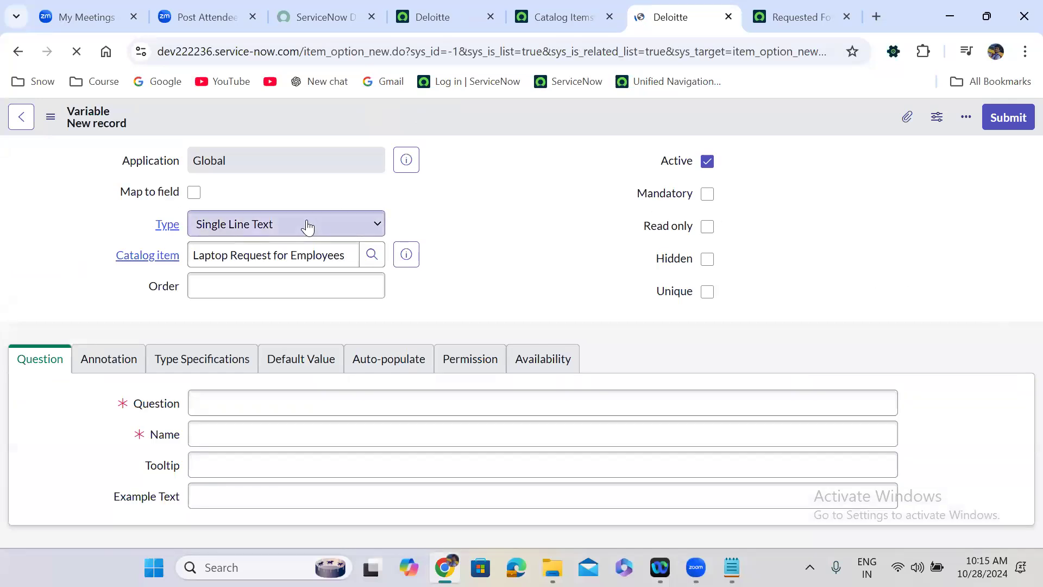
left_click(308, 226)
key("r")
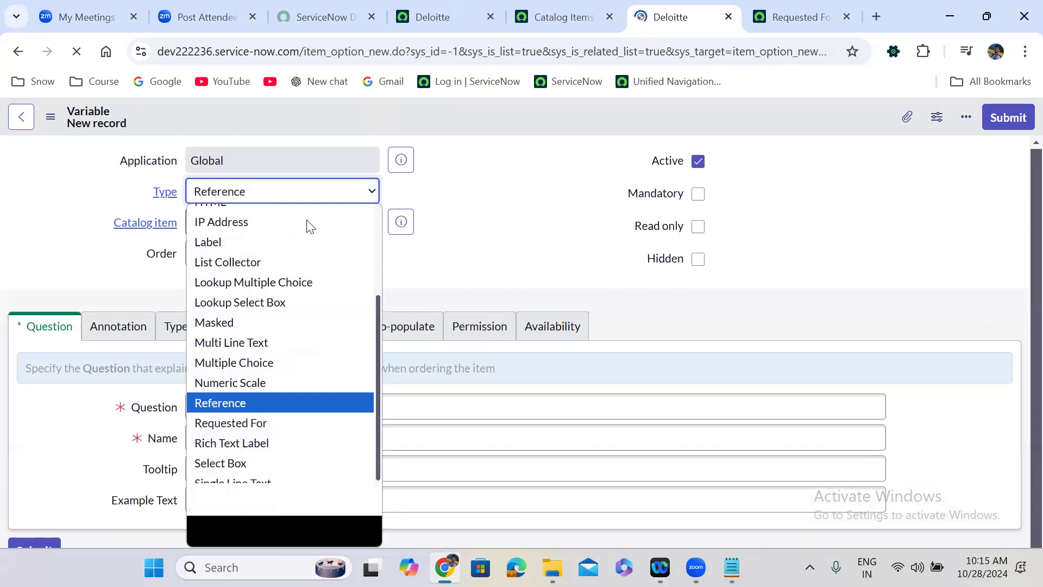
left_click(293, 242)
left_click(234, 192)
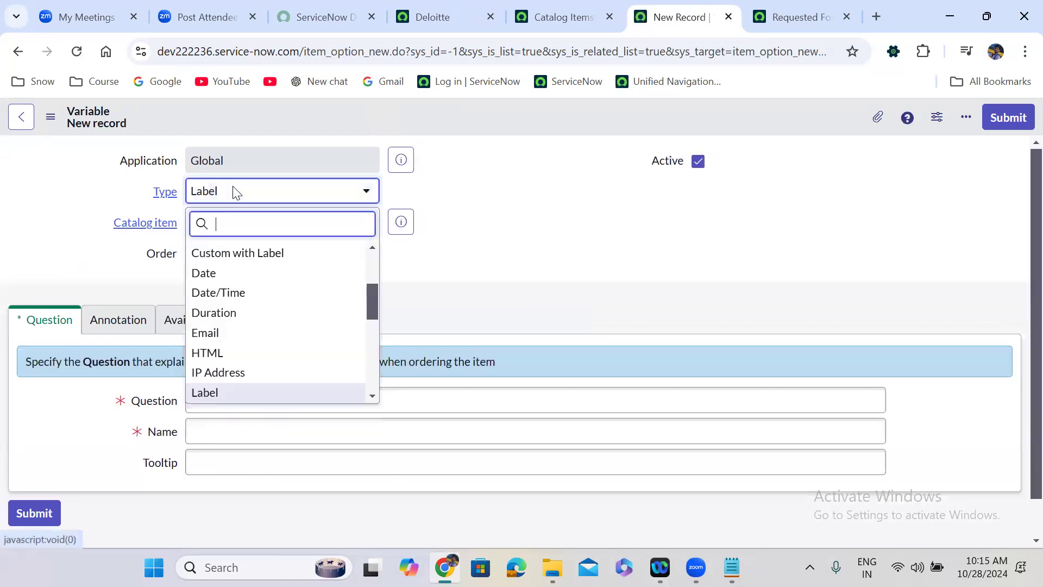
type("refe")
key("Return")
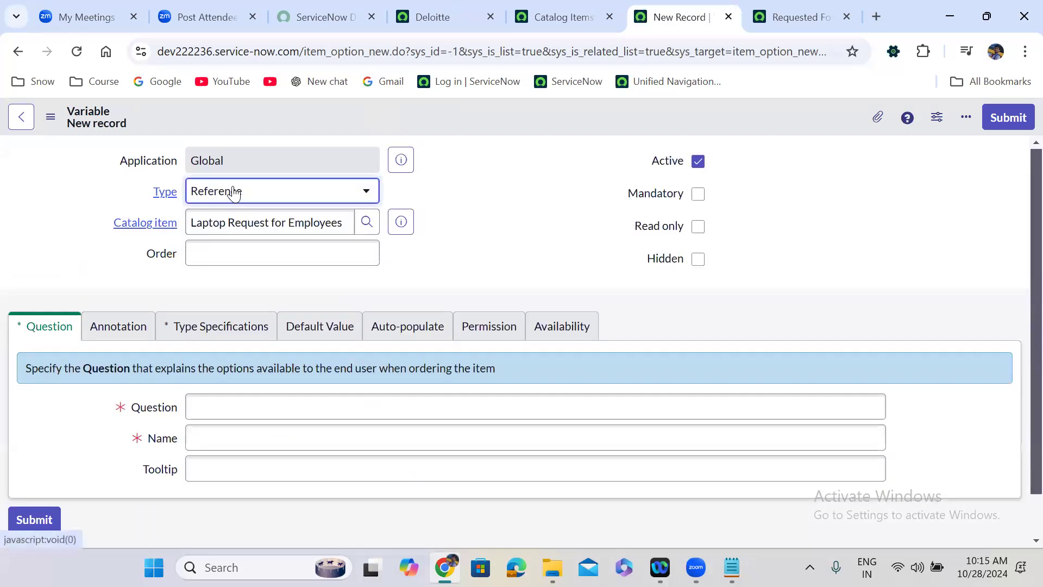
Set the Reference variable's order to 300 and its question to Location.
left_click(245, 253)
type("300")
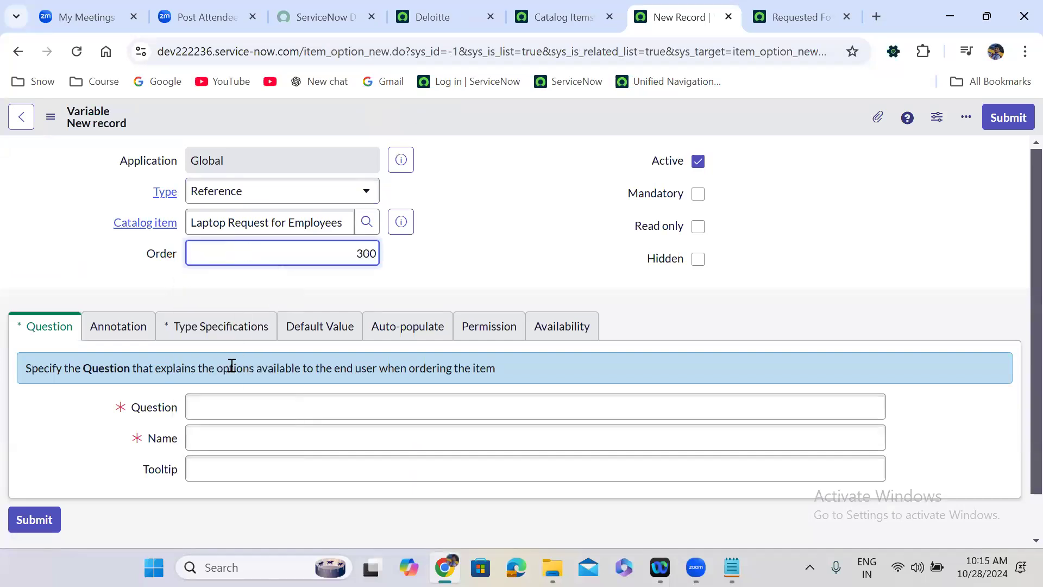
left_click(218, 405)
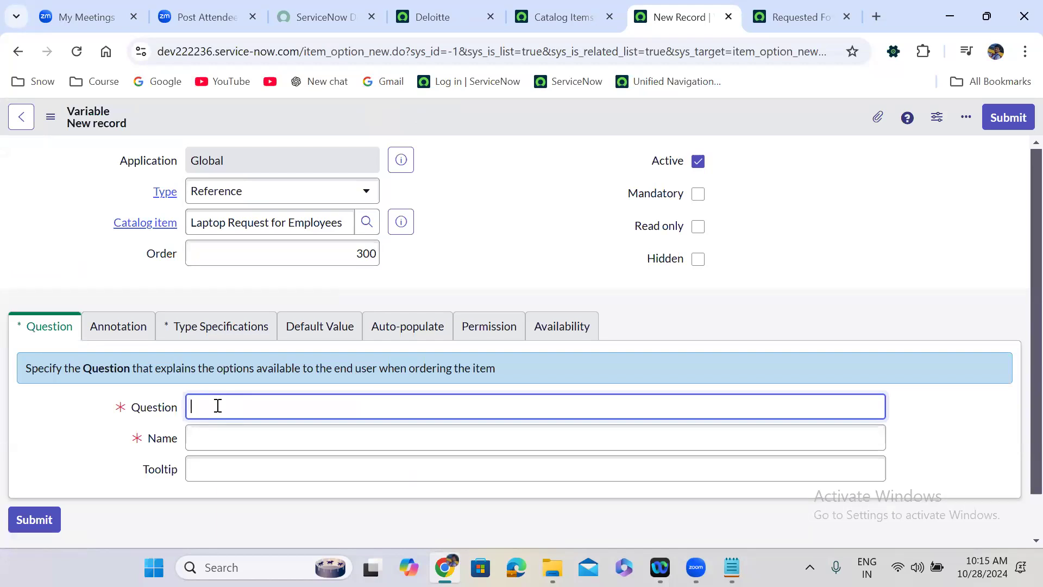
type("Location")
left_click(495, 261)
Set the Location variable's reference table to Location [cmn_location] in its type specifications.
left_click(229, 328)
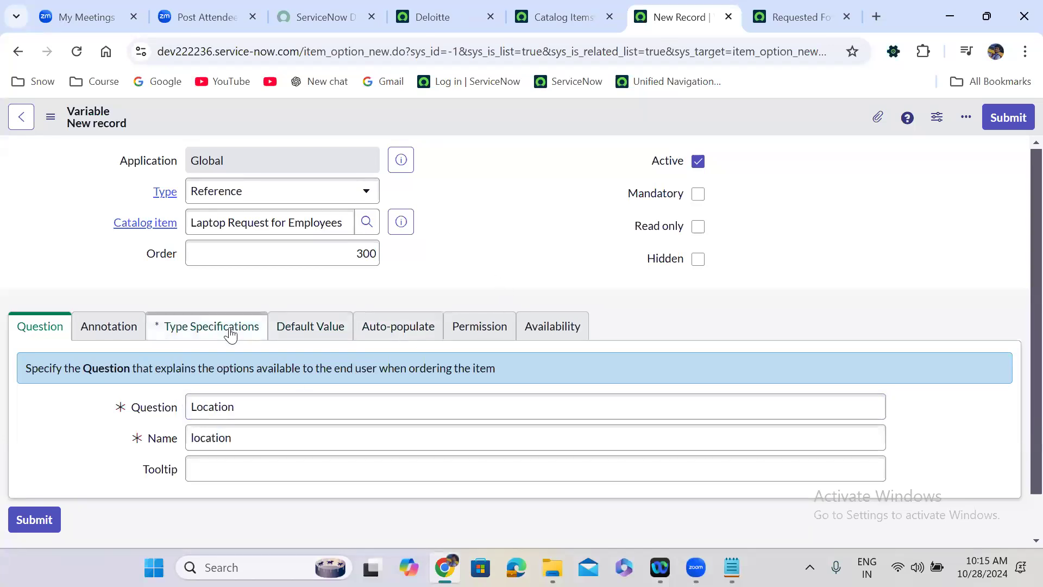
scroll(434, 287, "down", 3)
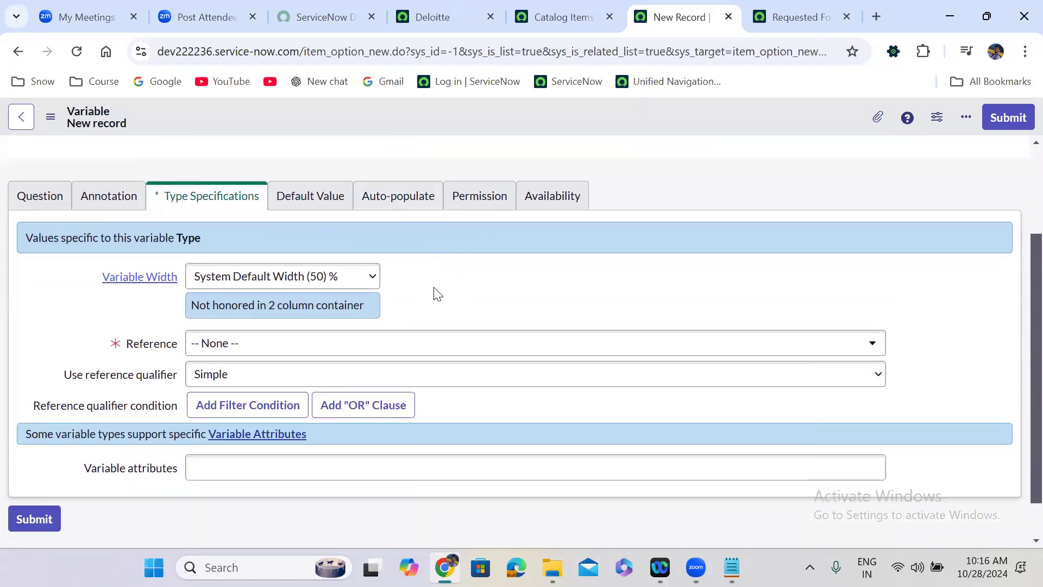
left_click(272, 343)
type("cmn")
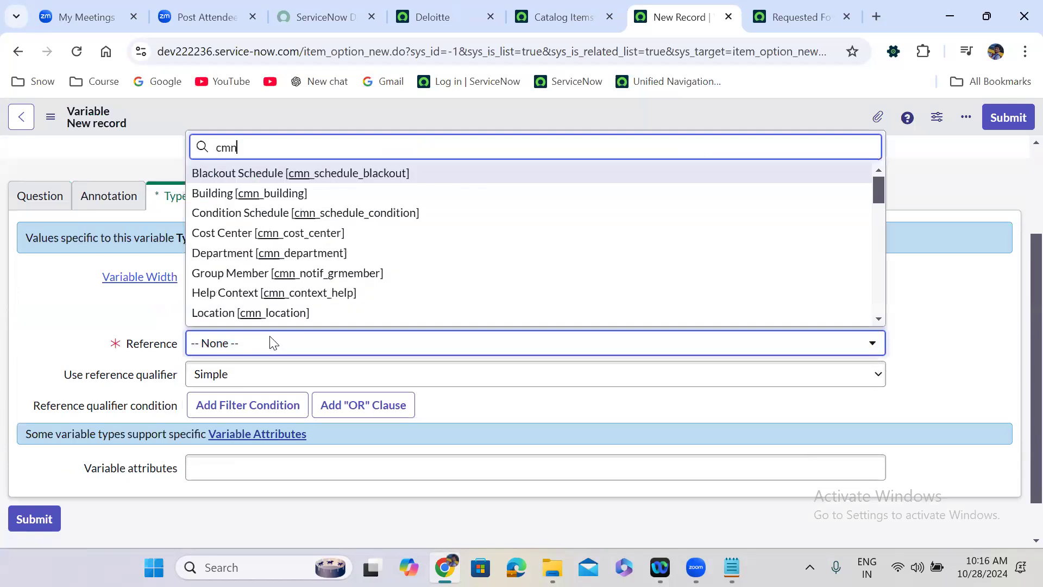
type("_location")
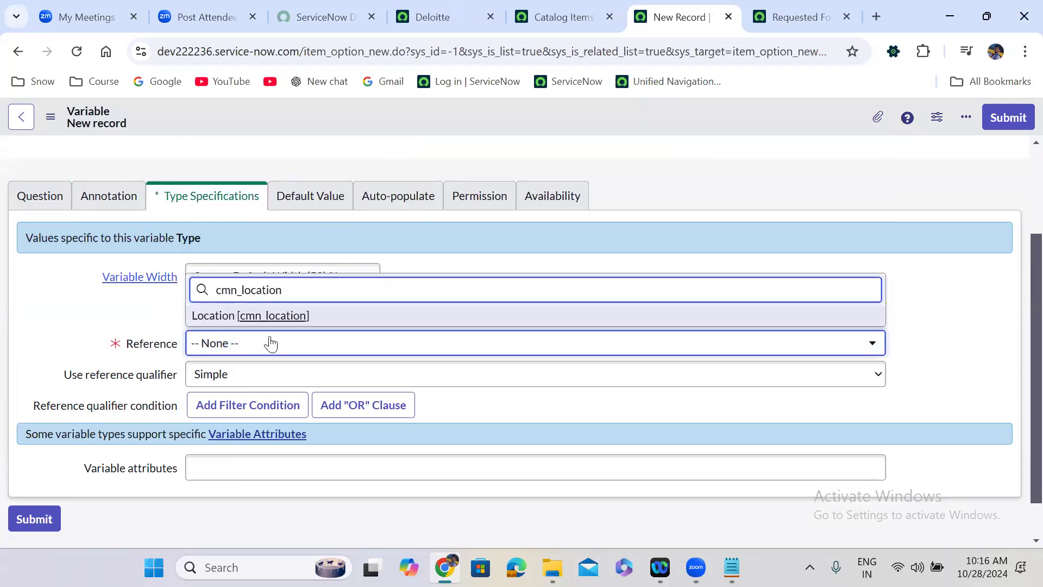
key("Return")
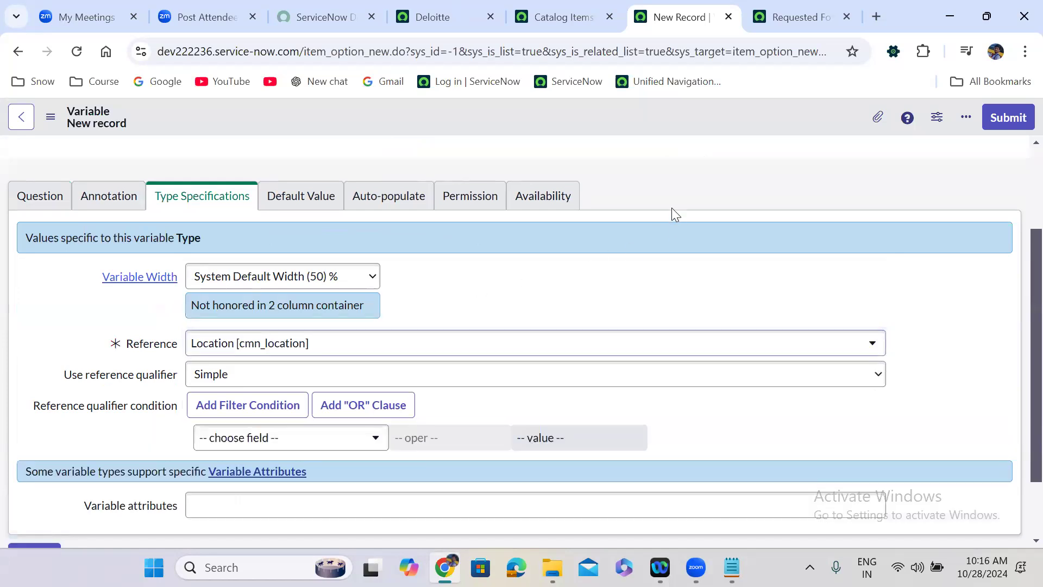
Submit the new Location variable and show the catalog item's Variables list.
left_click(1021, 118)
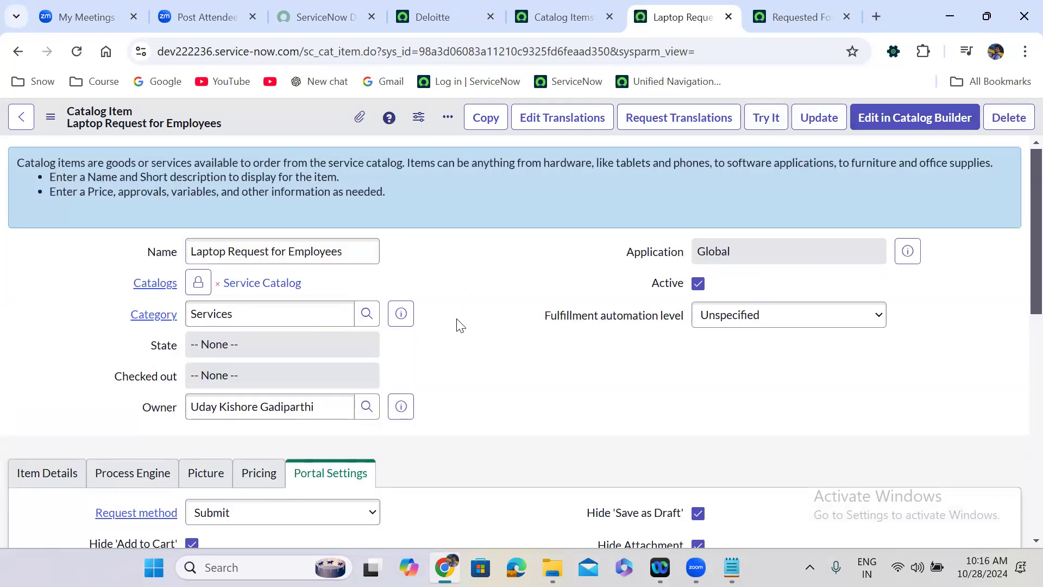
scroll(460, 325, "down", 1)
scroll(461, 325, "down", 10)
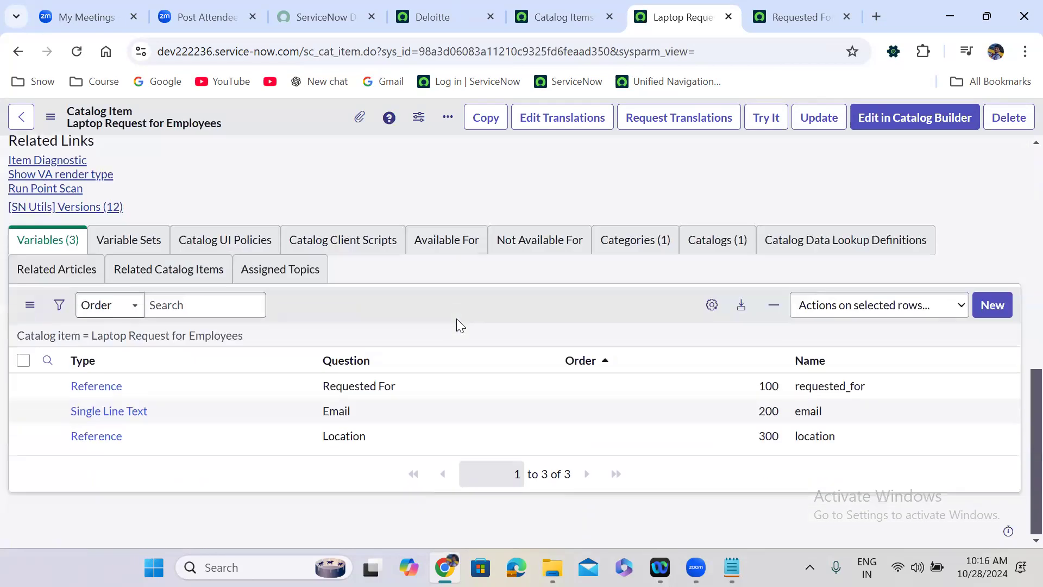
Start another new variable for the catalog item with type Reference and the question Department.
left_click(990, 306)
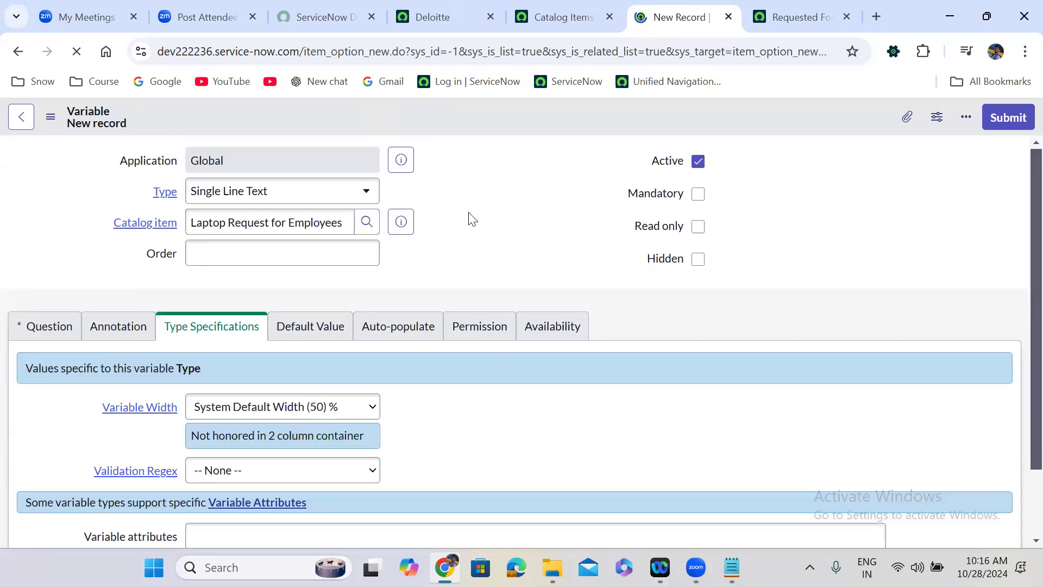
left_click(267, 192)
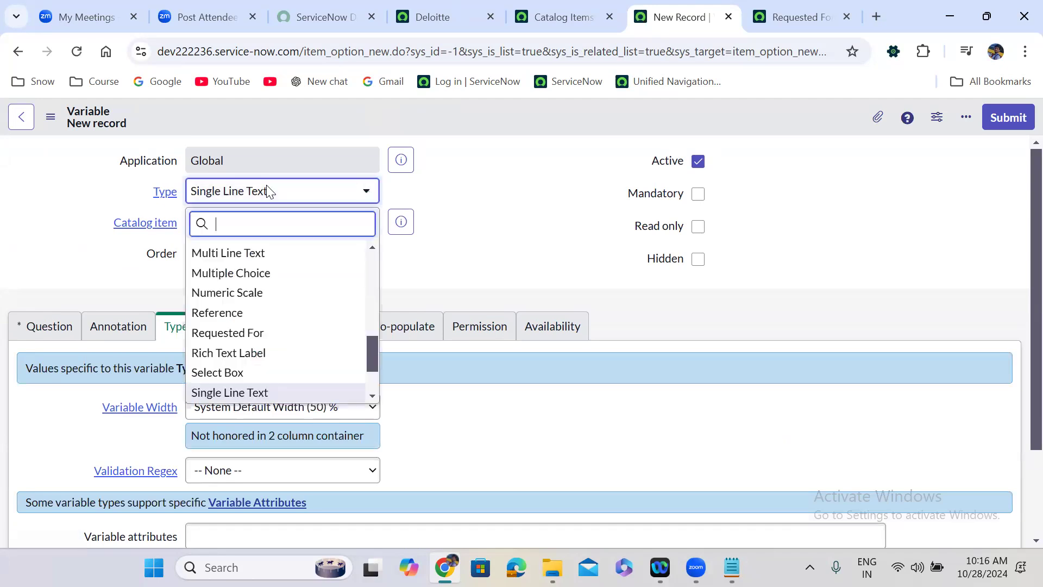
type("refe")
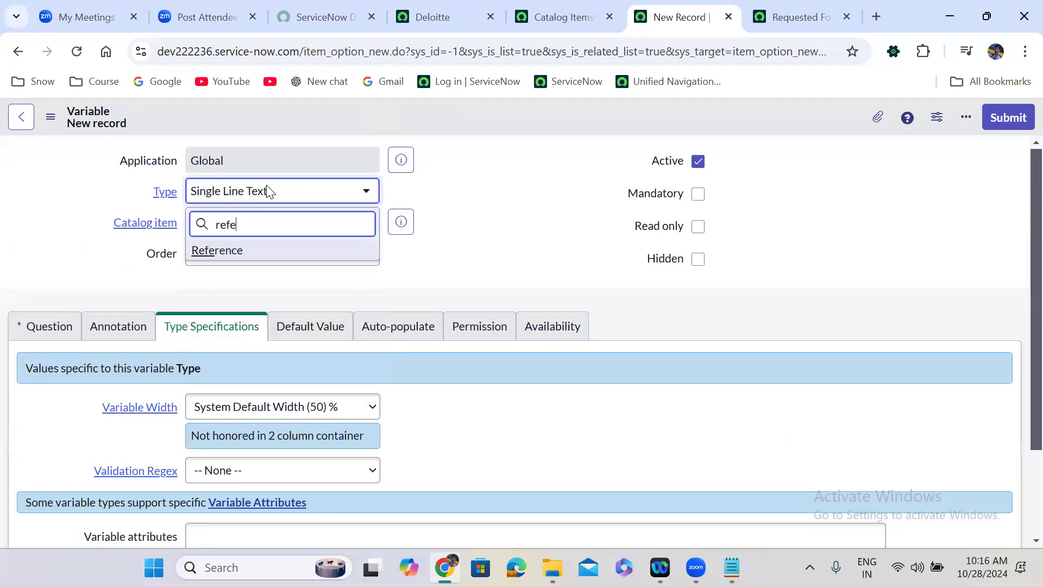
key("Return")
left_click(47, 327)
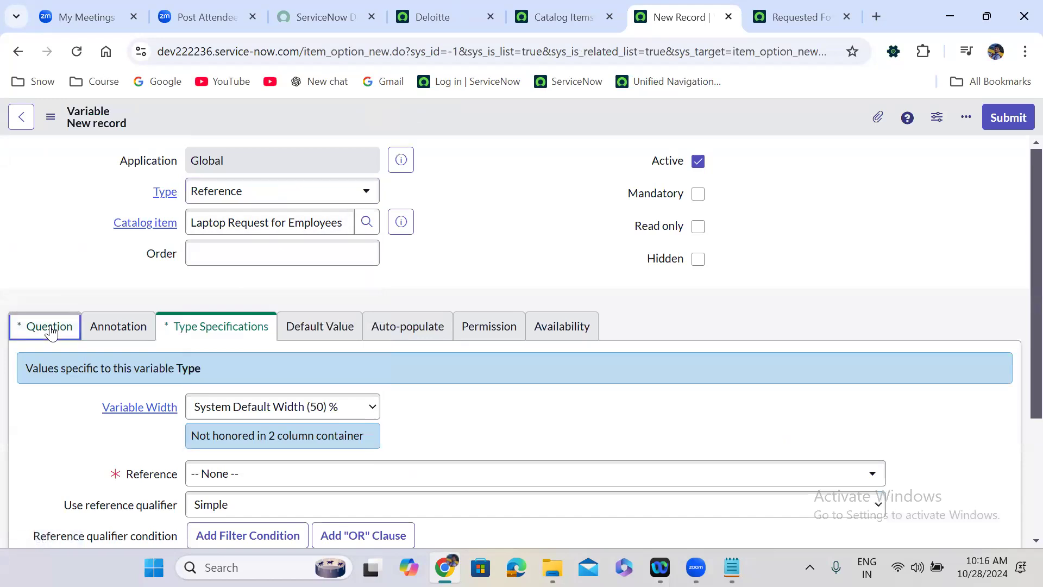
left_click(247, 410)
type("De")
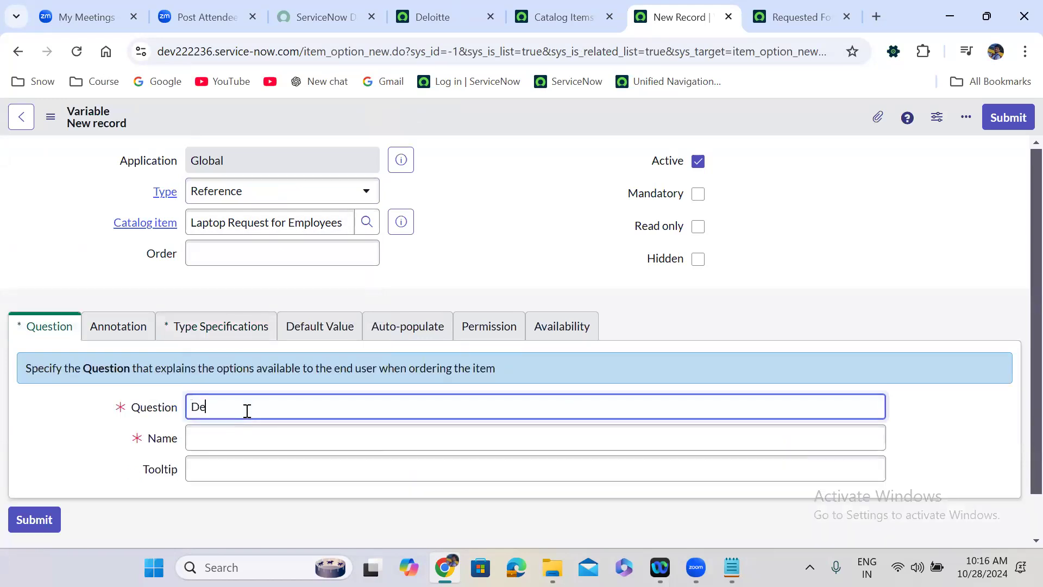
type("partment")
left_click(311, 280)
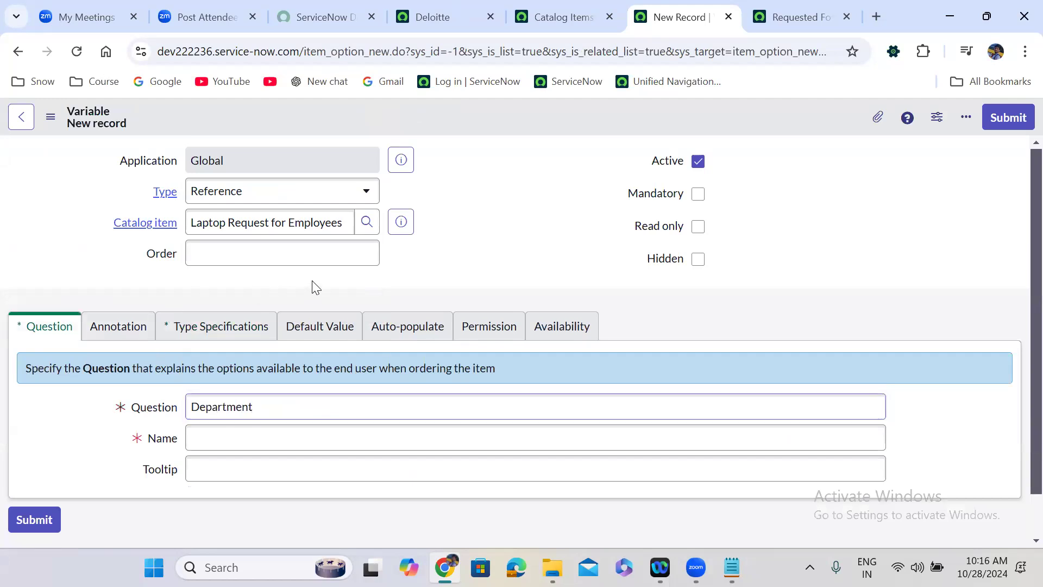
Set the Department variable's reference table to Department [cmn_department] in its type specifications.
left_click(219, 328)
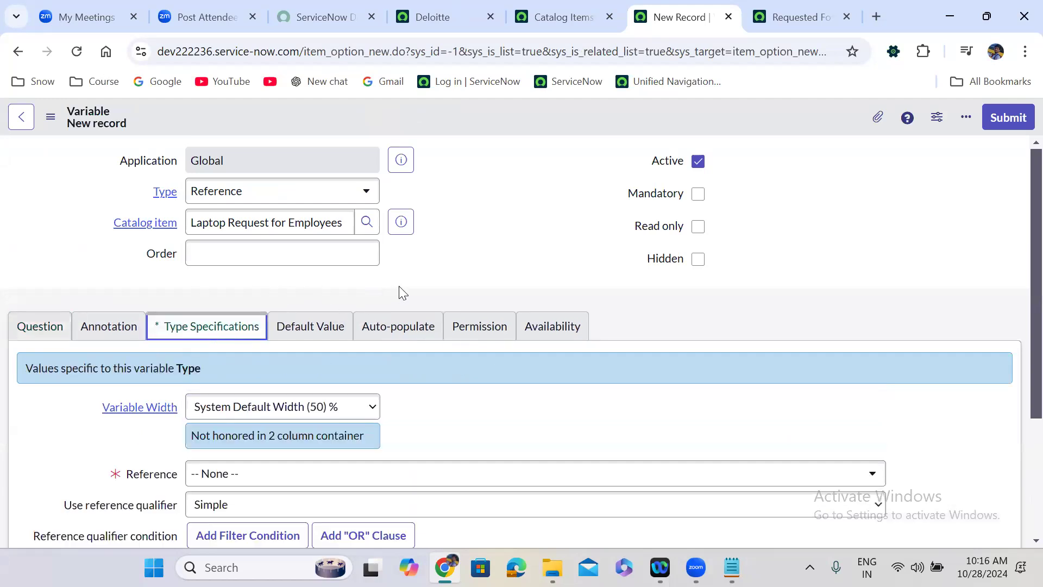
scroll(398, 288, "down", 1)
scroll(399, 287, "down", 2)
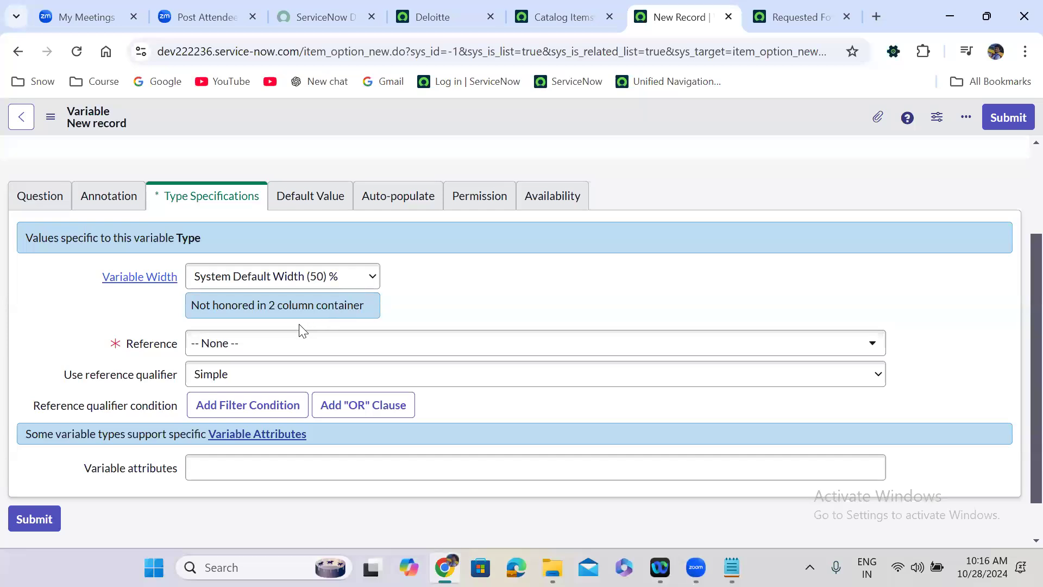
left_click(276, 345)
type("cmn")
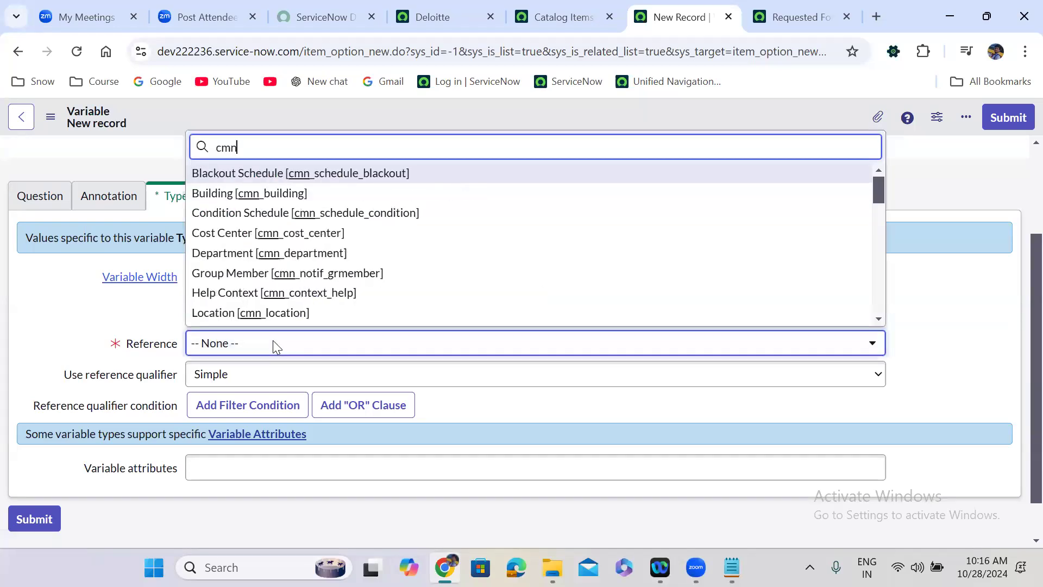
type("_depart")
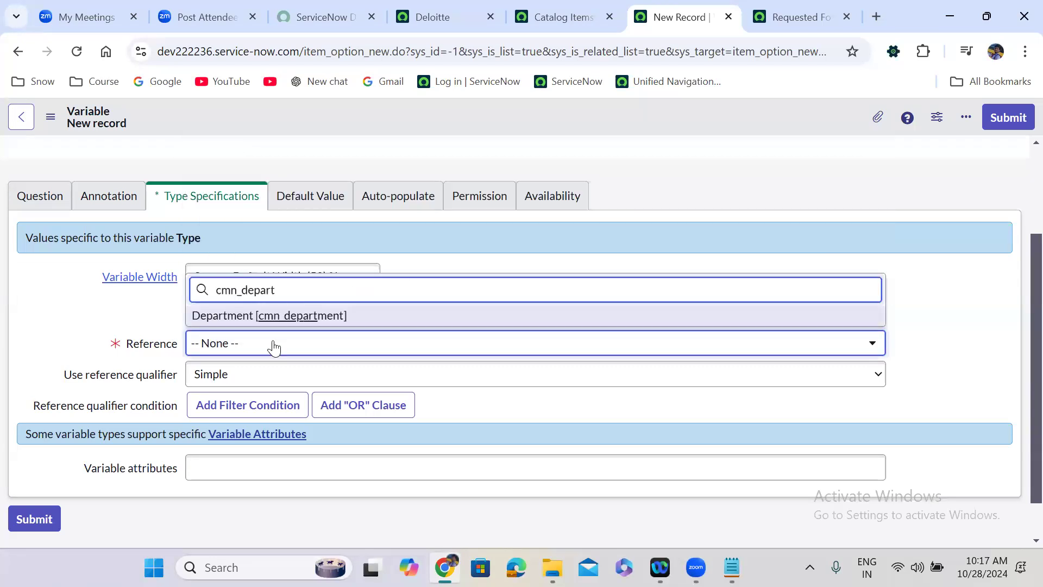
key("Return")
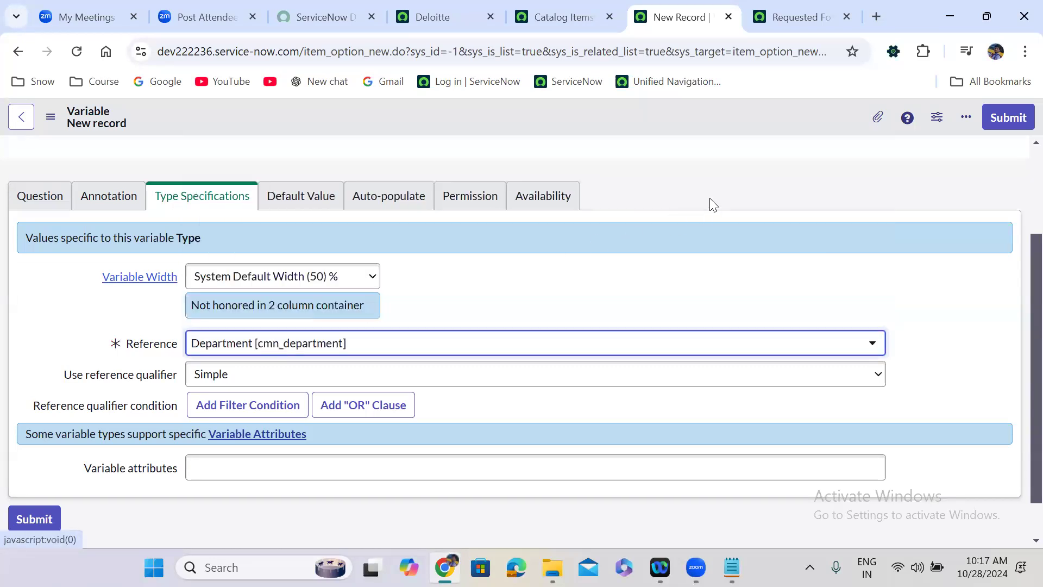
left_click(709, 174)
Make the Department variable read only with order 400, and submit it to the catalog item's Variables list.
scroll(712, 180, "up", 3)
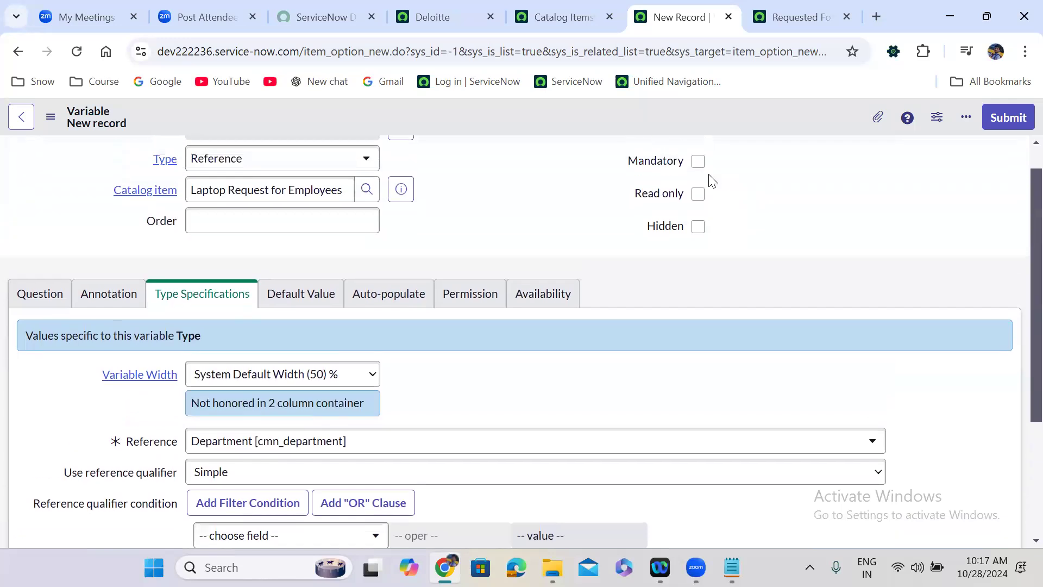
left_click(698, 226)
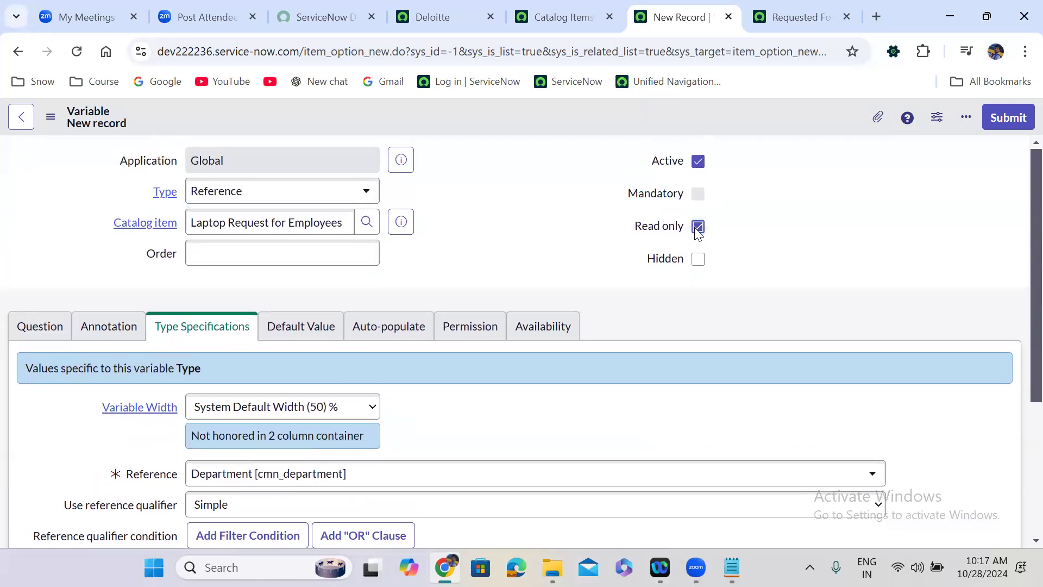
left_click(291, 253)
type("400")
left_click(1007, 114)
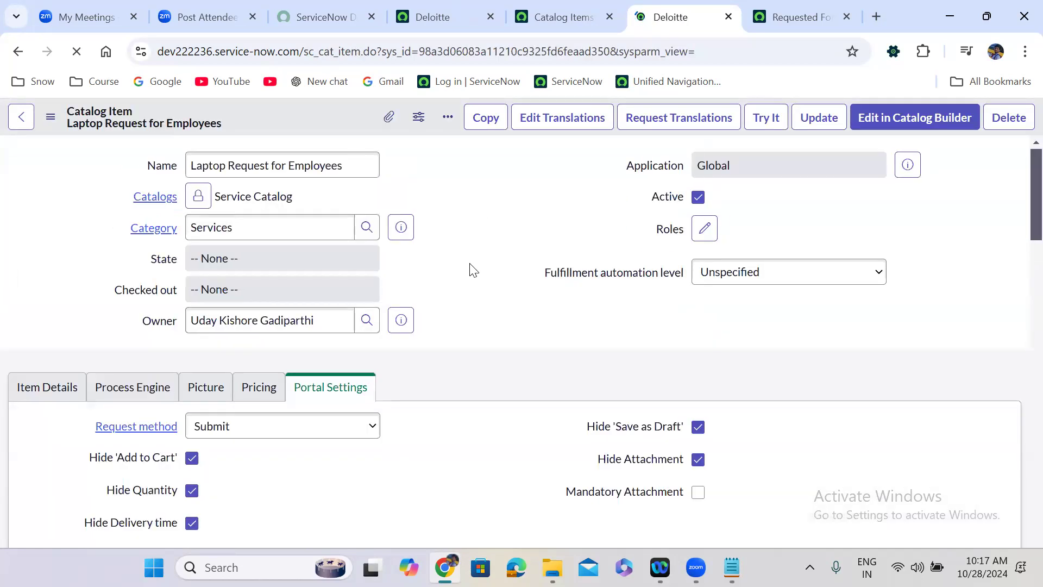
scroll(473, 270, "down", 1)
scroll(473, 270, "down", 6)
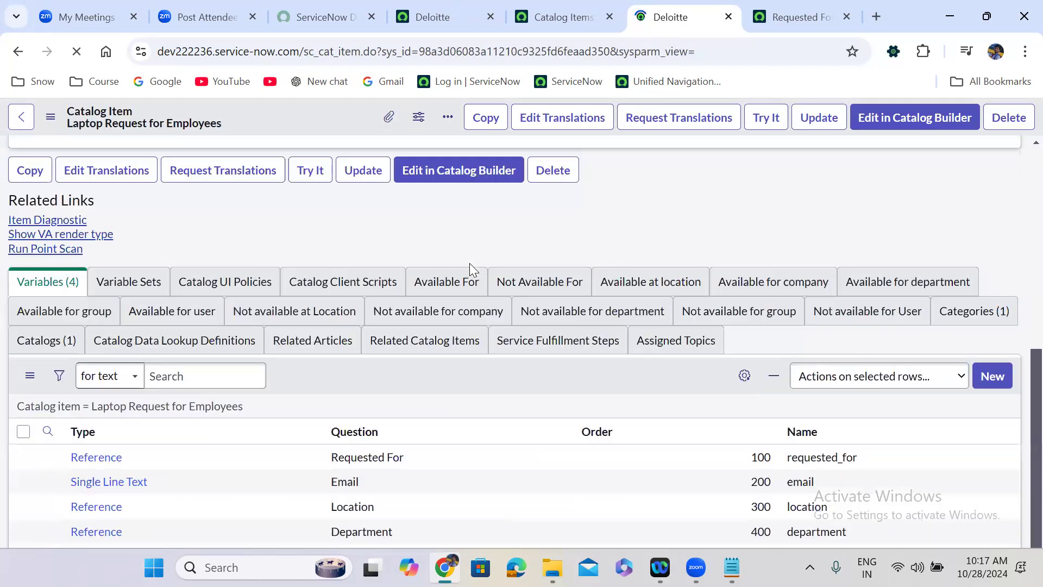
scroll(470, 263, "down", 2)
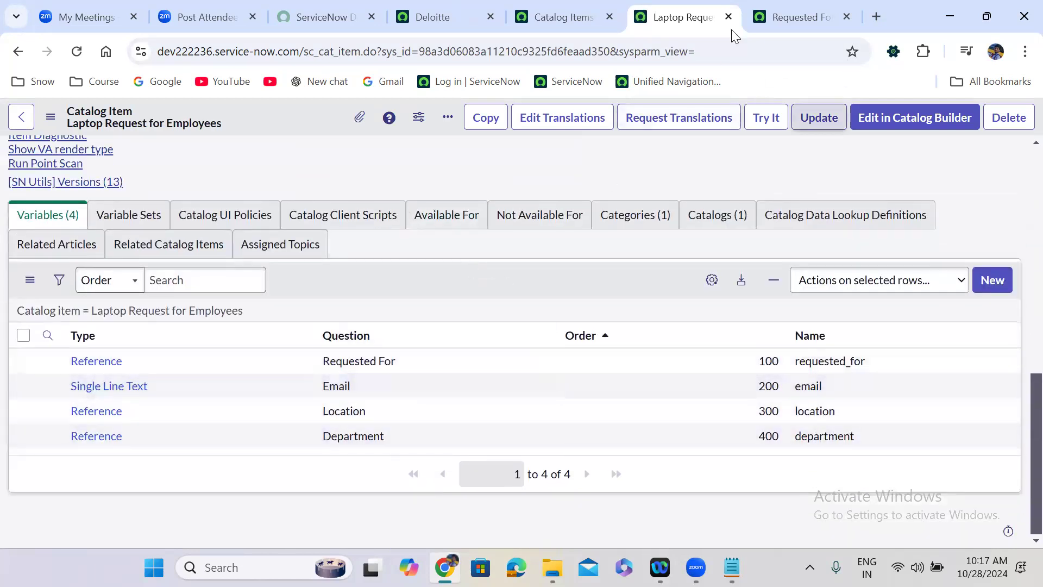
Duplicate the catalog item's browser tab and preview the order form there with Try It, checking its variable fields.
right_click(683, 18)
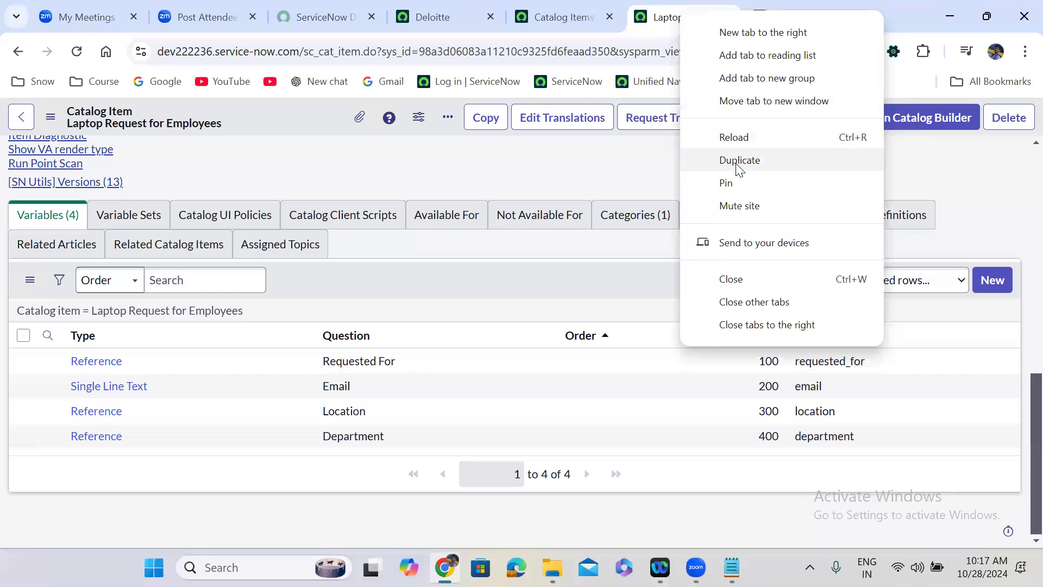
left_click(724, 160)
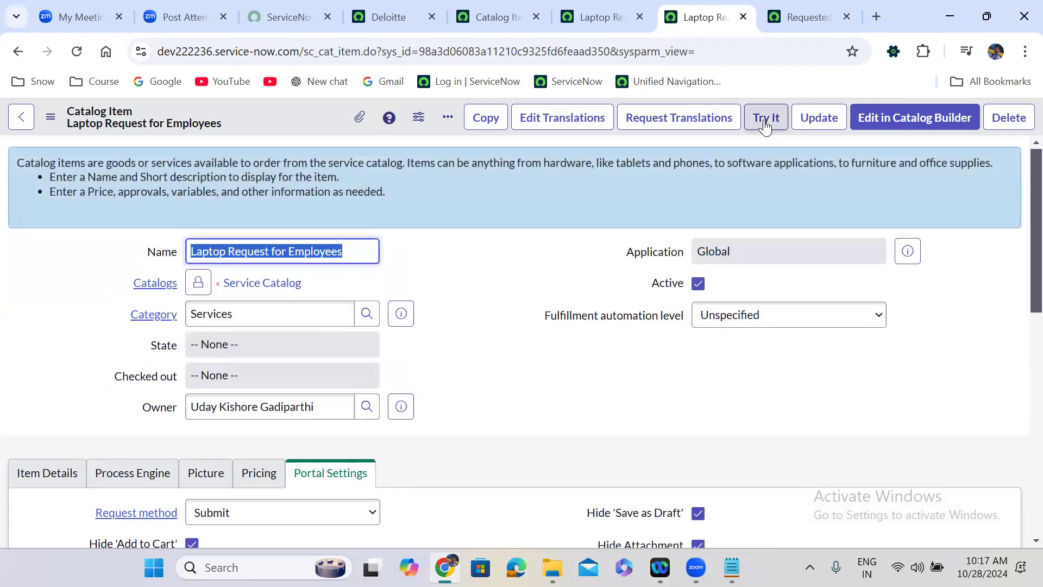
left_click(766, 118)
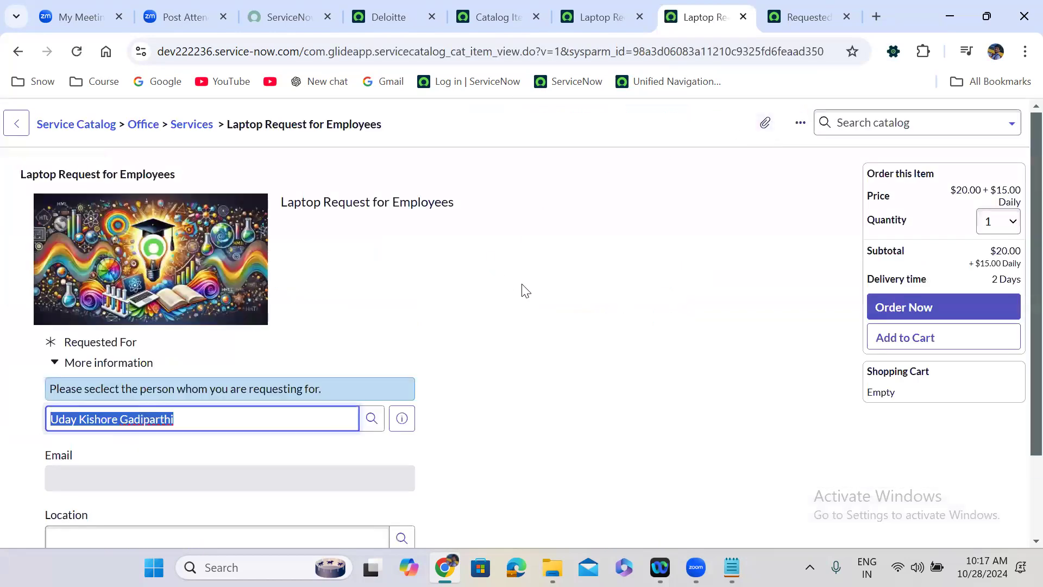
scroll(525, 290, "down", 1)
scroll(525, 290, "down", 2)
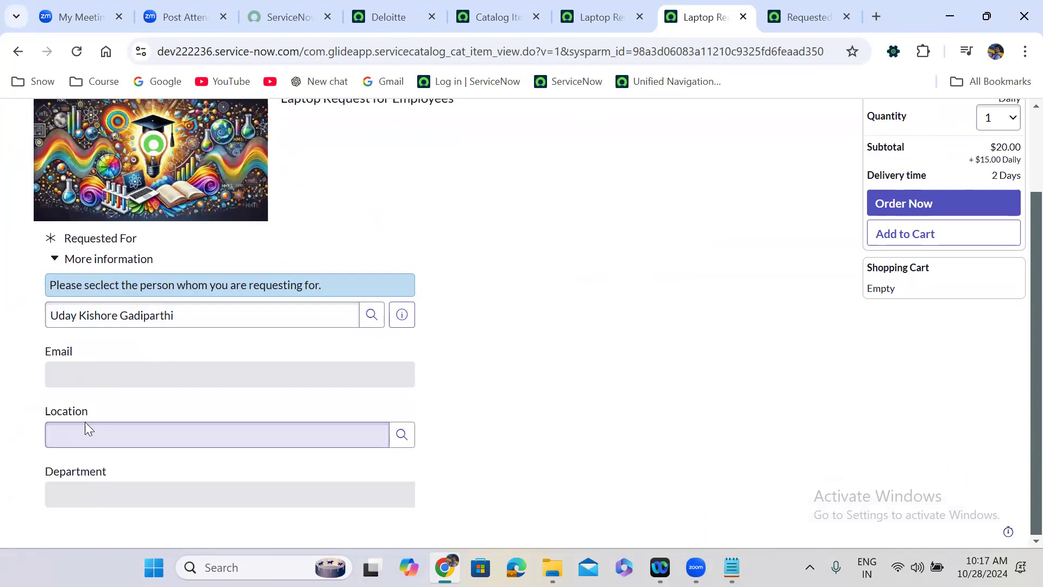
Add the Read only column to the Variables list on the original catalog item record.
left_click(624, 9)
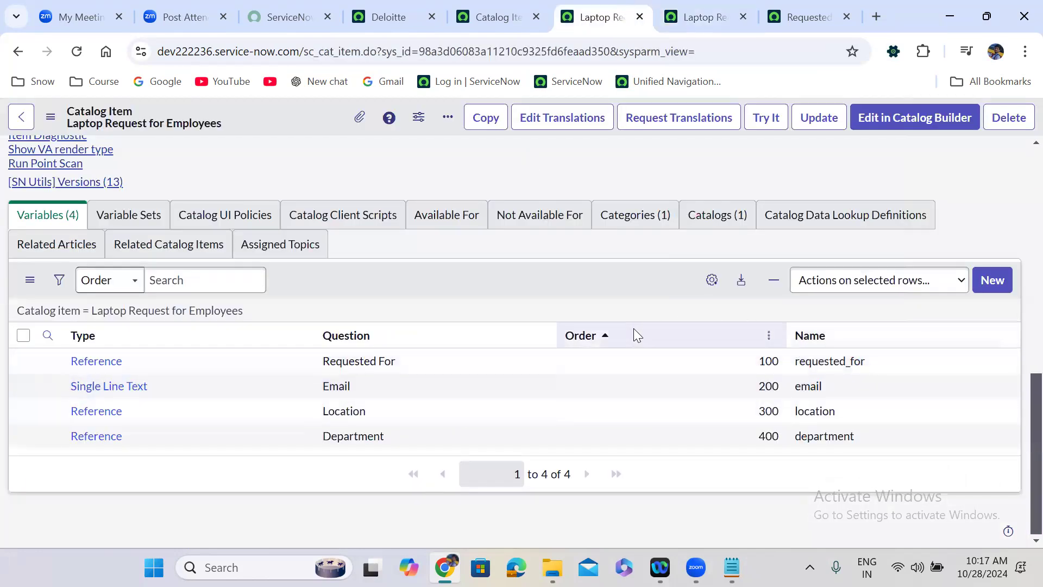
left_click(711, 281)
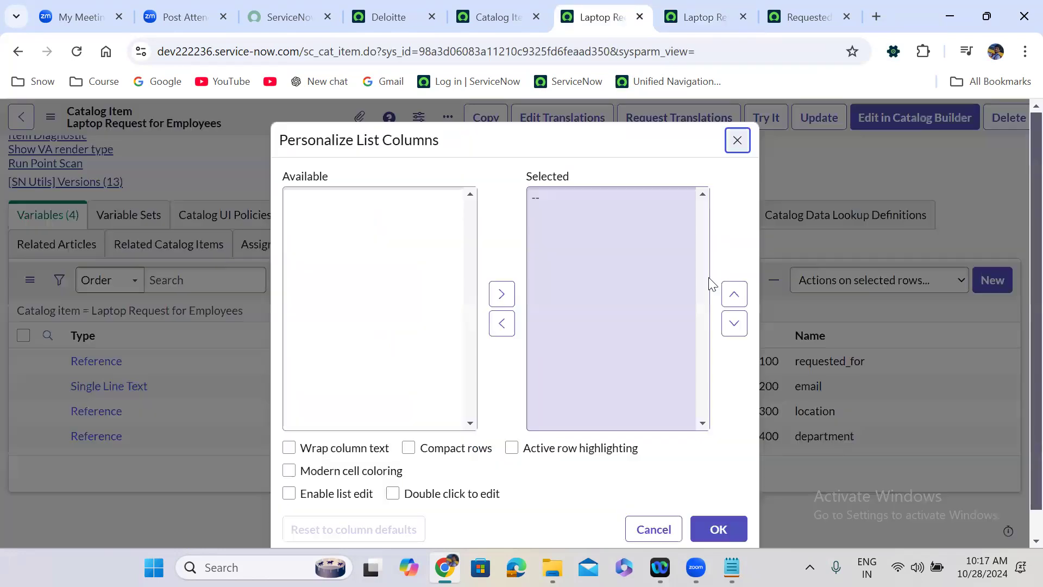
left_click(342, 284)
key("r")
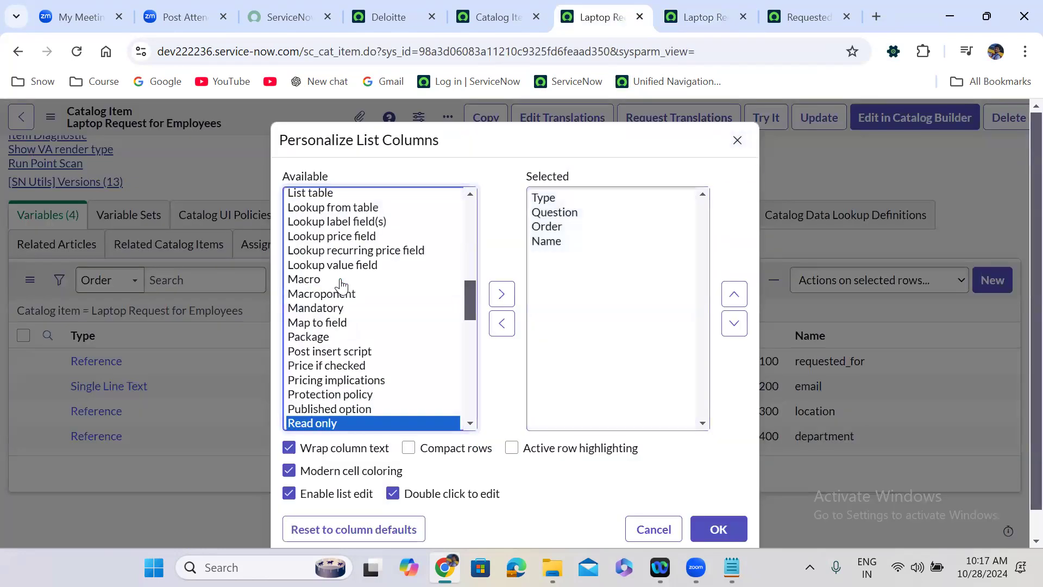
left_click(502, 294)
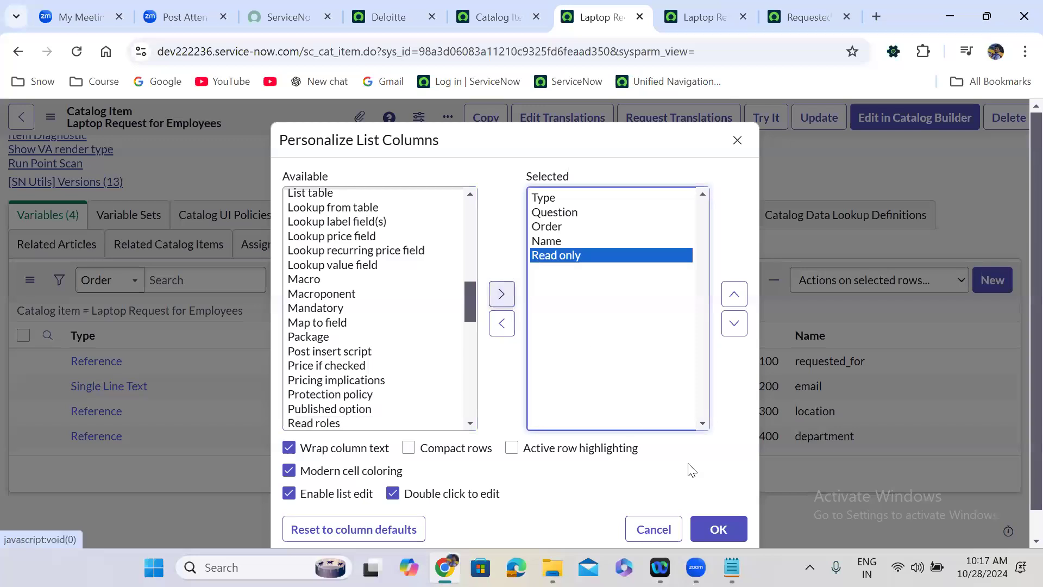
left_click(712, 516)
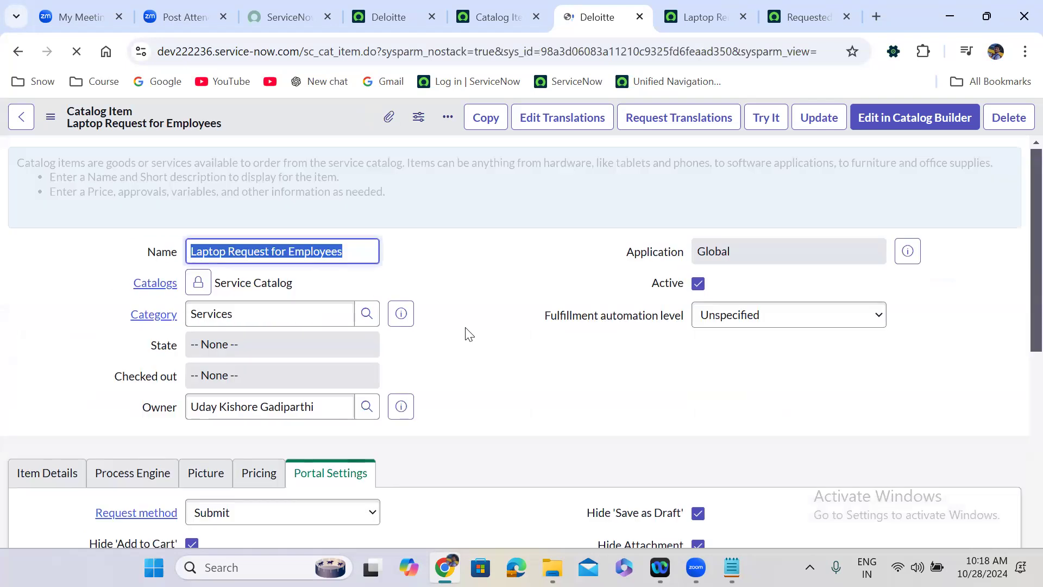
left_click(468, 332)
scroll(468, 333, "down", 10)
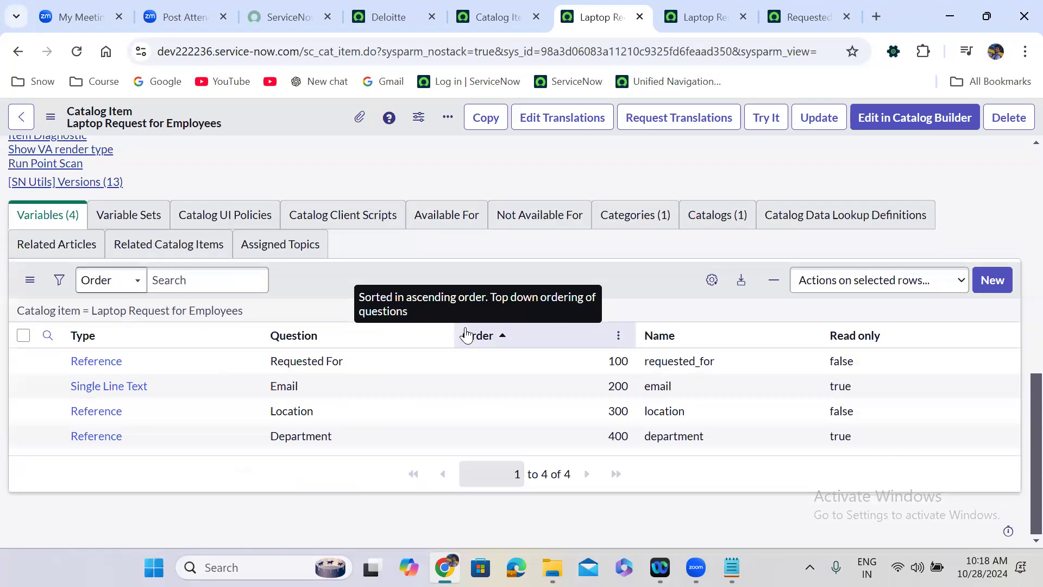
Set the Location variable's Read only value to true directly in the Variables list.
left_click(862, 411)
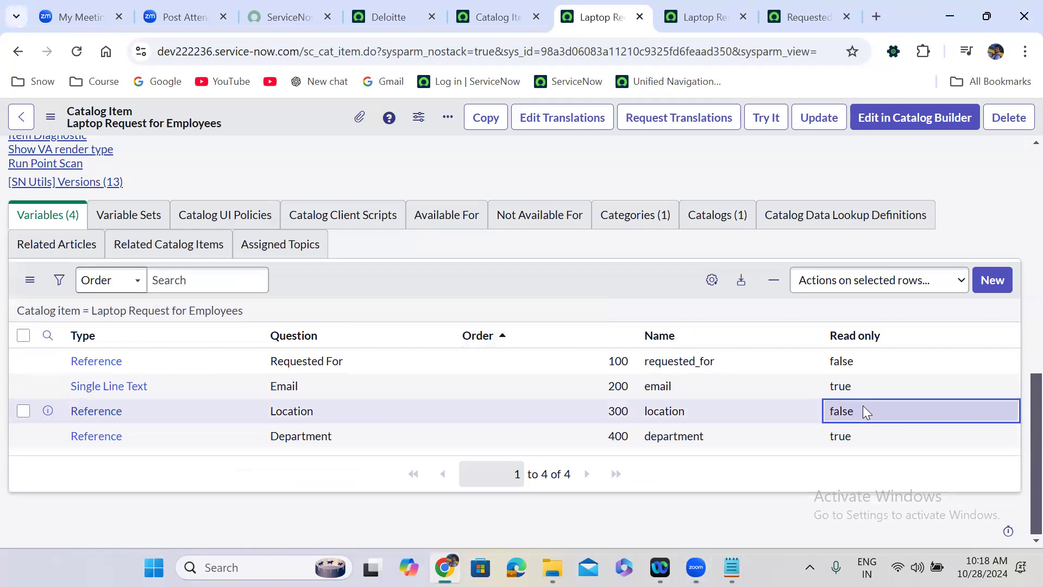
left_click(862, 411)
left_click(862, 416)
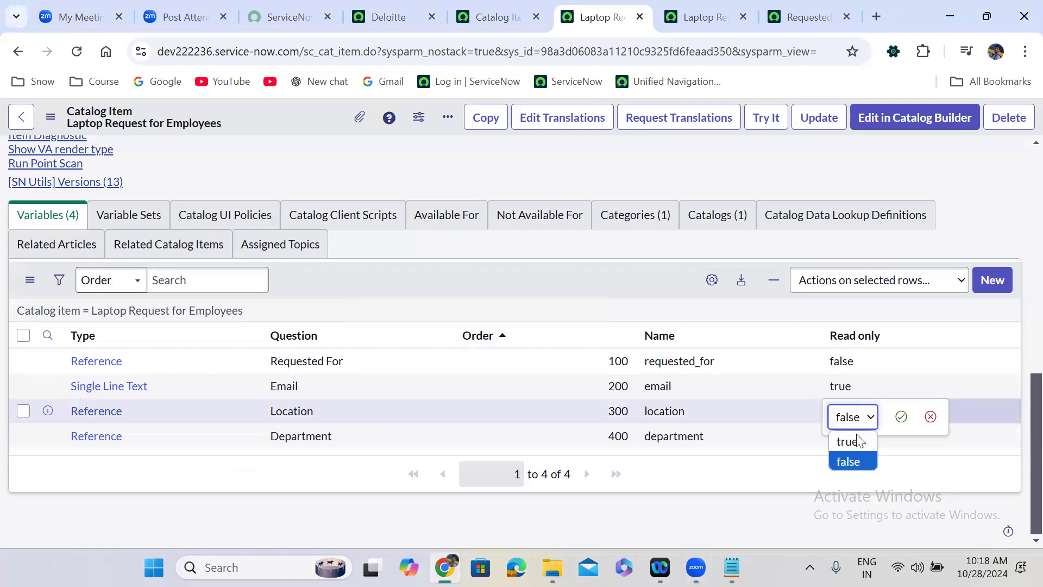
left_click(855, 438)
left_click(901, 416)
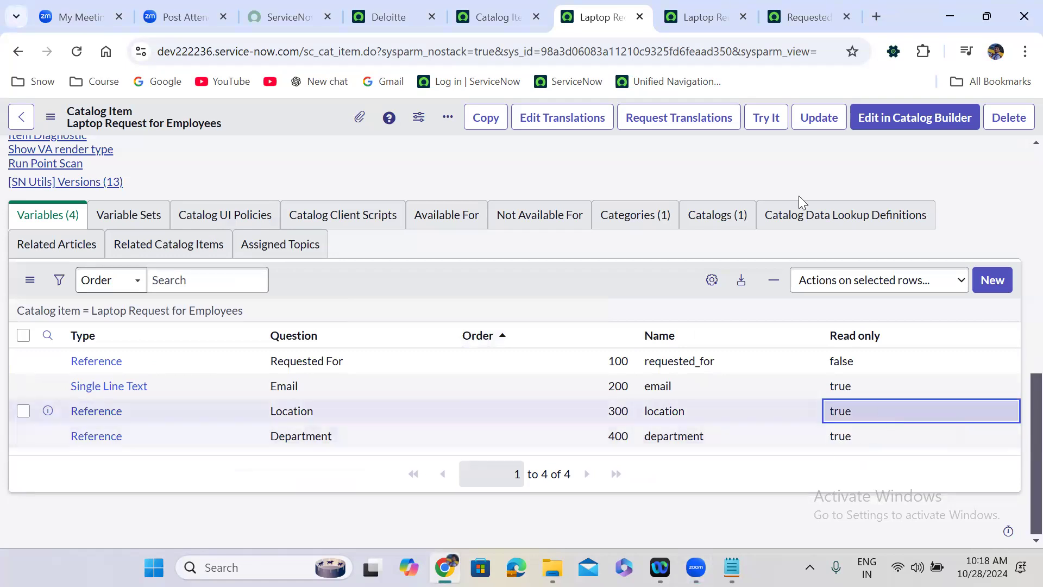
Reload the Laptop Request for Employees order form preview and check the Email, Location and Department fields.
left_click(698, 20)
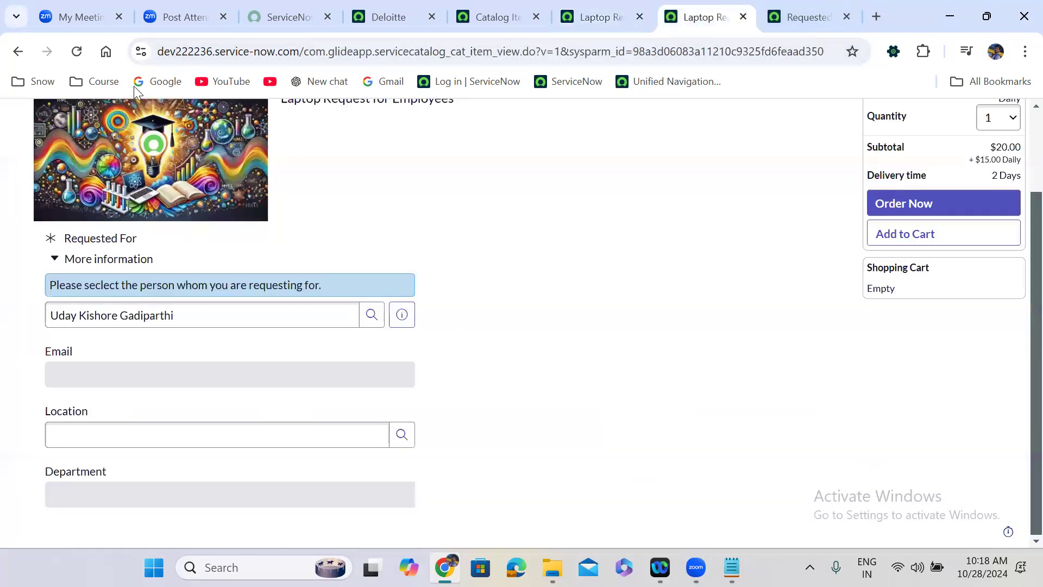
left_click(77, 51)
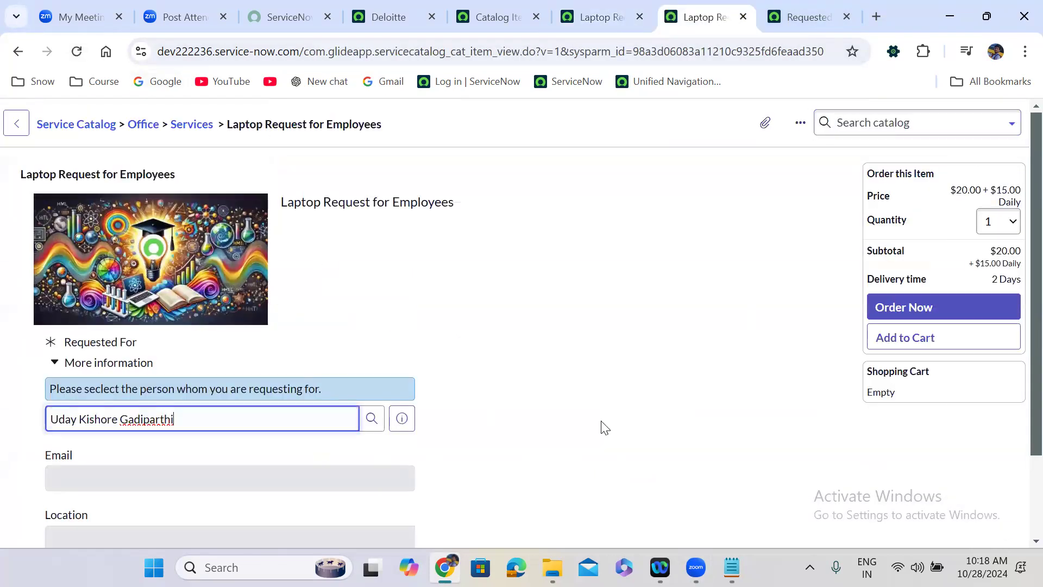
key("Tab")
scroll(627, 456, "down", 1)
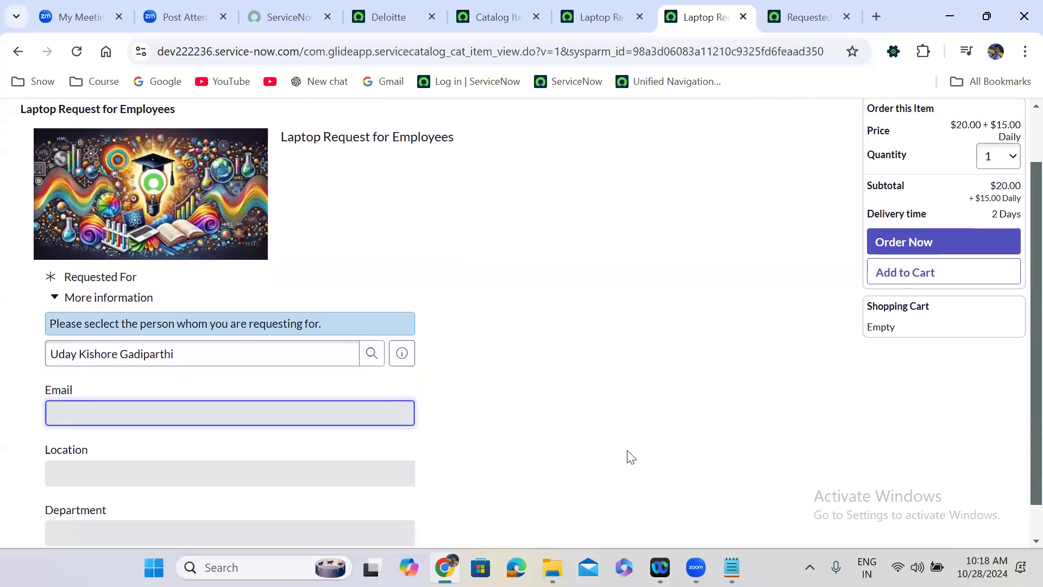
scroll(628, 456, "down", 1)
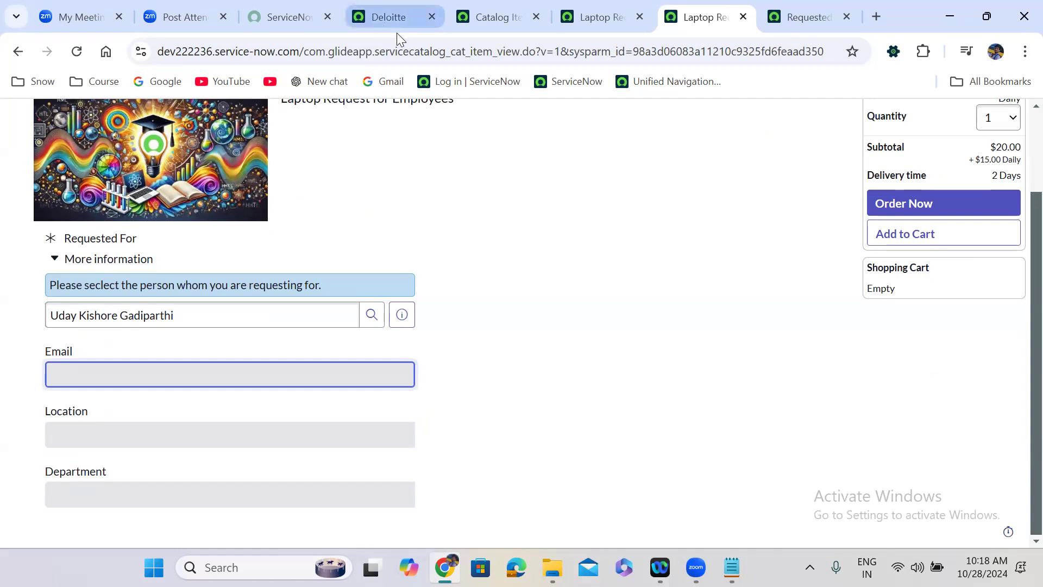
Start a new catalog client script from the Laptop Request for Employees catalog item record.
left_click(598, 8)
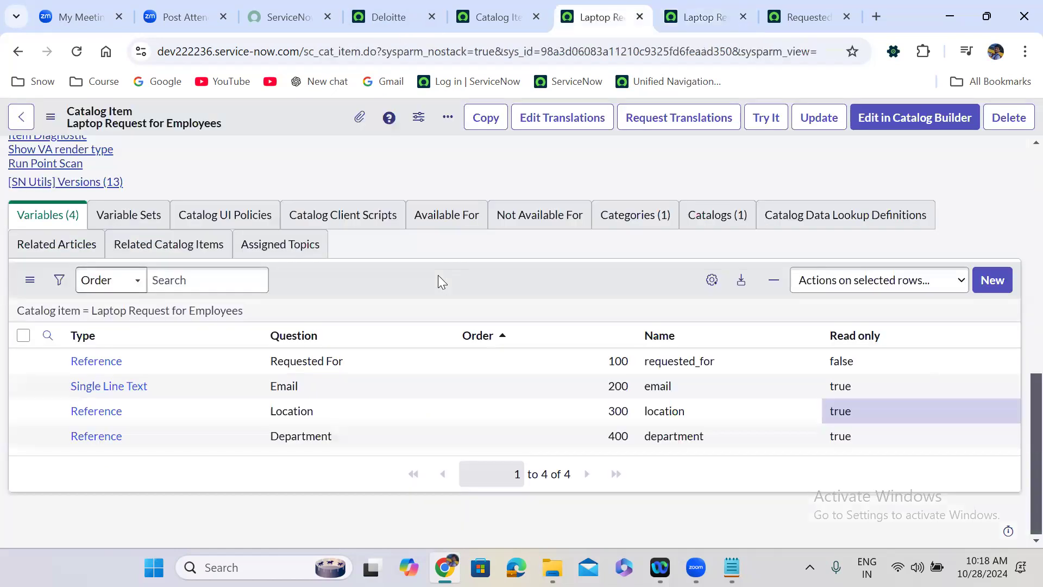
left_click(718, 7)
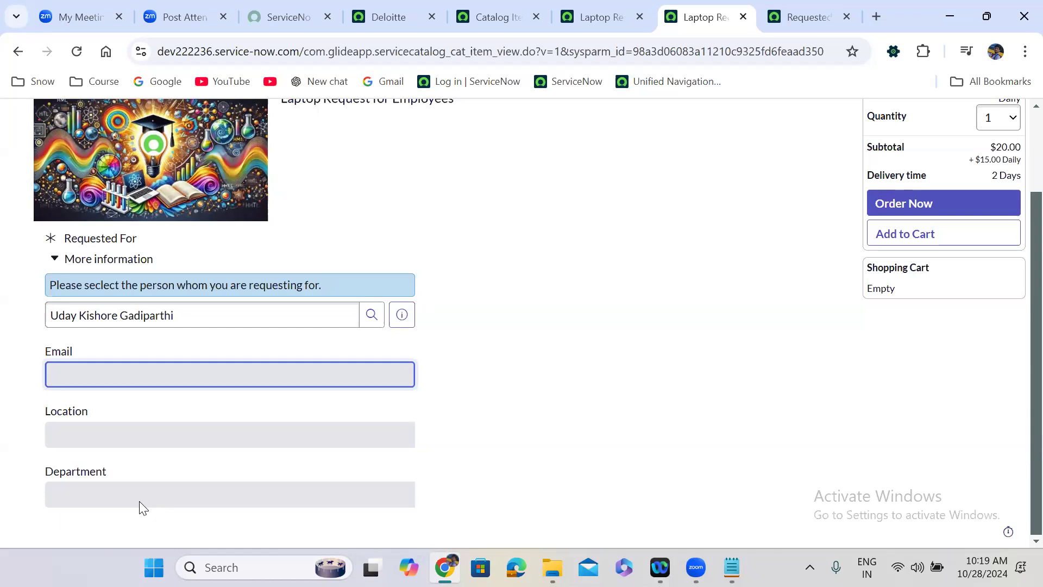
left_click(594, 19)
left_click(335, 217)
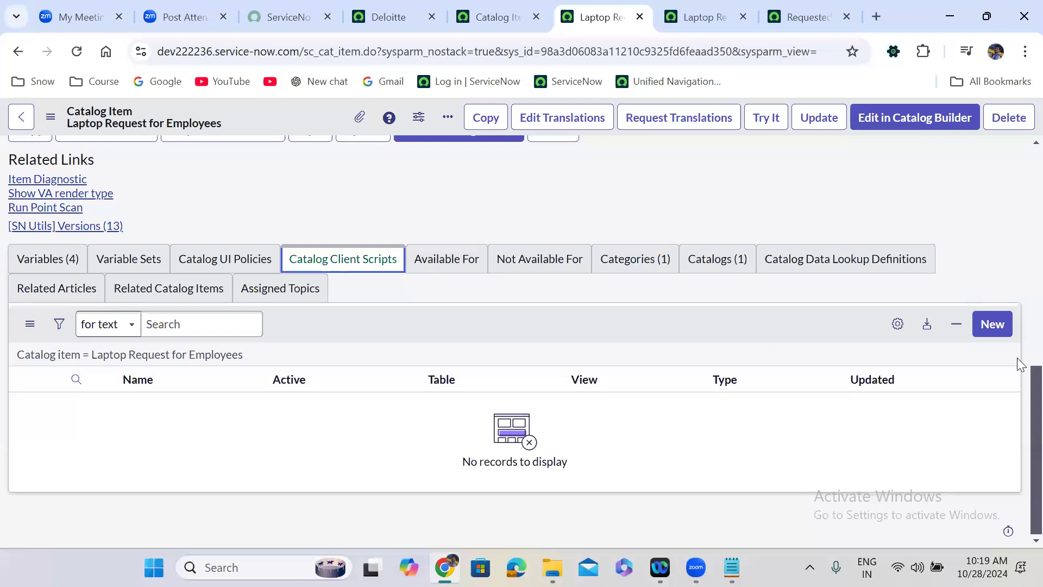
left_click(991, 324)
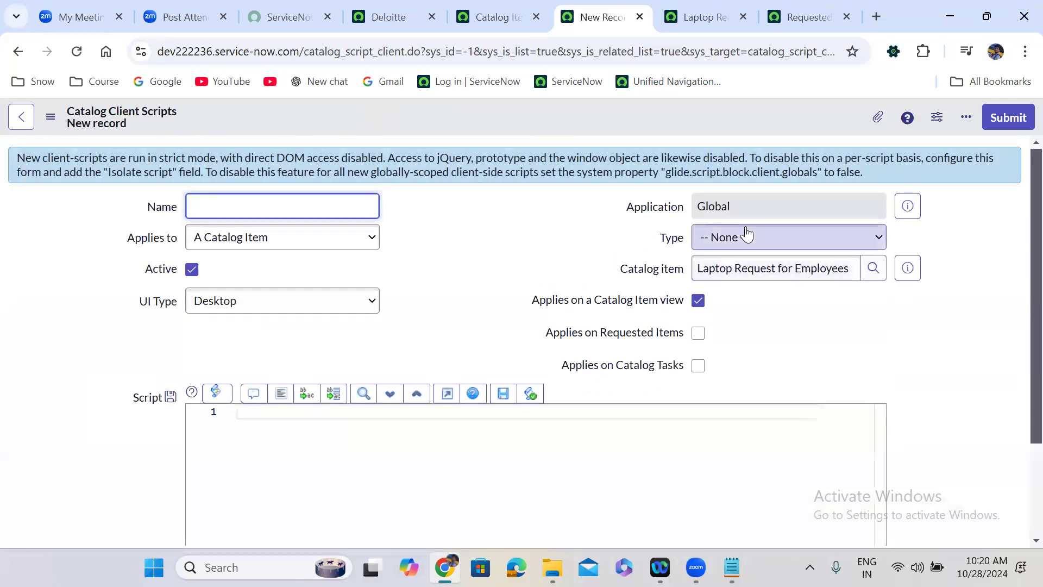
left_click(745, 234)
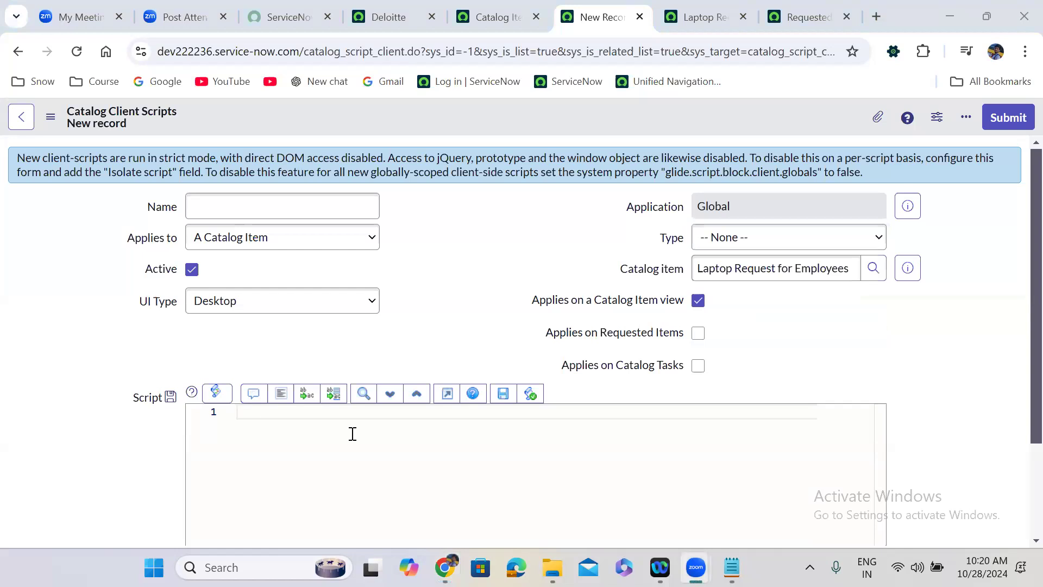
left_click(433, 241)
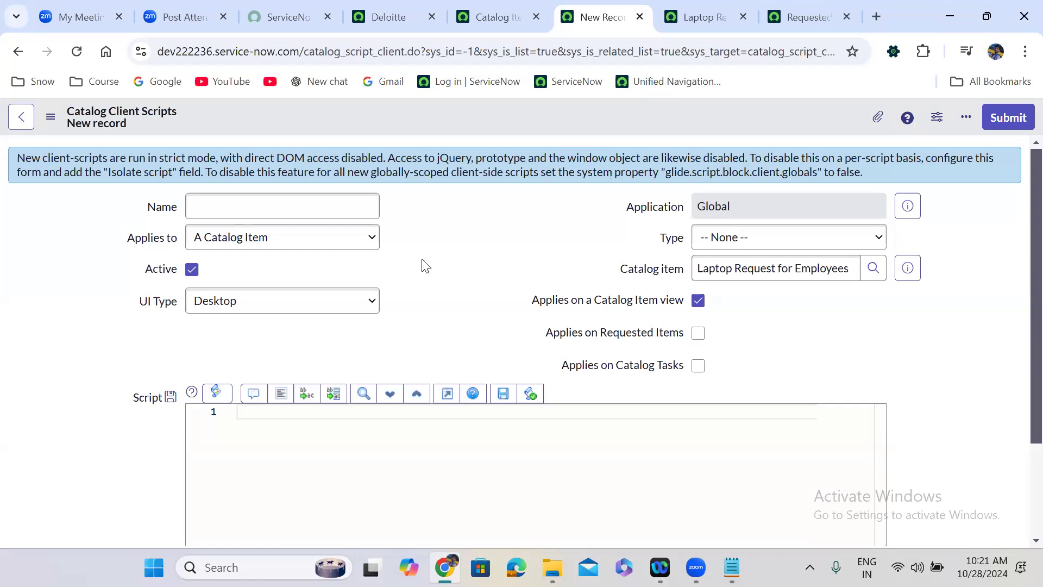
left_click(373, 416)
Reload the order form preview and choose a different person in Requested For to check the Email, Location and Department fields.
left_click(698, 16)
left_click(76, 51)
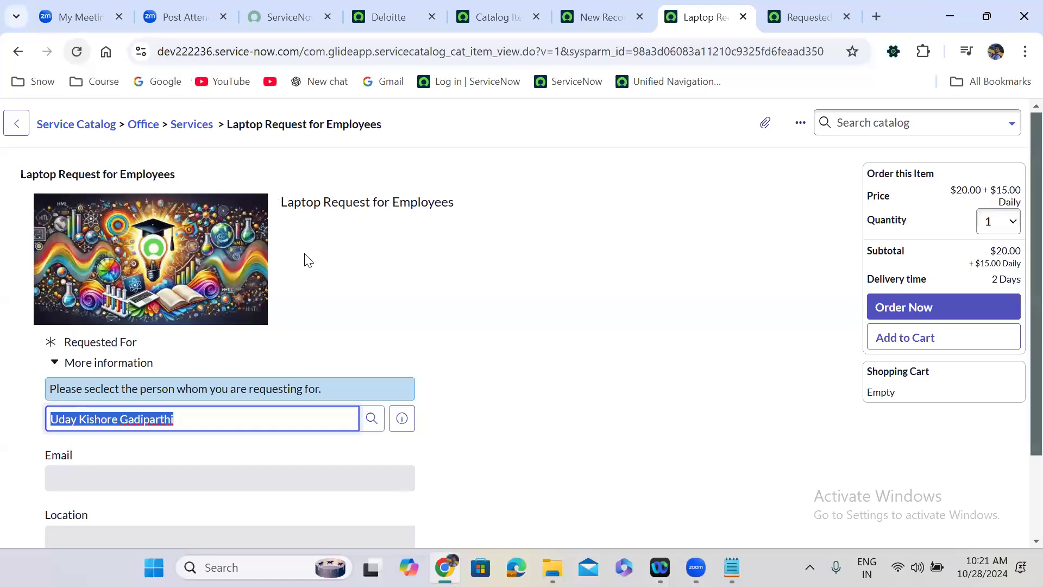
left_click(360, 297)
scroll(359, 296, "down", 2)
left_click(153, 312)
triple_click(153, 312)
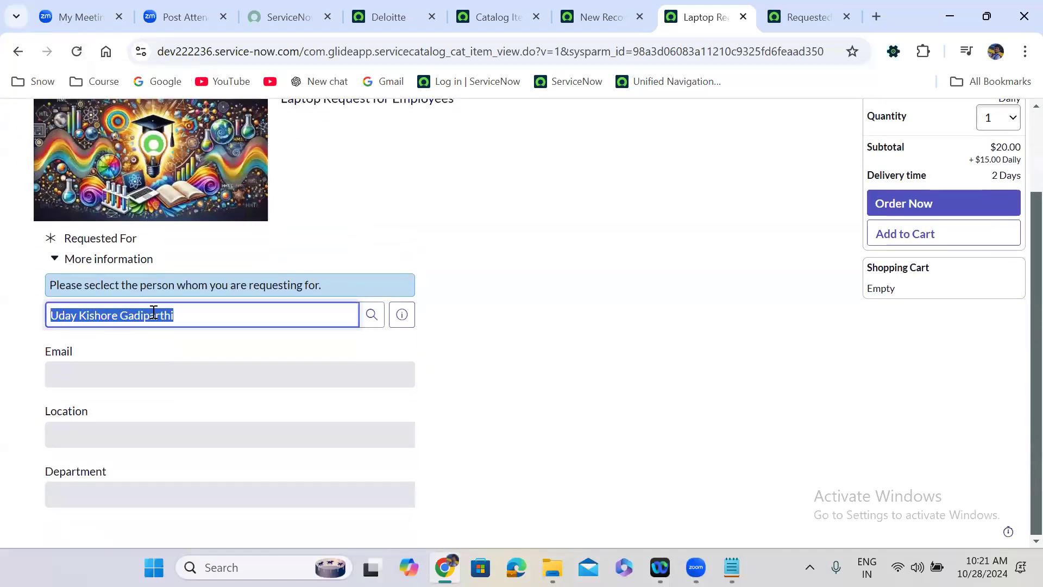
type("**")
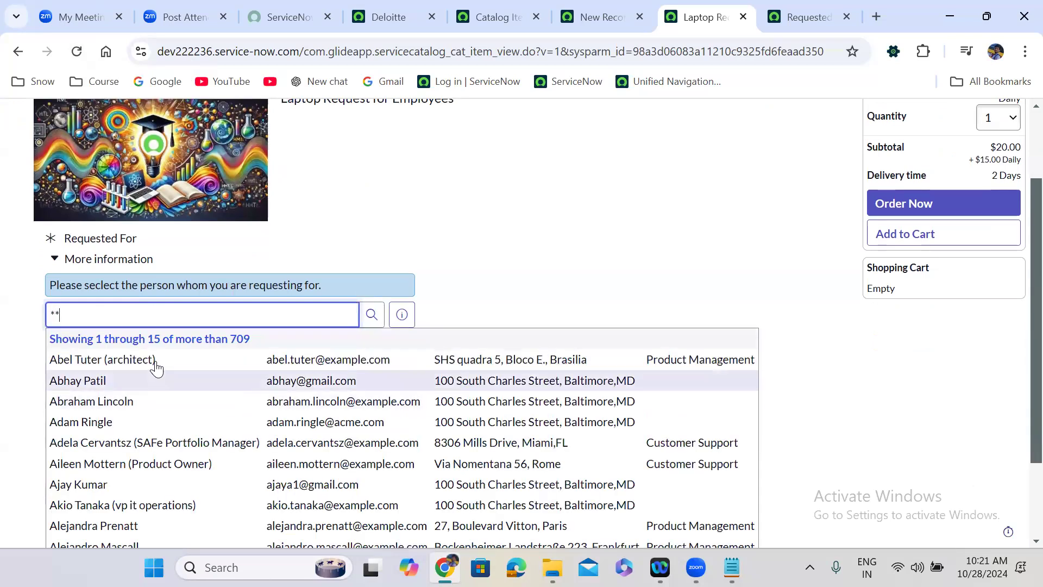
left_click(155, 359)
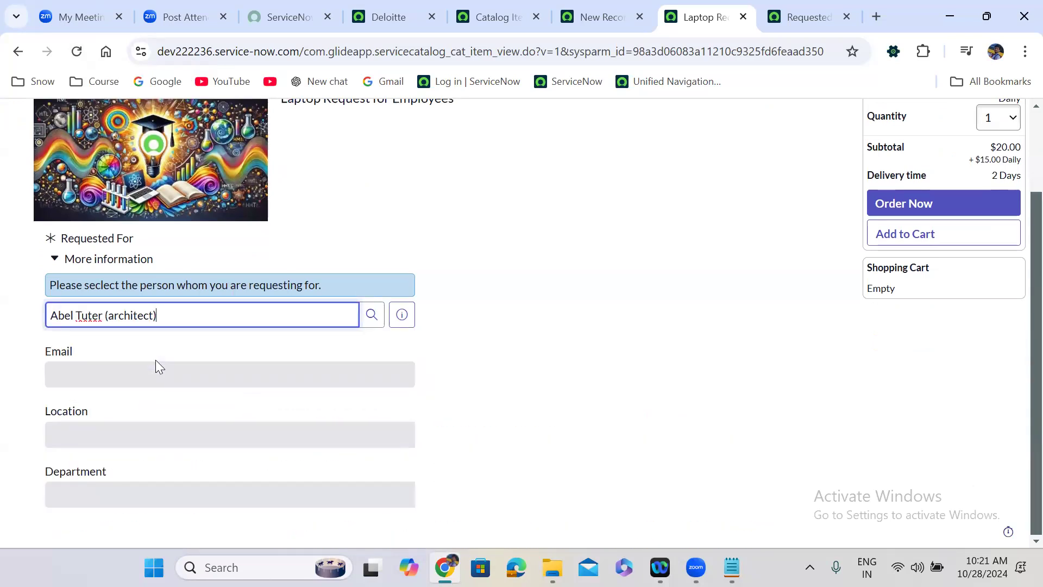
Set the new client script's Type to onChange and its Variable name to requested_for.
left_click(624, 15)
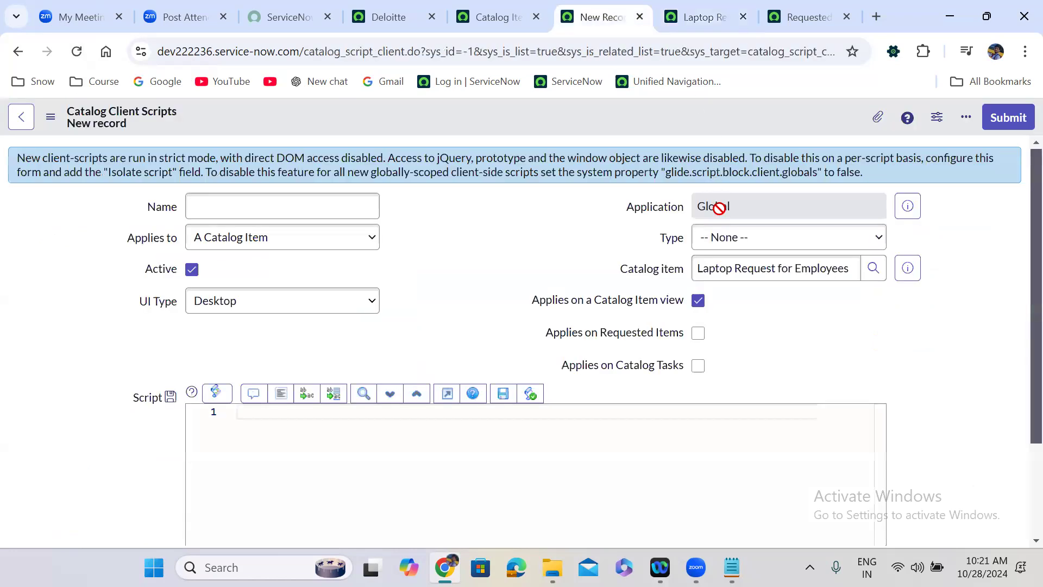
left_click(727, 244)
left_click(731, 279)
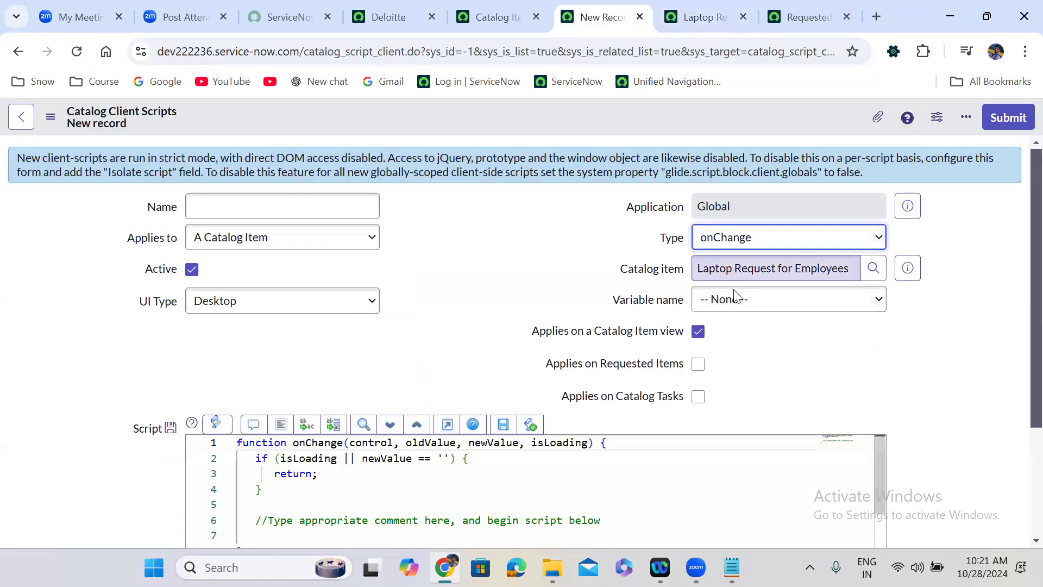
left_click(736, 301)
key("Up")
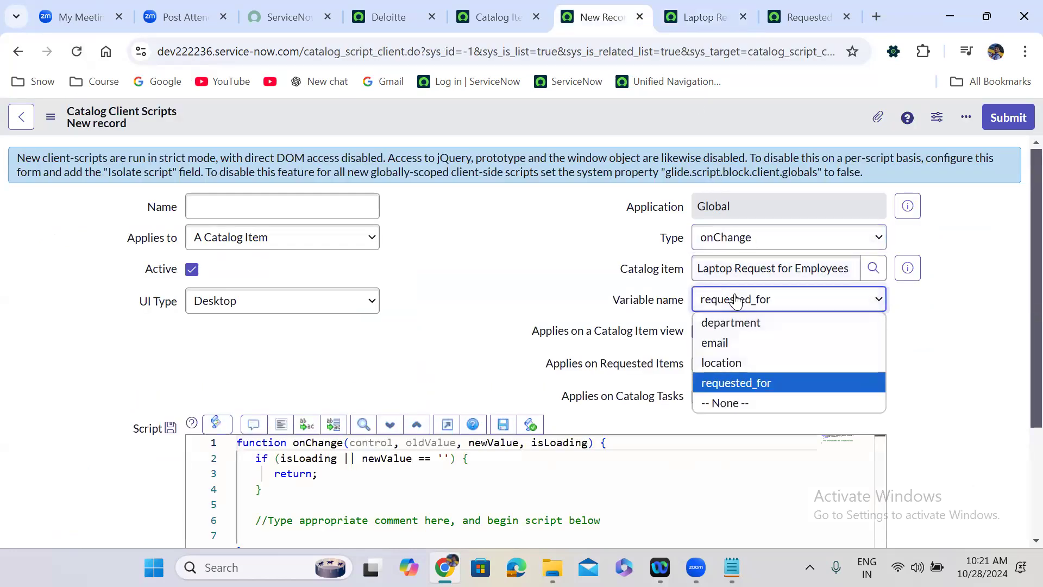
key("Return")
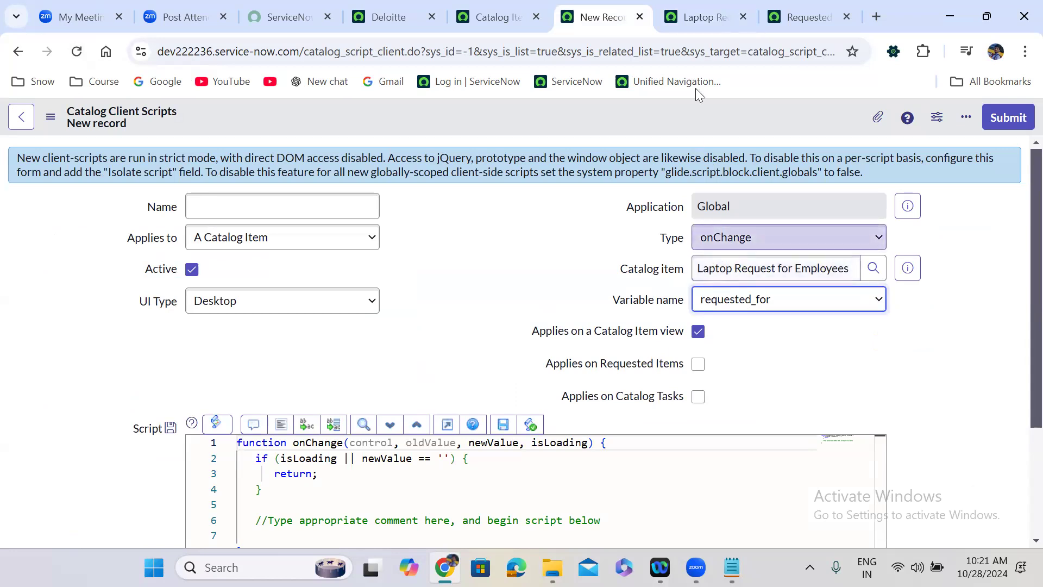
Check the order form preview and try the onSubmit type on the new client script.
left_click(702, 17)
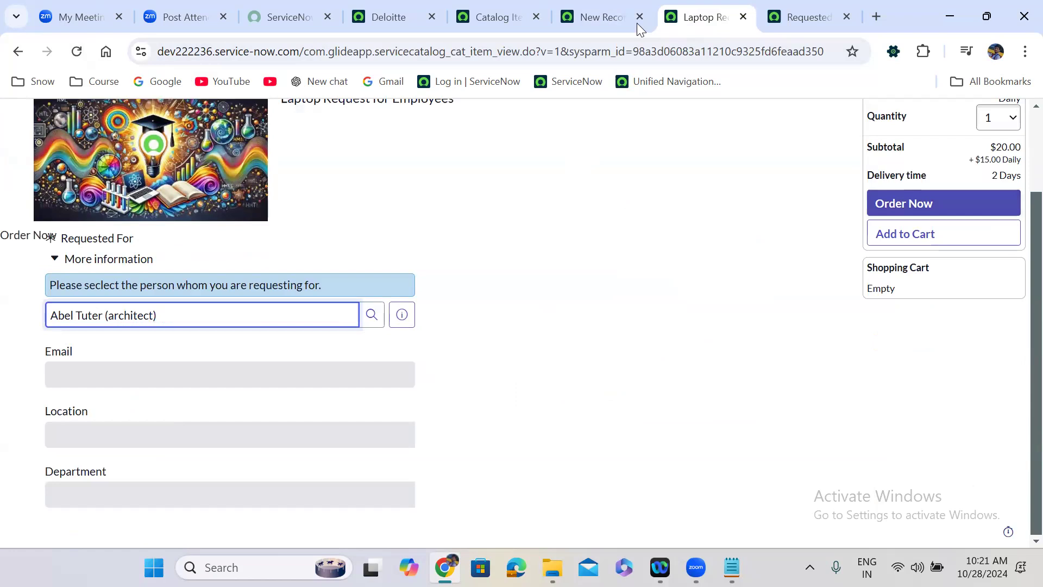
left_click(615, 15)
left_click(736, 239)
left_click(737, 321)
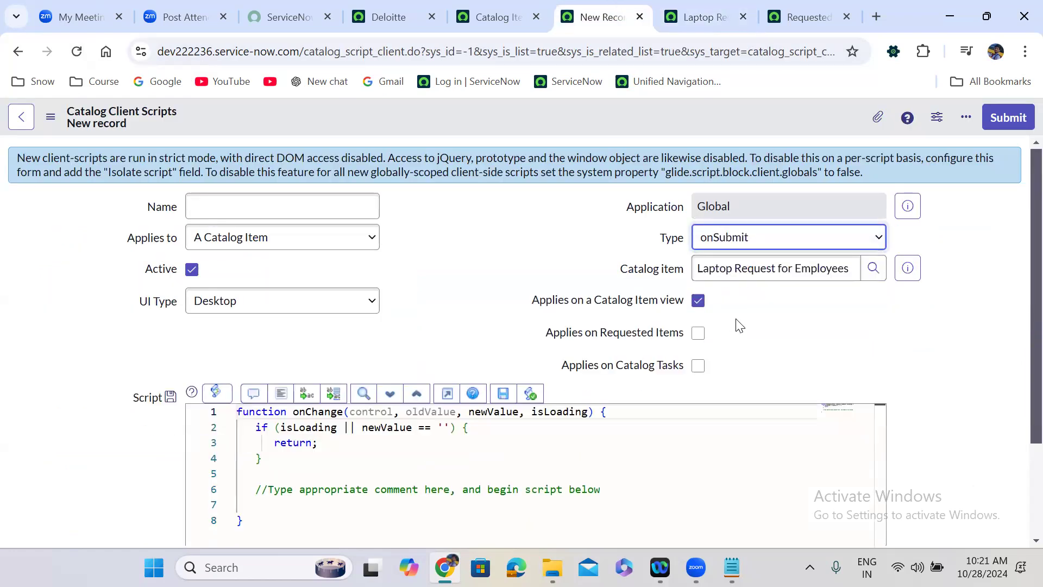
left_click(438, 270)
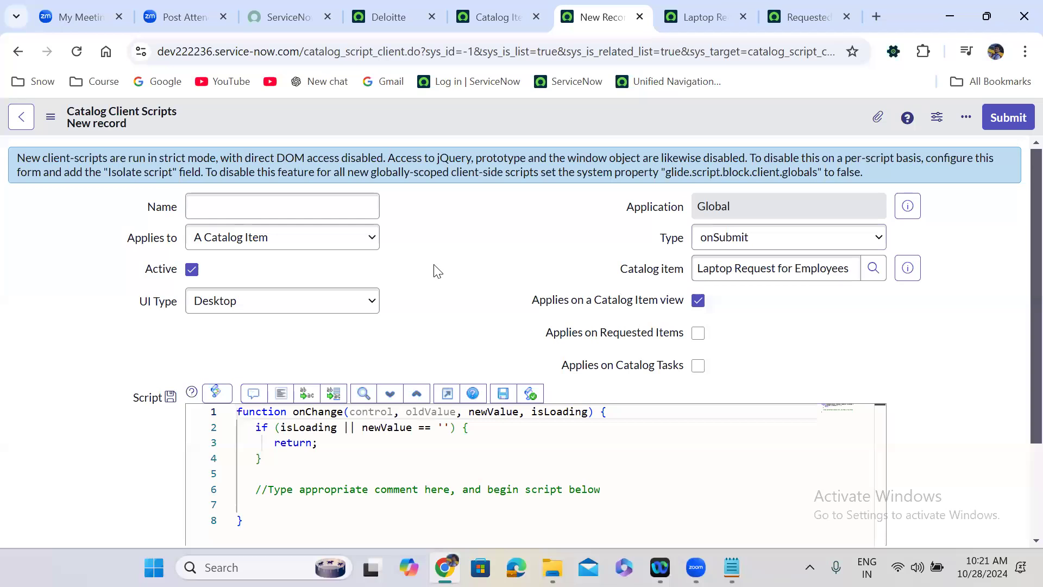
Set the client script's UI Type to All and its Type to onChange.
left_click(196, 301)
left_click(210, 365)
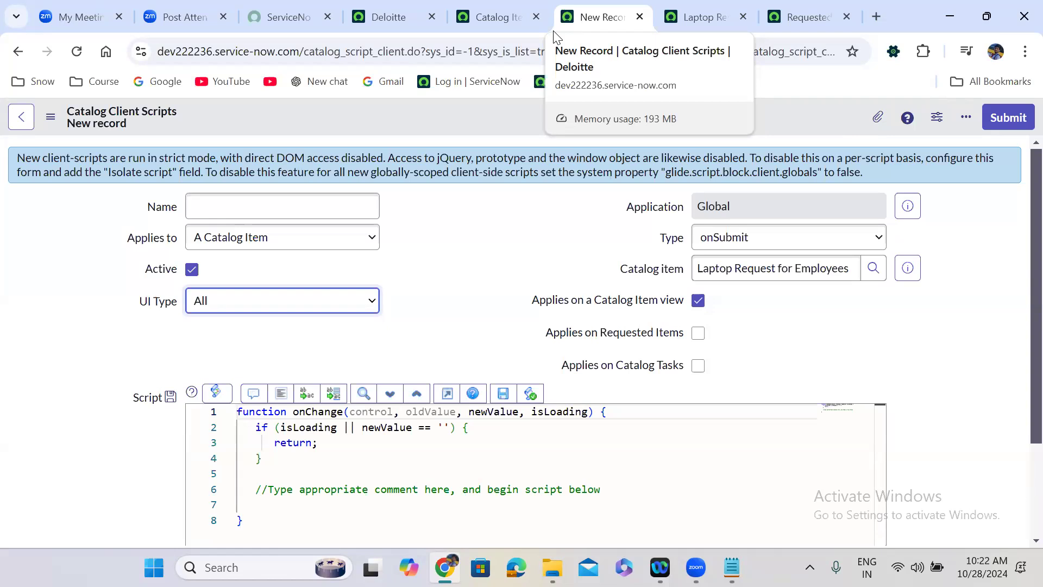
left_click(736, 209)
left_click(737, 245)
left_click(736, 275)
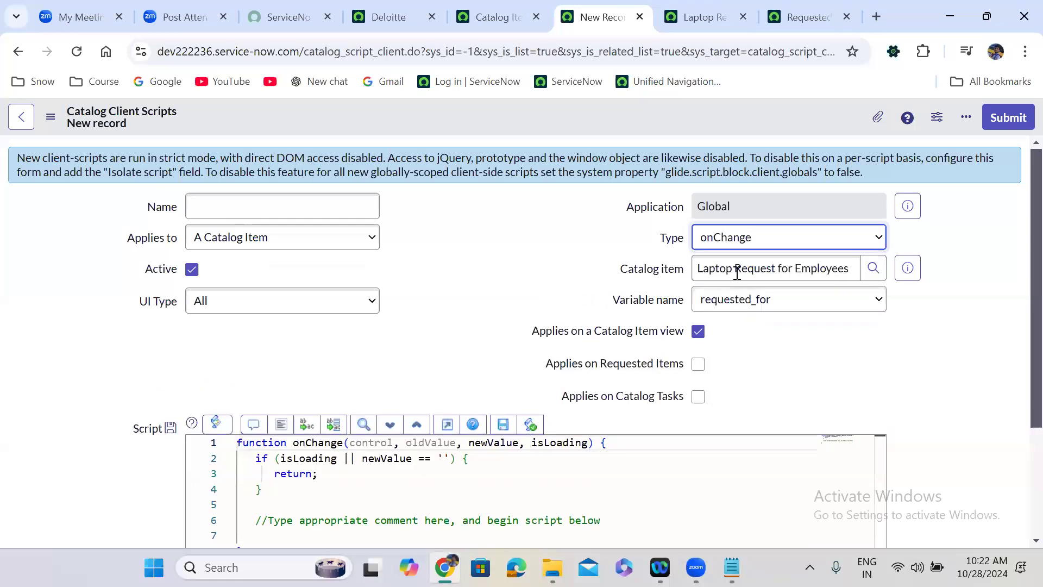
left_click(403, 334)
Examine the onChange function's control, oldValue, newValue and isLoading parameters and compare them with the order form preview.
scroll(403, 334, "down", 3)
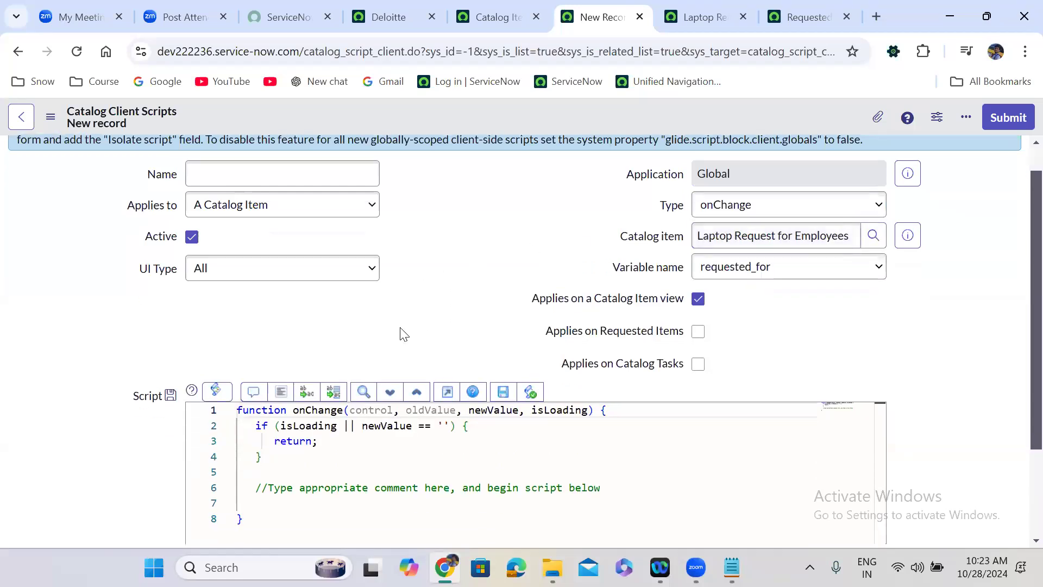
double_click(367, 286)
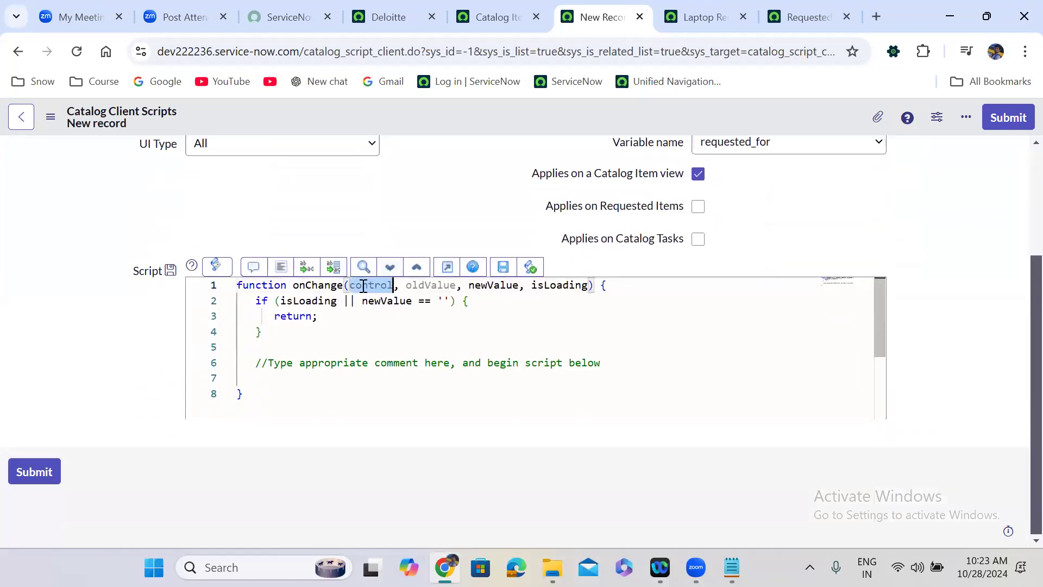
double_click(430, 286)
left_click(499, 295)
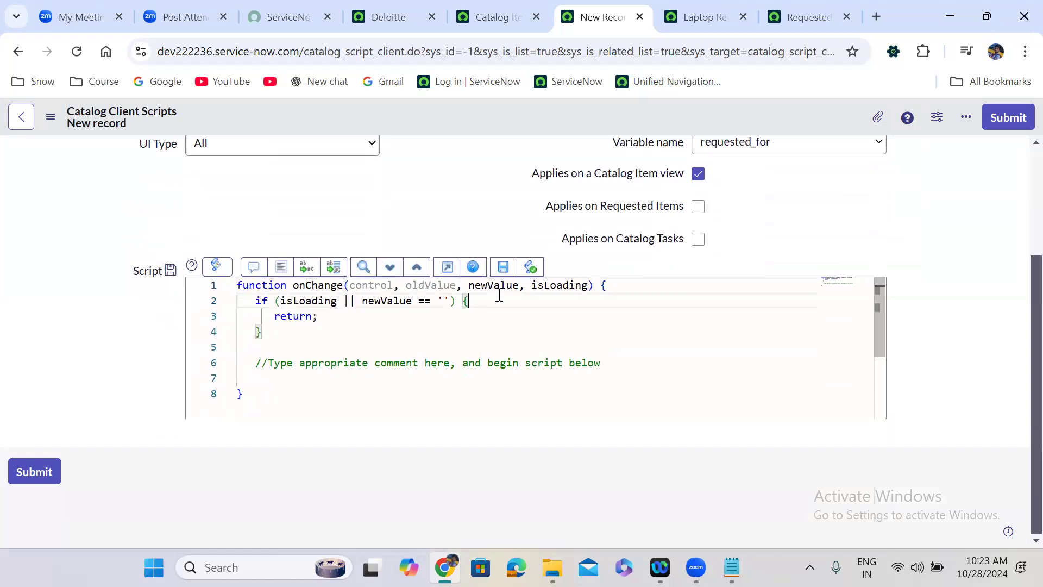
double_click(544, 286)
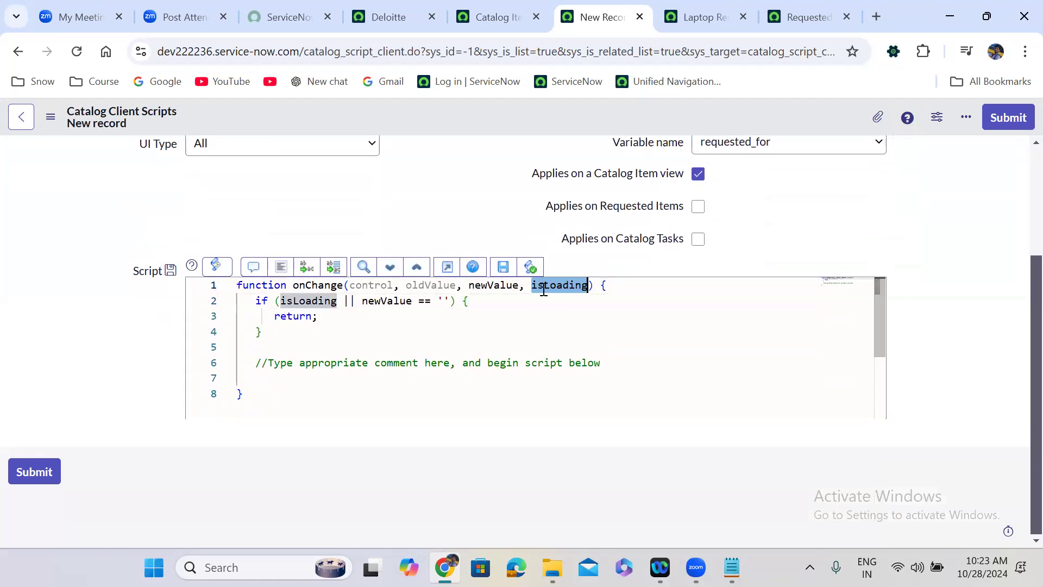
left_click(688, 17)
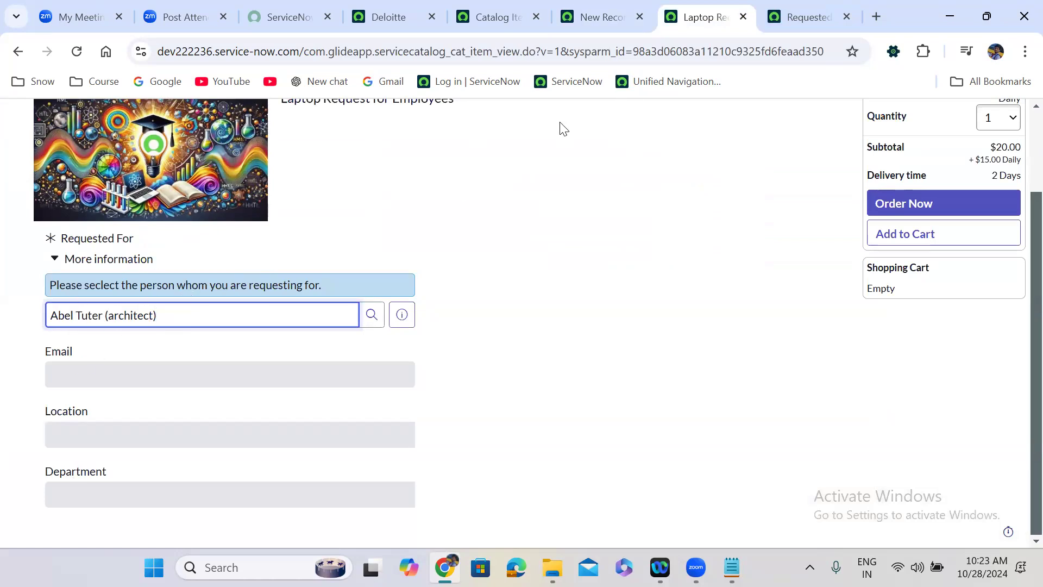
left_click(598, 16)
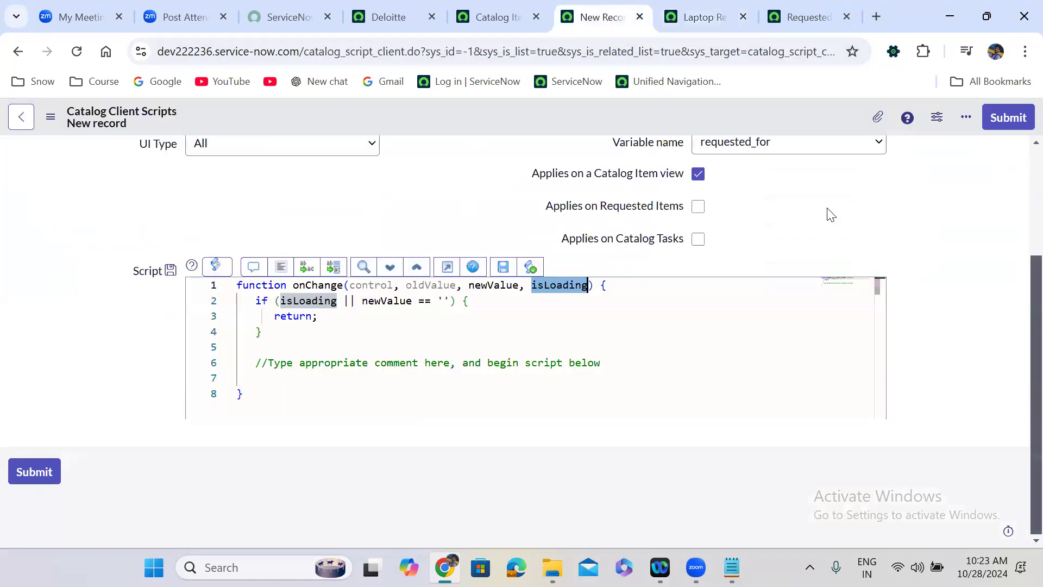
Name the catalog client script "populate requester details" and submit the record.
scroll(1020, 162, "up", 3)
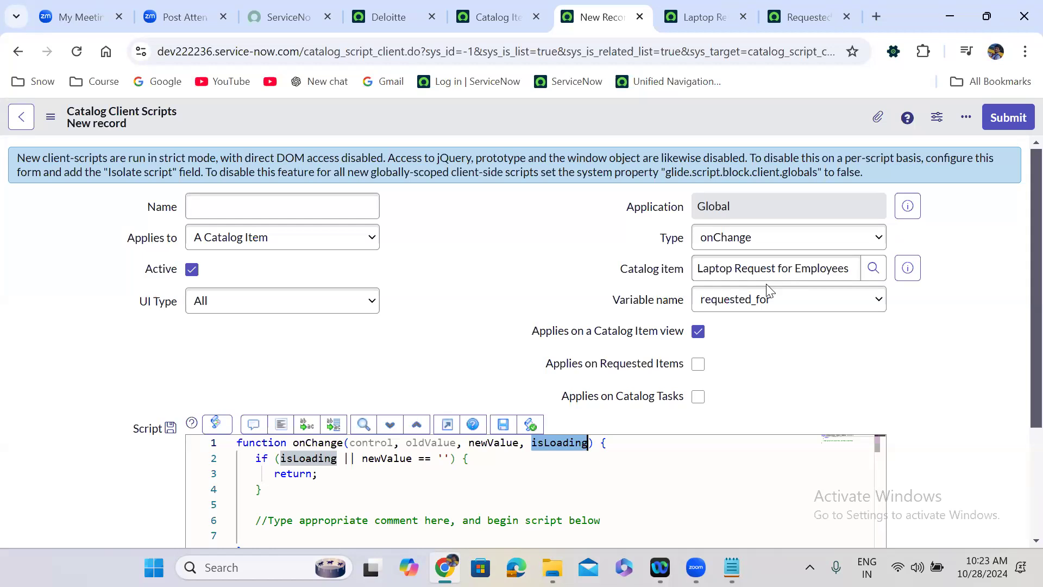
left_click(268, 200)
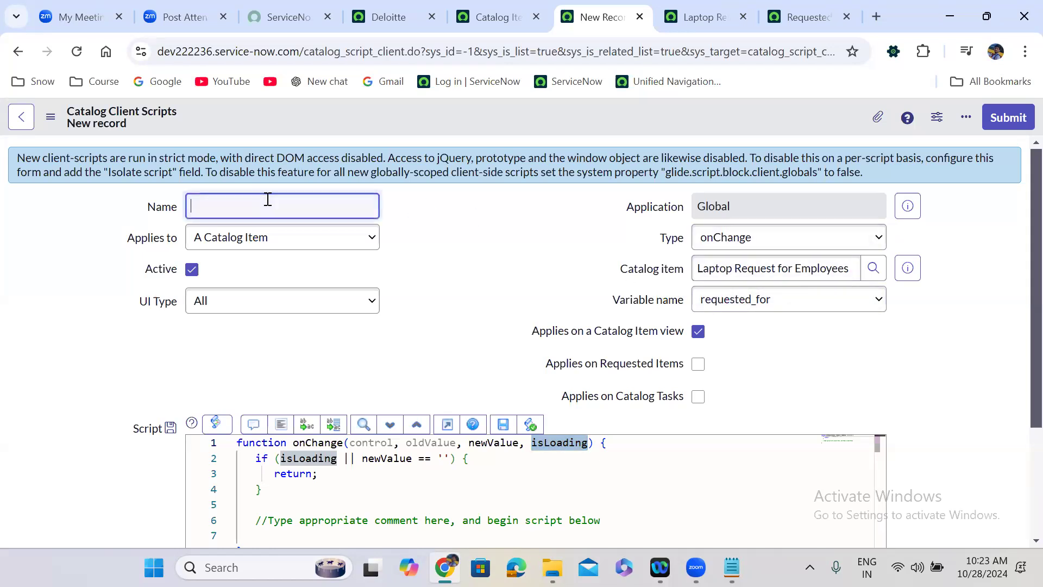
type("popu")
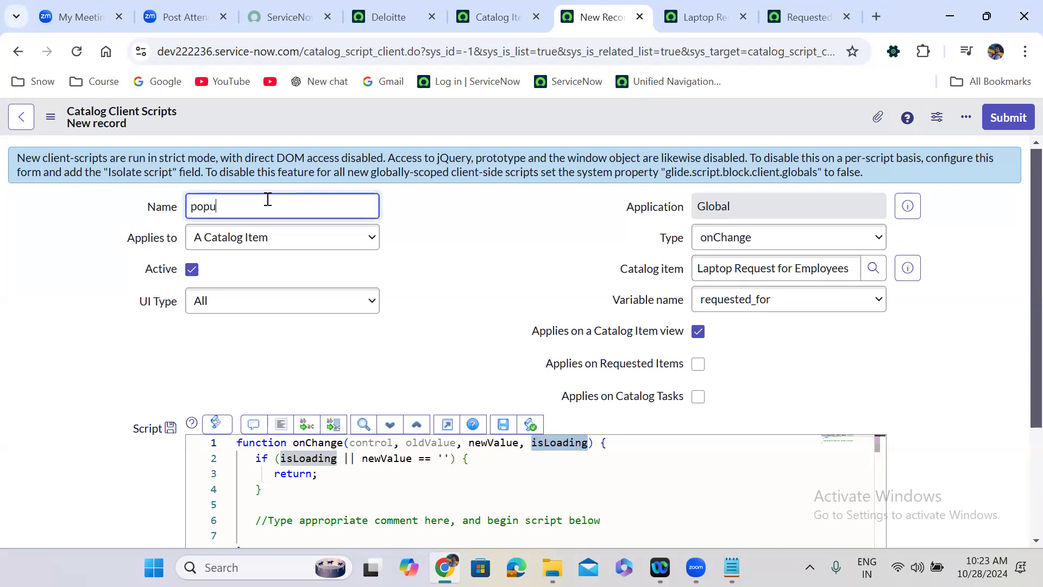
type("late requester details")
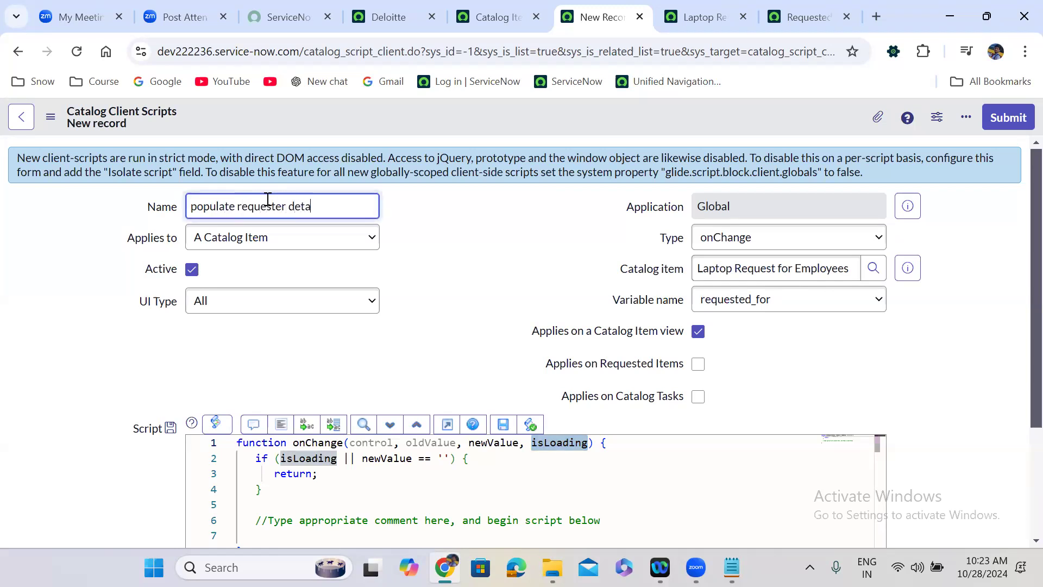
left_click(433, 226)
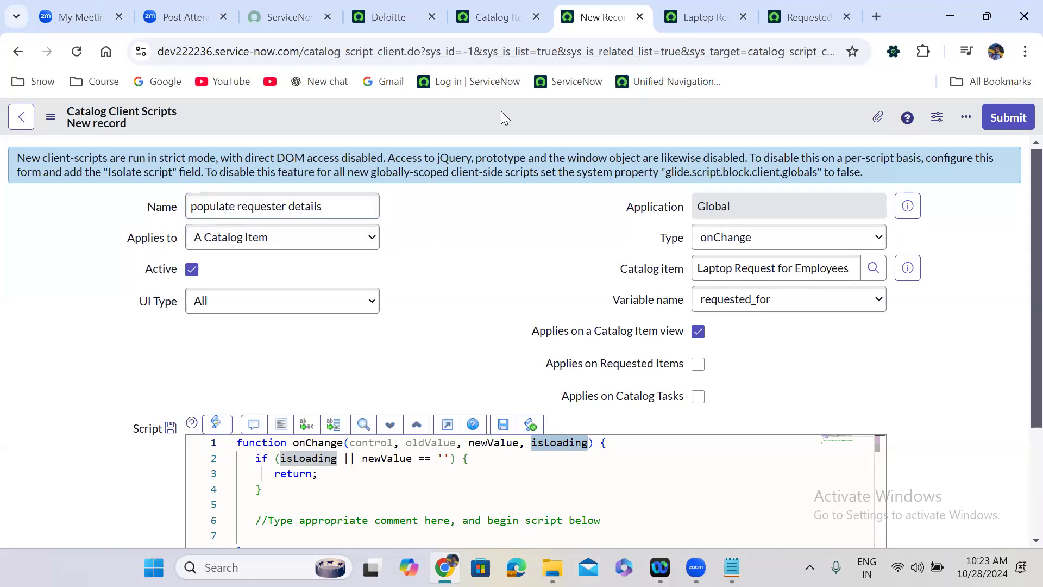
left_click(1018, 117)
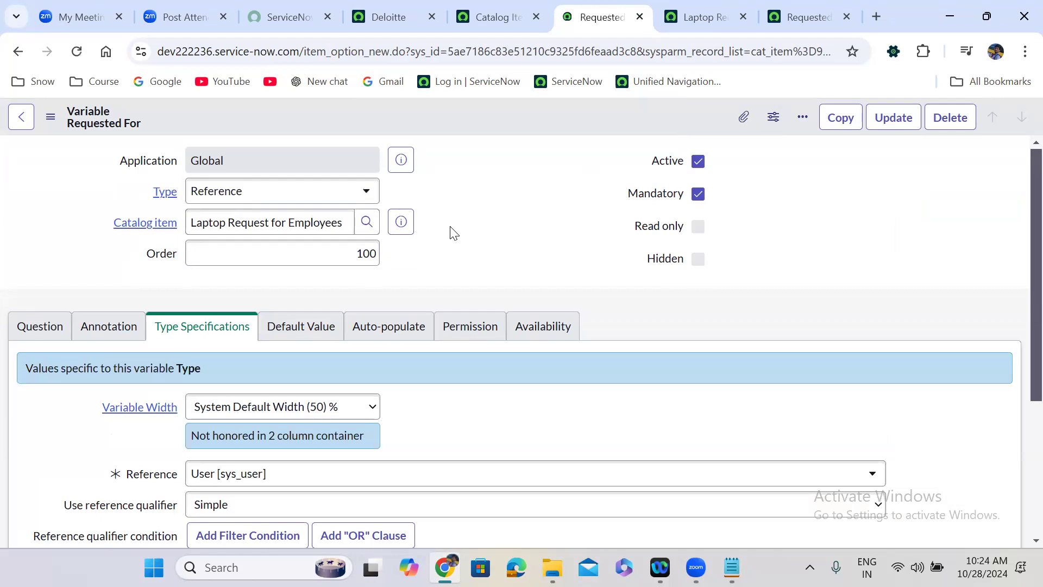
Review the Requested For variable's reference table, qualifier, variable attributes and question details.
scroll(454, 233, "down", 1)
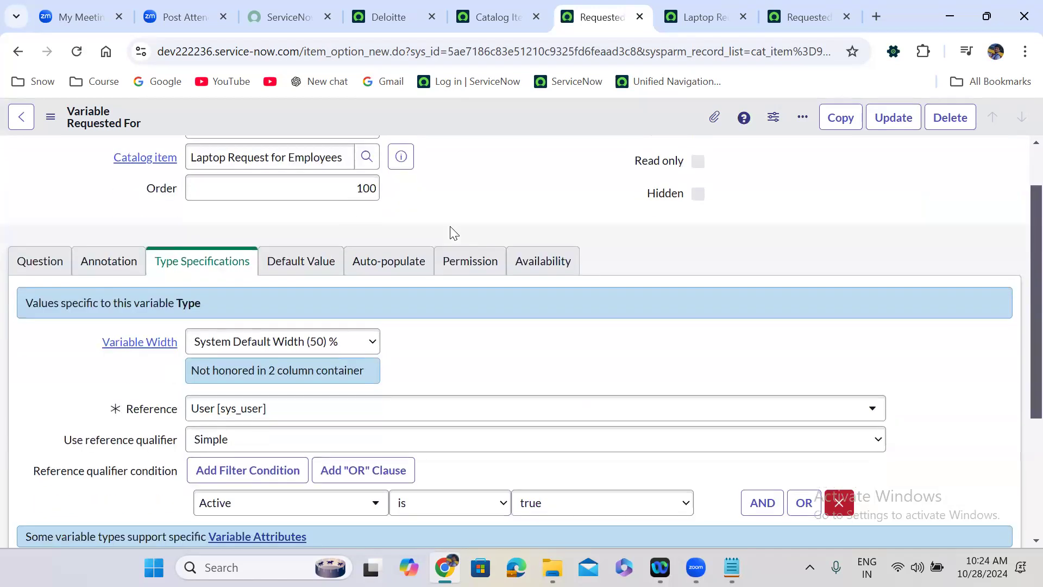
scroll(454, 233, "down", 3)
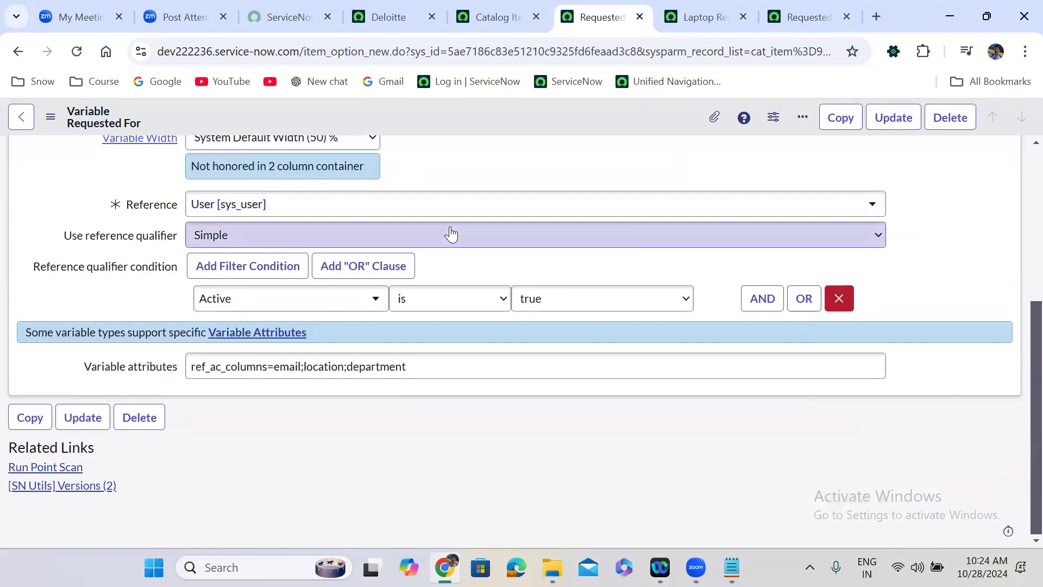
scroll(451, 234, "up", 4)
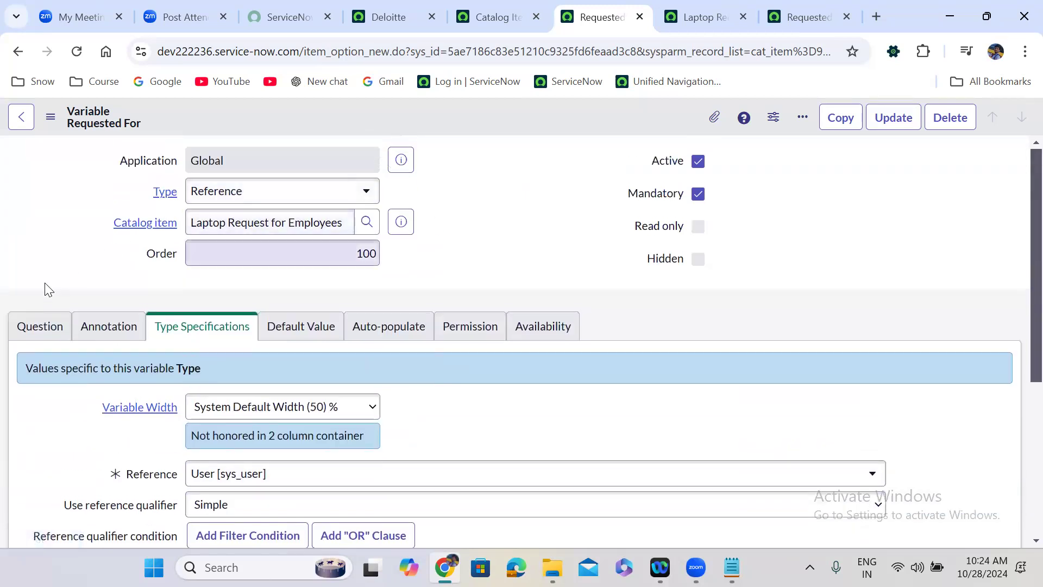
left_click(38, 326)
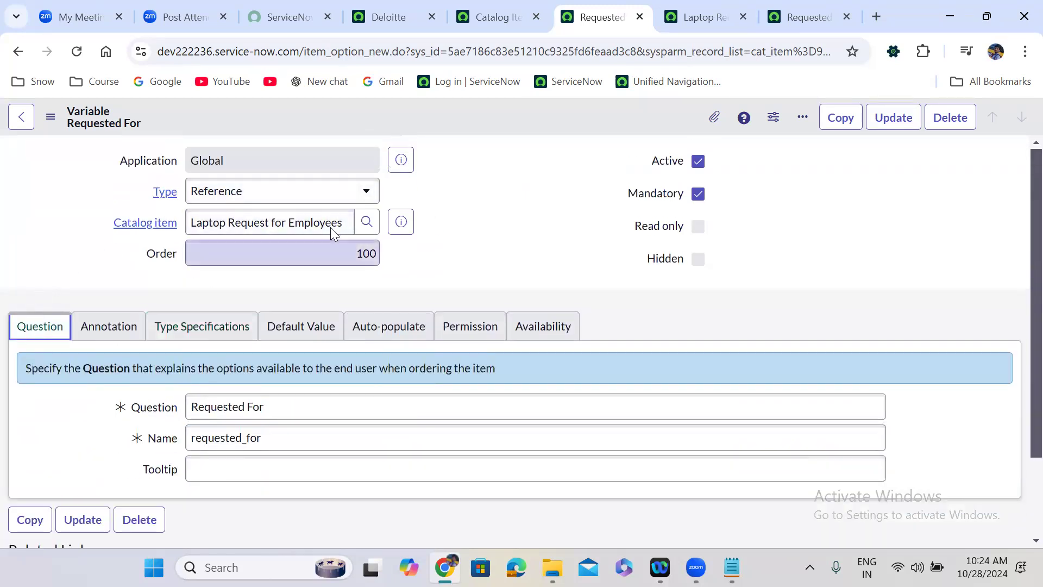
Open the "populate requester details" catalog client script from the Laptop Request for Employees item in a separate tab.
left_click(402, 215)
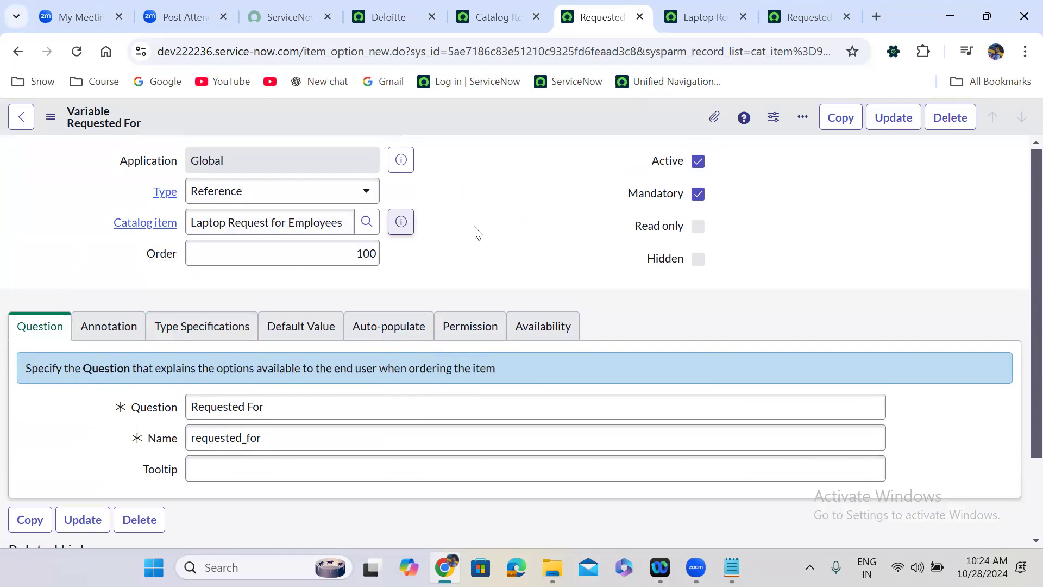
left_click(611, 262)
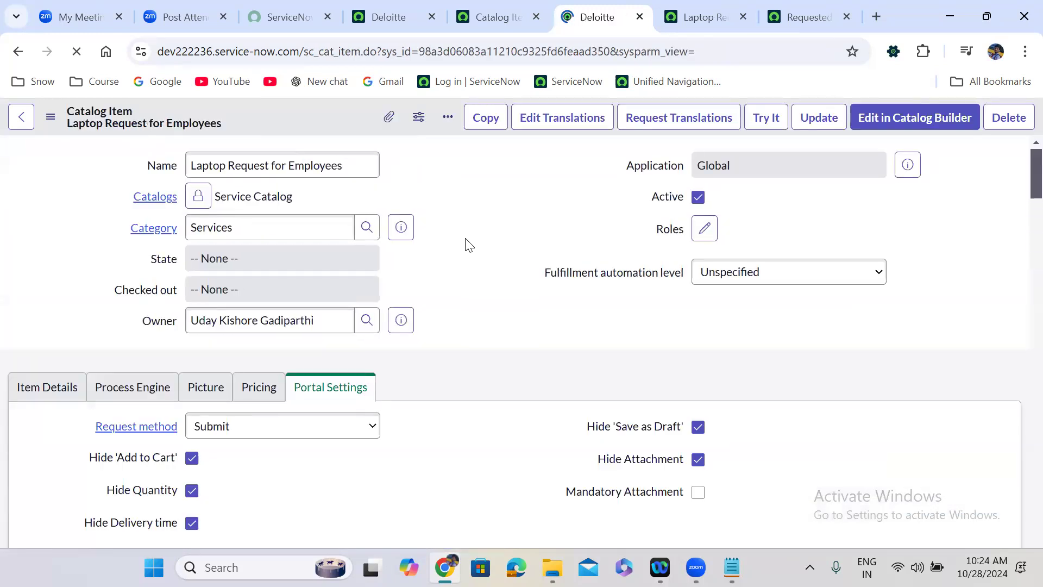
scroll(469, 245, "down", 1)
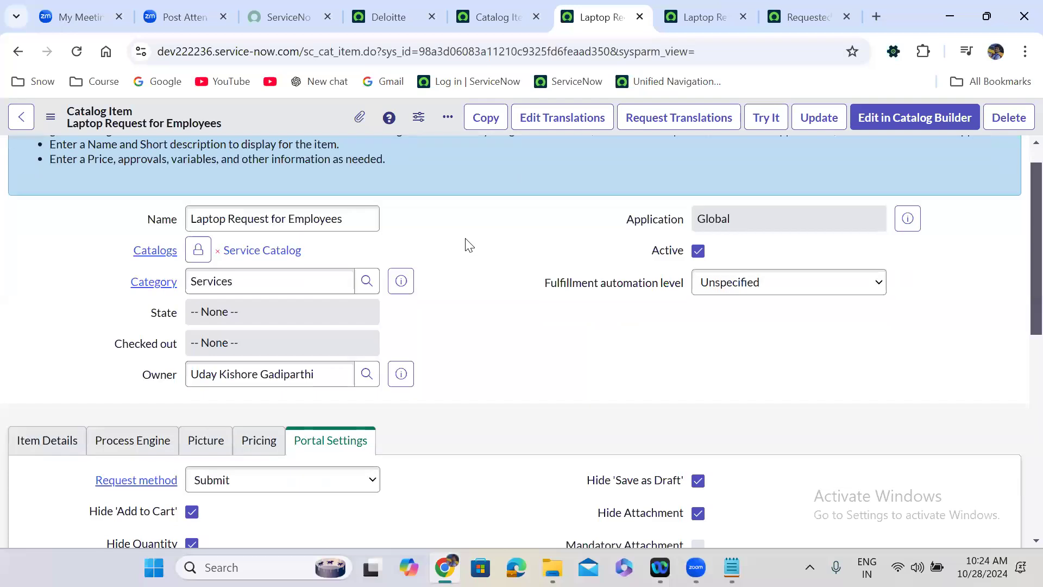
scroll(467, 243, "down", 8)
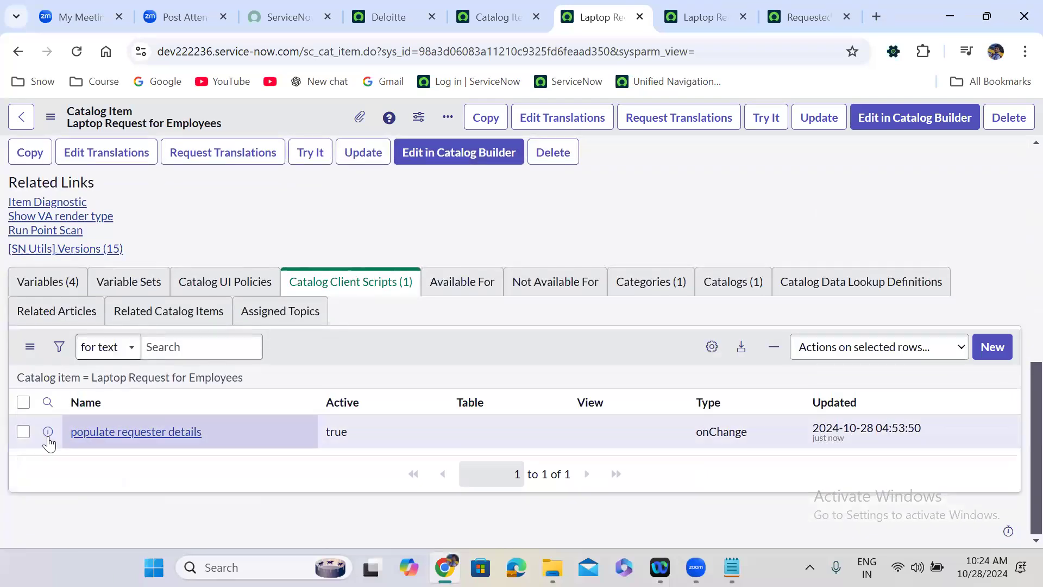
right_click(48, 434)
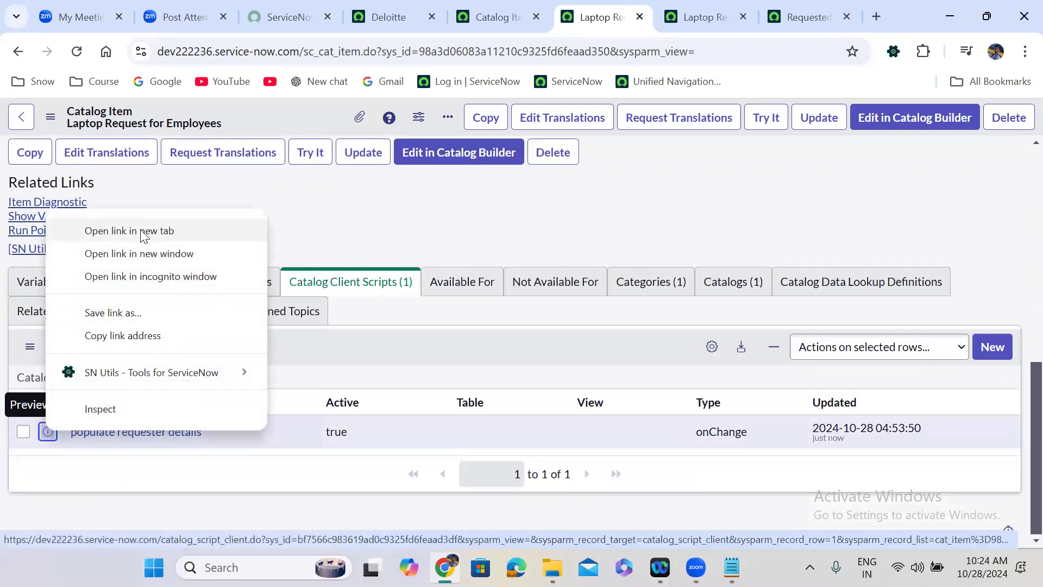
left_click(142, 232)
left_click(714, 9)
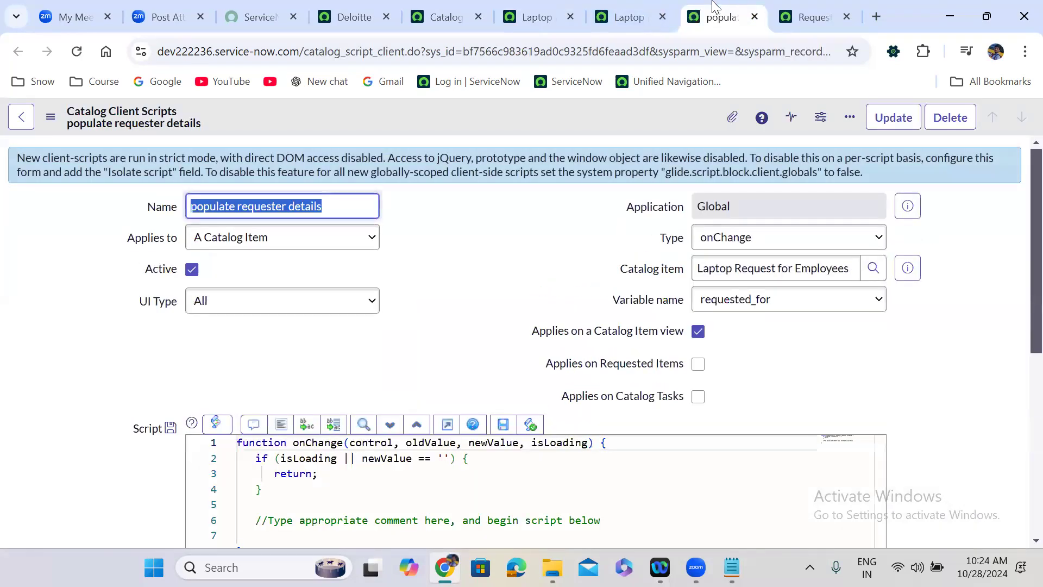
left_click(436, 275)
scroll(440, 275, "down", 1)
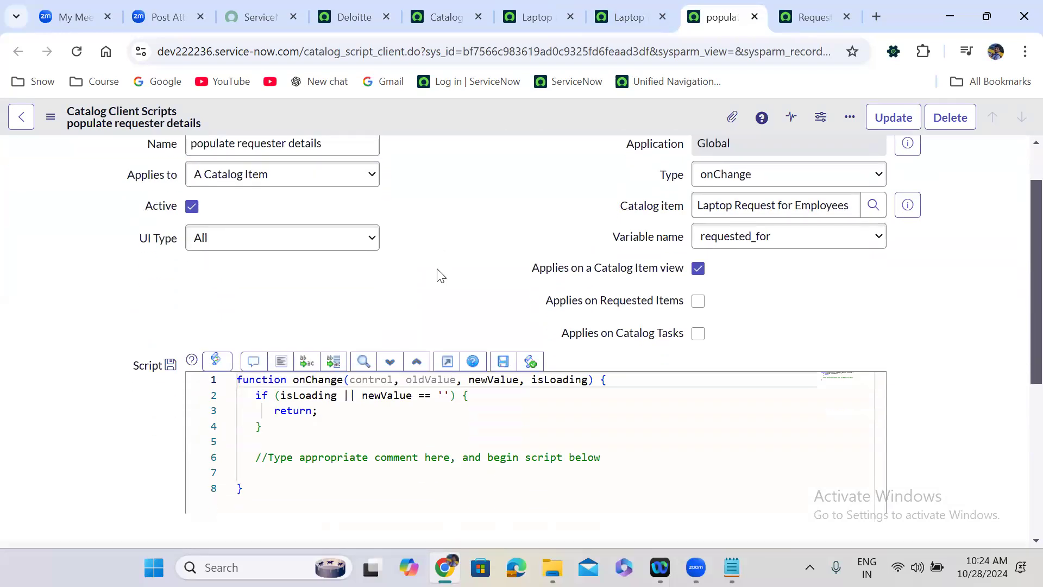
scroll(440, 274, "down", 1)
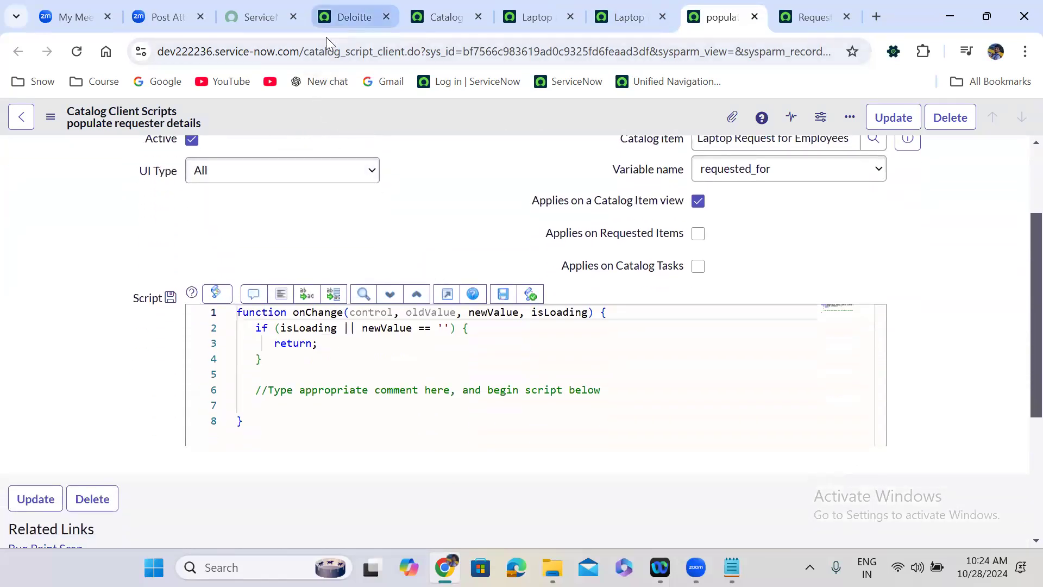
Open the recently used "populate caller values" client script in its own tab and bring its onChange script into view.
left_click(328, 21)
left_click(223, 120)
left_click_drag(352, 215, 352, 273)
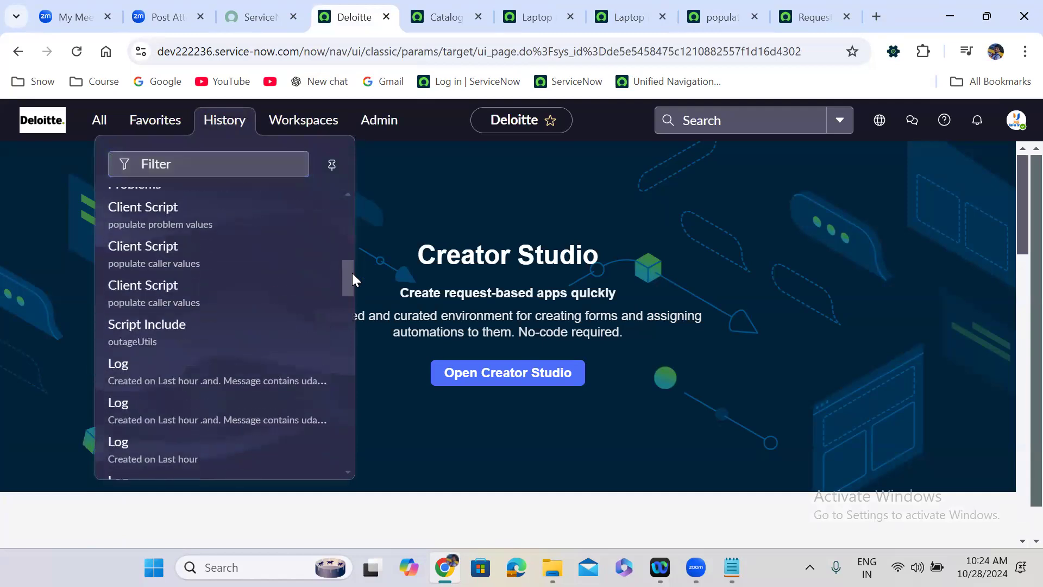
middle_click(166, 264)
left_click(380, 16)
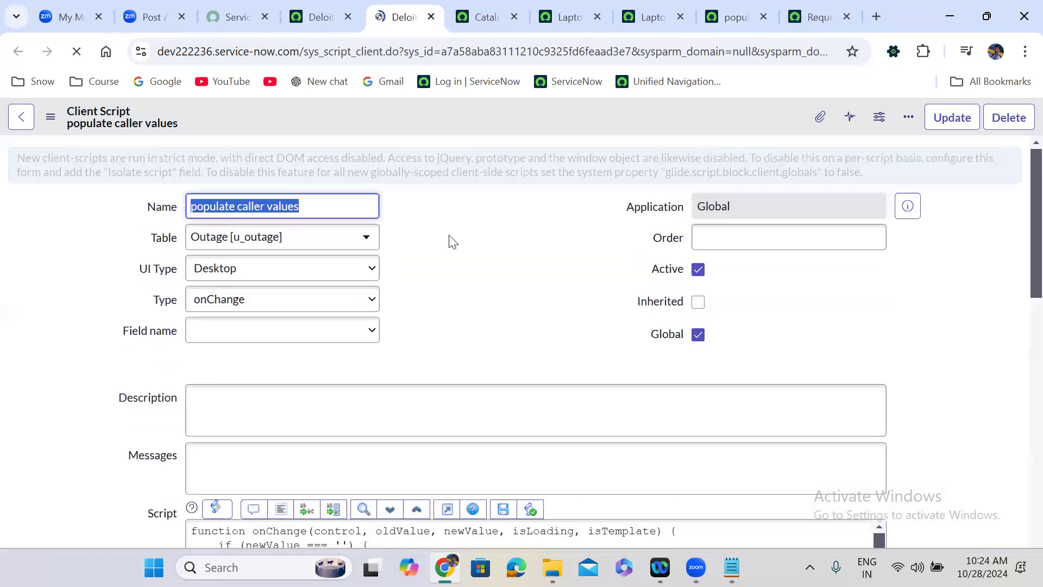
scroll(451, 239, "down", 5)
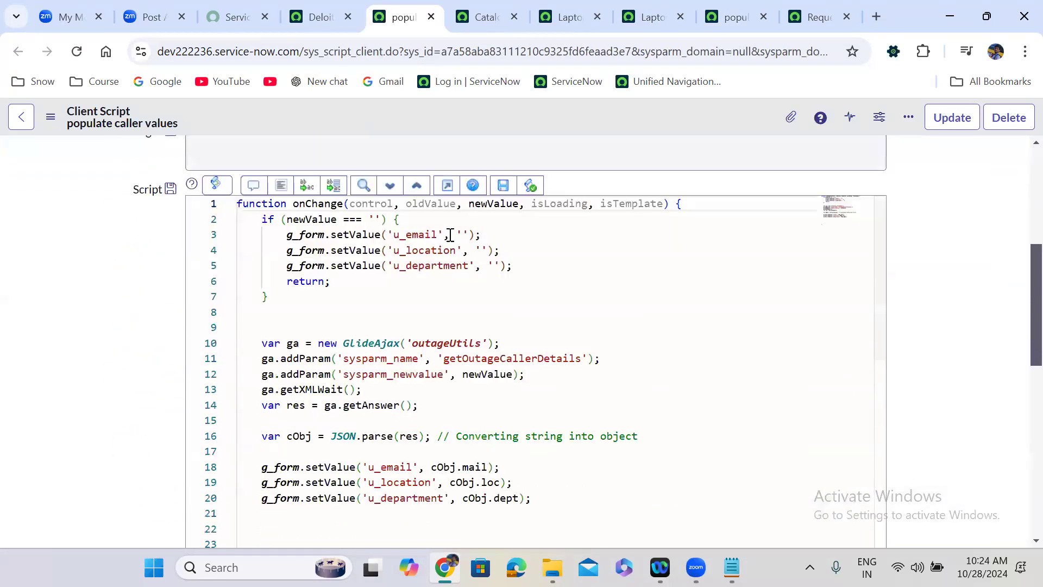
scroll(451, 235, "down", 1)
scroll(354, 218, "up", 1)
Replace the default onChange body in "populate requester details" with the function body copied from "populate caller values".
left_click_drag(260, 189, 455, 473)
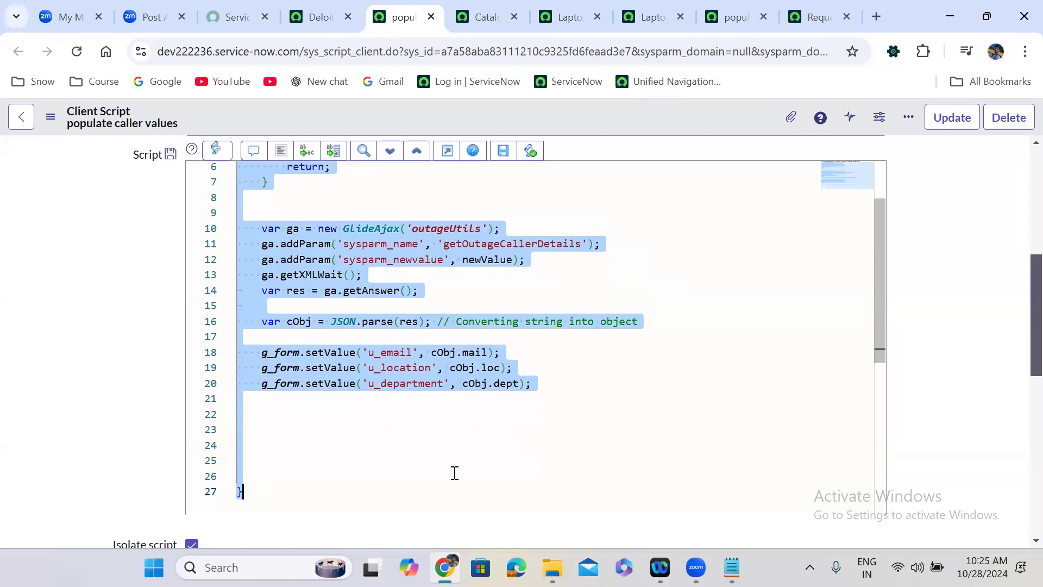
key("shift+Up")
key("shift+Up")
key("shift+Up")
key("shift+Up")
key("shift+Up")
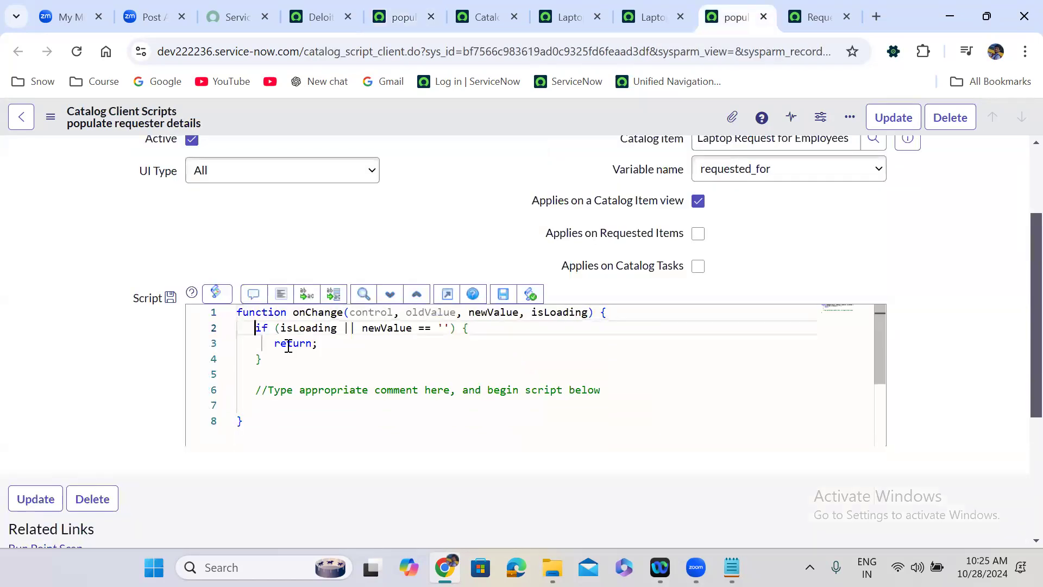
left_click_drag(254, 328, 613, 392)
key("ctrl+v")
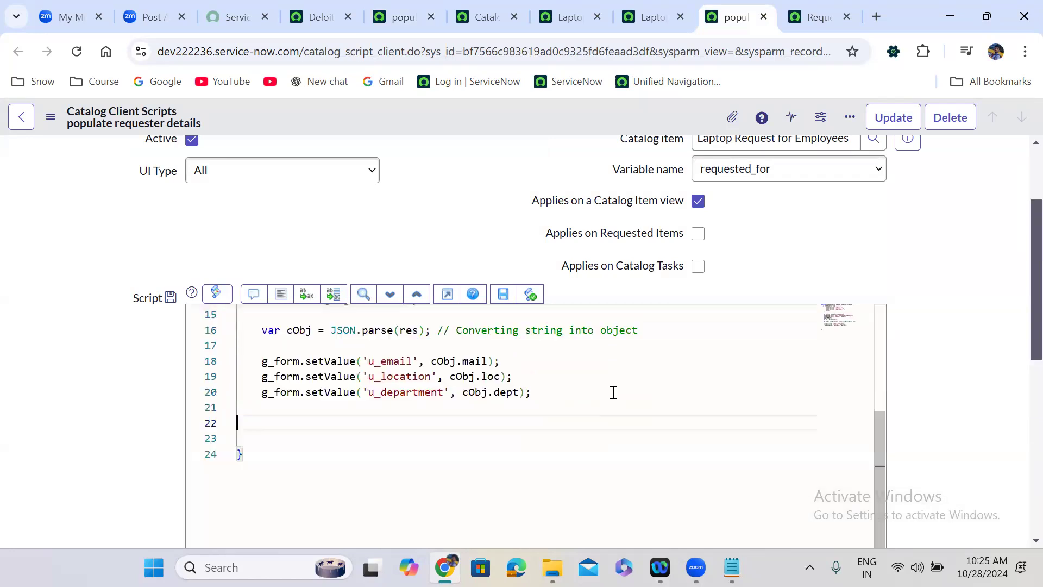
Expand the script editor and rename the fields in the empty-value block's setValue calls to email, location and department.
left_click(445, 294)
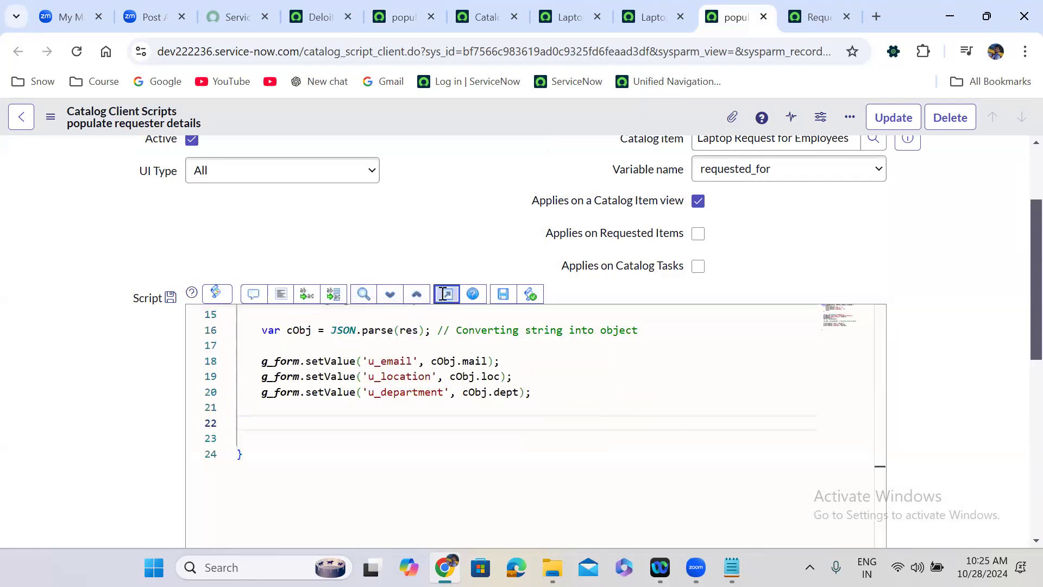
scroll(1020, 327, "up", 3)
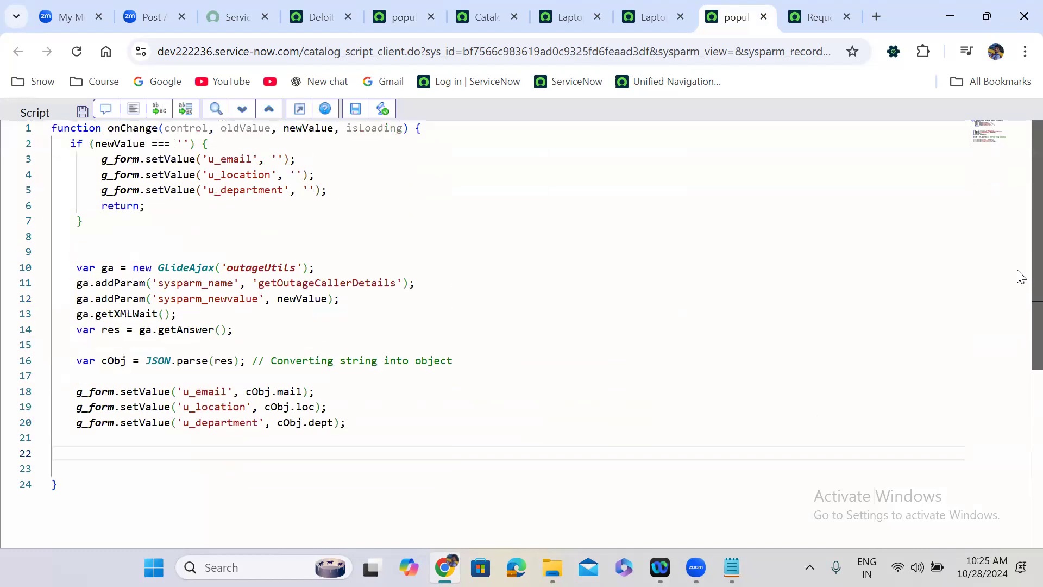
left_click(223, 163)
key("BackSpace")
key("BackSpace")
left_click(224, 177)
key("BackSpace")
key("BackSpace")
left_click(224, 188)
key("BackSpace")
key("BackSpace")
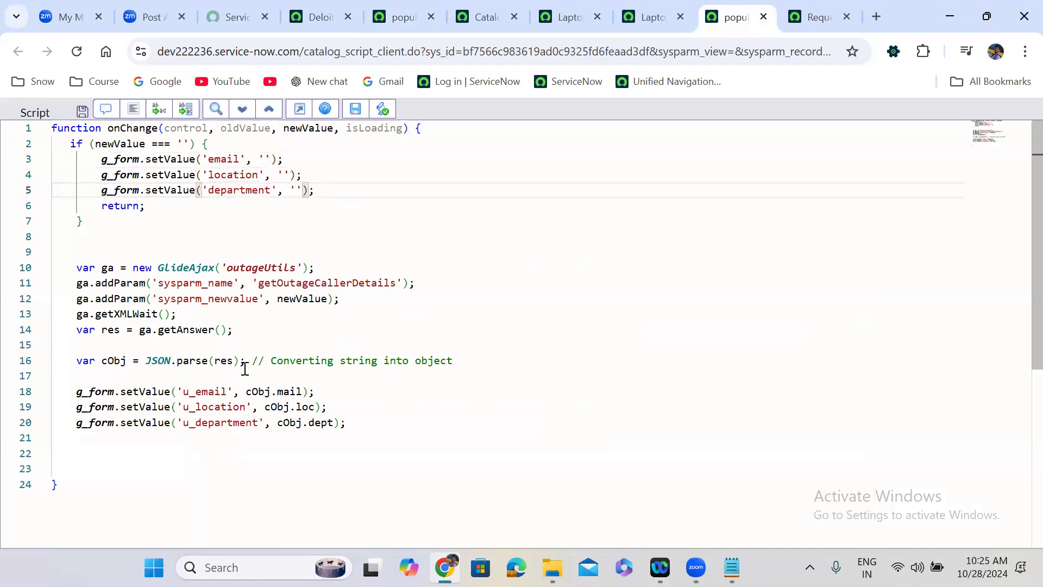
Rename the fields in the setValue calls that use cObj to email, location and department.
left_click(198, 393)
key("BackSpace")
key("BackSpace")
left_click(197, 408)
key("BackSpace")
key("BackSpace")
left_click(199, 422)
key("BackSpace")
key("BackSpace")
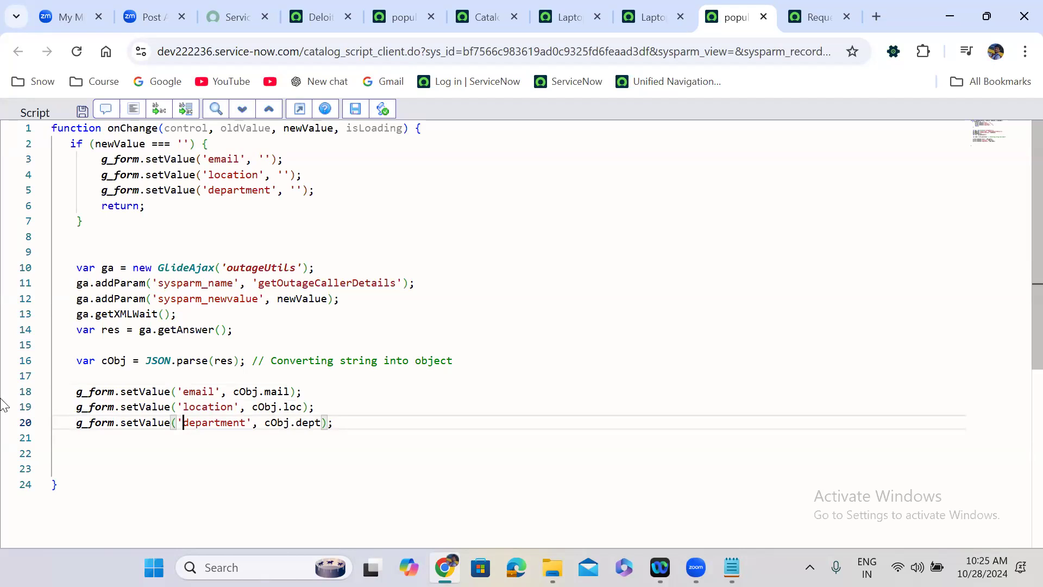
Replace the newValue argument of the sysparm_newvalue parameter with g_form.getValue('requested_for').
double_click(288, 301)
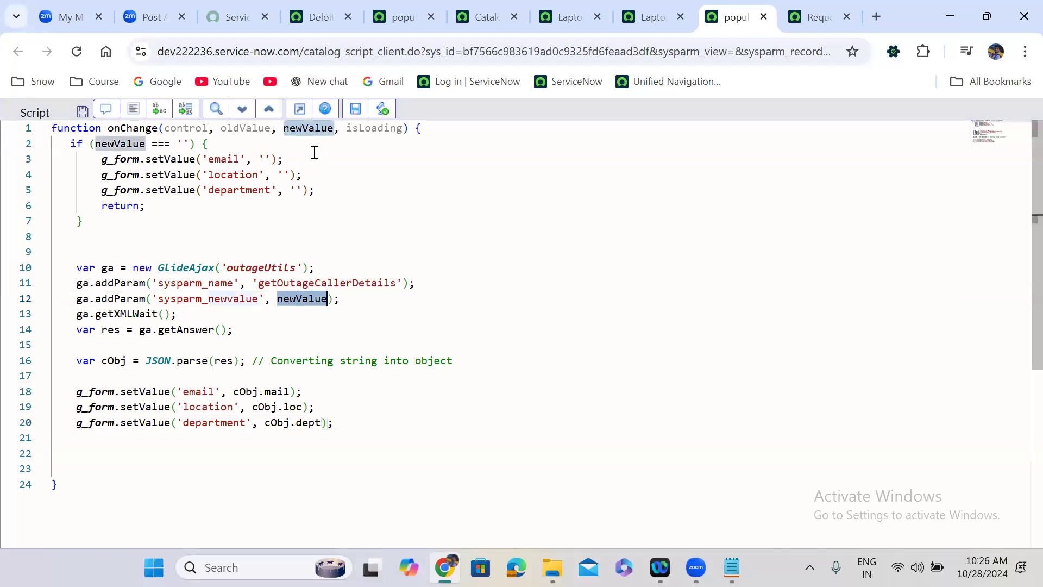
key("BackSpace")
type("g_form")
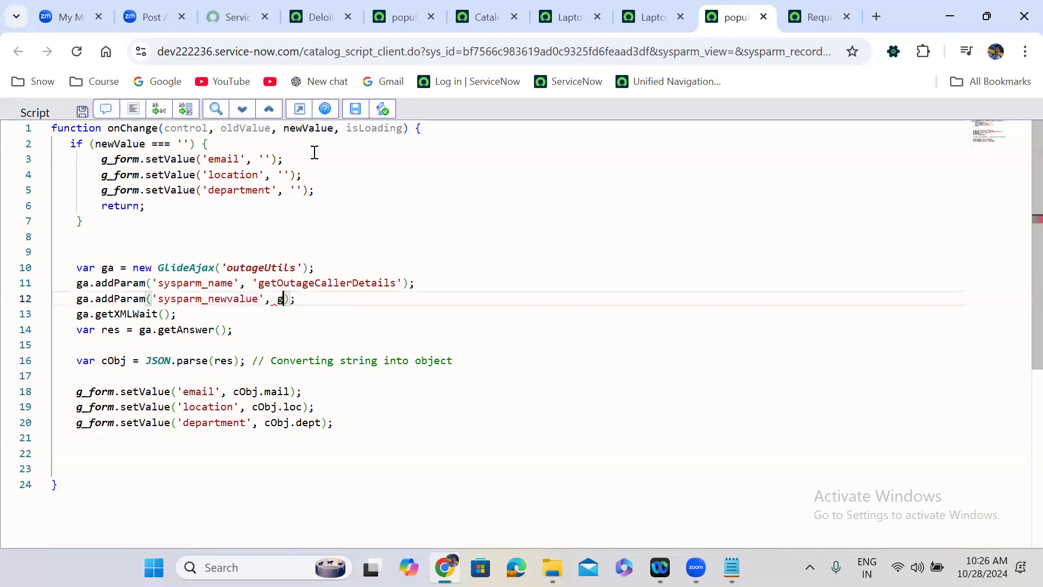
type(".get")
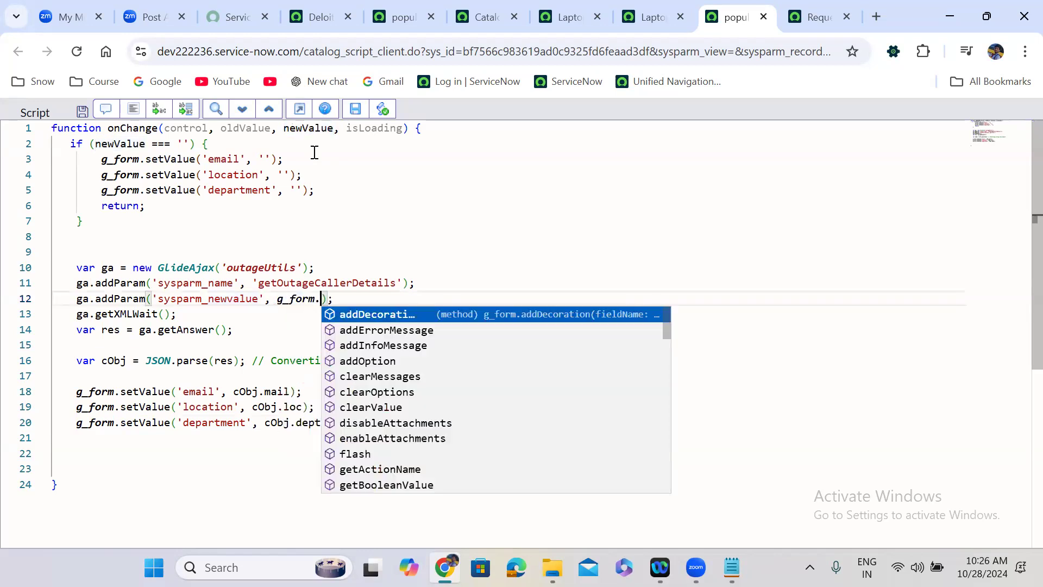
type("Value('")
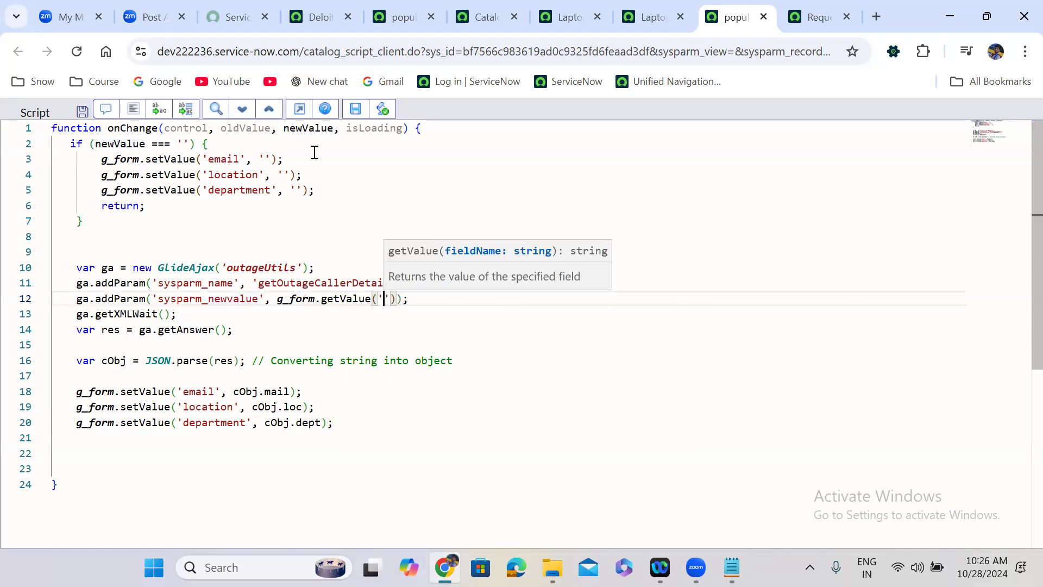
type("requ")
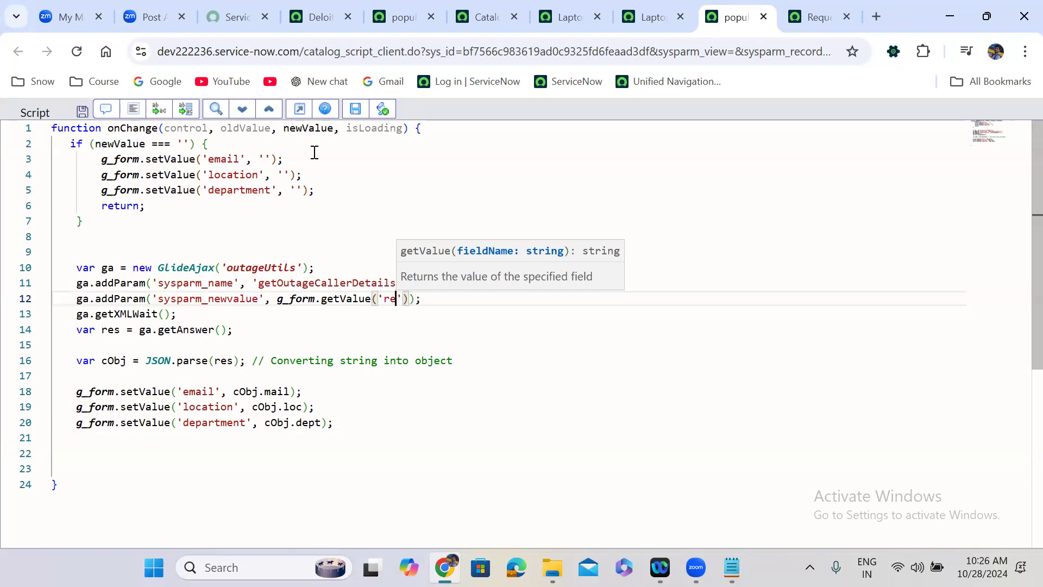
type("ested")
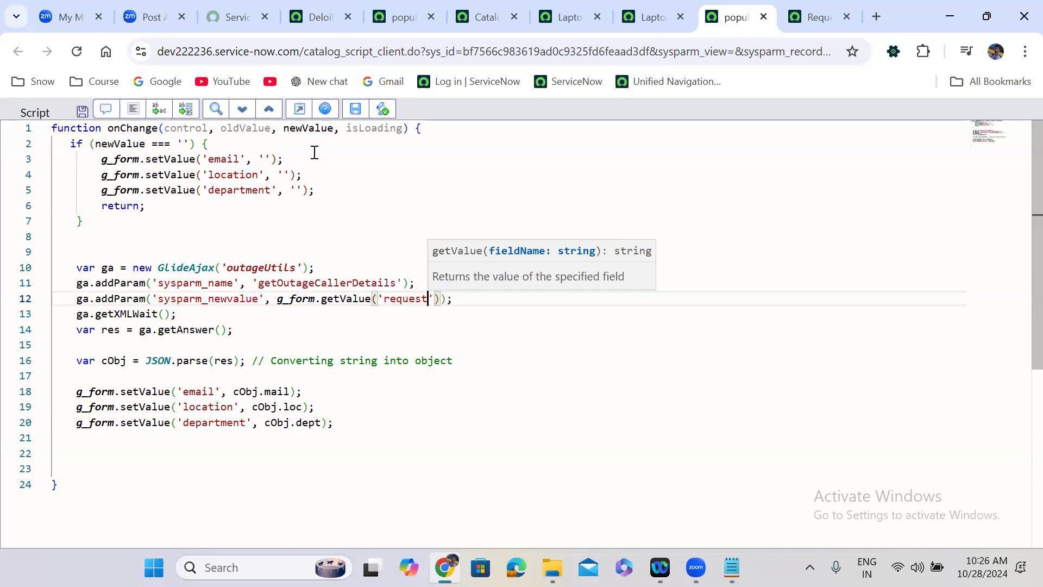
type("_for")
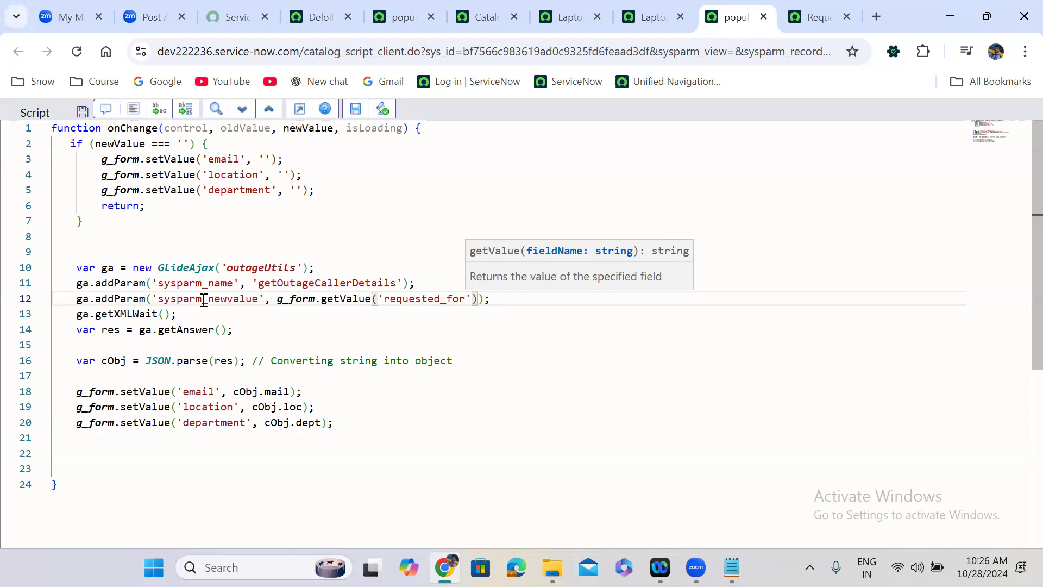
key("Right")
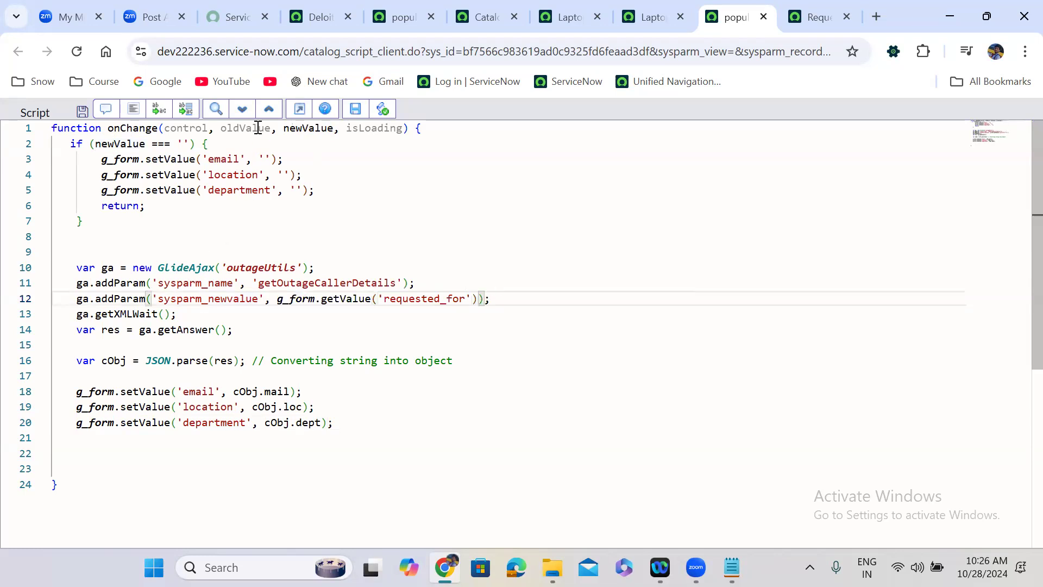
Return the script editor to normal size, save the catalog client script in place and review its code.
left_click(299, 111)
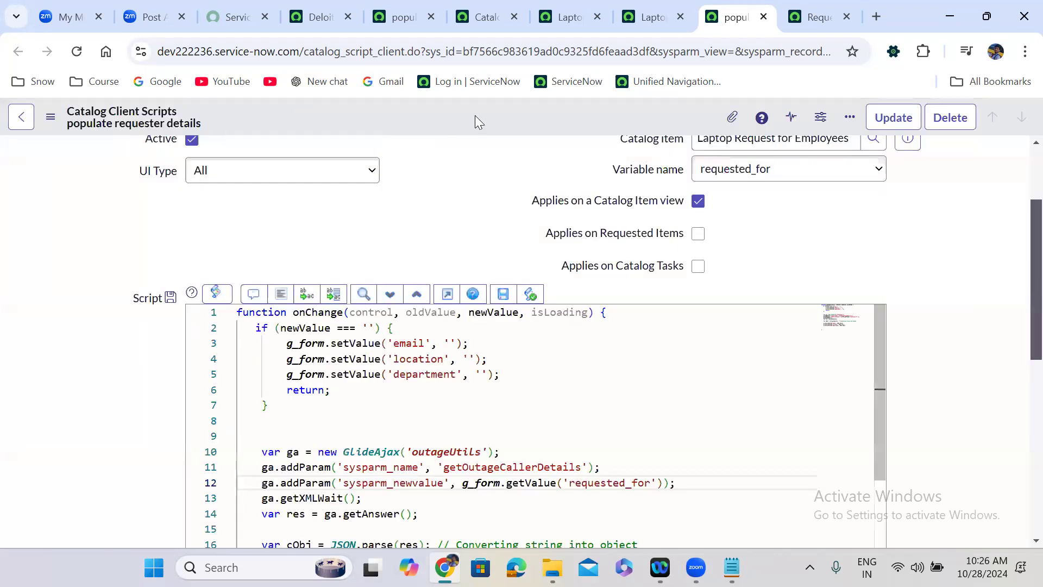
right_click(460, 116)
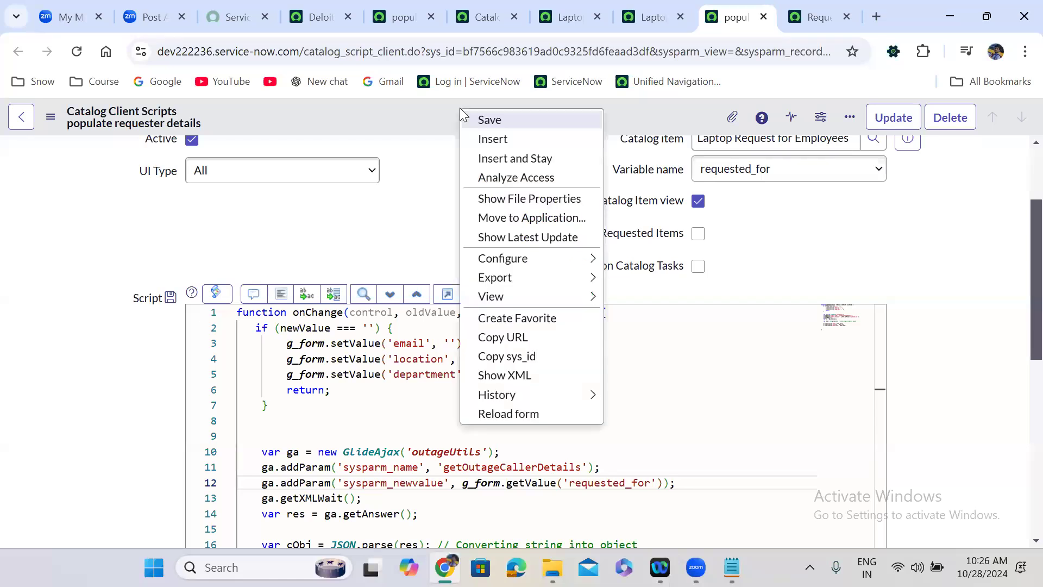
left_click(499, 117)
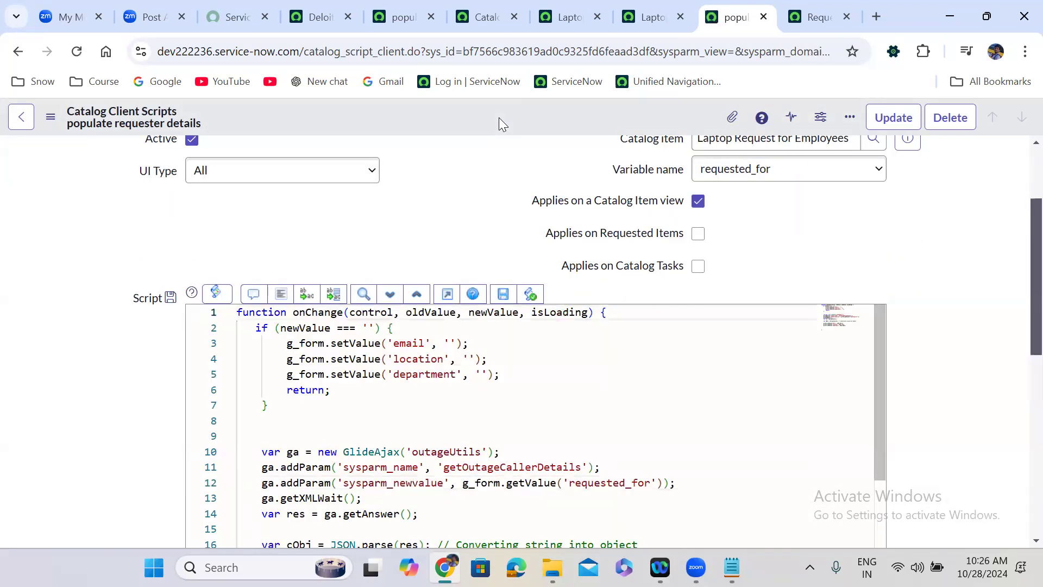
scroll(419, 191, "down", 7)
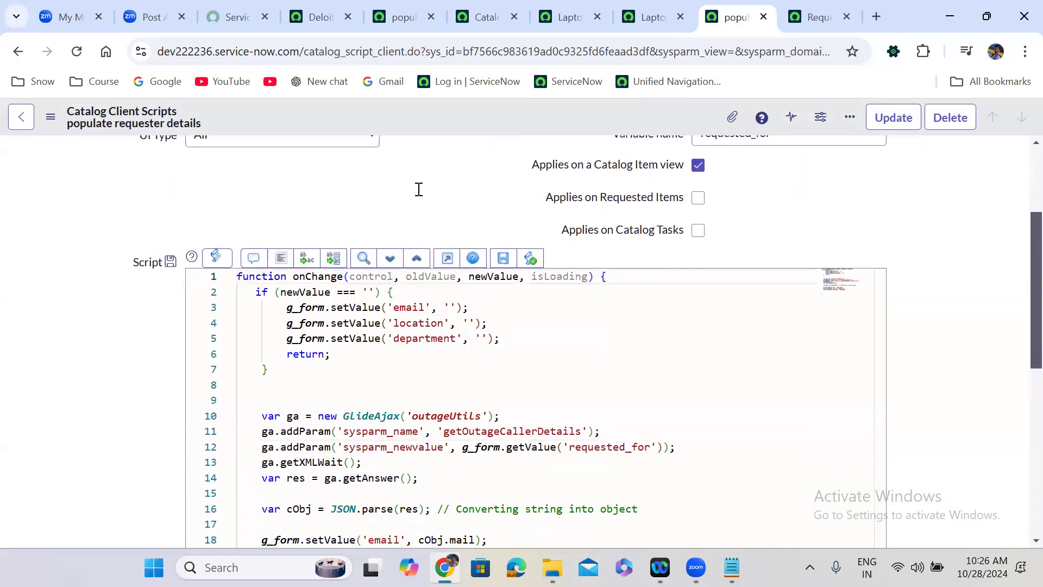
scroll(420, 191, "up", 1)
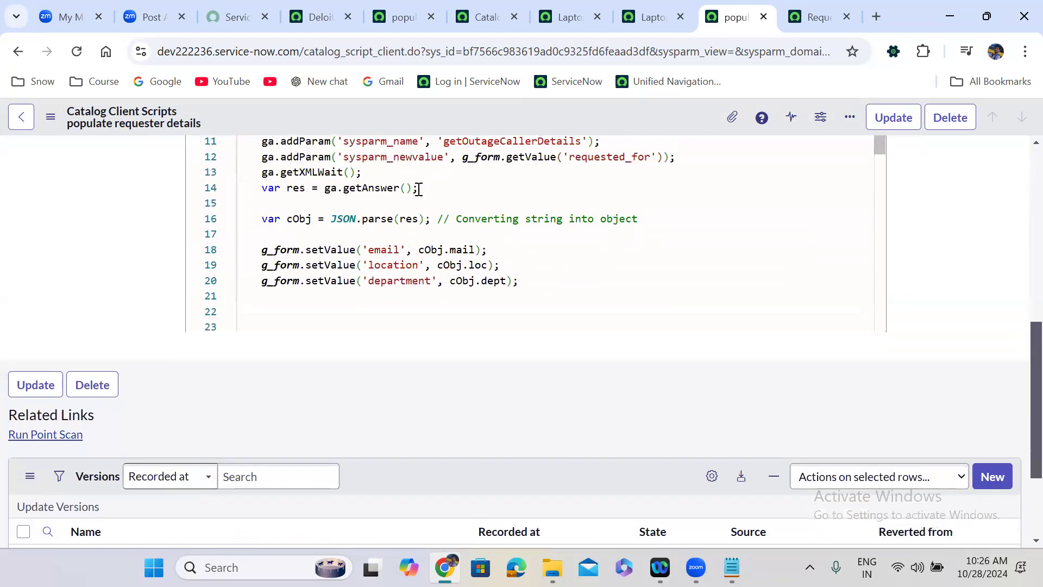
scroll(419, 188, "up", 3)
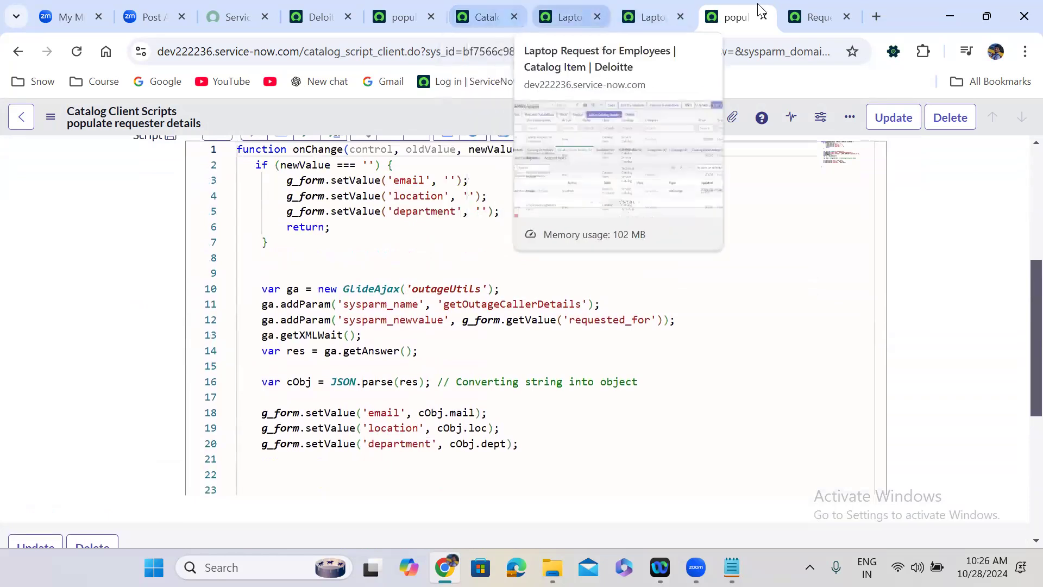
Reload the Laptop Request for Employees order page and check the Email, Location and Department fields for the default requester.
left_click(814, 17)
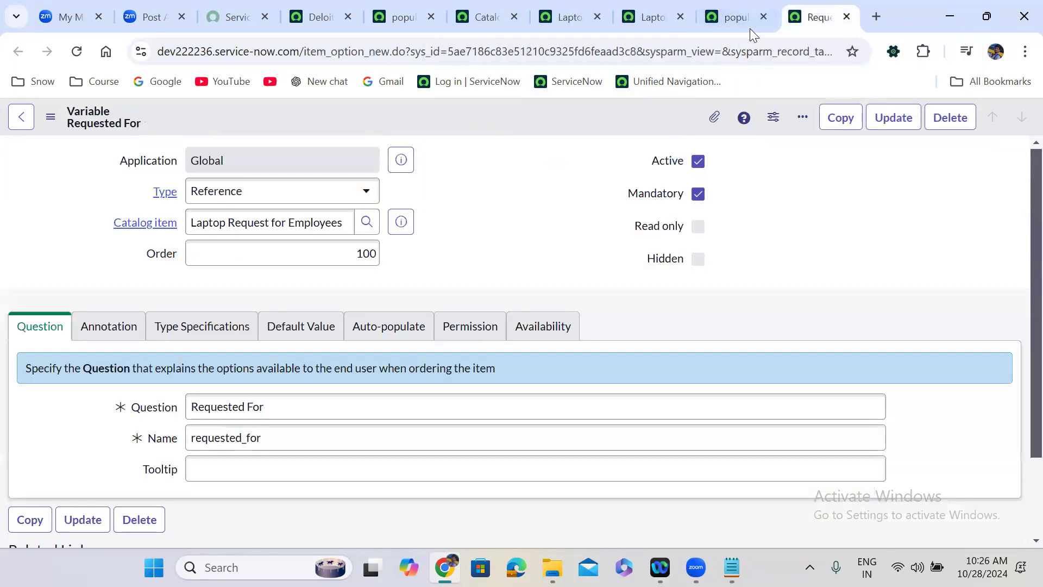
left_click(646, 7)
left_click_drag(645, 6, 820, 12)
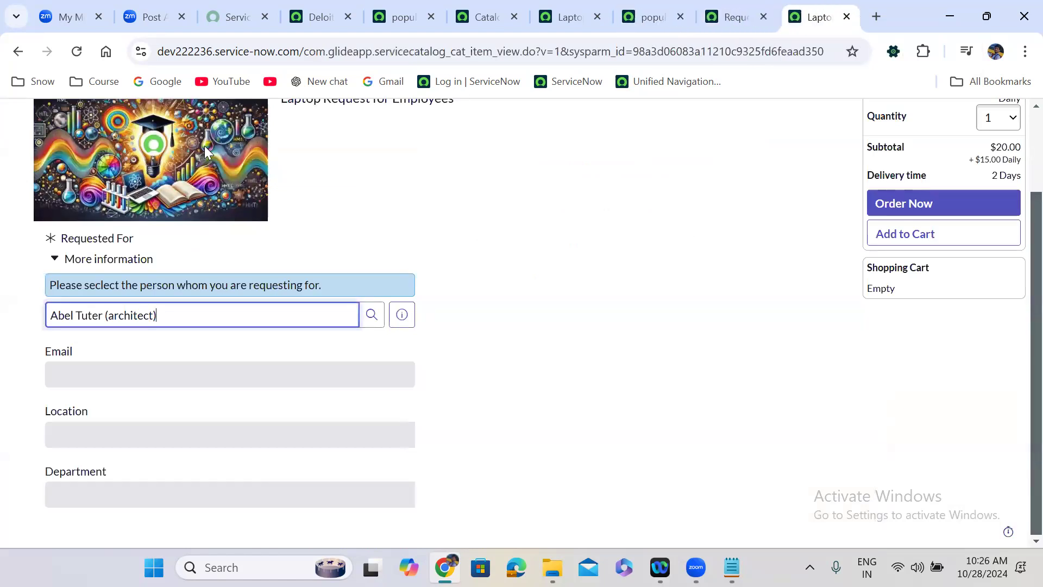
left_click(77, 51)
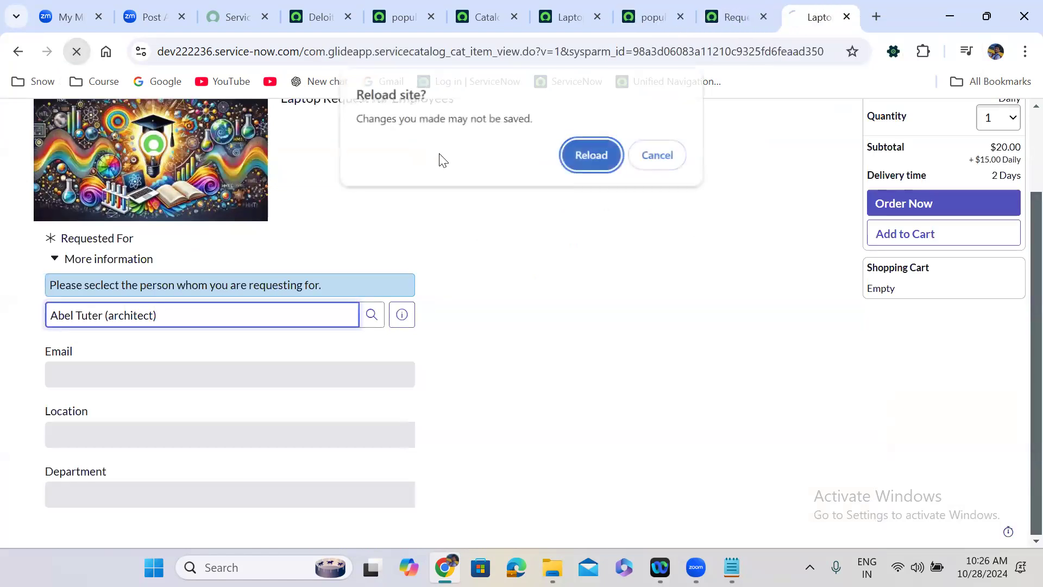
left_click(604, 159)
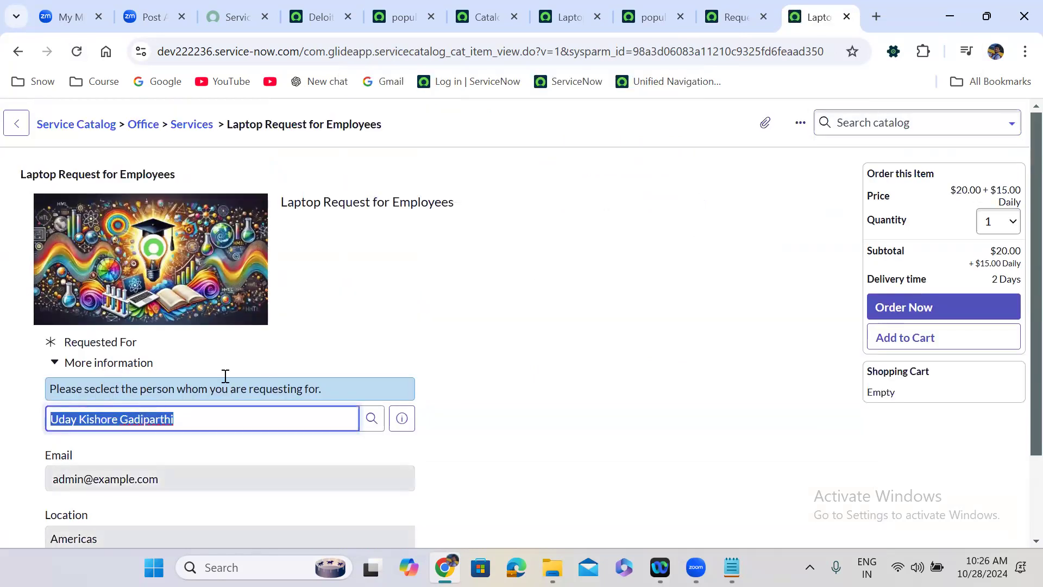
left_click(536, 412)
scroll(533, 413, "down", 2)
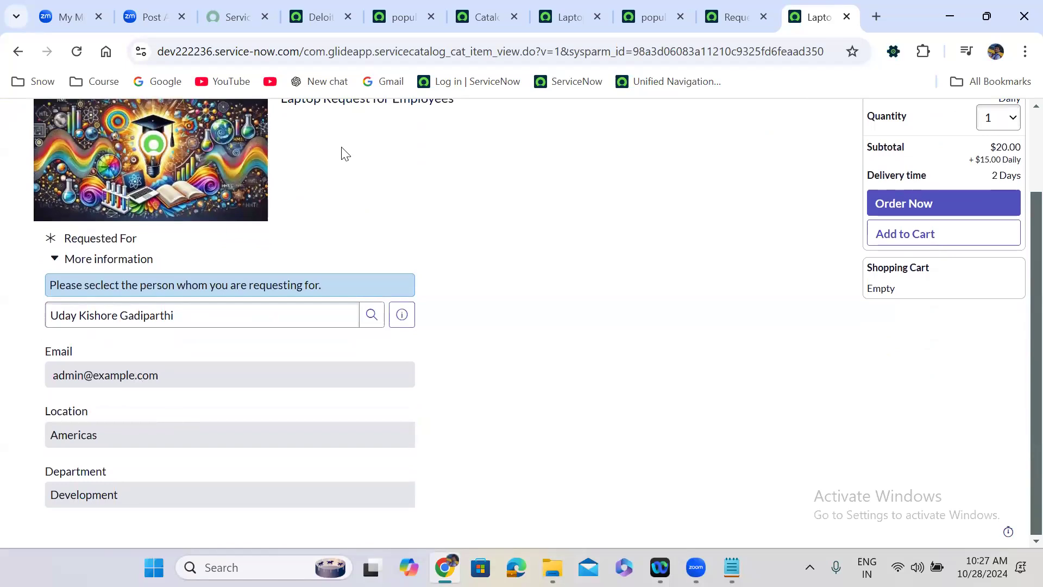
Review the populate requester details client script, covering its form settings, empty-value block and getOutageCallerDetails call.
left_click(649, 17)
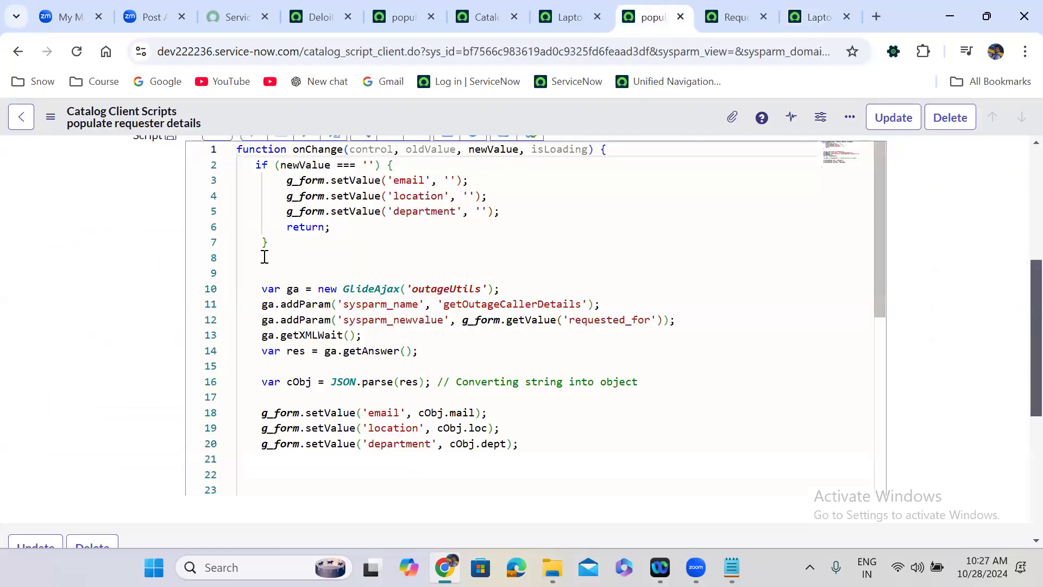
scroll(150, 284, "up", 2)
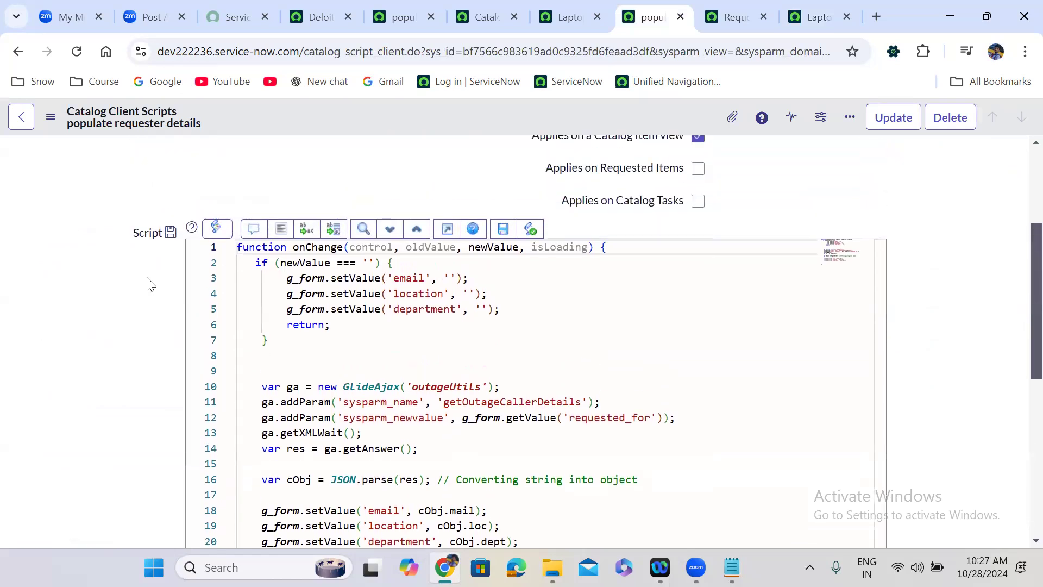
double_click(504, 402)
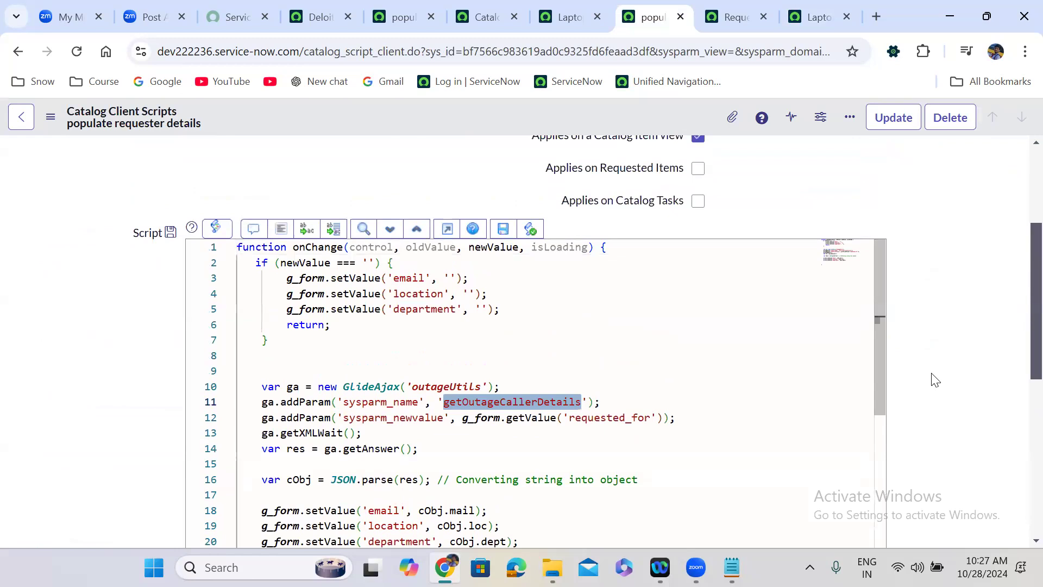
scroll(1017, 380, "down", 3)
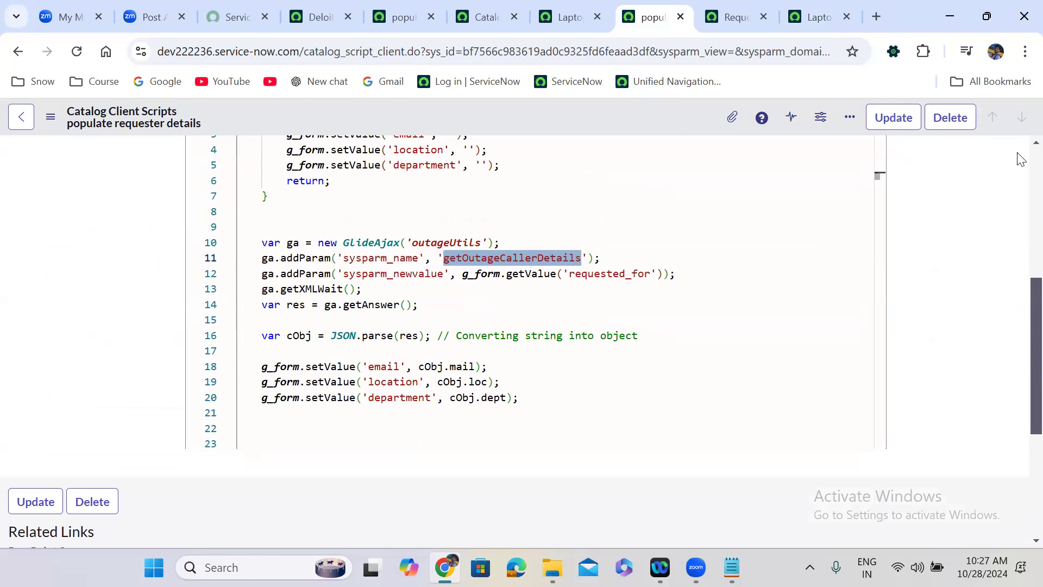
scroll(1018, 156, "up", 5)
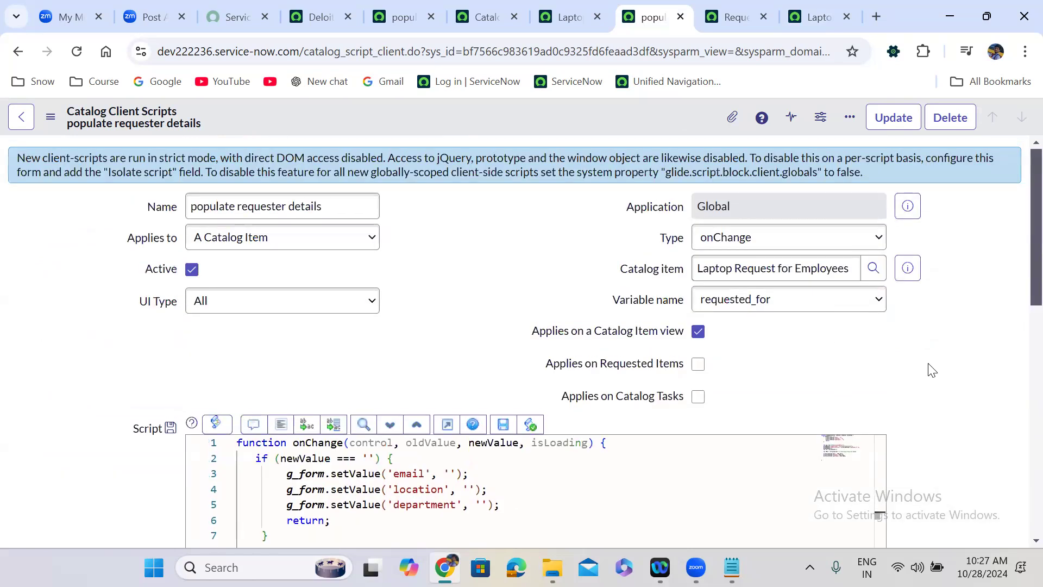
scroll(933, 370, "down", 2)
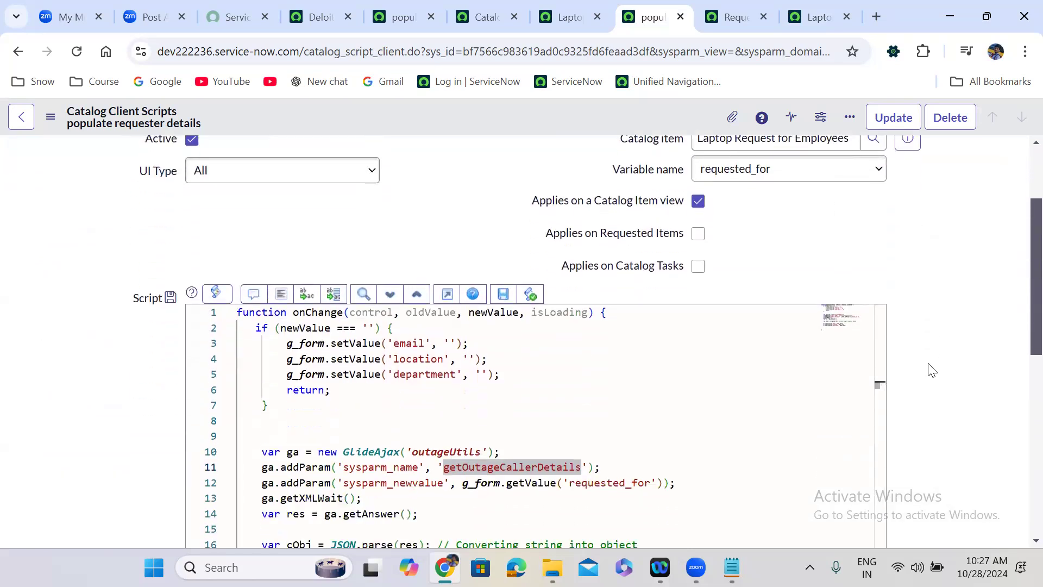
scroll(932, 370, "down", 1)
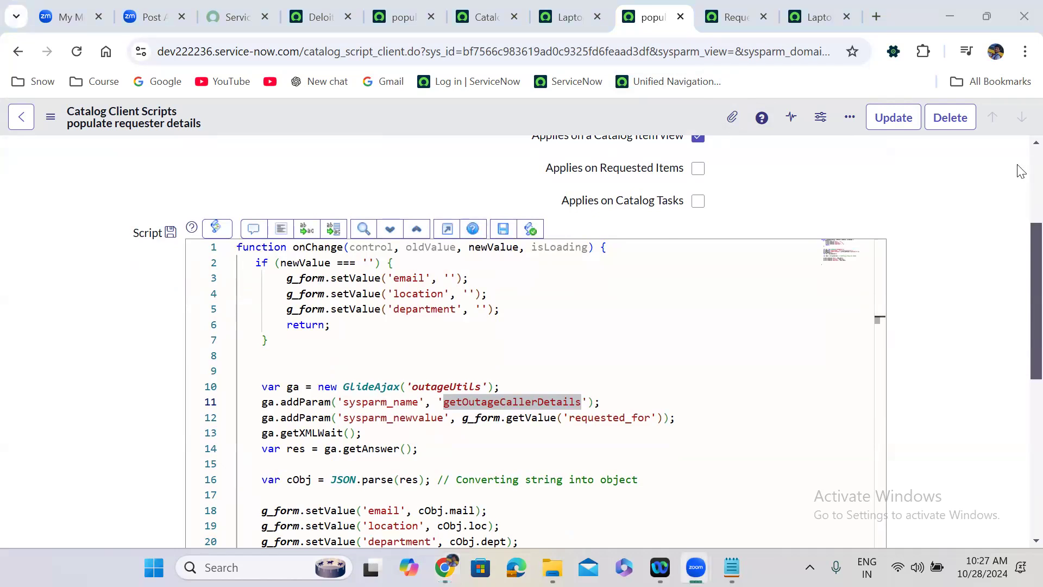
scroll(1019, 168, "up", 4)
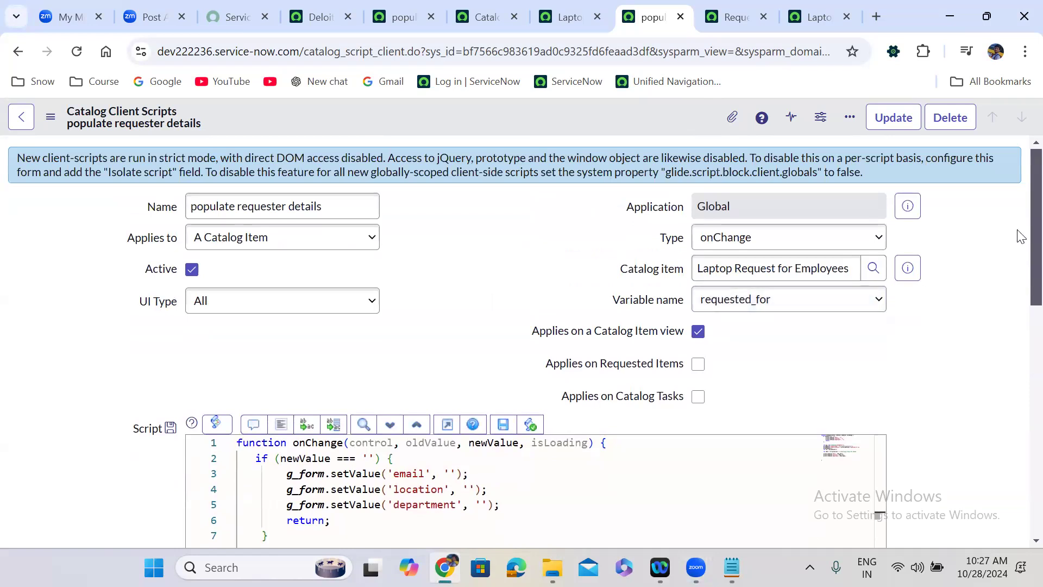
scroll(1020, 235, "down", 5)
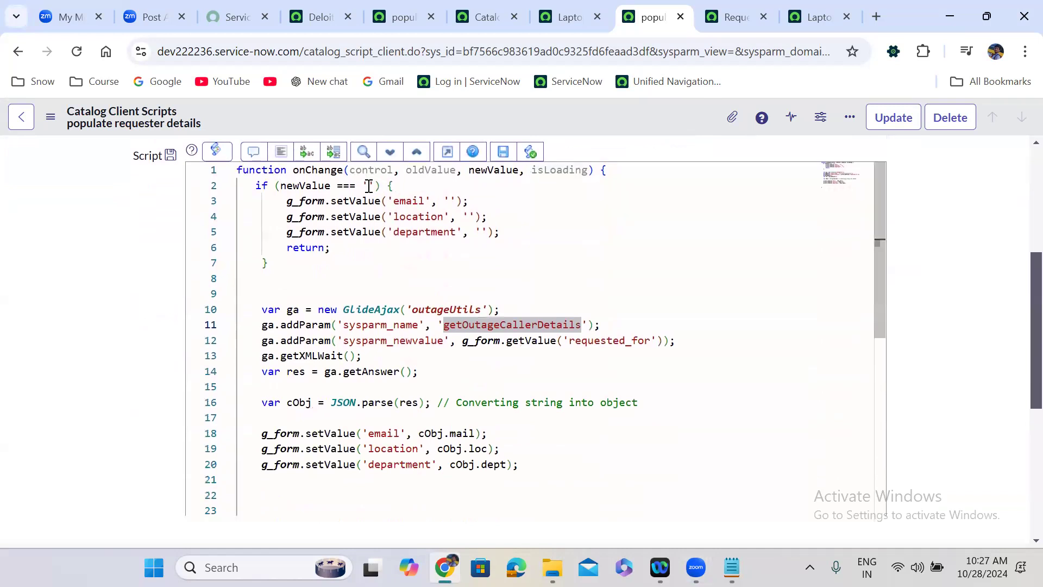
Examine the script's return statement and GlideAjax lines, from the outageUtils include and its parameters to getXMLWait and getAnswer.
left_click_drag(267, 250, 358, 247)
left_click(358, 246)
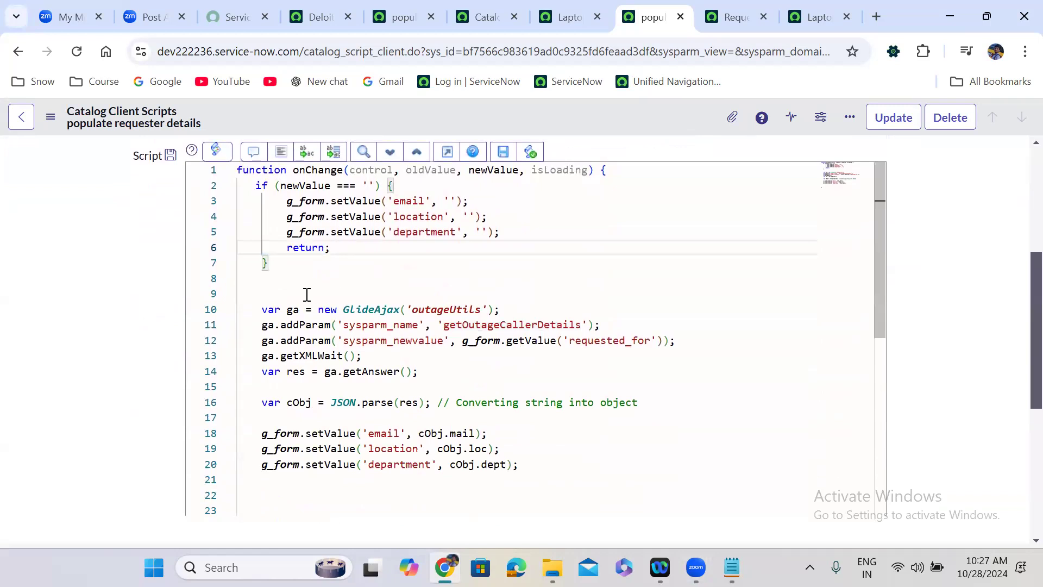
double_click(441, 309)
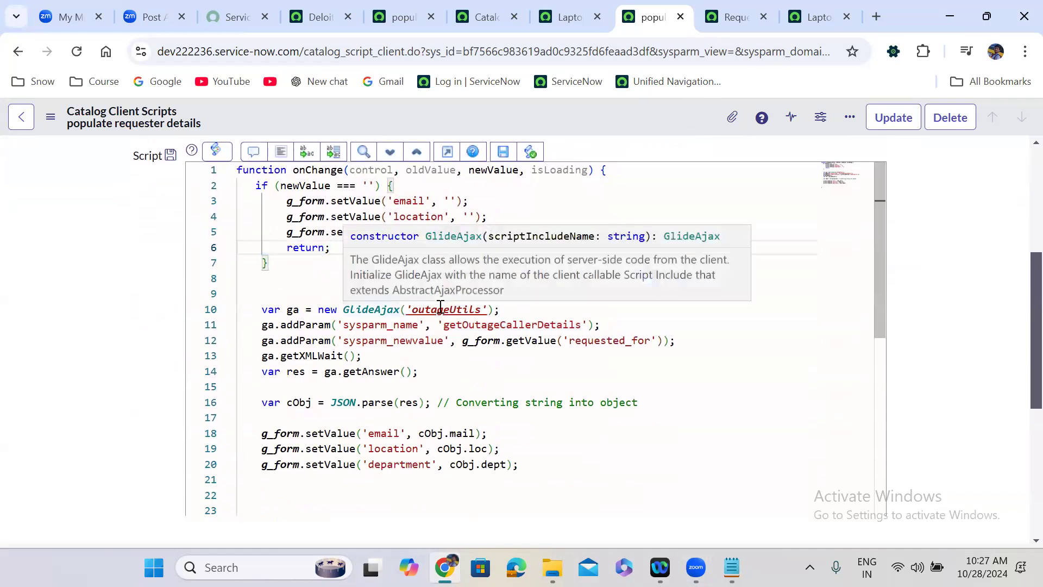
double_click(485, 323)
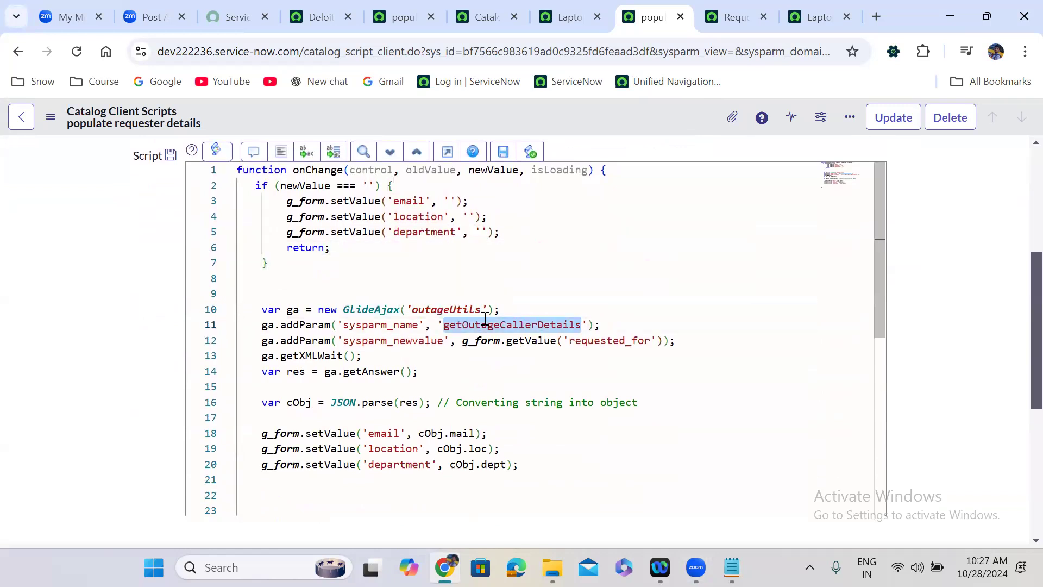
double_click(365, 342)
double_click(316, 358)
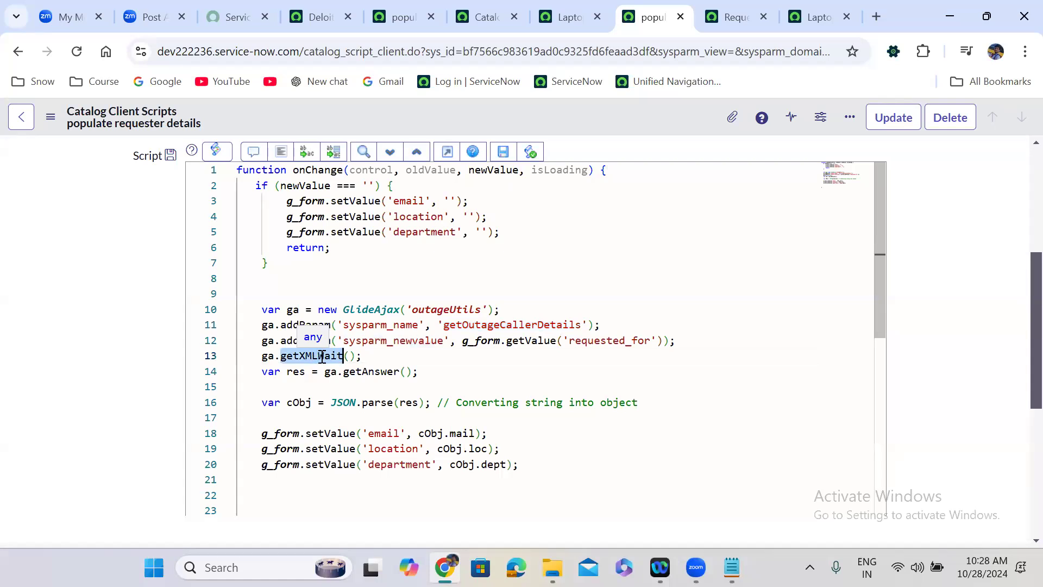
double_click(371, 370)
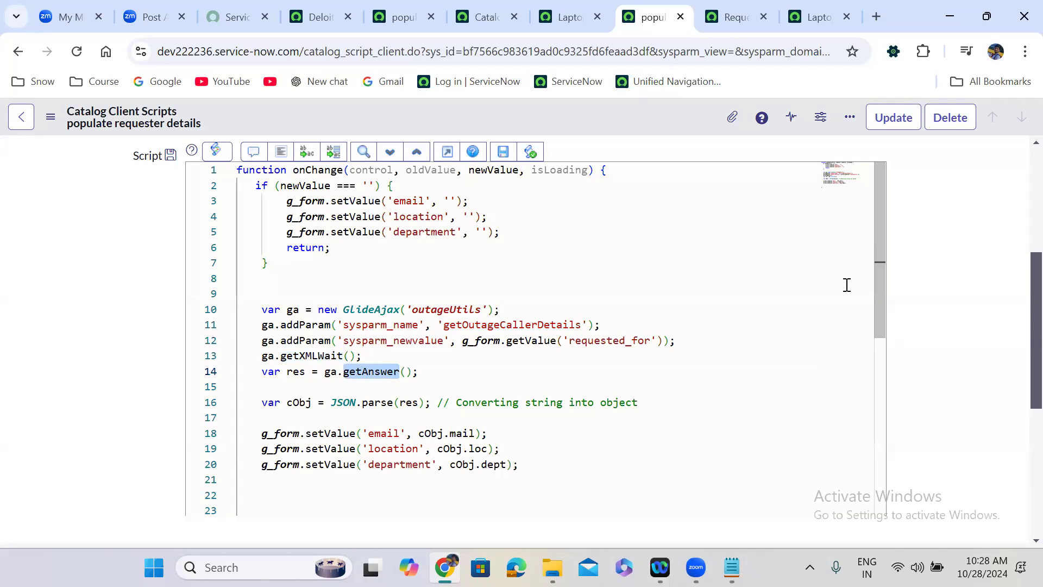
Deactivate the populate requester details catalog client script and save the record in place.
scroll(1020, 170, "up", 5)
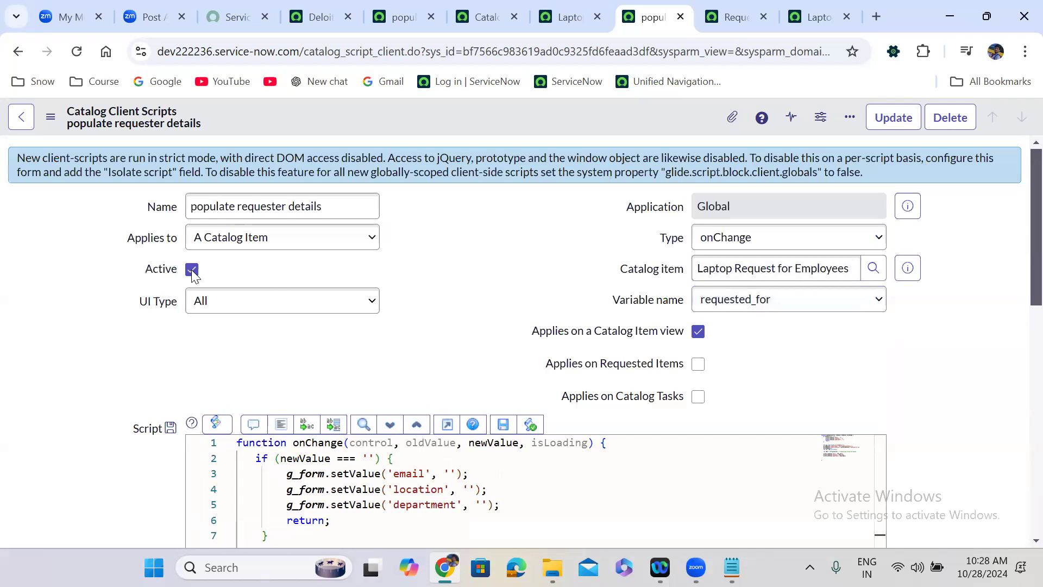
right_click(503, 115)
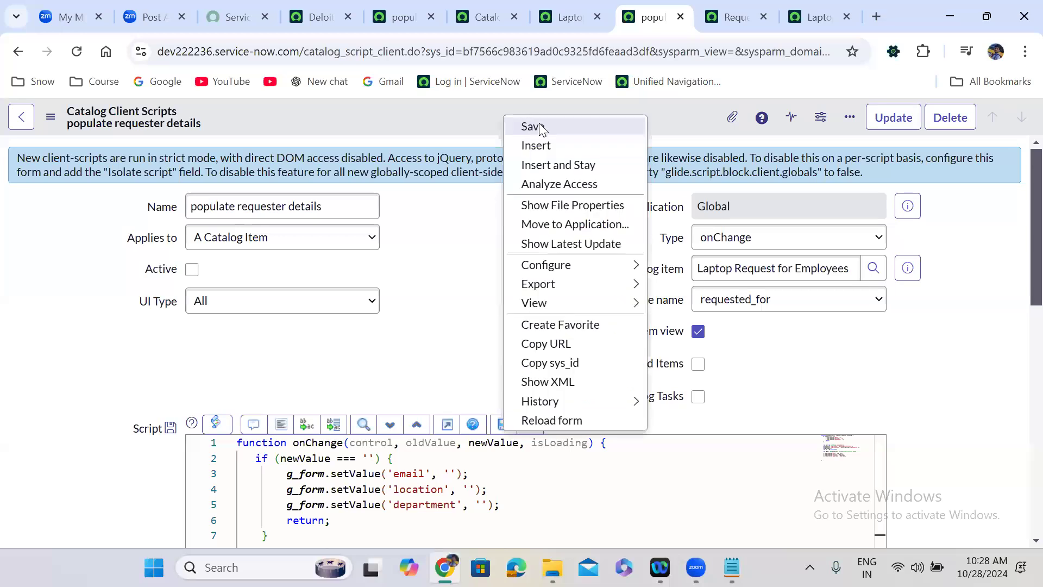
left_click(531, 126)
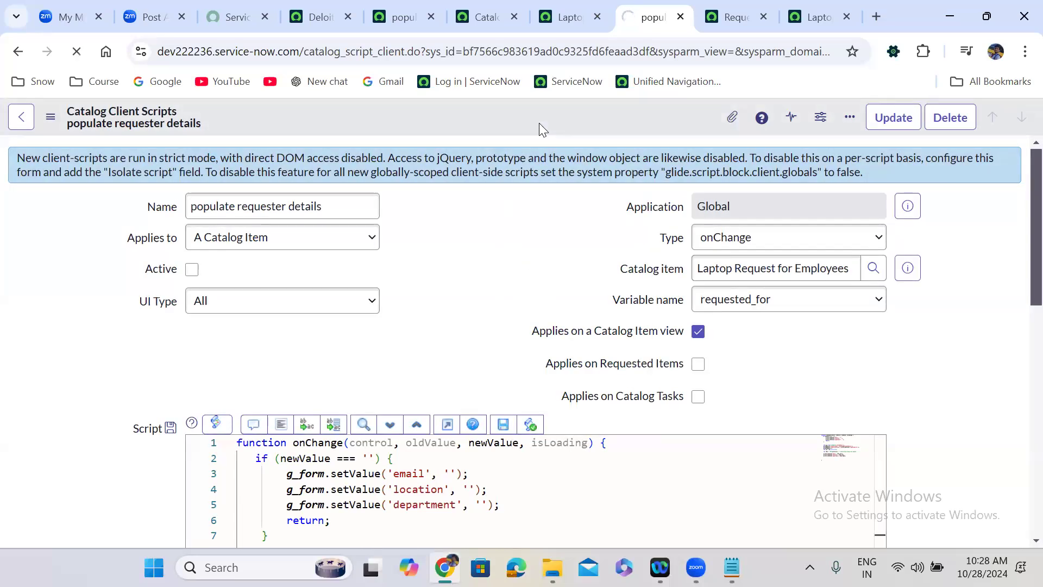
scroll(539, 123, "down", 2)
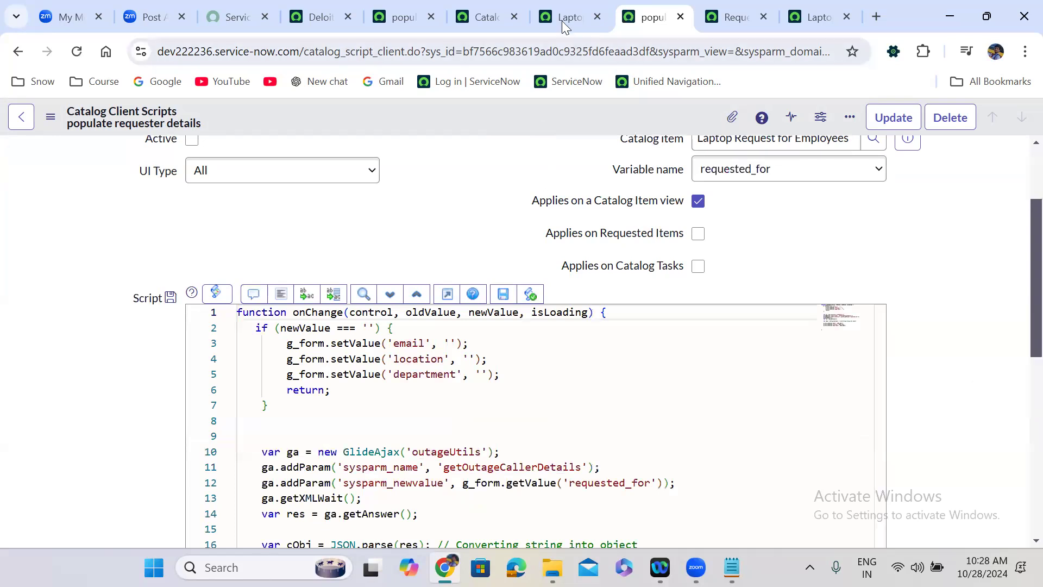
Return to the Laptop Request for Employees catalog item and close the browser tabs of the client script and Requested For variable.
left_click(562, 19)
right_click(563, 20)
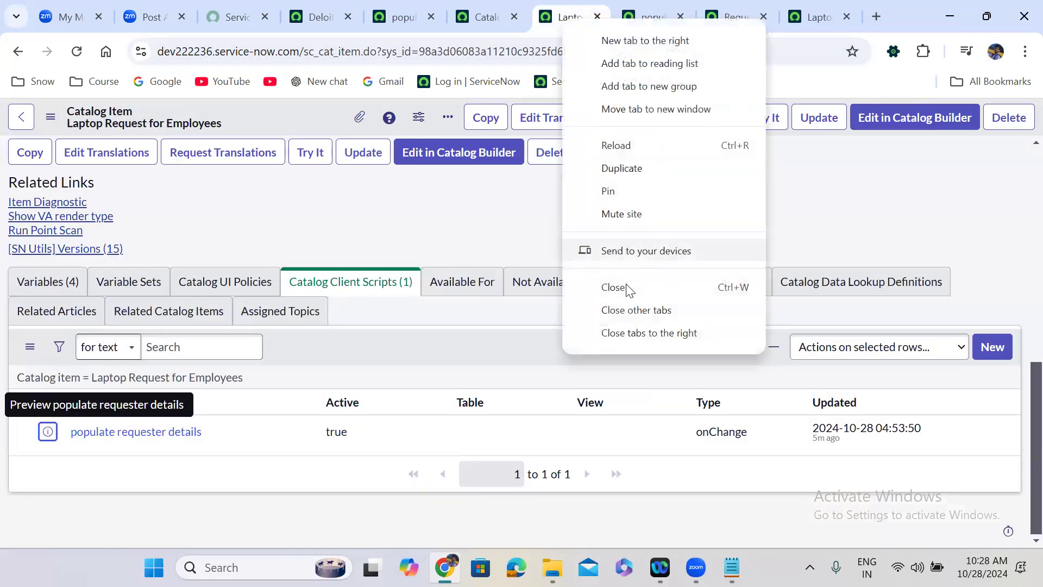
left_click(671, 5)
left_click(680, 17)
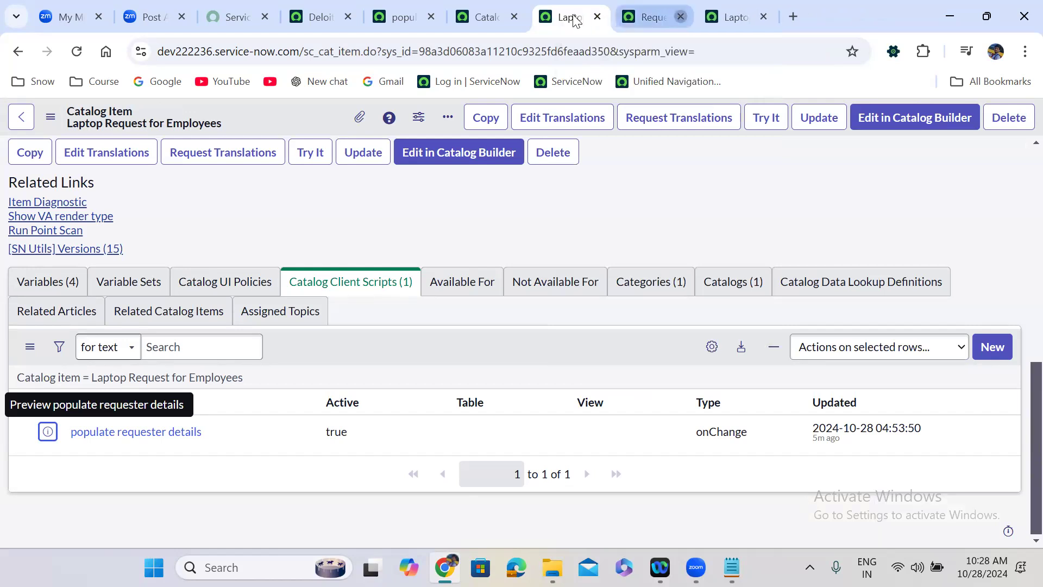
From the catalog item's variables, open the Email, Location and Department records in separate browser tabs.
left_click(74, 295)
right_click(47, 452)
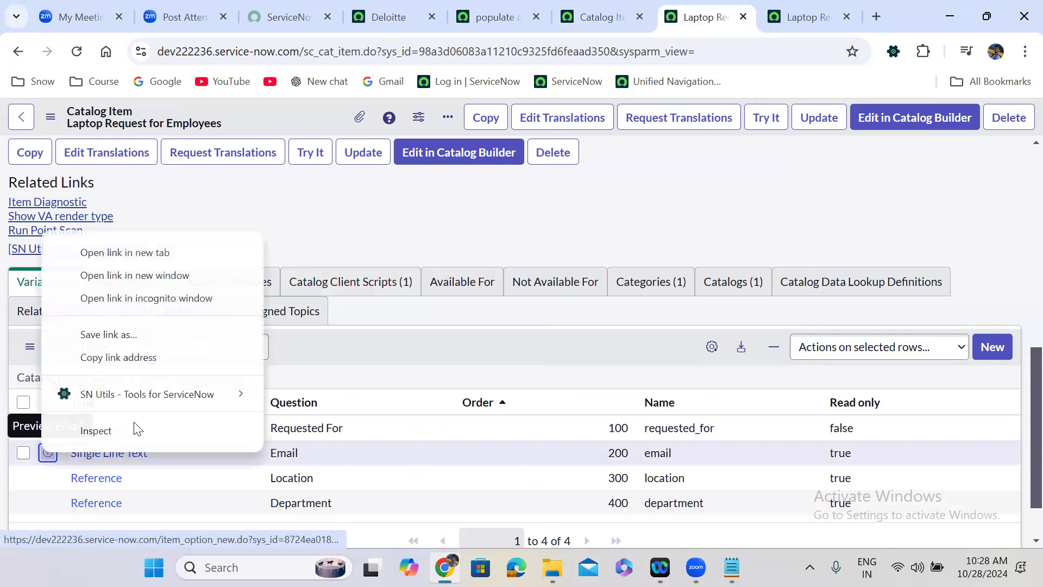
left_click(156, 252)
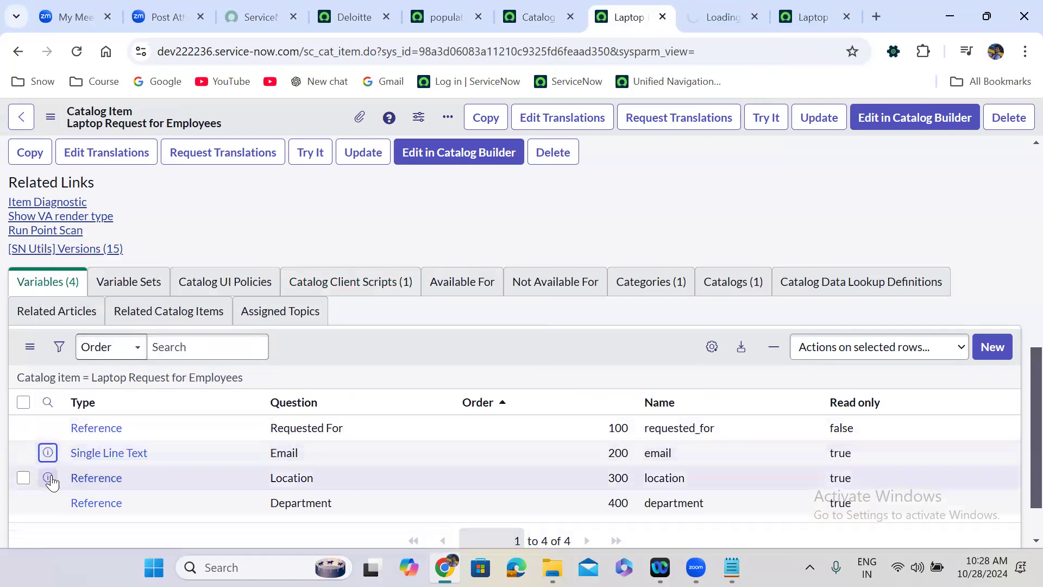
right_click(48, 477)
left_click(157, 275)
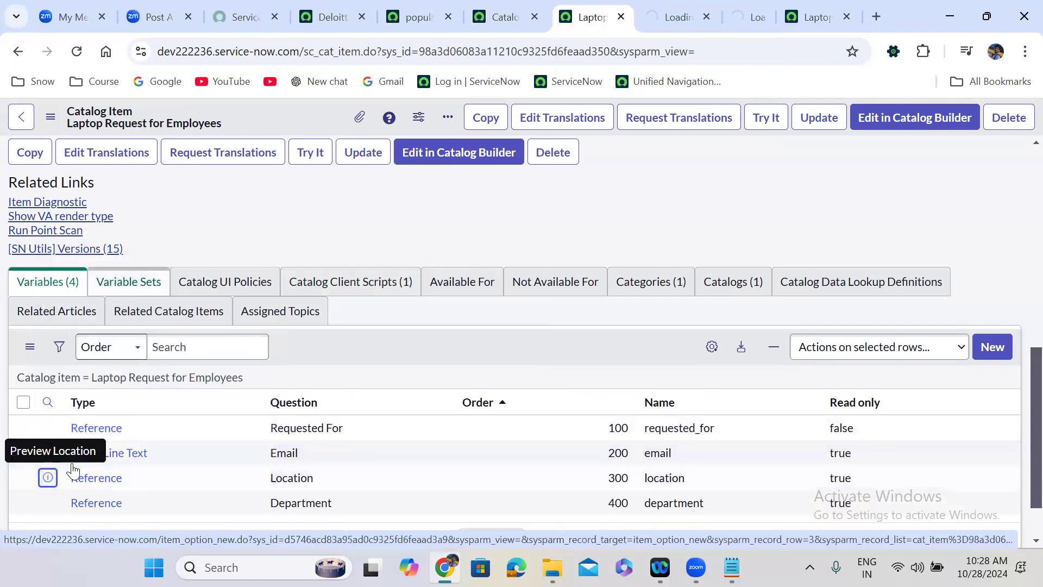
right_click(48, 502)
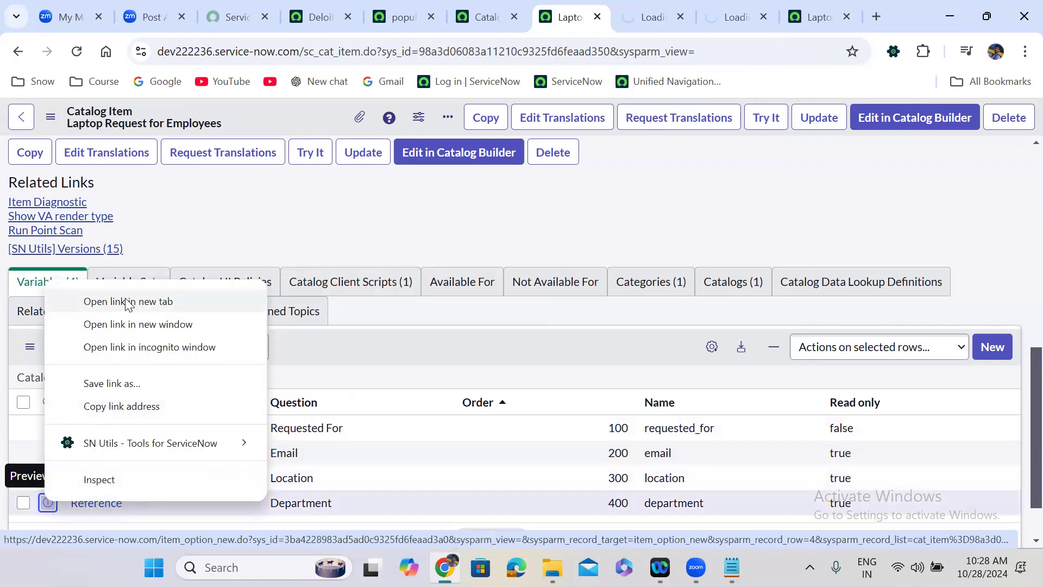
left_click(128, 303)
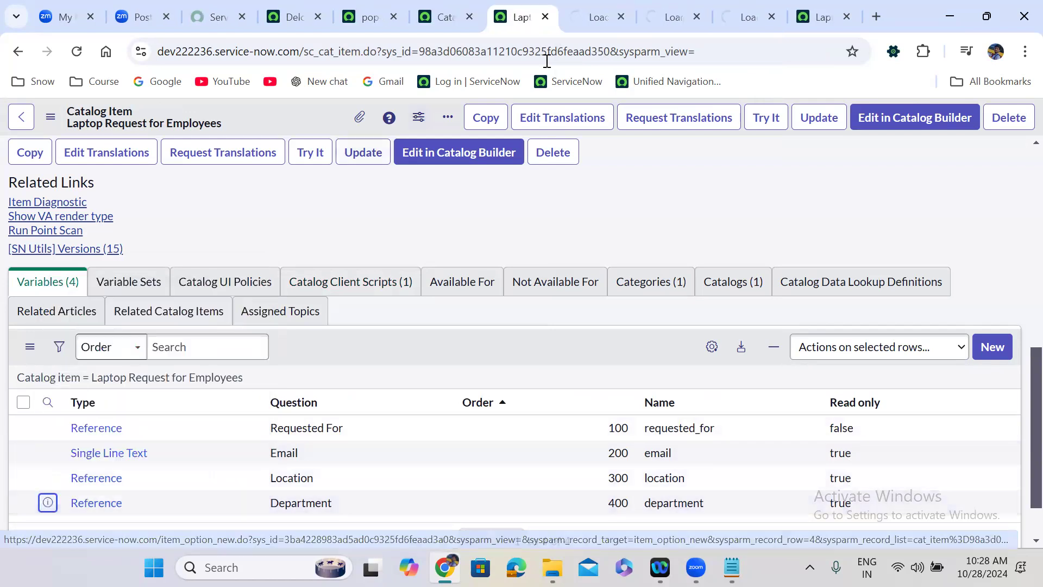
Set the dependent question for auto-populating the Email variable to Requested For.
left_click(587, 7)
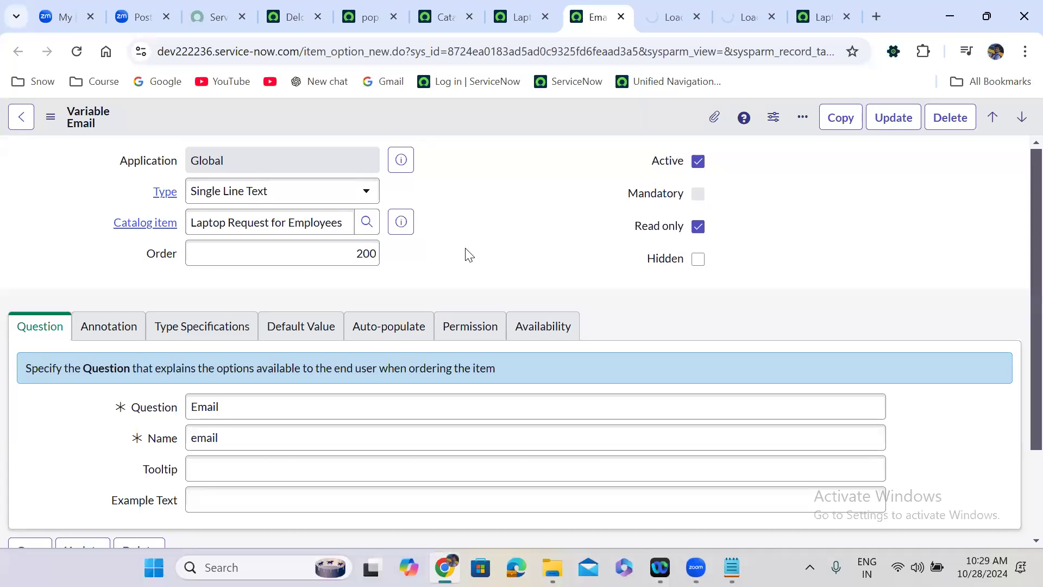
left_click(389, 332)
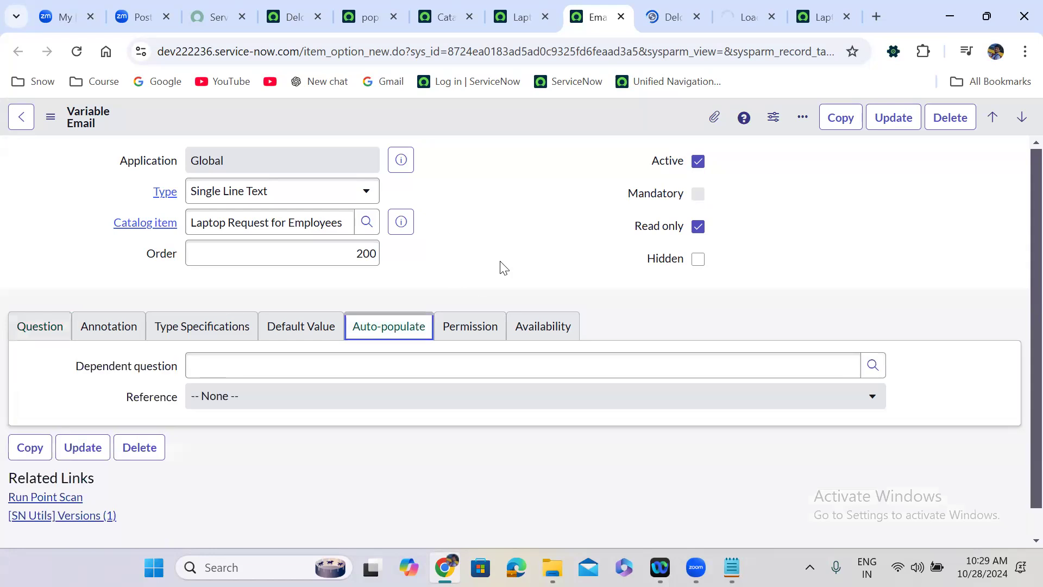
scroll(501, 262, "down", 1)
left_click(287, 333)
left_click(288, 332)
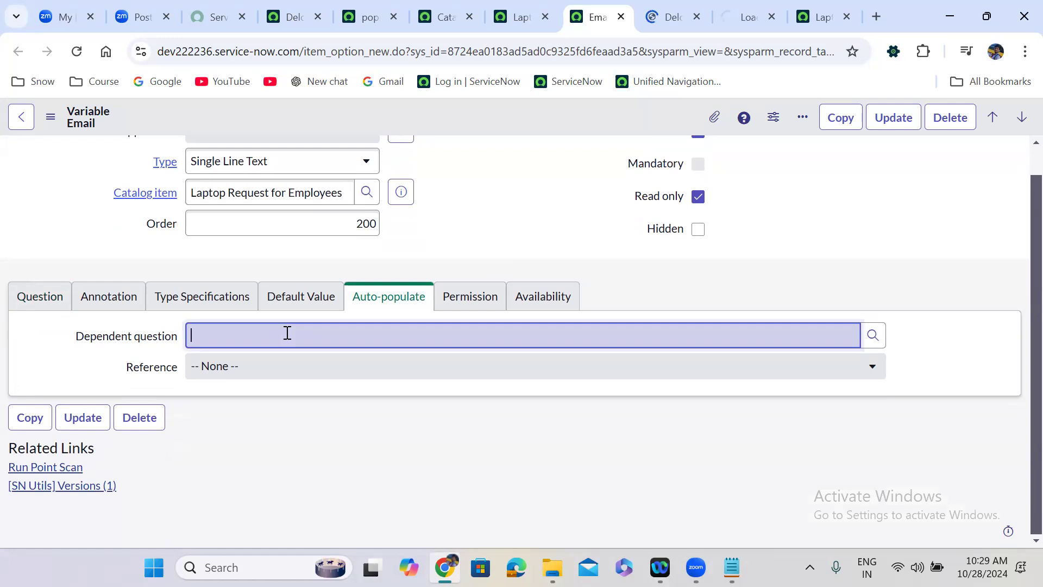
type("req")
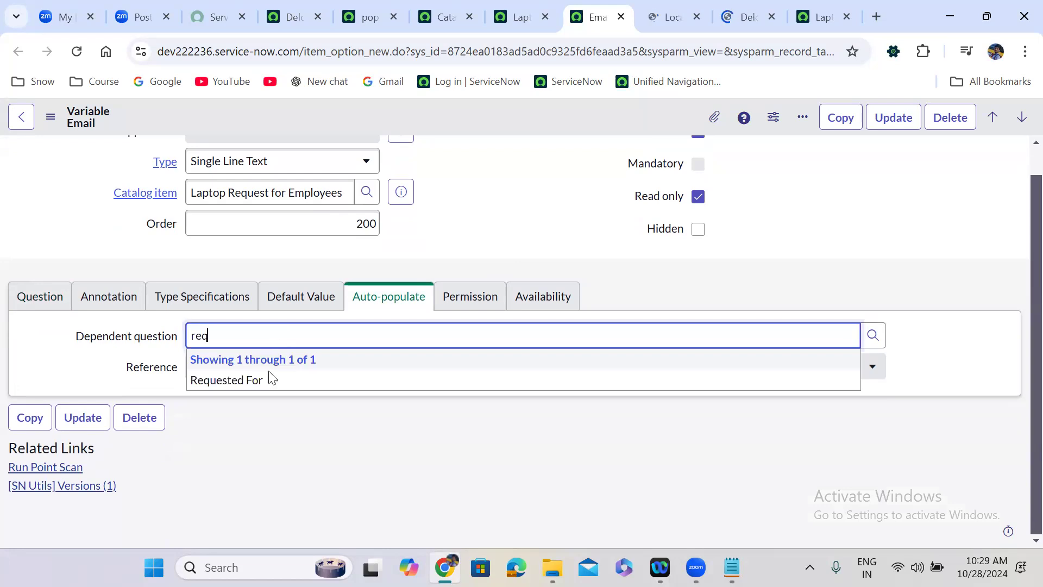
left_click(268, 379)
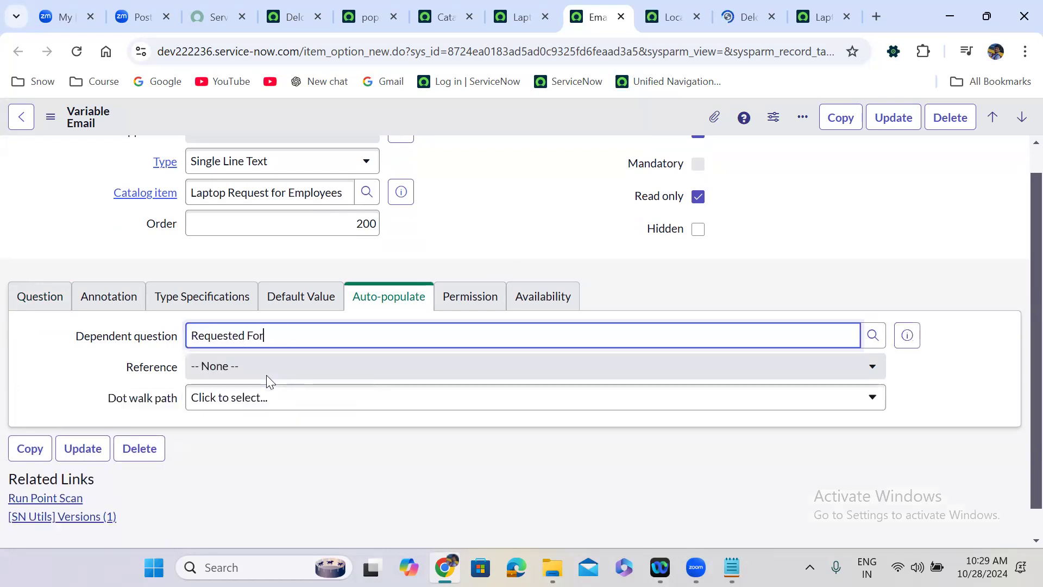
Set the Email variable's auto-populate dot walk path to Email on the User table and save the record in place.
left_click(258, 402)
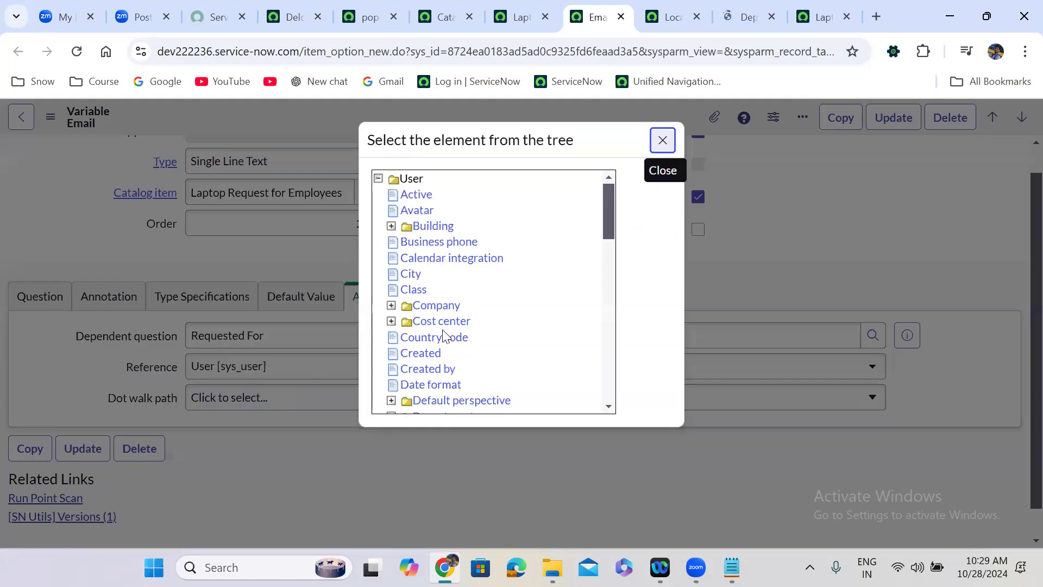
left_click_drag(605, 221, 614, 255)
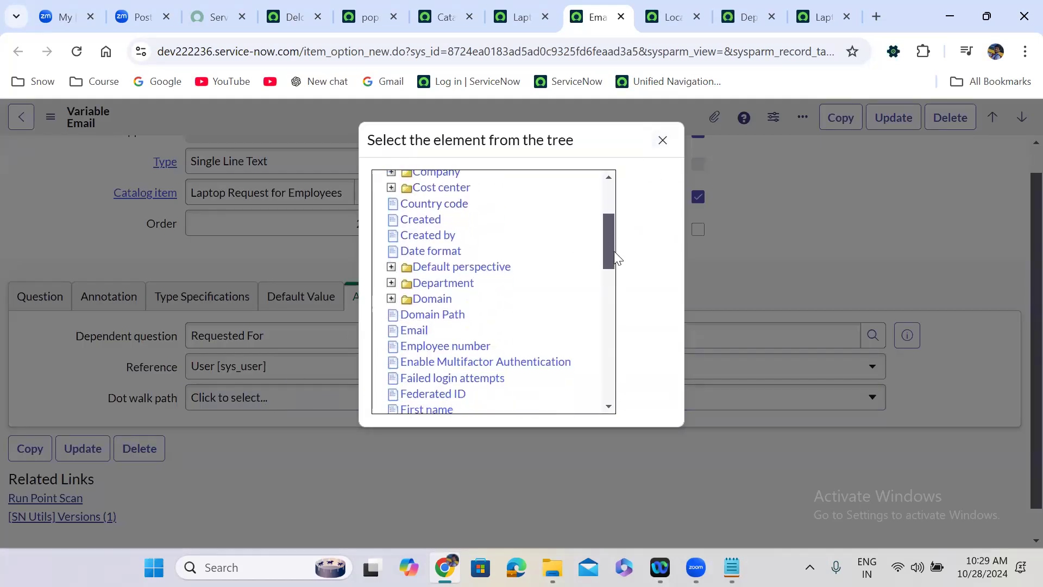
left_click(415, 332)
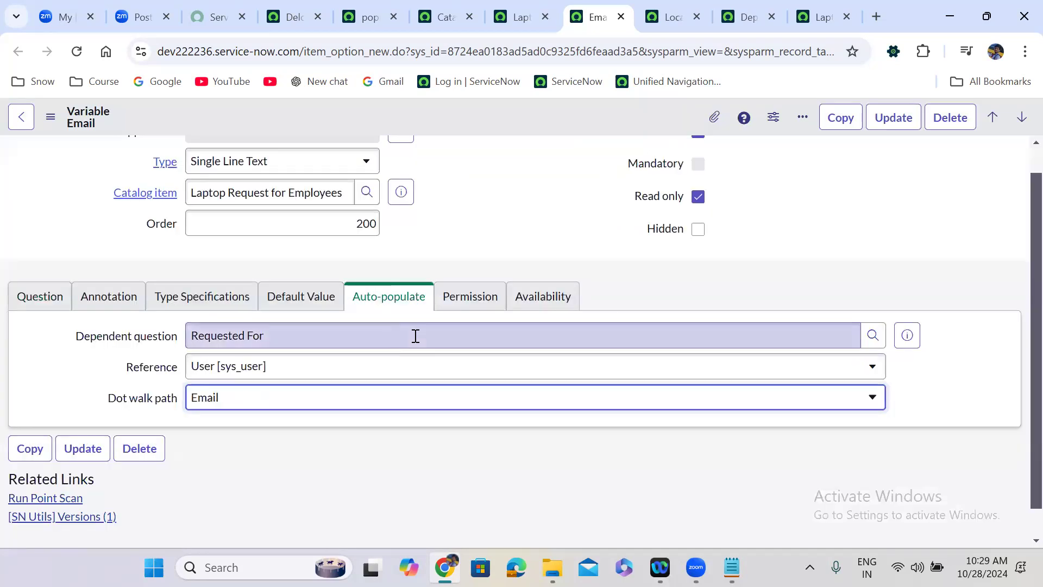
left_click(504, 128)
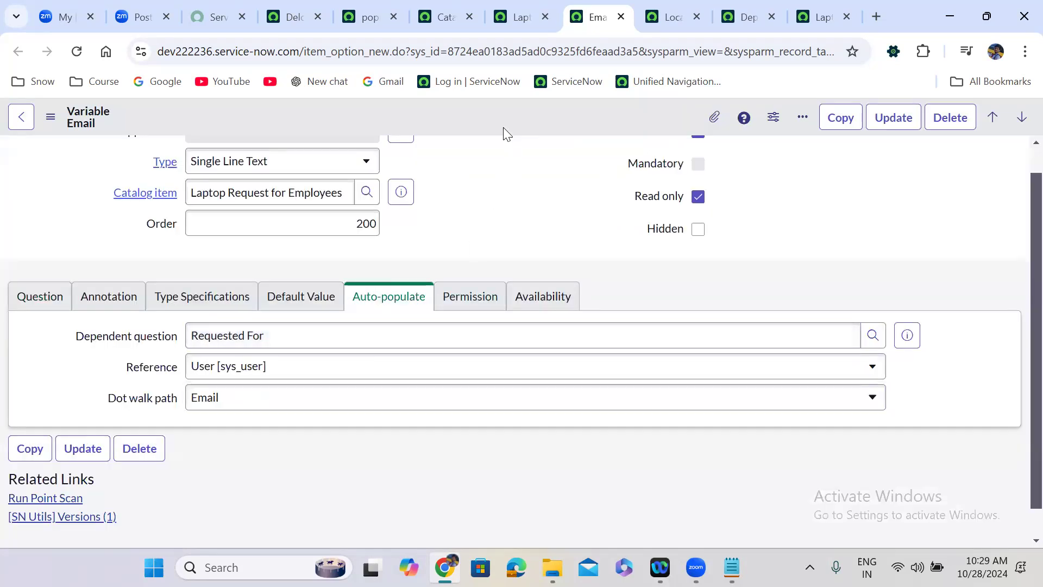
right_click(505, 128)
left_click(533, 141)
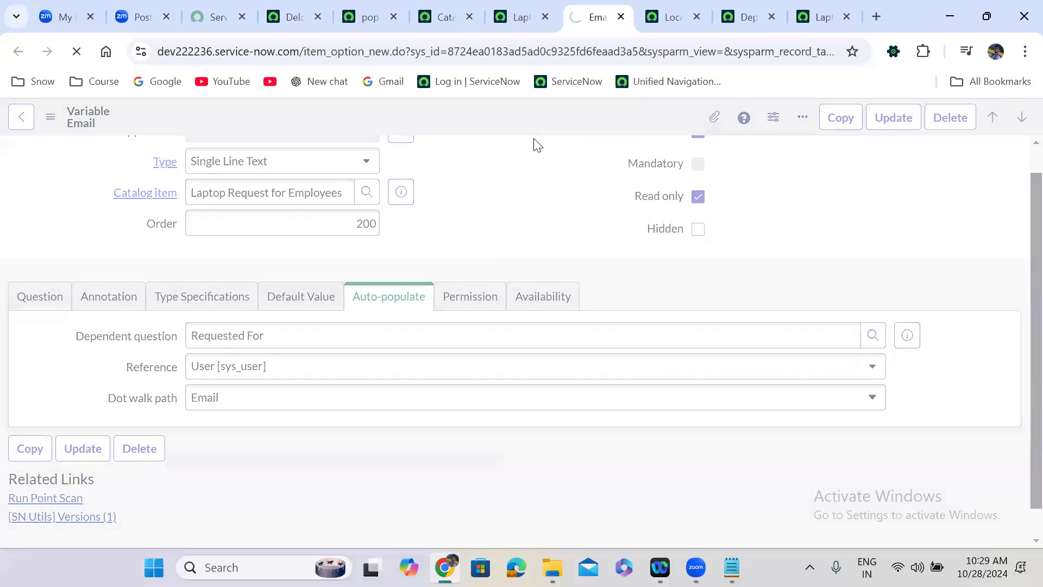
Auto-populate the Location variable from the Requested For question with the dot walk path Location, and save the record in place.
left_click(673, 16)
left_click(234, 364)
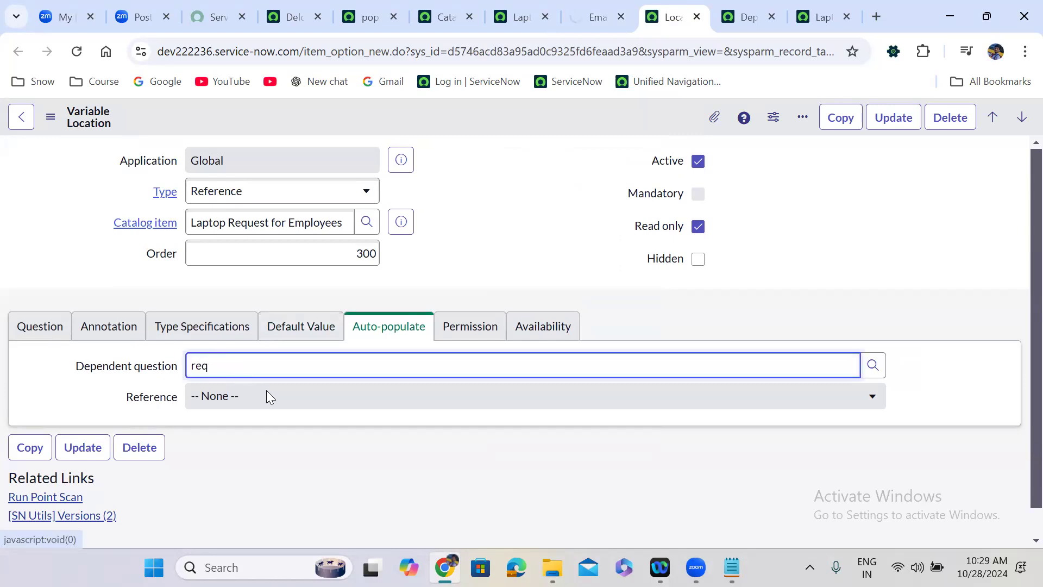
key("BackSpace")
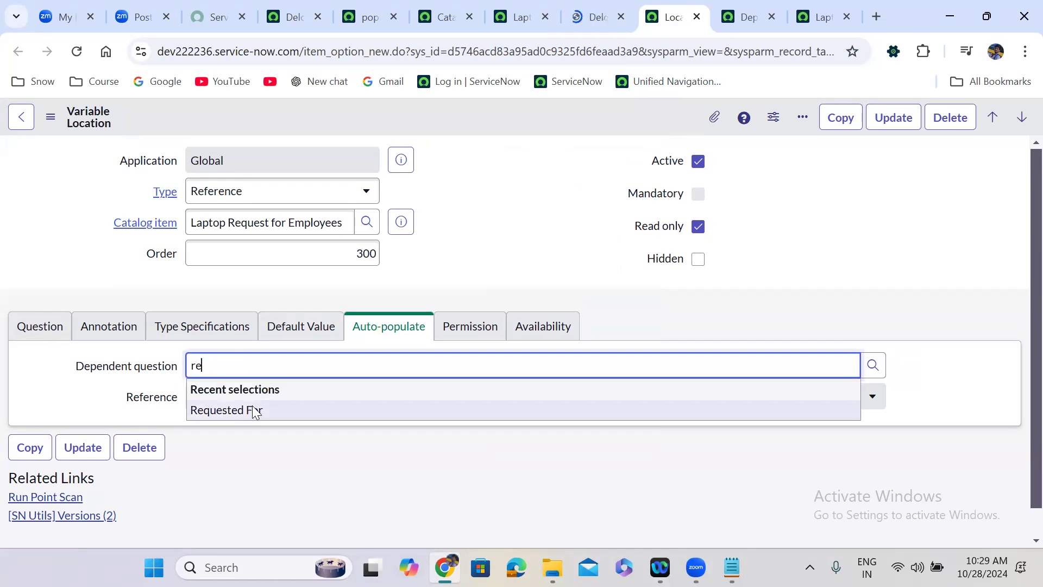
left_click(253, 410)
left_click(234, 429)
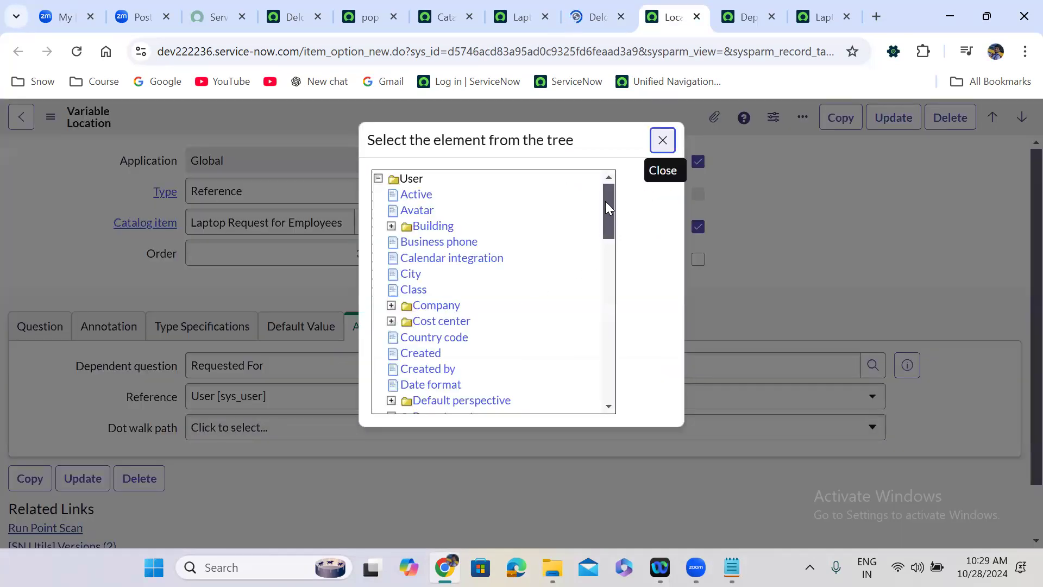
left_click_drag(606, 220, 611, 290)
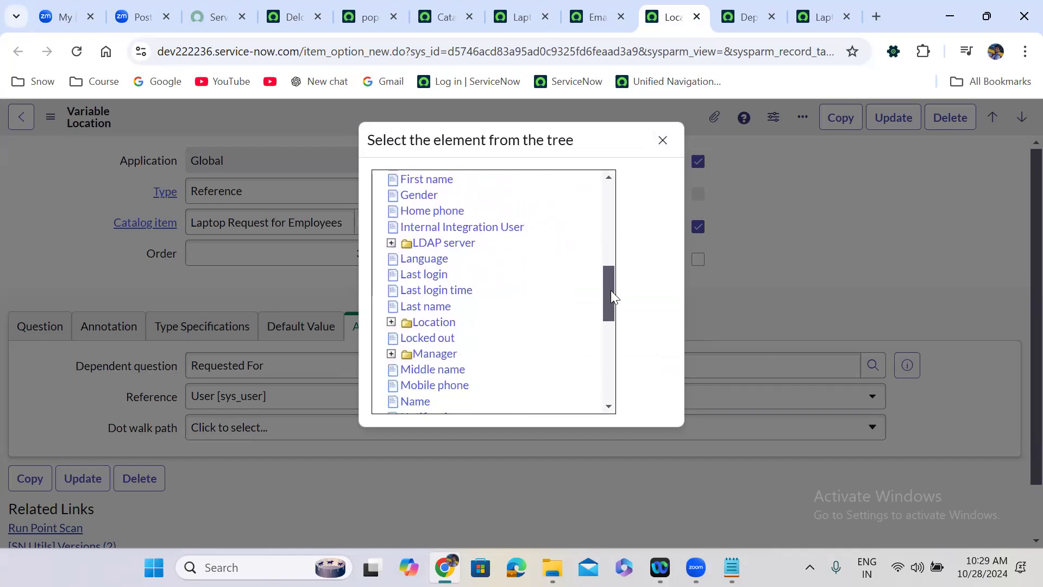
left_click(430, 323)
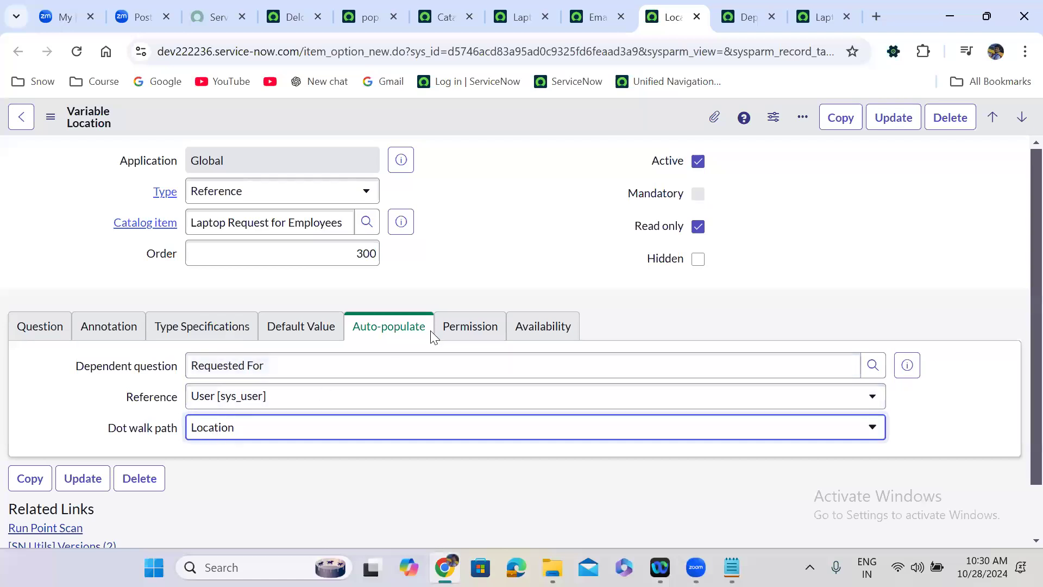
right_click(484, 107)
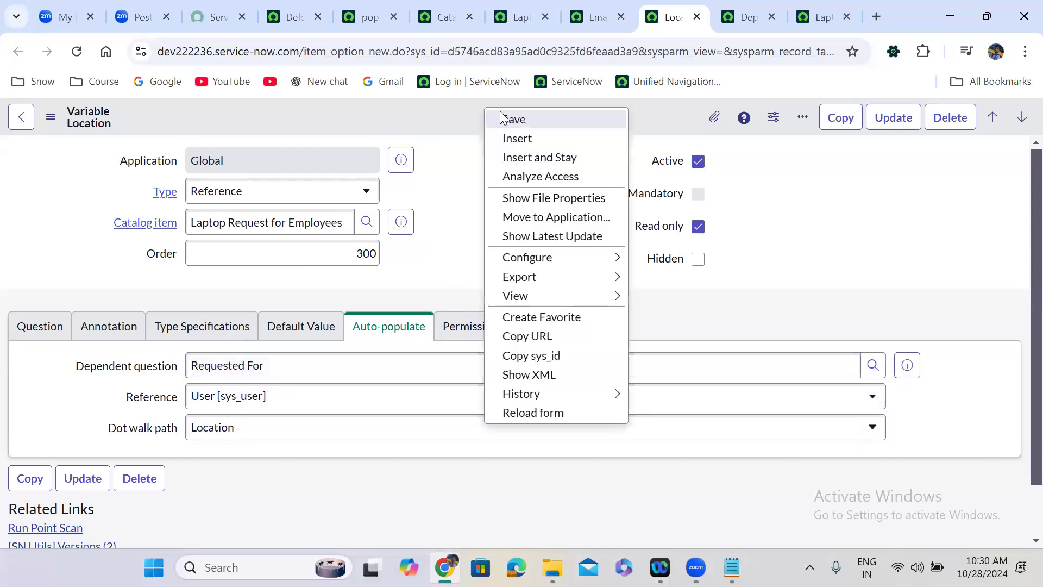
left_click(500, 118)
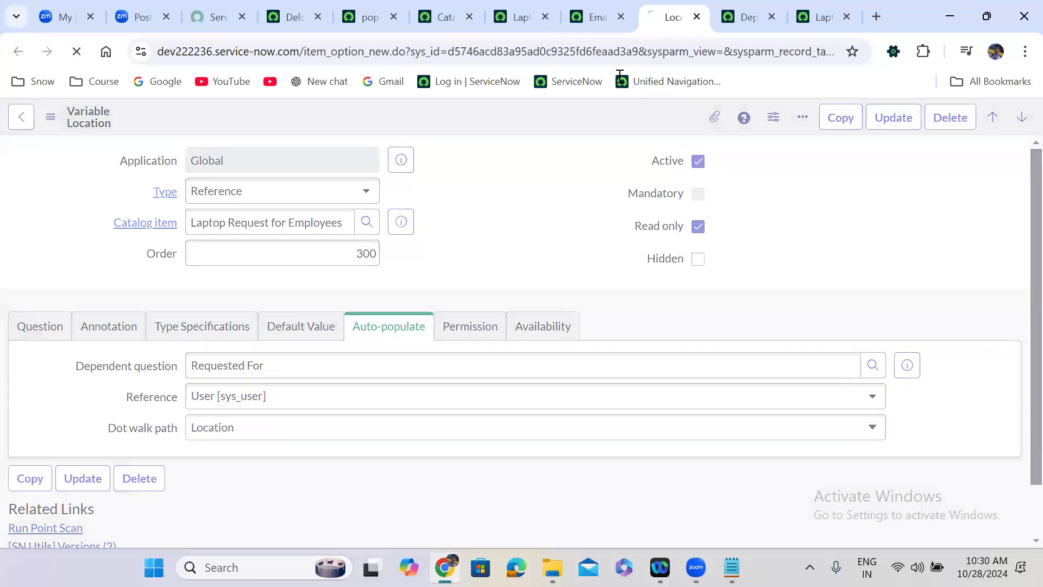
Auto-populate the Department variable from the Requested For question with the dot walk path Department, and save the record in place.
left_click(745, 8)
left_click(256, 366)
type("req")
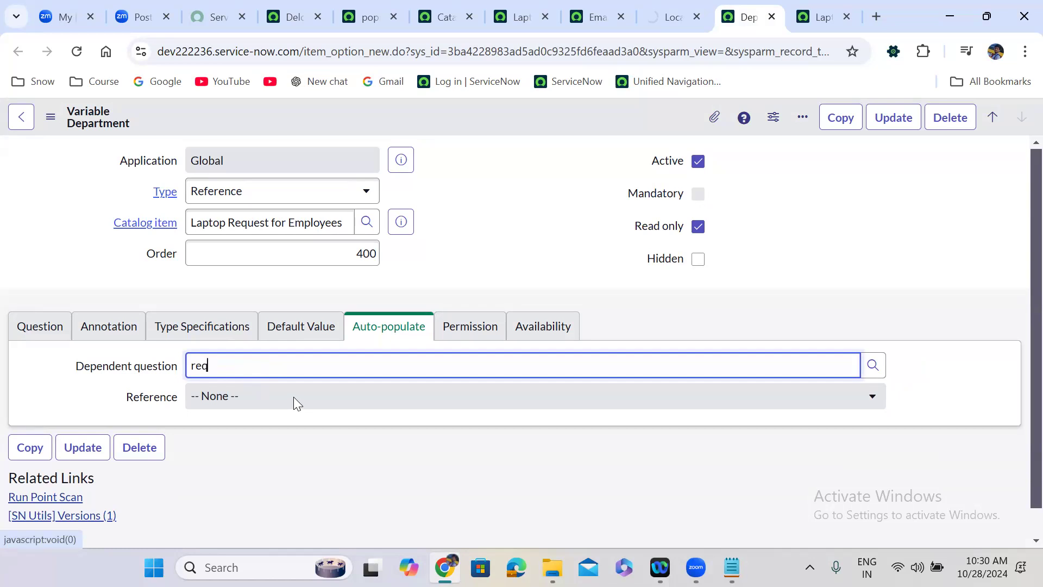
key("BackSpace")
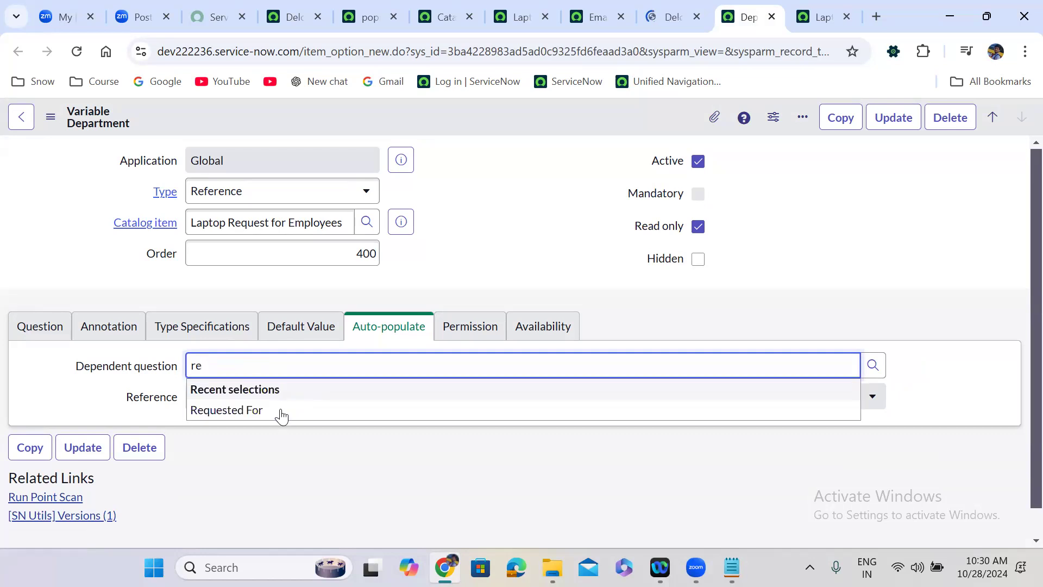
left_click(280, 410)
left_click(251, 434)
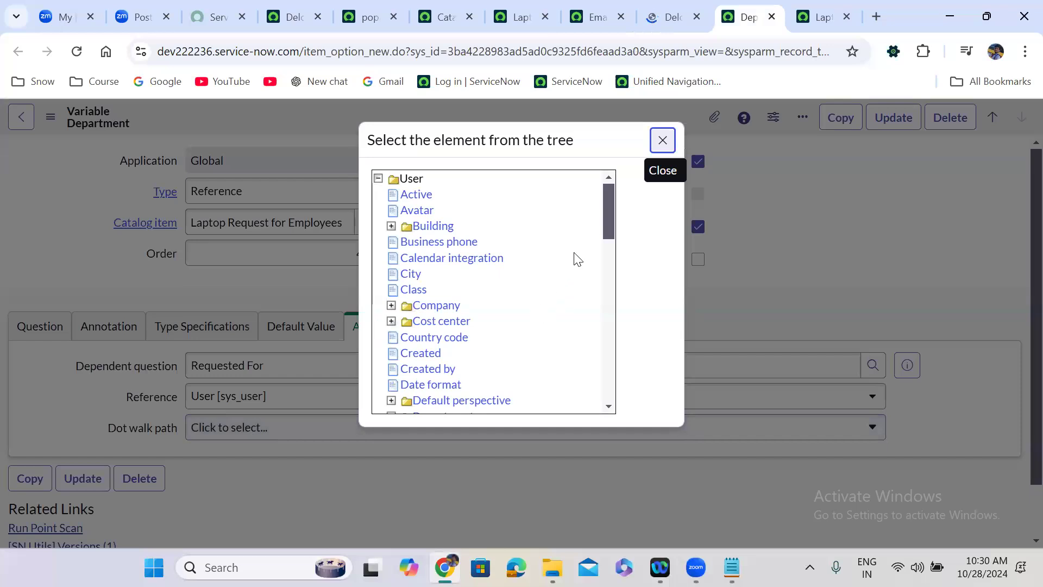
left_click_drag(610, 212, 611, 237)
left_click(453, 310)
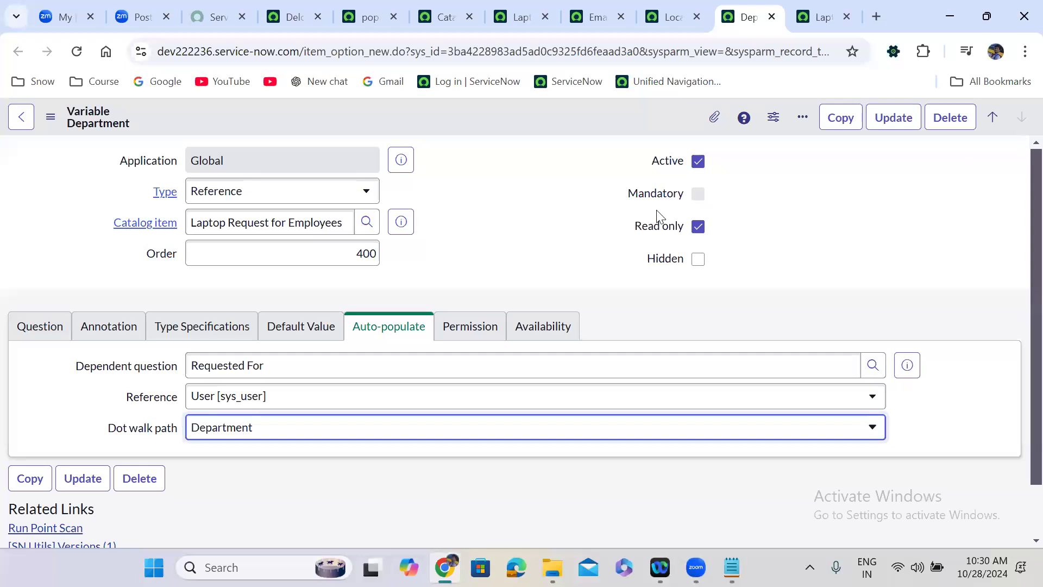
right_click(500, 117)
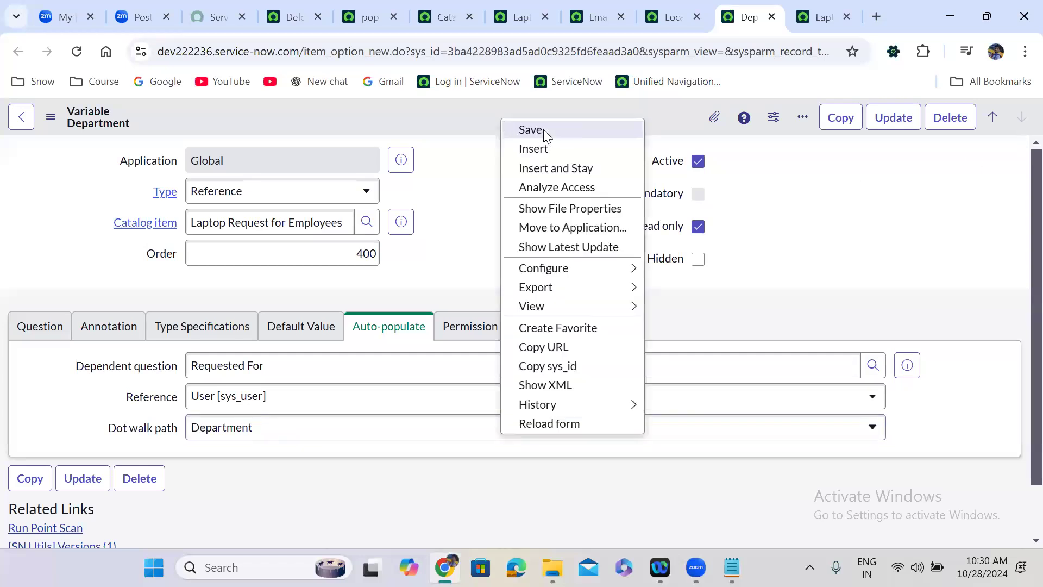
left_click(543, 130)
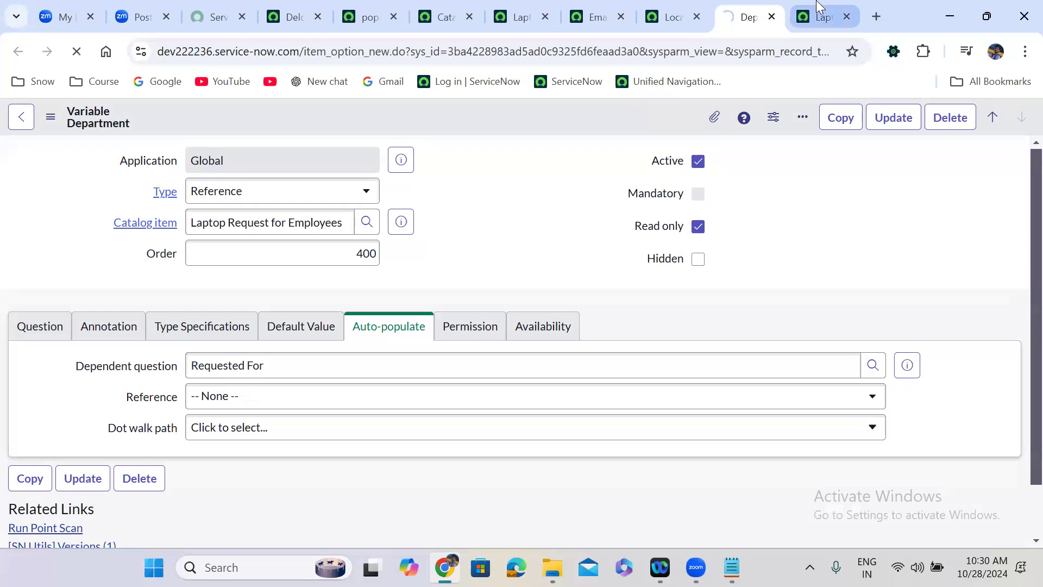
Reload the Laptop Request for Employees order form and check its Email, Location and Department fields.
left_click(820, 16)
left_click(76, 52)
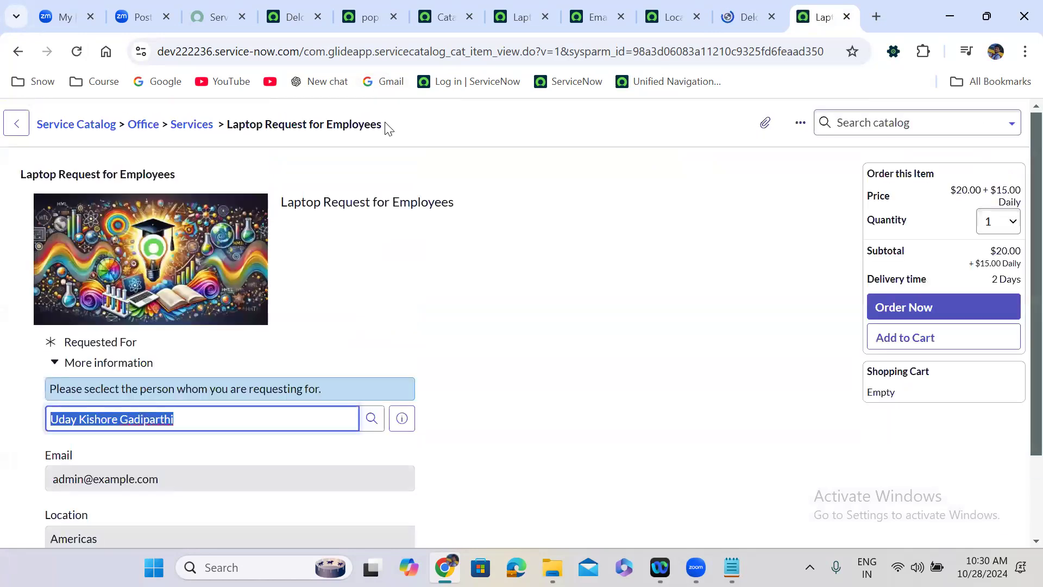
left_click(496, 264)
scroll(496, 265, "down", 1)
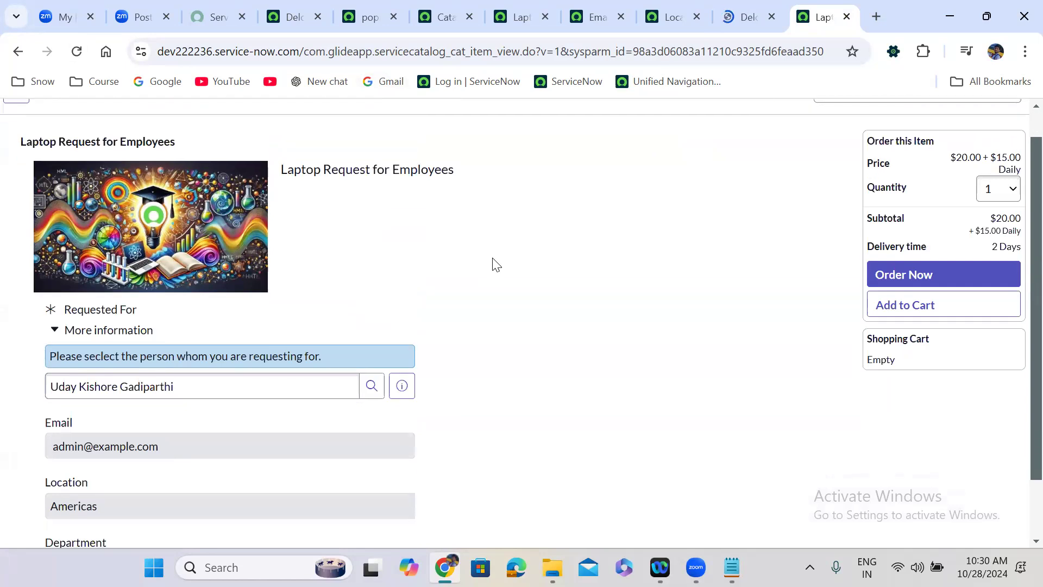
scroll(496, 265, "down", 1)
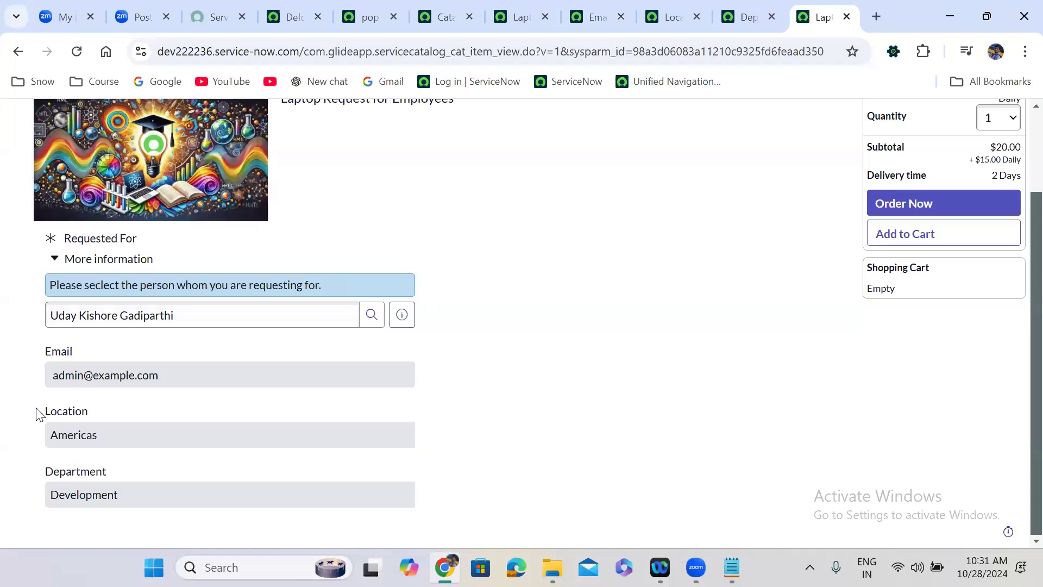
Check the active state of the catalog item's client script and the Email variable's auto-populate settings.
left_click(531, 13)
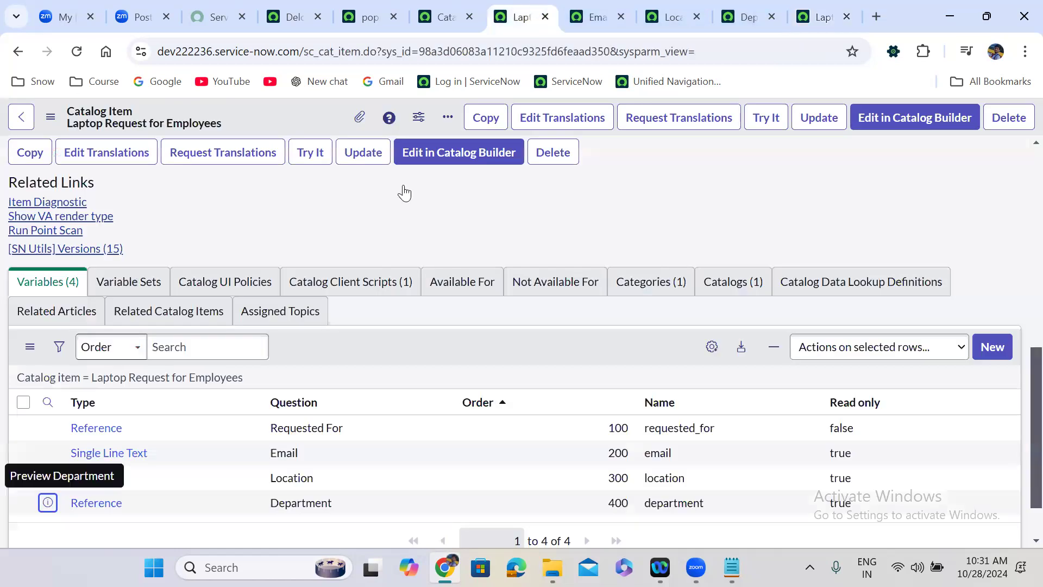
left_click(345, 280)
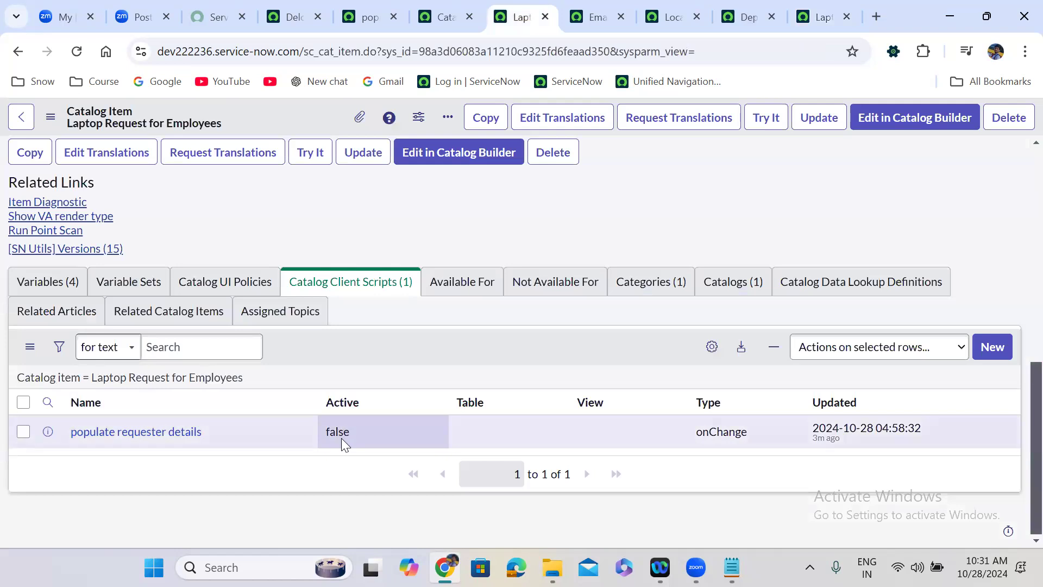
left_click(590, 17)
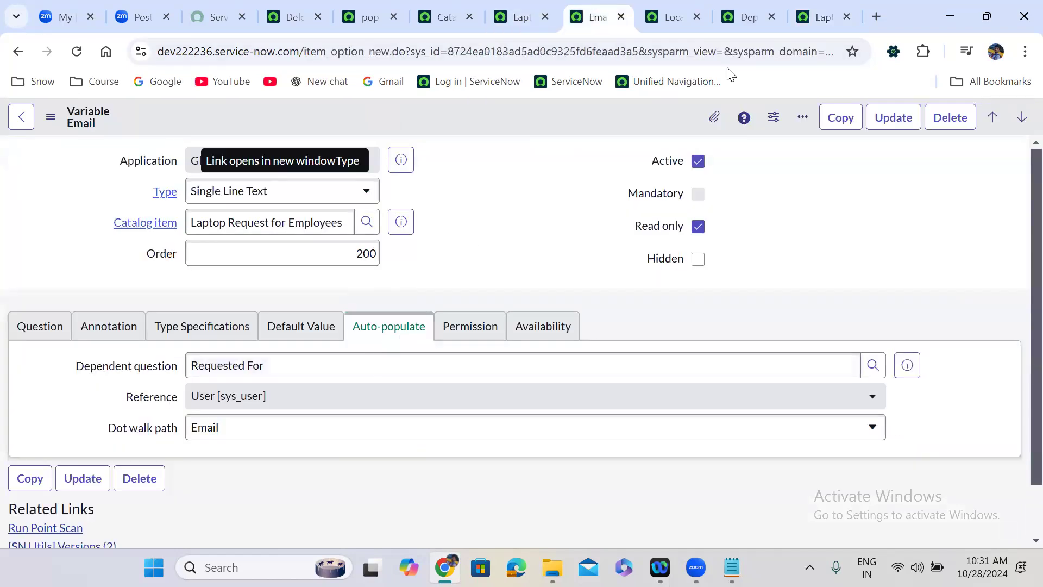
On the laptop order form, change Requested For to a different employee to test the auto-populated fields.
left_click(799, 8)
left_click(223, 314)
triple_click(221, 313)
type("abel")
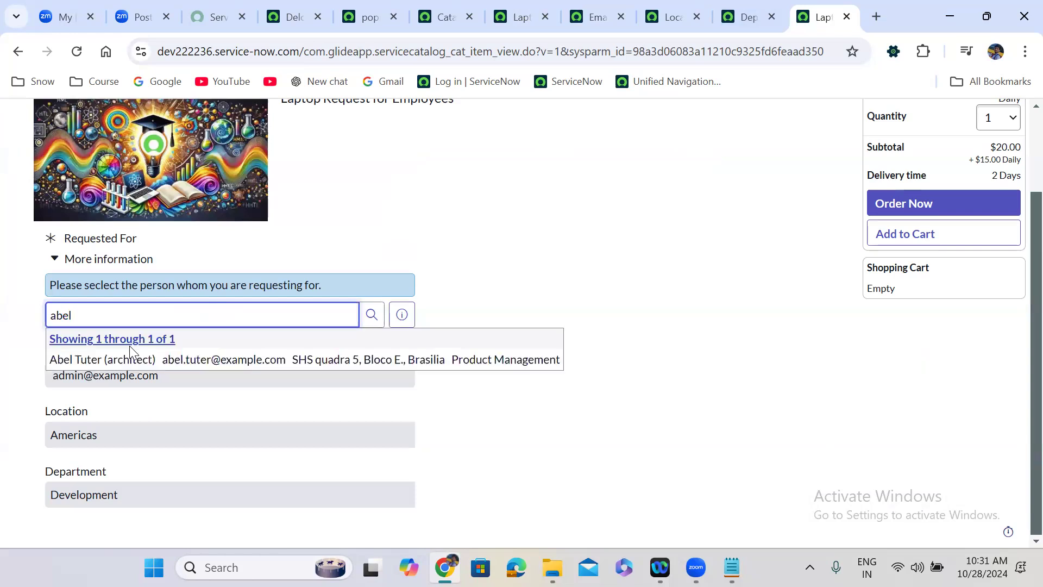
left_click(123, 358)
left_click(523, 337)
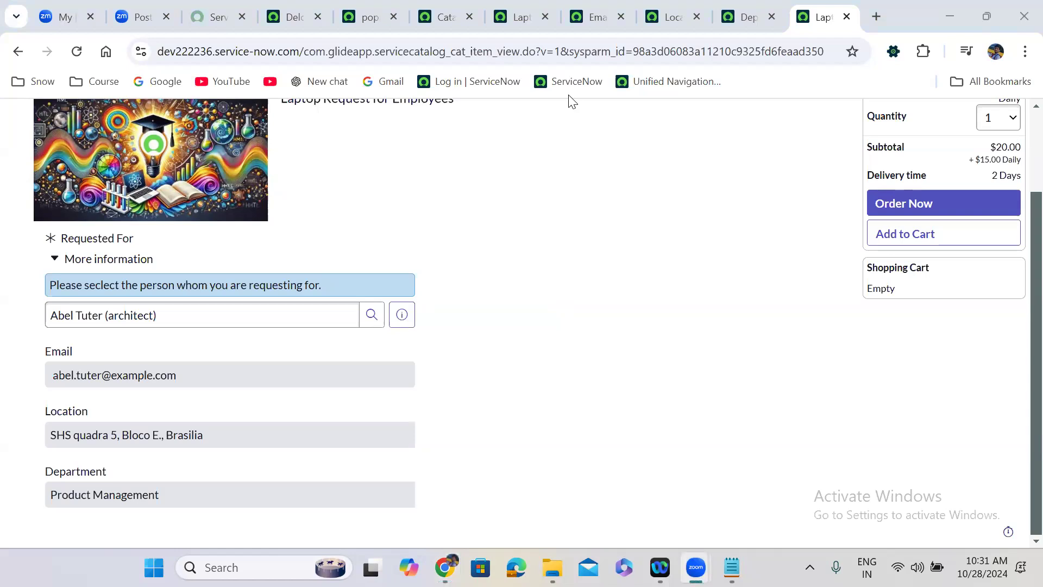
left_click(497, 226)
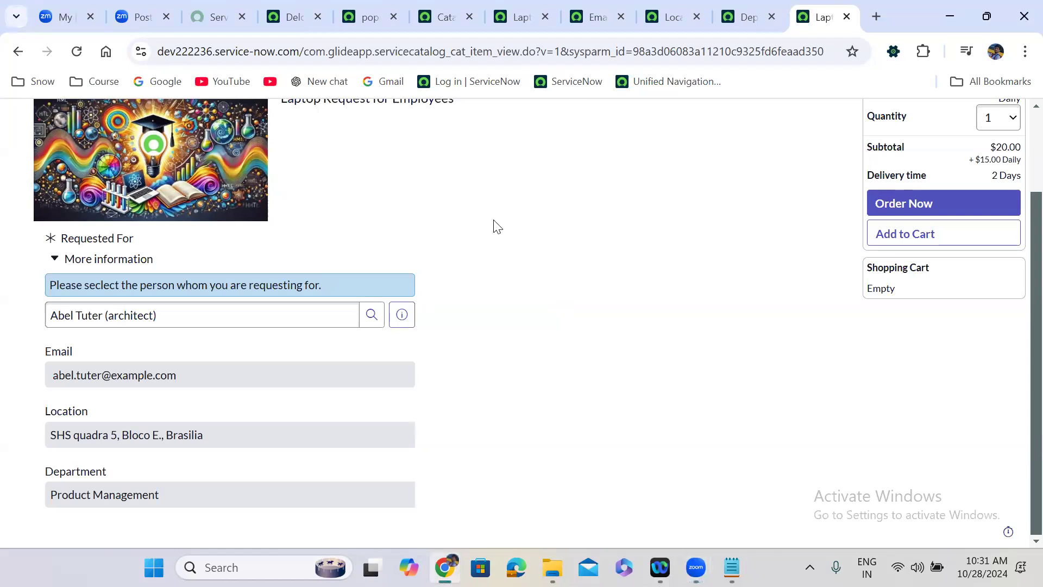
Start a new catalog UI policy for the Laptop Request for Employees catalog item.
left_click(521, 14)
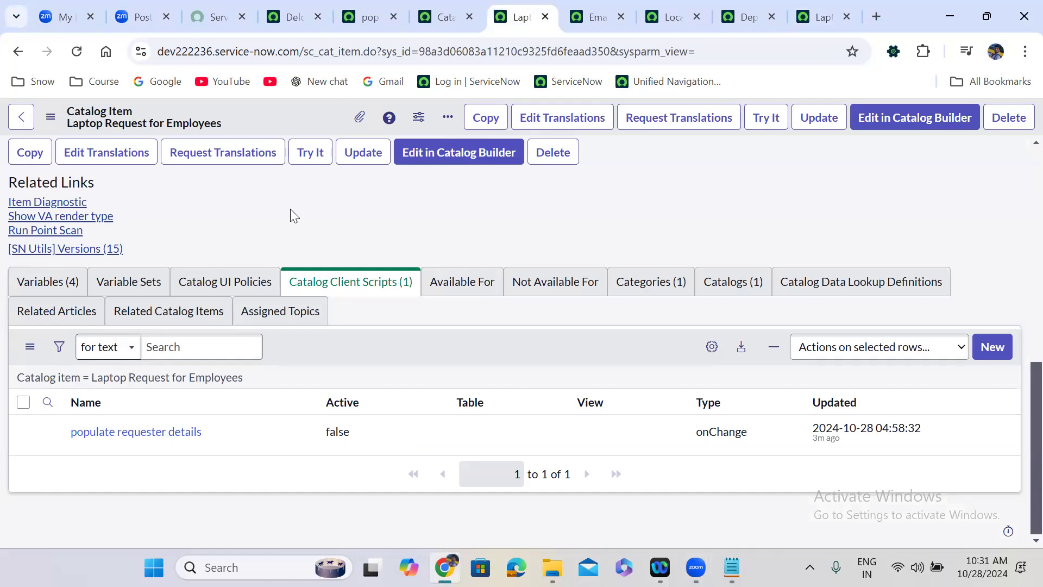
left_click(233, 282)
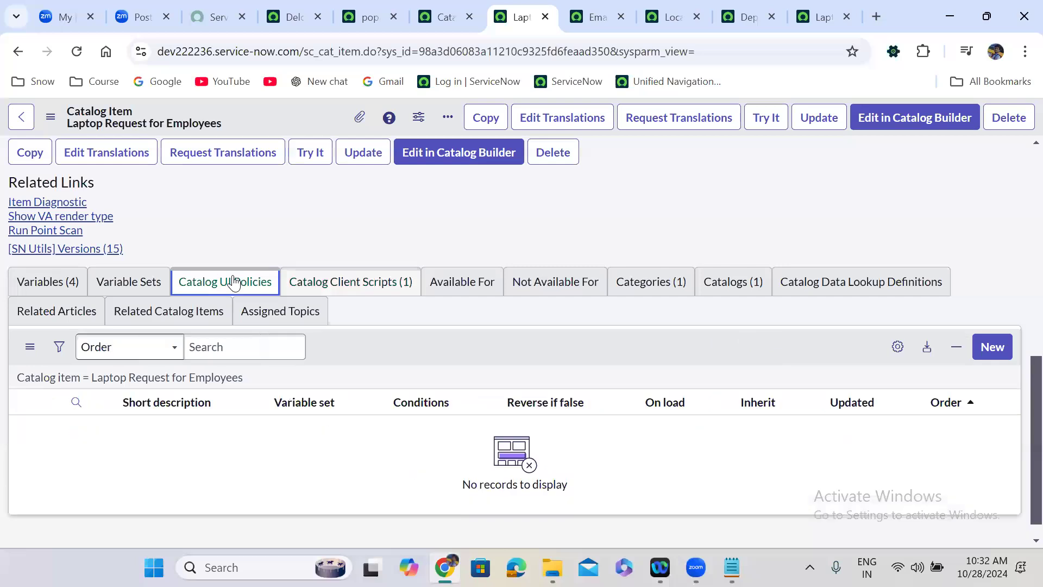
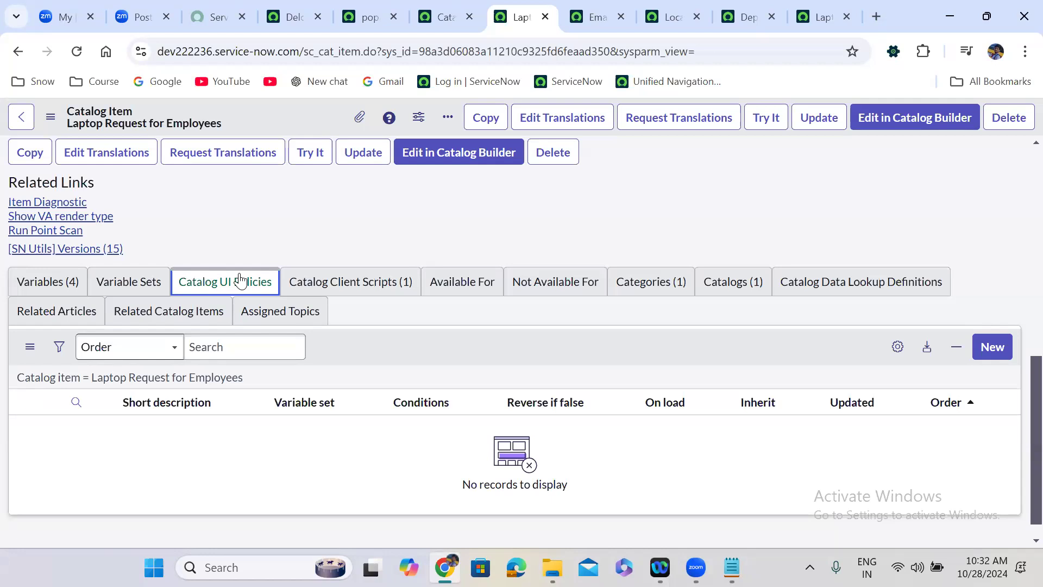
left_click(990, 347)
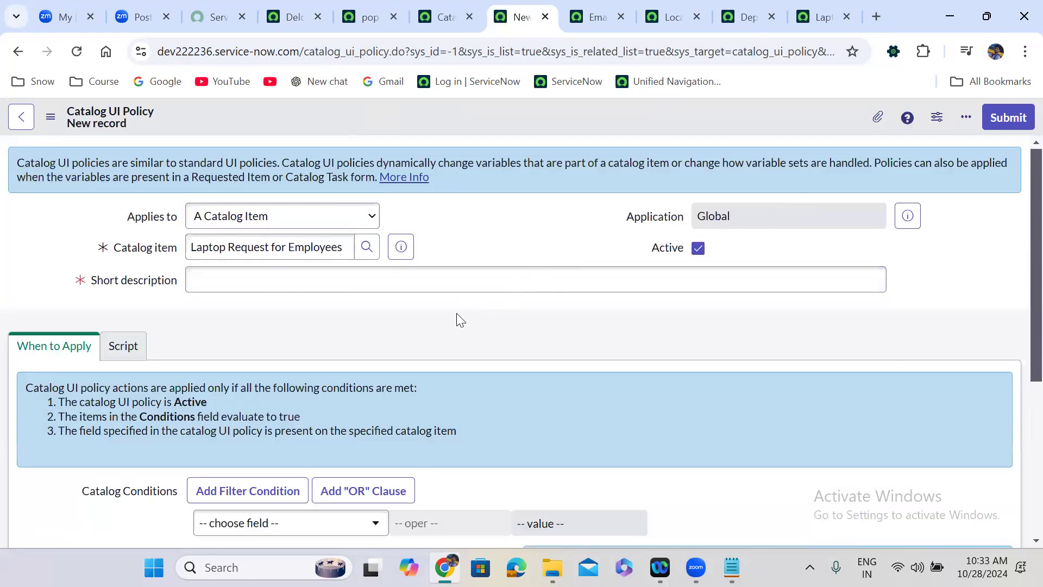
Examine the new catalog UI policy's condition, applicability and script options.
scroll(456, 313, "down", 4)
scroll(456, 321, "down", 1)
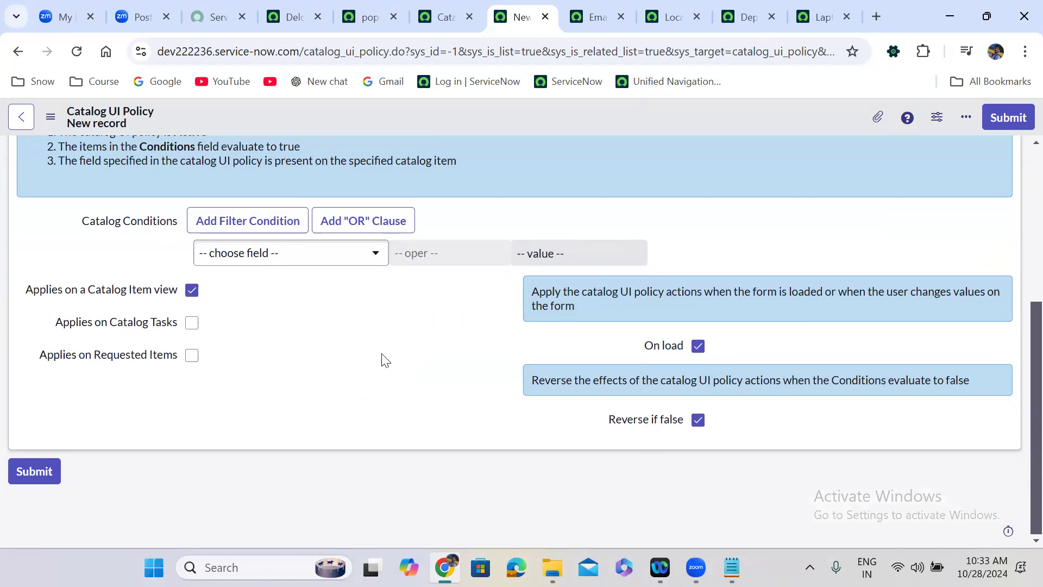
scroll(382, 360, "up", 3)
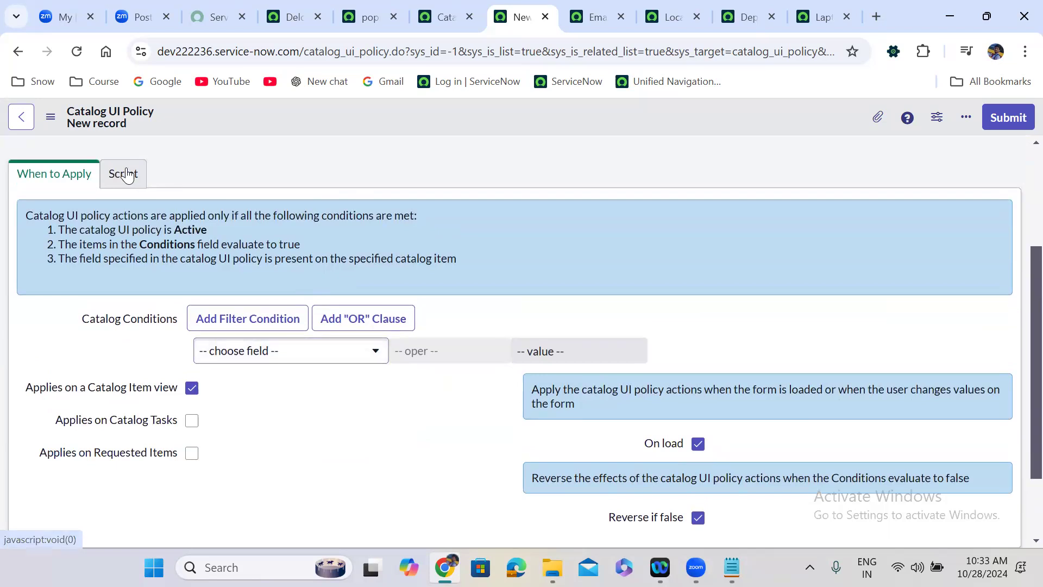
left_click(125, 173)
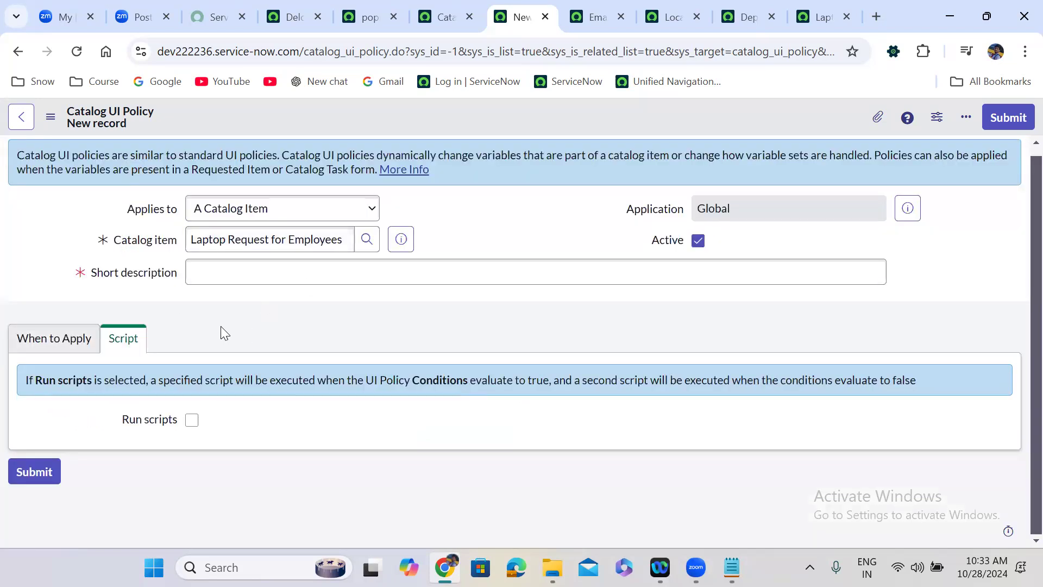
left_click(37, 337)
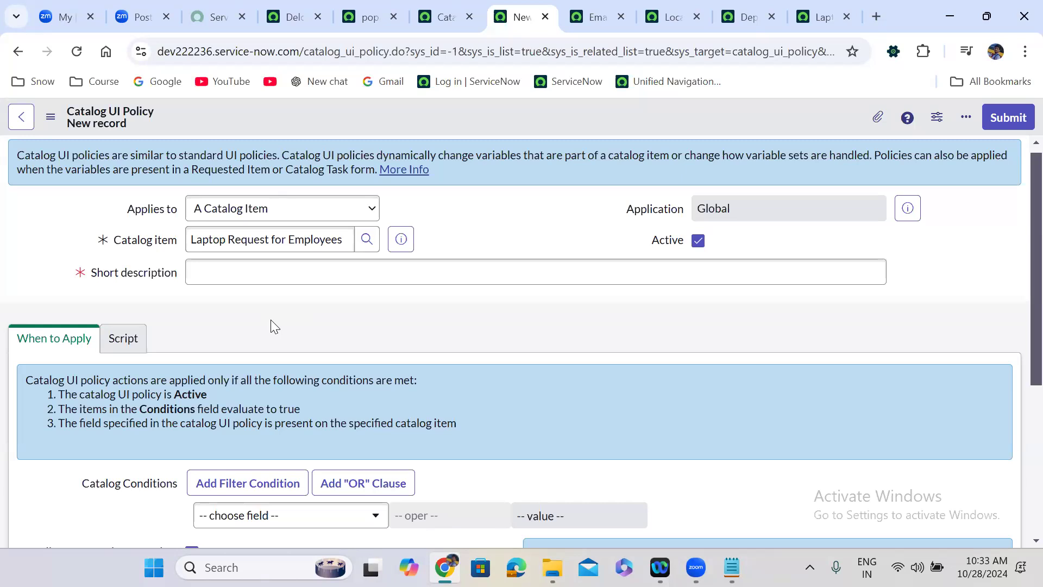
Leave the unsaved catalog UI policy and review the laptop item's variables and its order form layout.
left_click(16, 53)
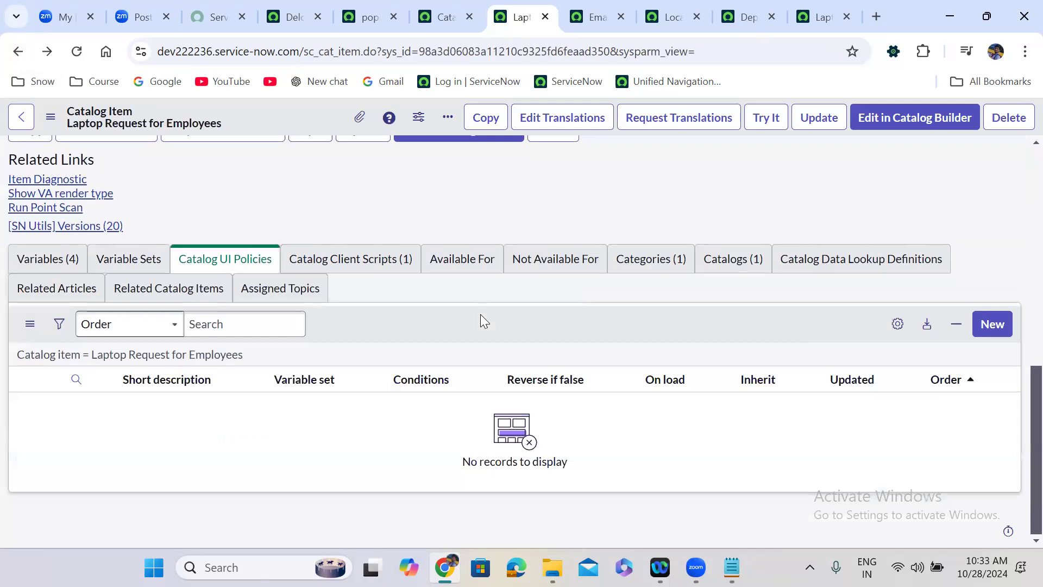
left_click(73, 265)
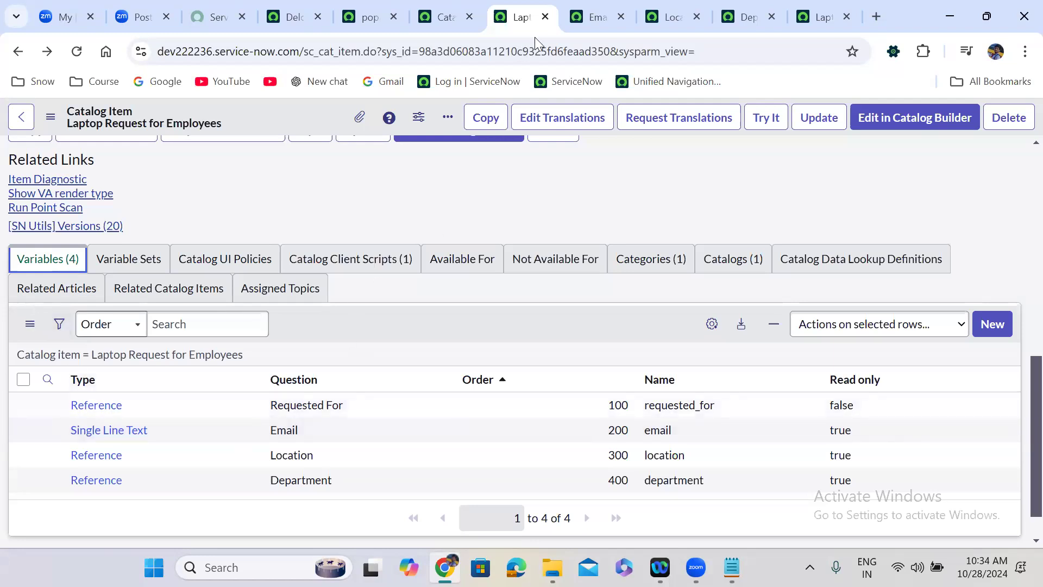
left_click(814, 15)
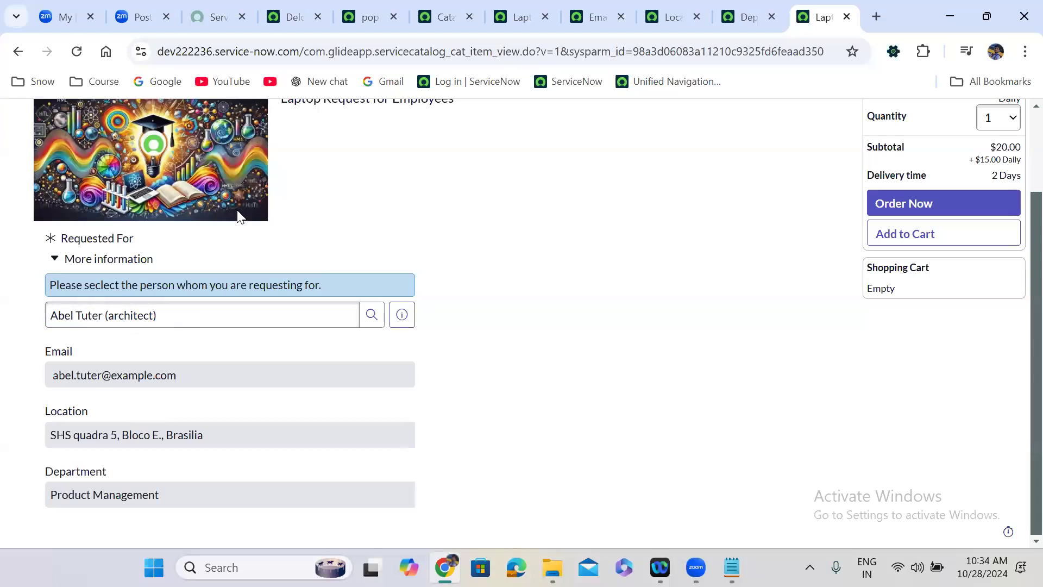
left_click(508, 7)
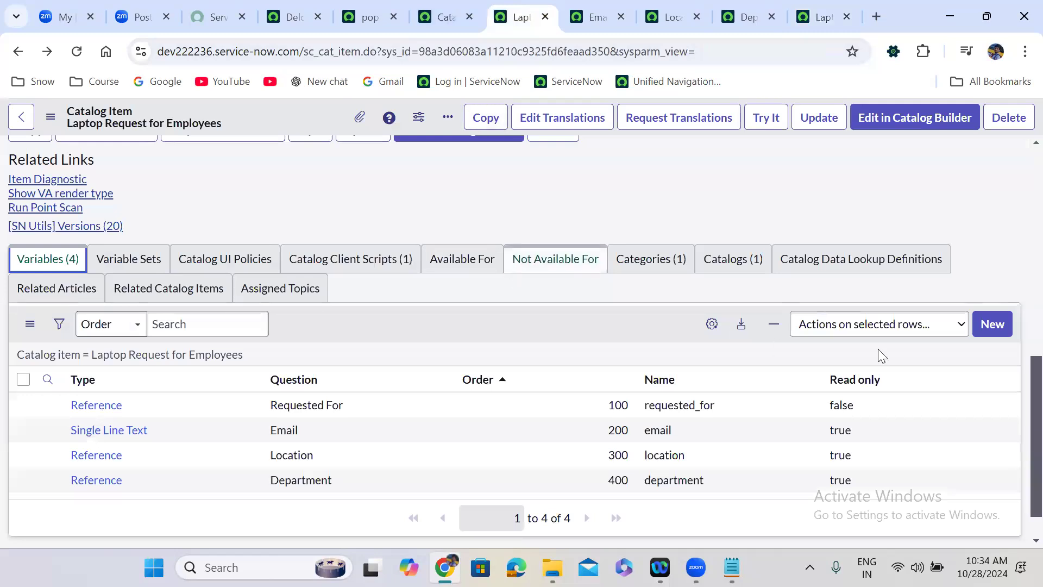
Start a new variable for the Laptop Request for Employees item and set its type to Container Start.
left_click(992, 315)
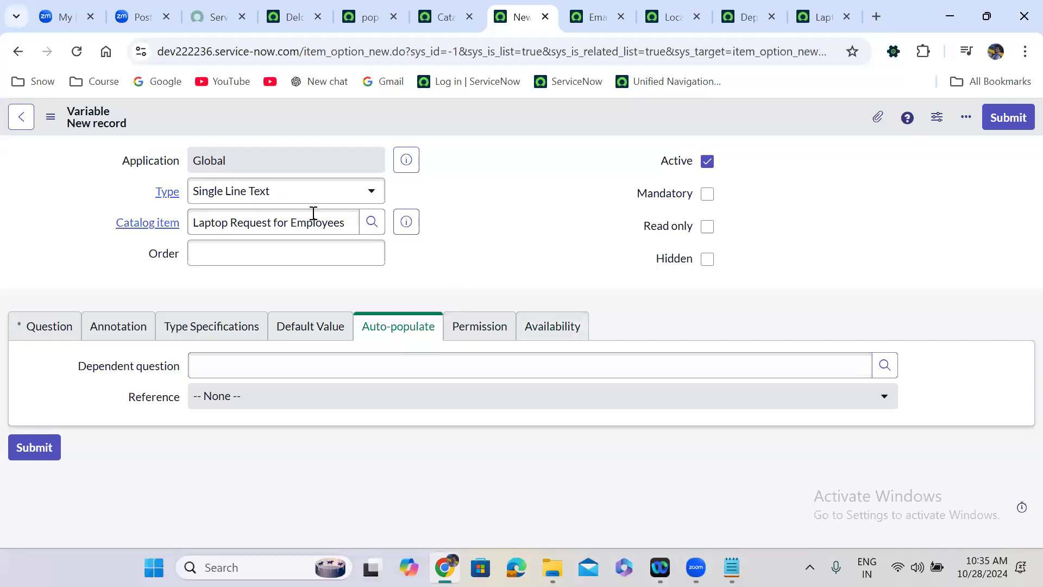
left_click(263, 201)
type("cont")
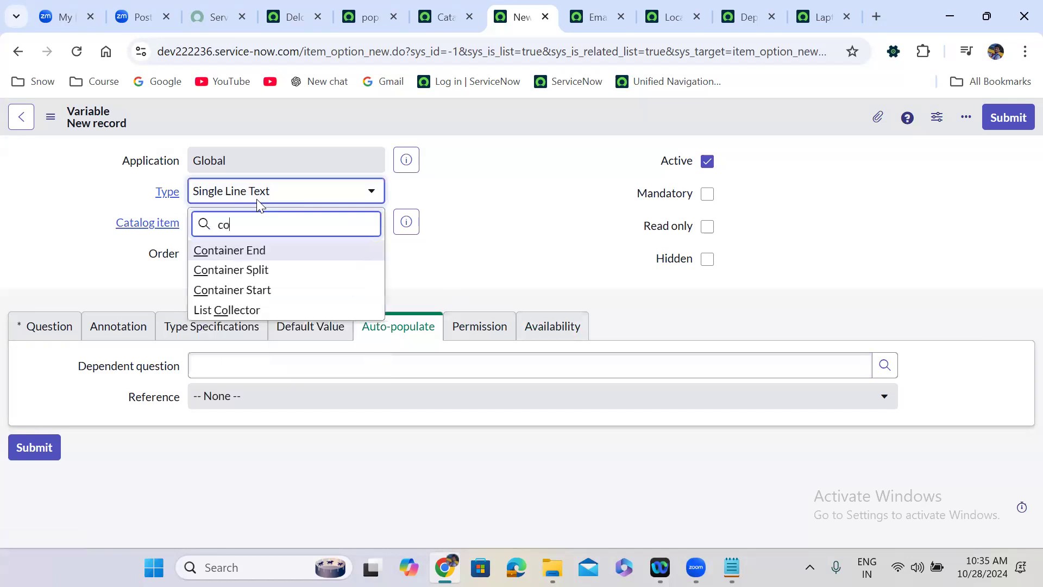
key("Down")
key("Down")
key("Return")
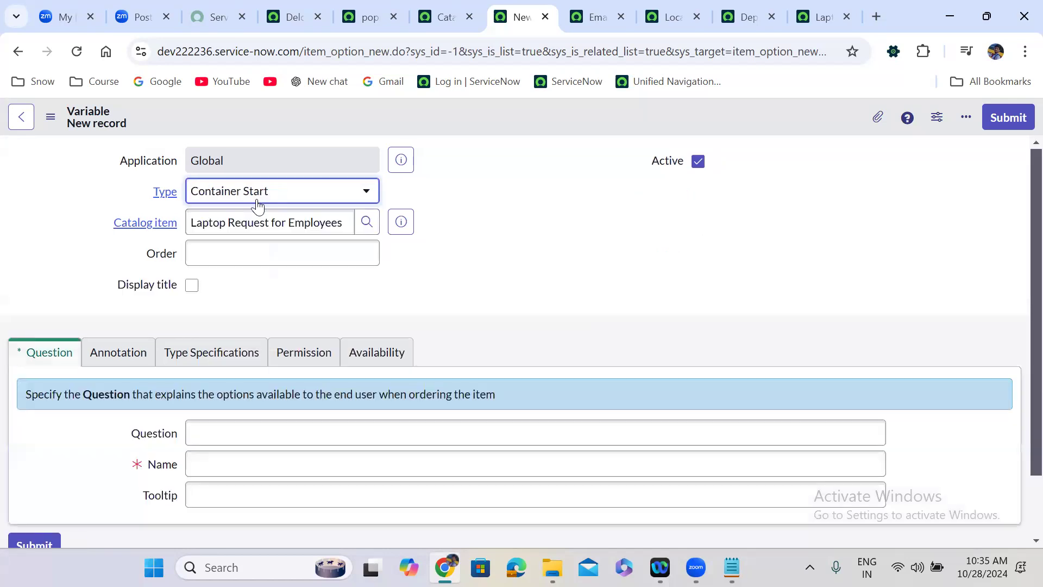
Give the Container Start variable order 50 and the question "start", and submit it.
left_click(252, 255)
type("50")
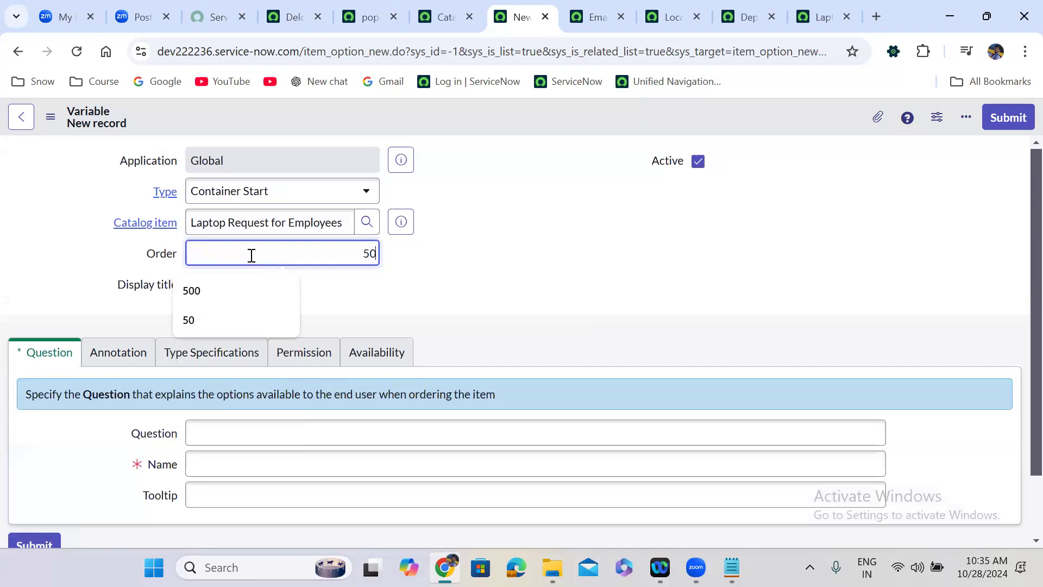
left_click(204, 429)
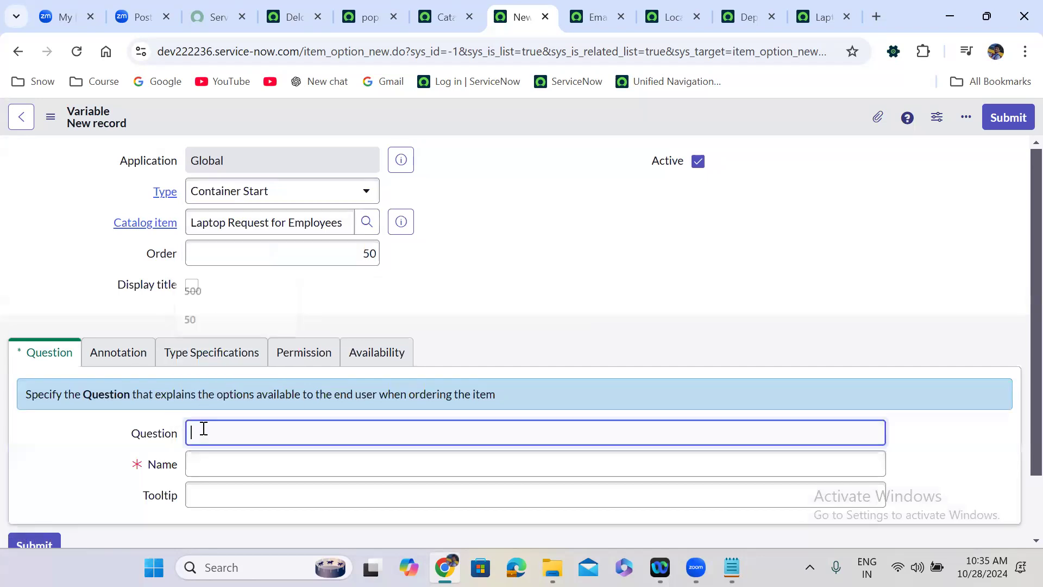
type("start")
left_click(503, 339)
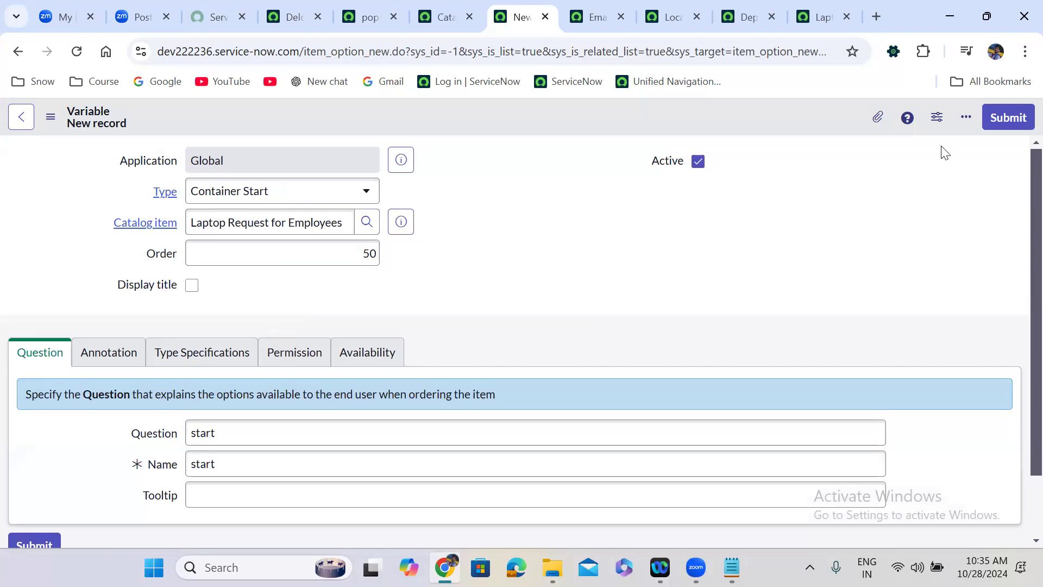
left_click(1019, 117)
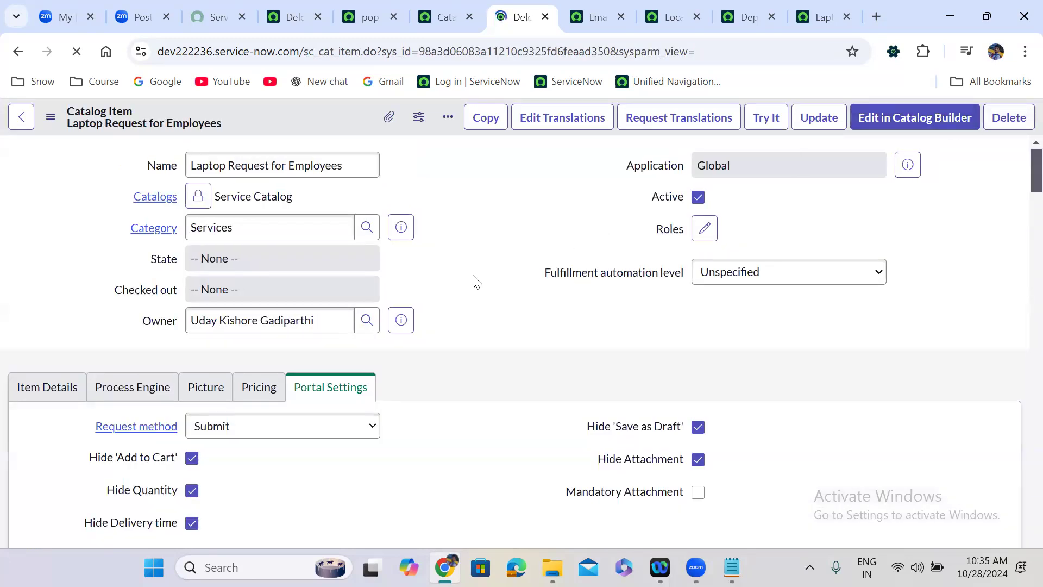
Start another variable for the catalog item and set its type to Container Split.
scroll(473, 324, "down", 2)
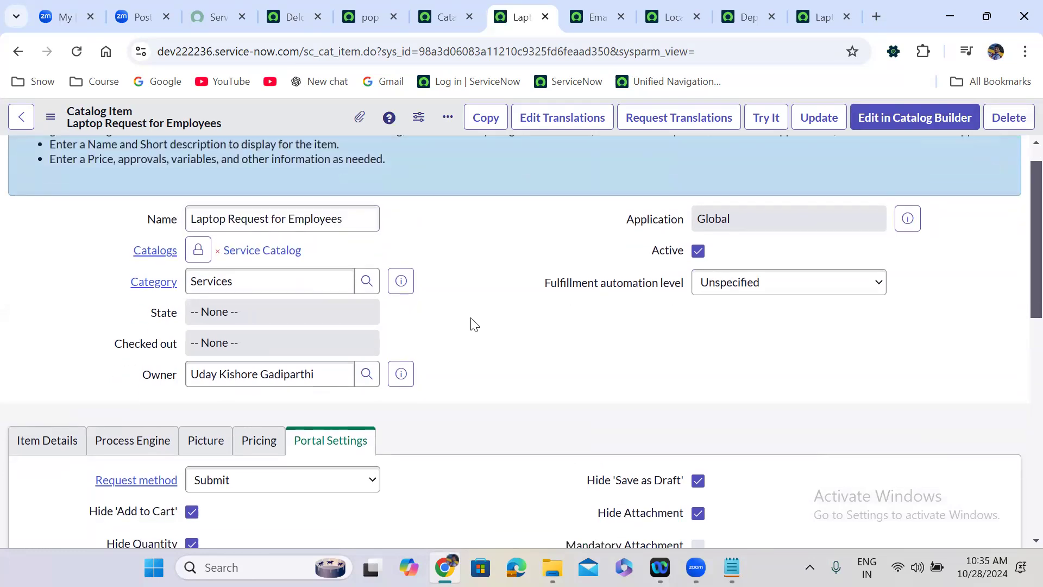
scroll(475, 324, "down", 7)
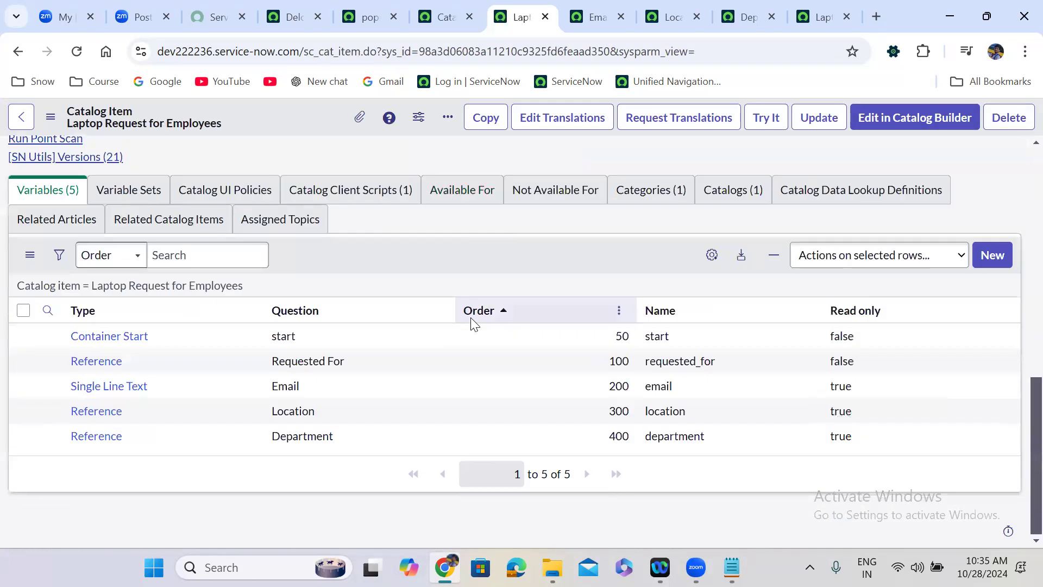
left_click(993, 254)
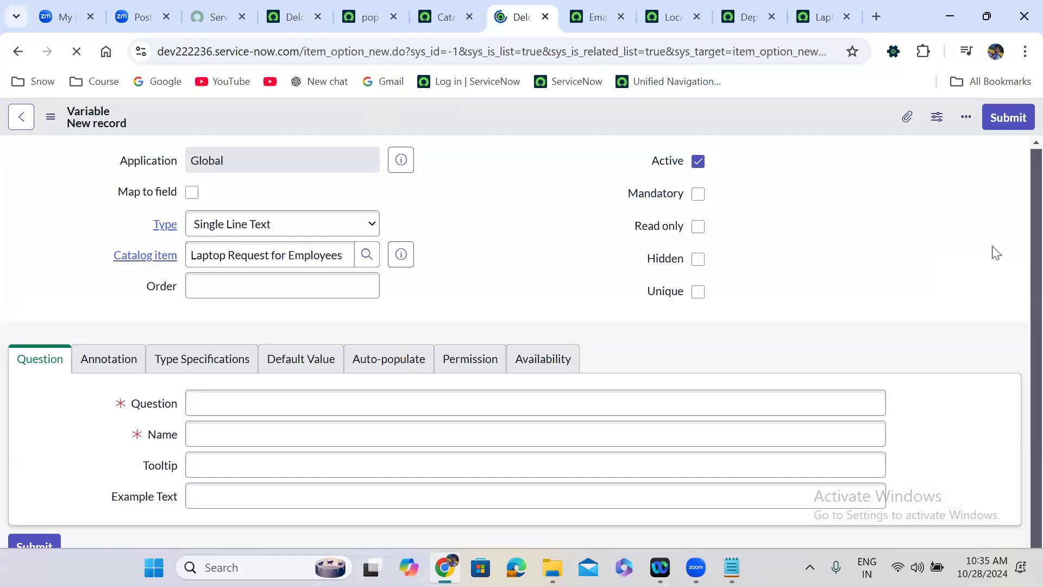
left_click(255, 192)
type("conta")
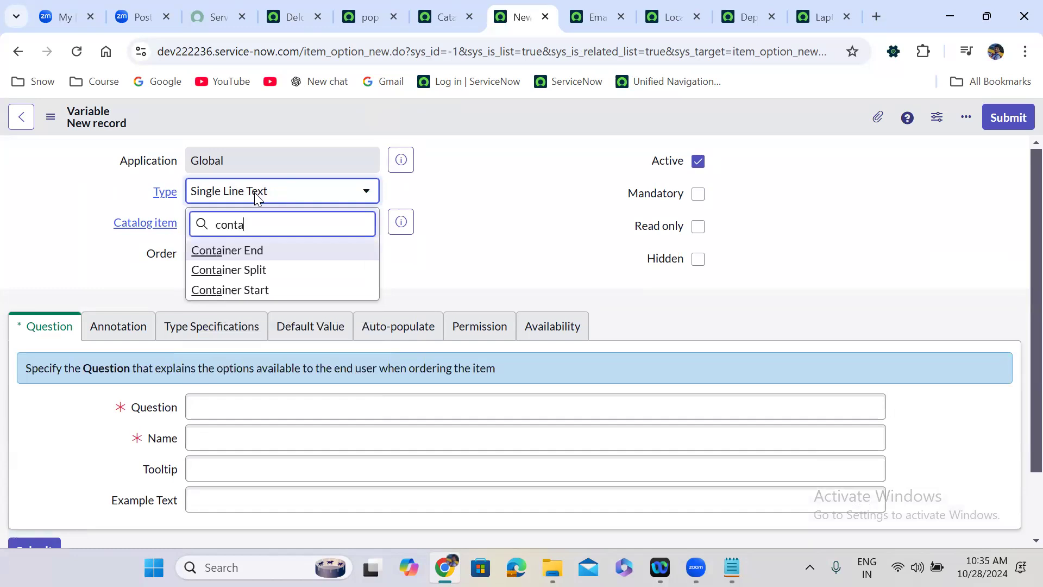
key("Down")
key("Return")
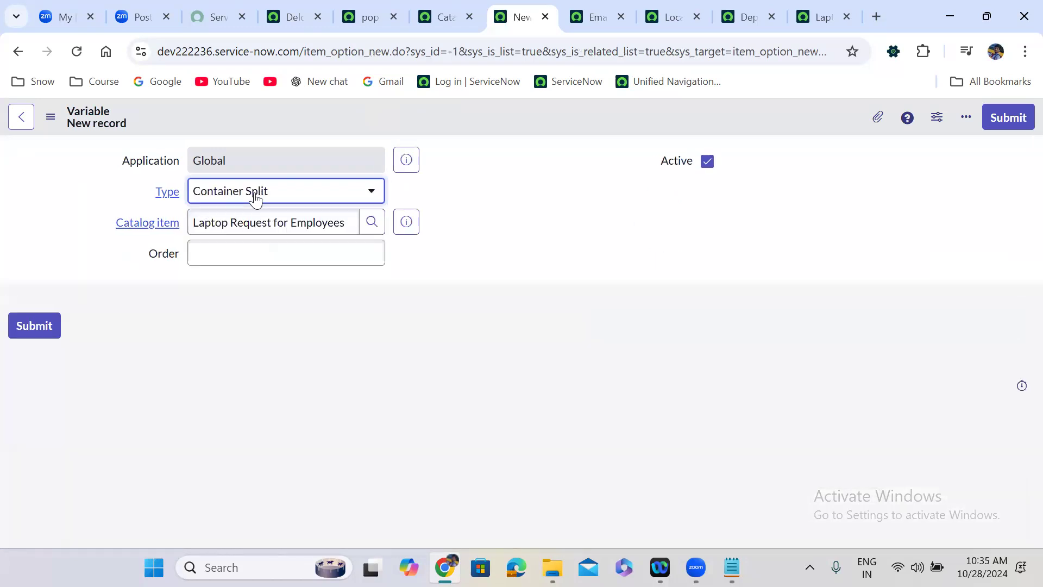
Set the Container Split variable's order to 250 and submit it.
left_click(296, 254)
type("2")
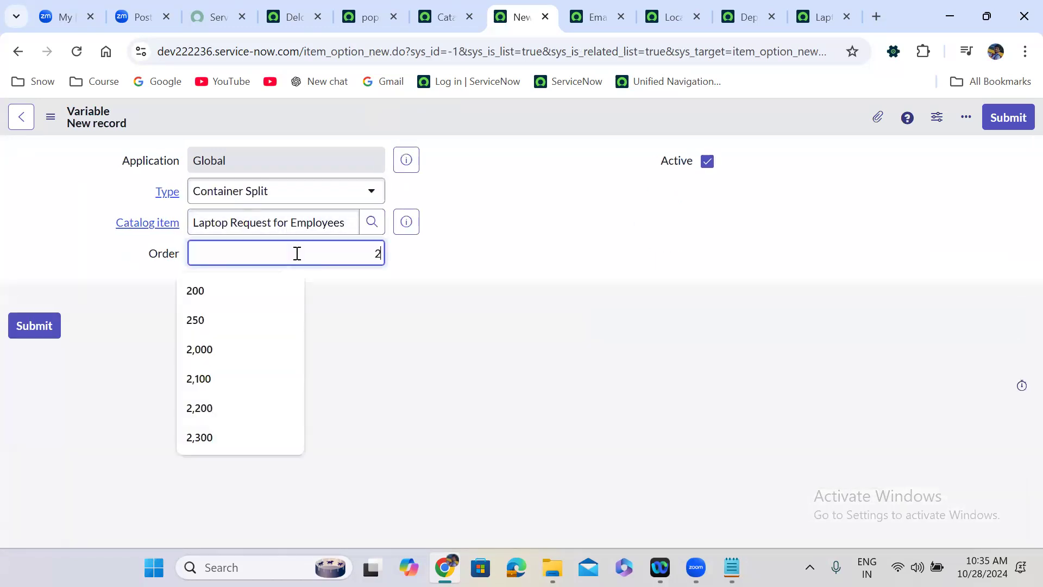
type("50")
left_click(948, 180)
left_click(1012, 122)
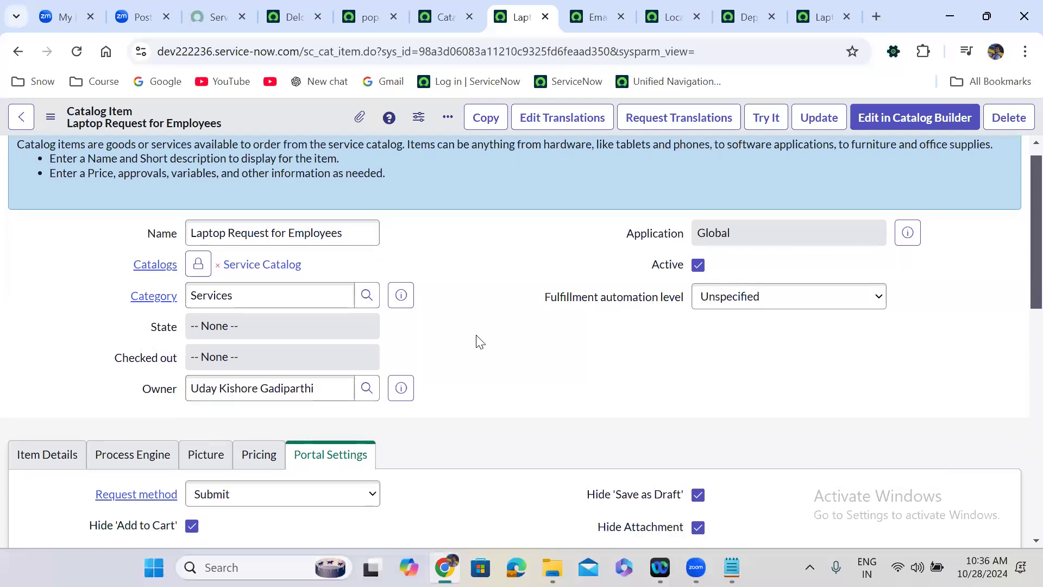
Start one more new variable for the catalog item and search the variable types for "conta".
scroll(479, 341, "down", 15)
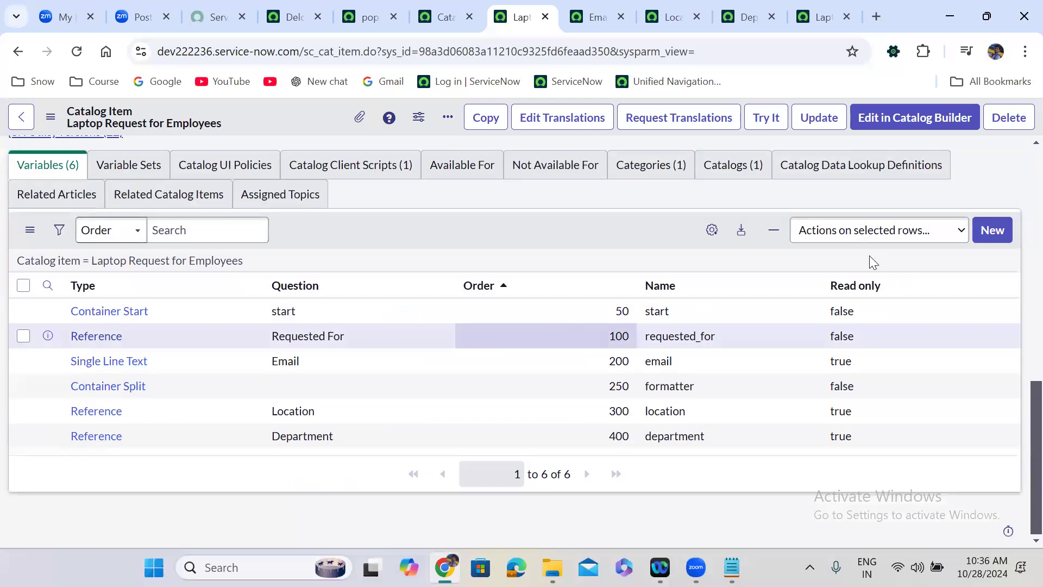
left_click(997, 229)
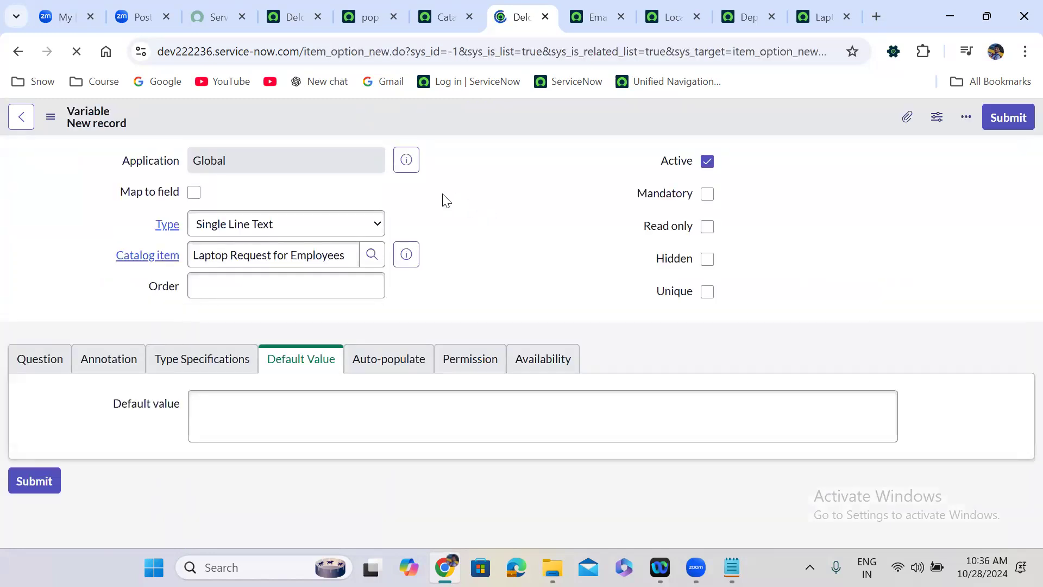
left_click(237, 194)
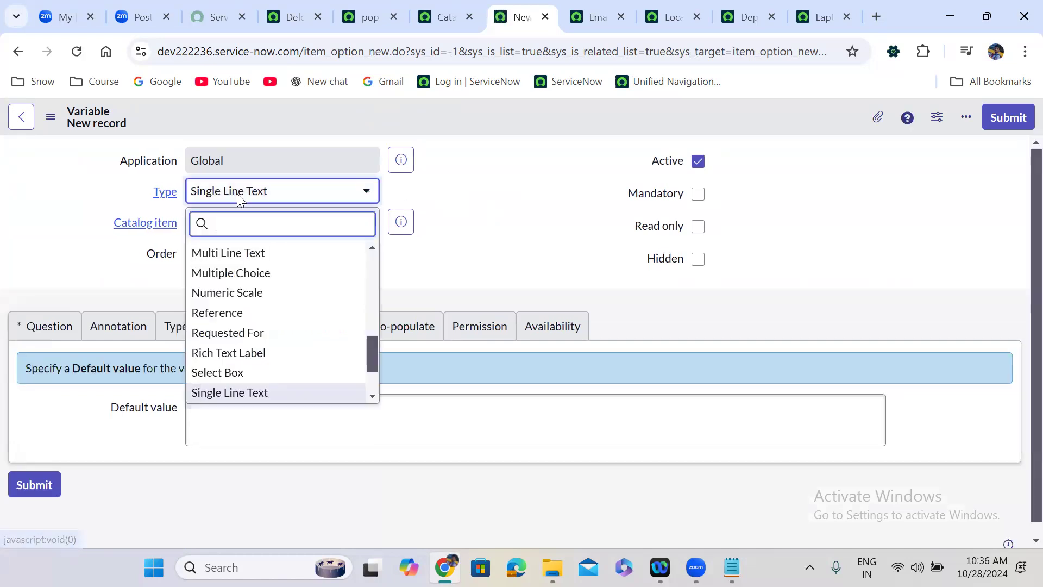
type("conta")
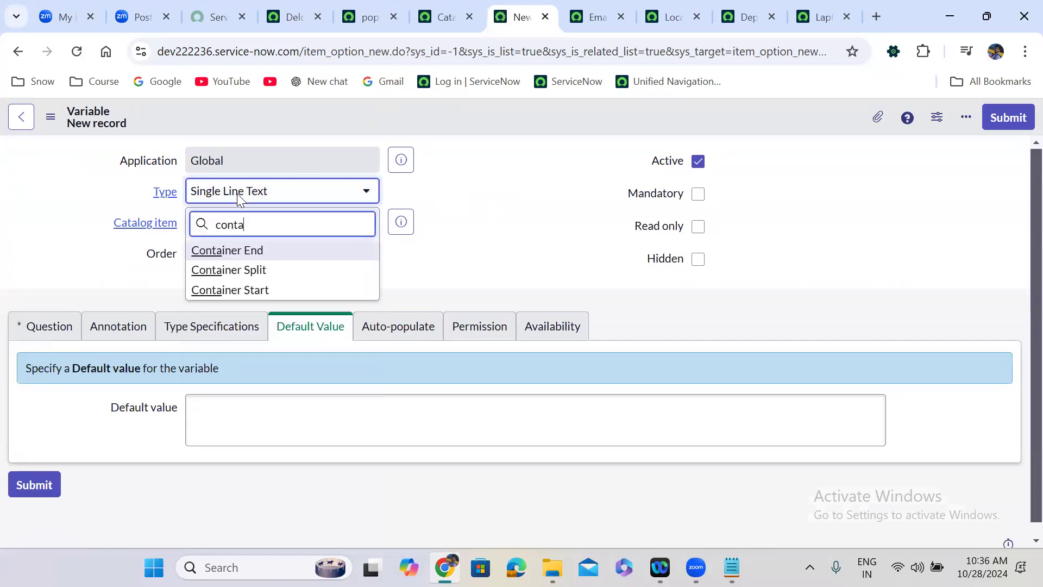
Set the new variable's type to Container End with order 500 and submit it.
key("Return")
left_click(265, 254)
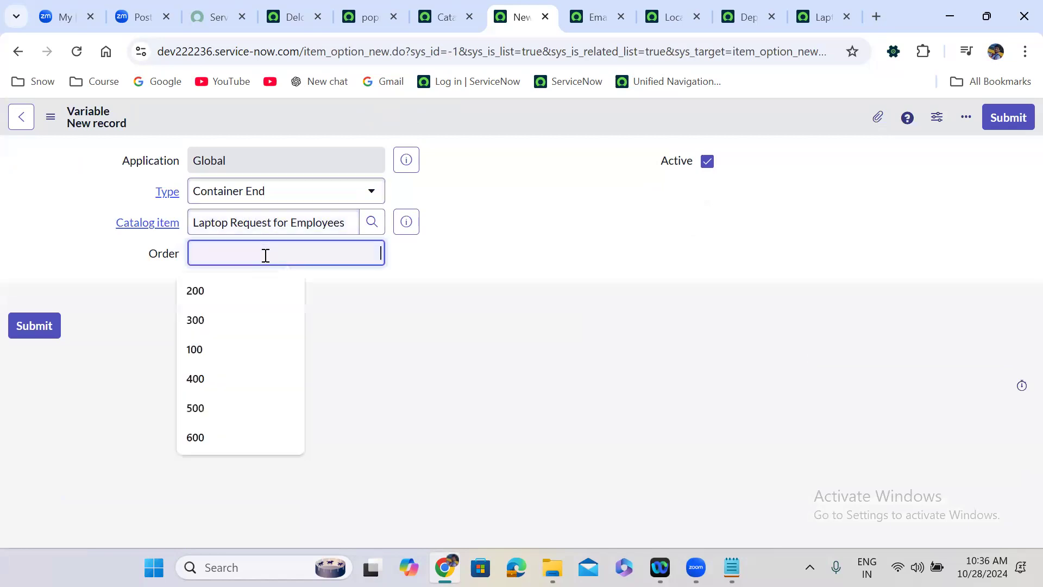
type("5")
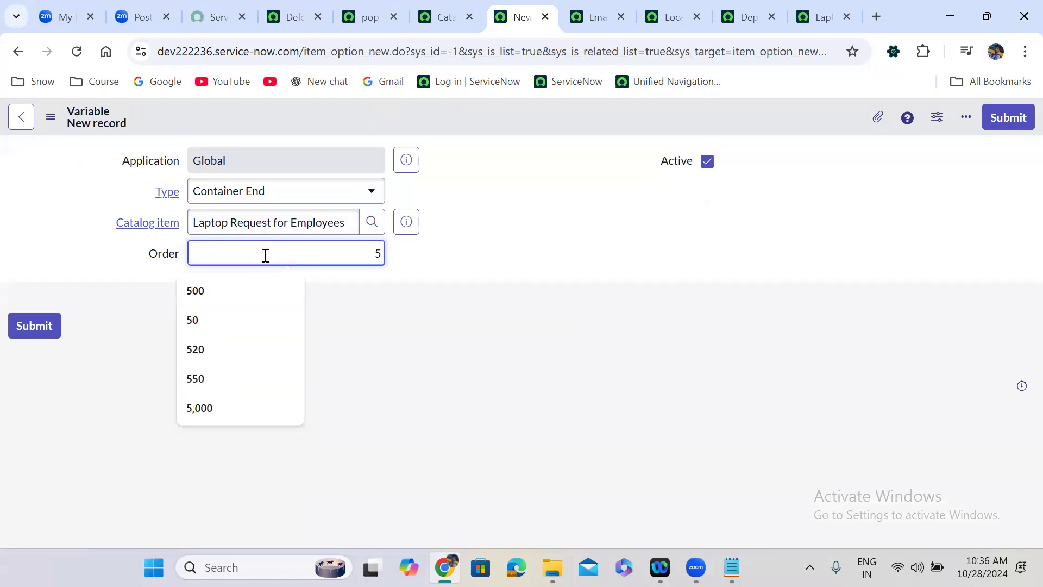
type("00")
left_click(1001, 114)
Reload the Laptop Request for Employees order page to check the layout of its variables.
left_click(818, 17)
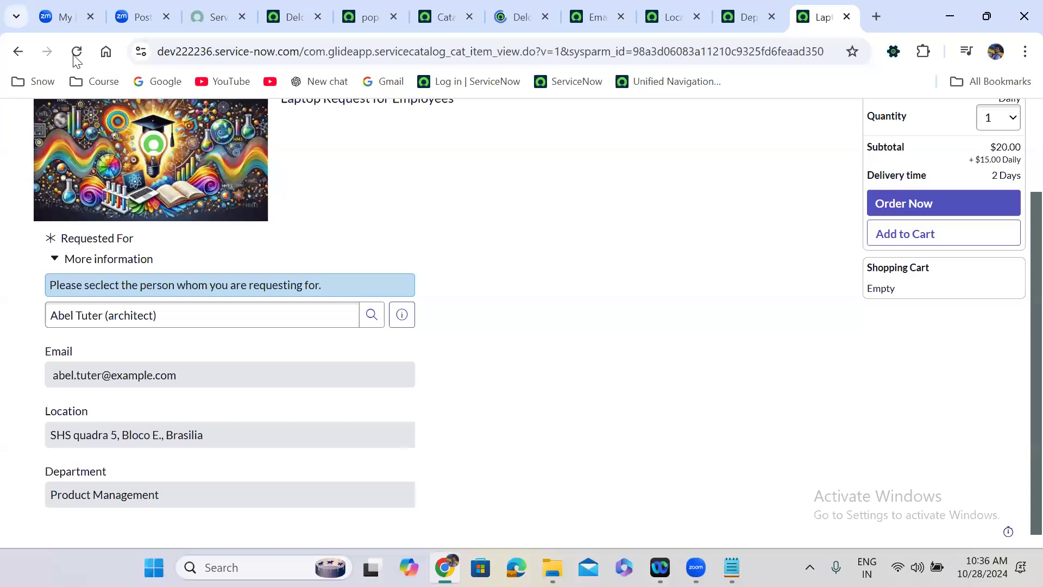
left_click(77, 52)
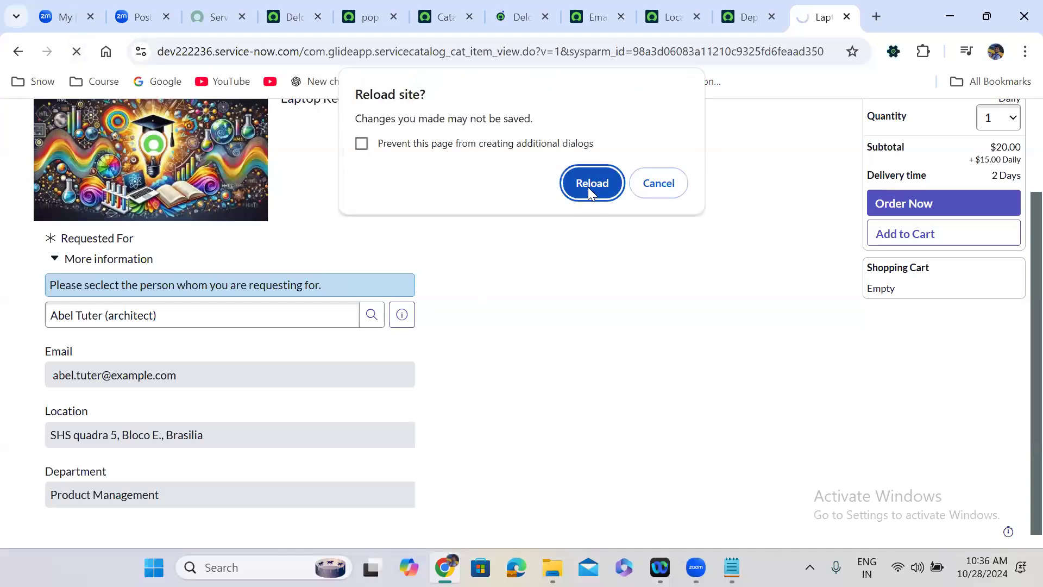
left_click(588, 187)
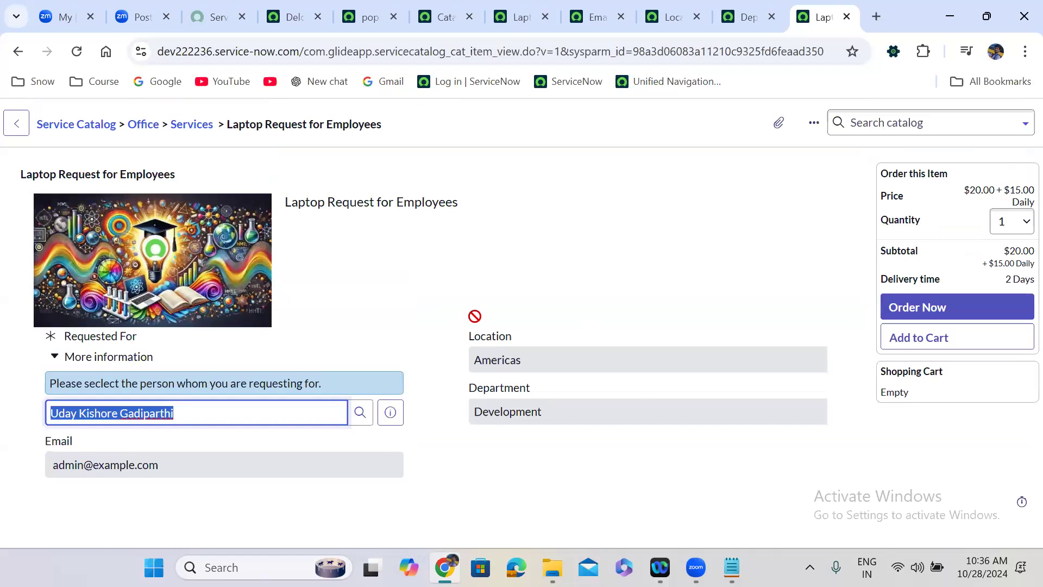
Delete all variables from the Laptop Request for Employees catalog item and confirm the deletion.
left_click(532, 12)
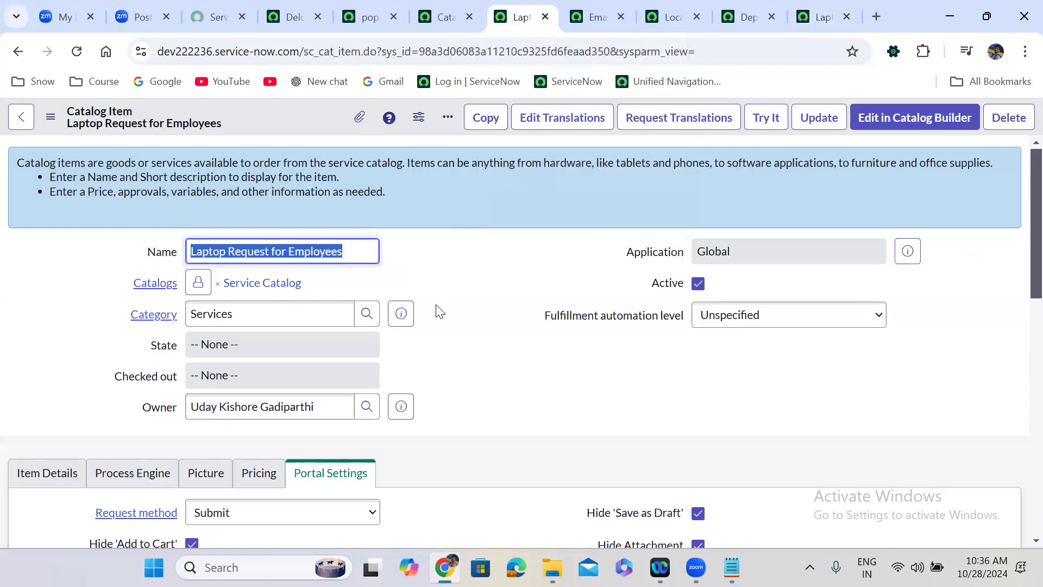
scroll(186, 304, "down", 15)
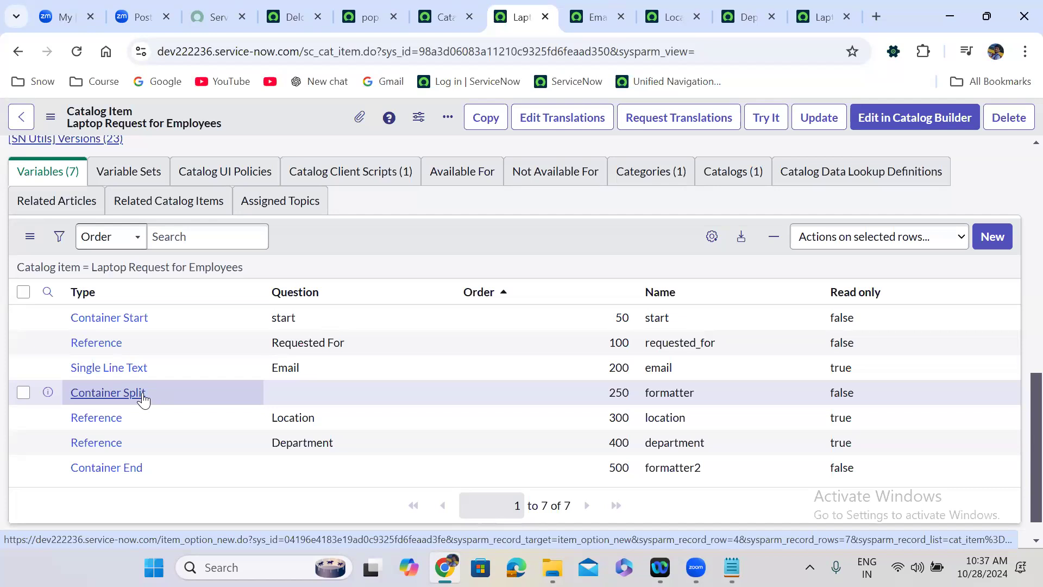
left_click(25, 294)
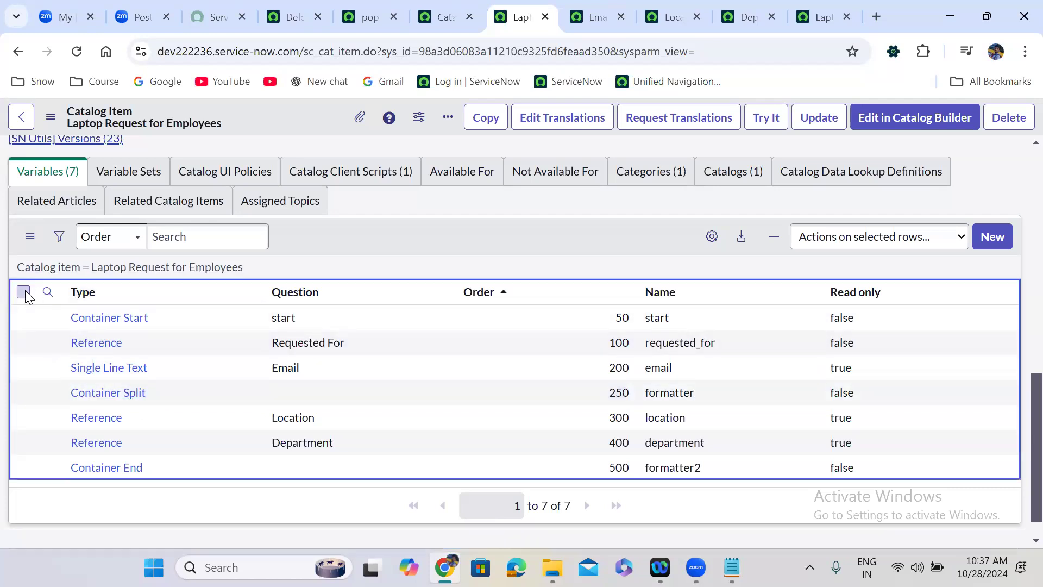
left_click(858, 239)
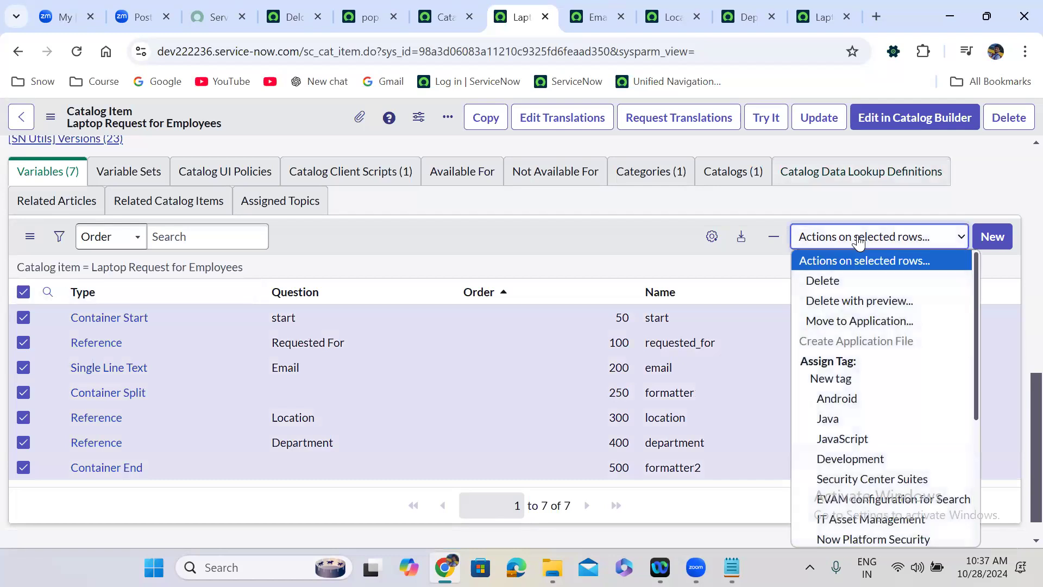
left_click(850, 279)
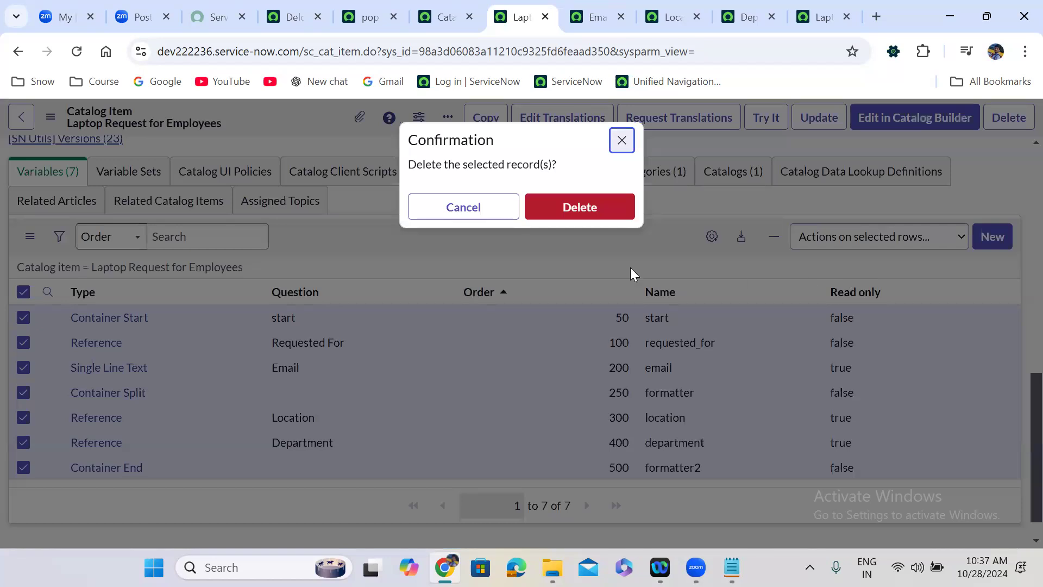
left_click(581, 207)
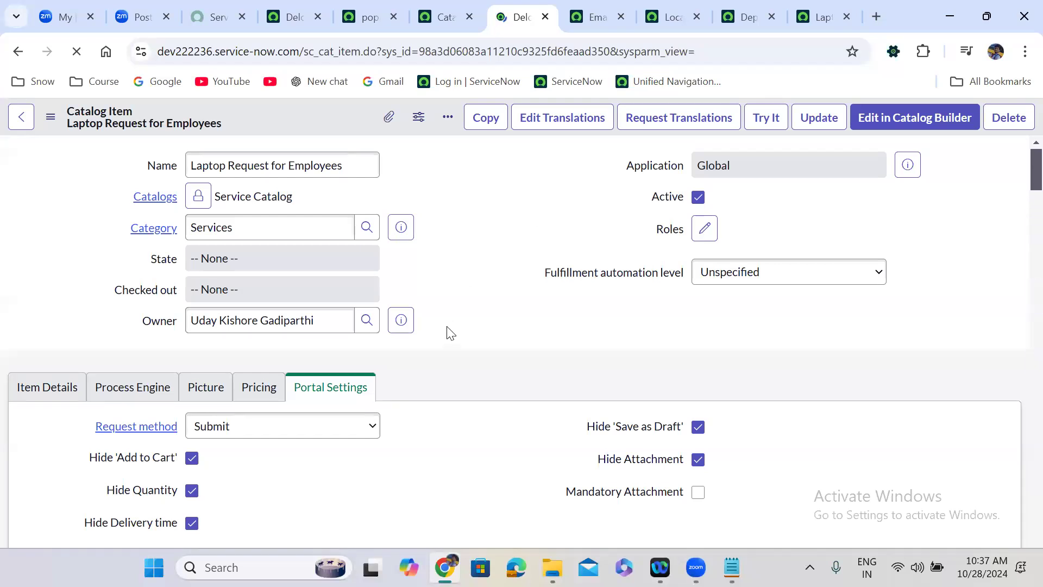
Check the catalog item's details, its Variables list and its Variable Sets list.
scroll(447, 330, "down", 4)
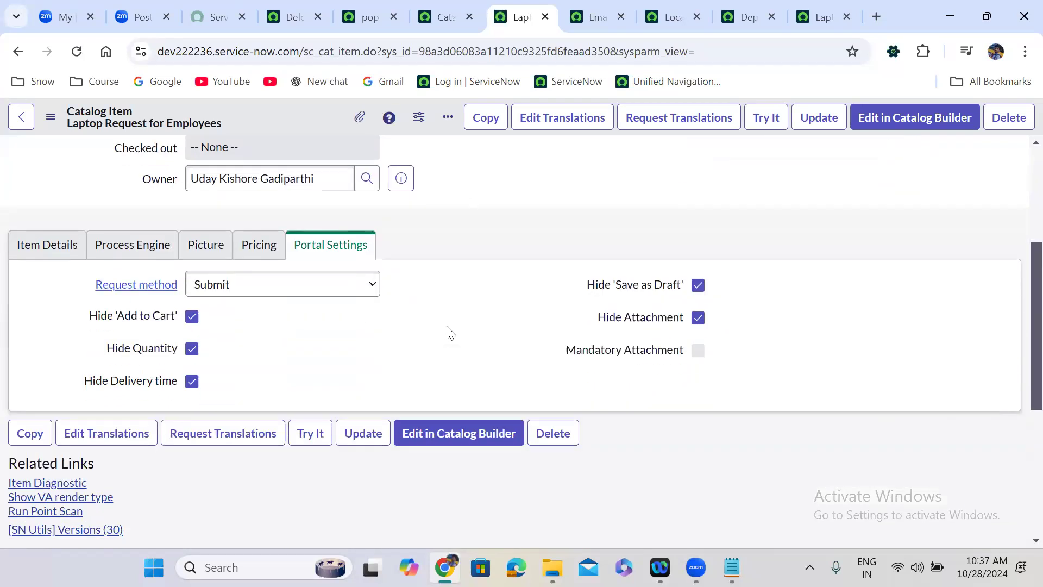
left_click(46, 246)
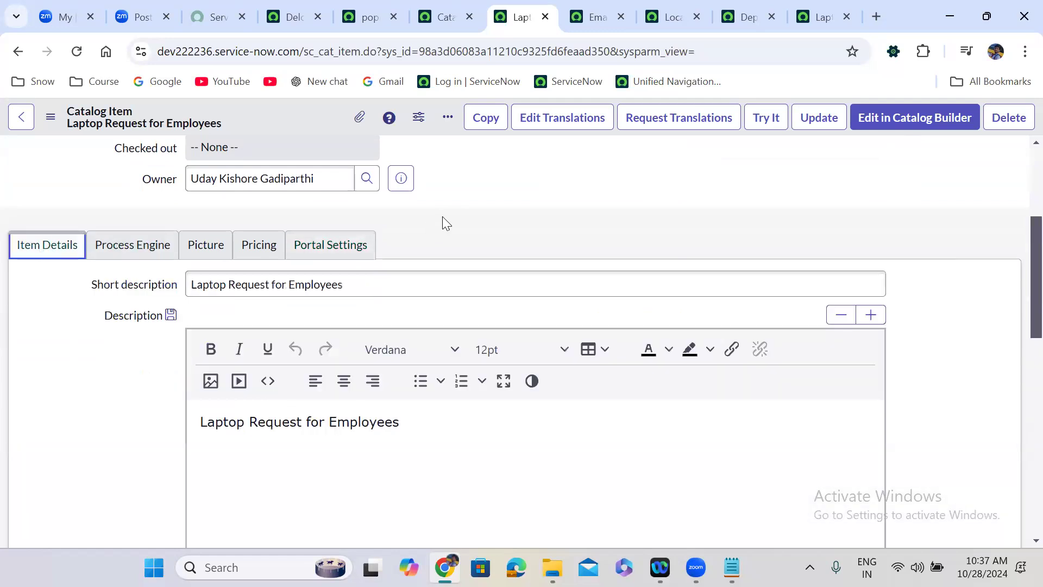
scroll(442, 216, "down", 15)
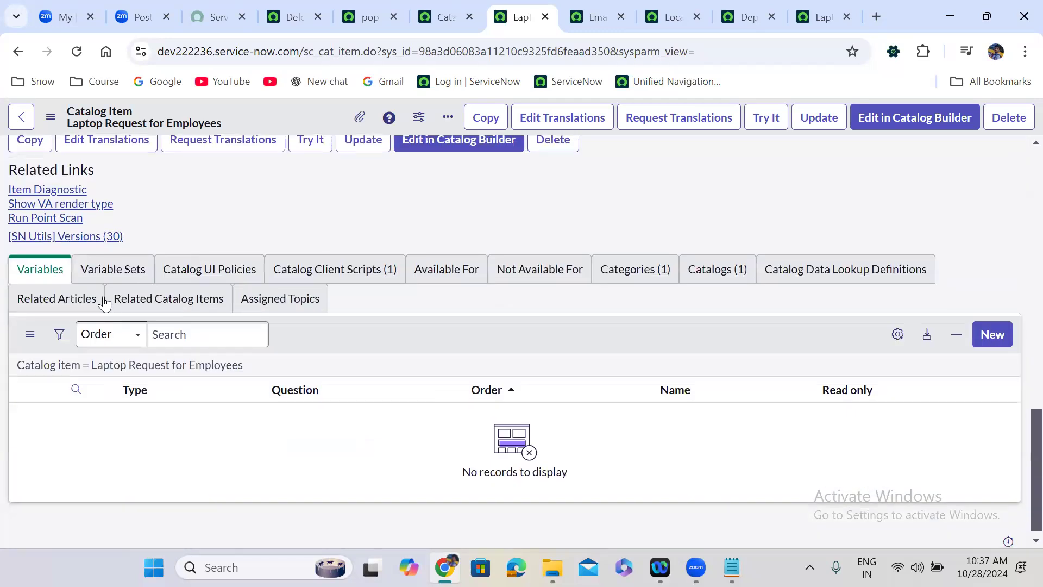
left_click(52, 275)
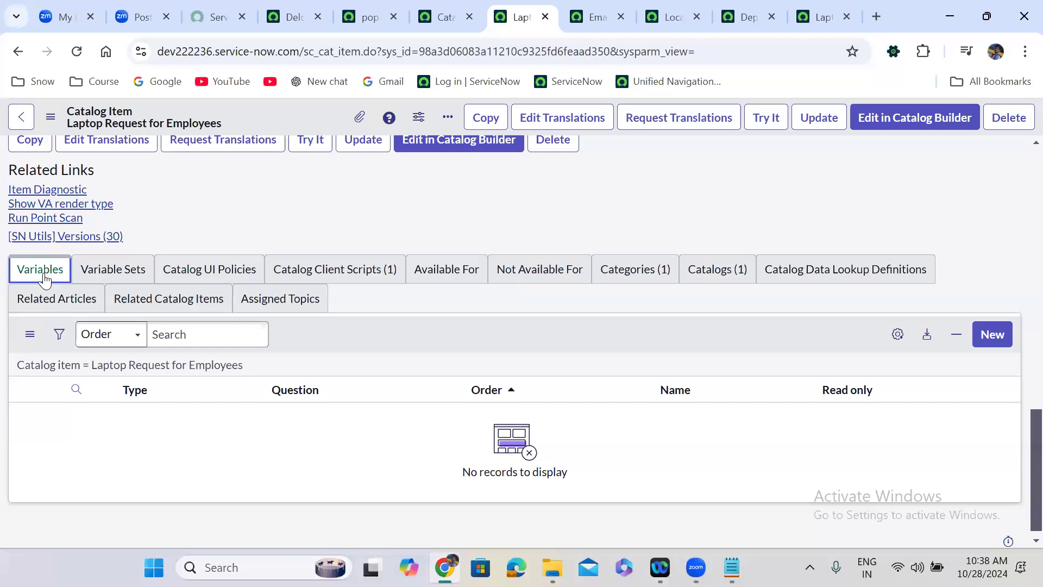
left_click(128, 276)
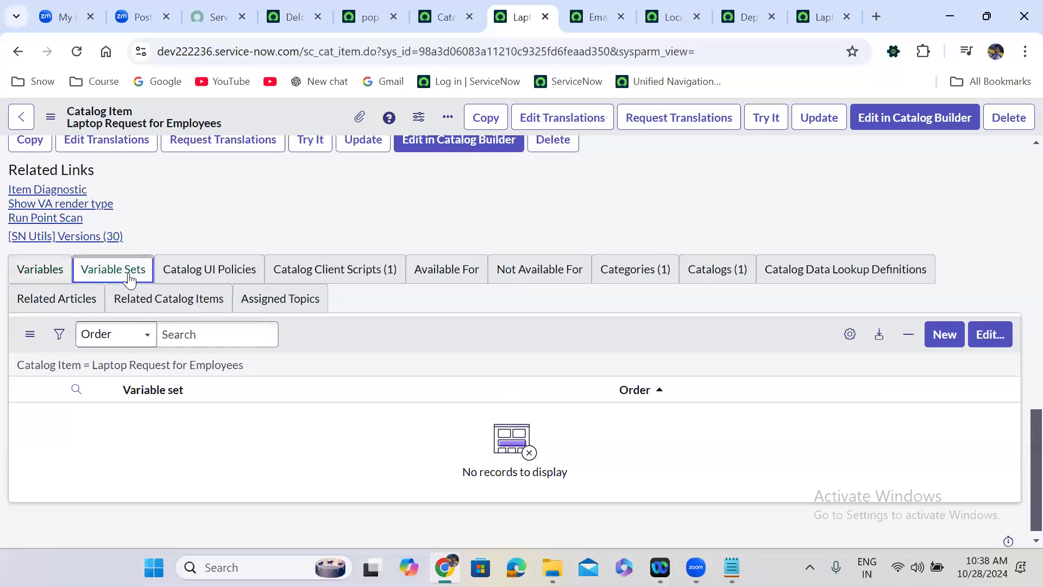
Switch to Notepad and add the definition "Variable Sets: are set of variables that can be recused" below the Catalog Items note.
left_click(732, 567)
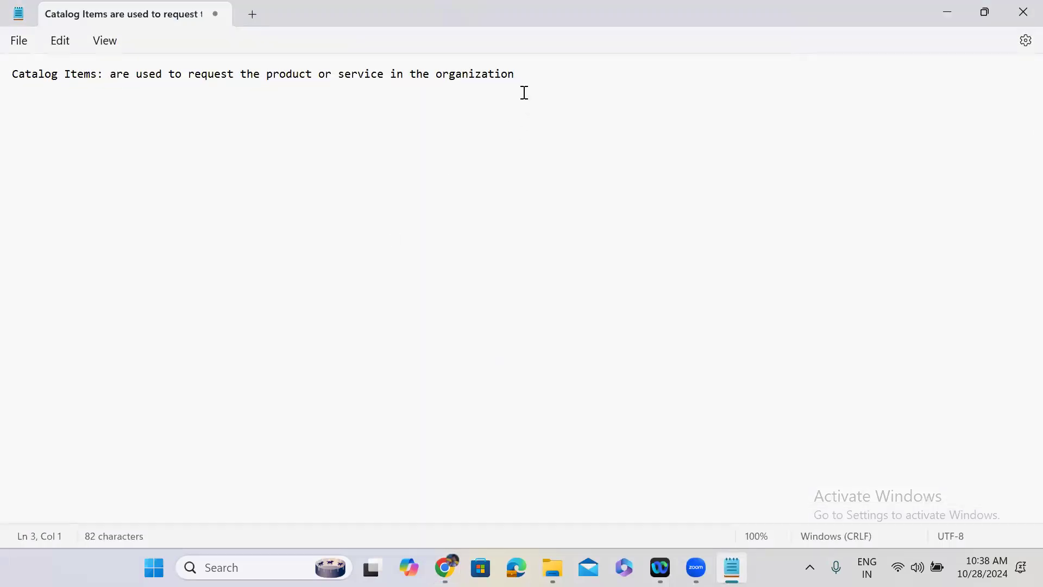
key("Return")
type("Variable Sets:")
key("Return")
key("Return")
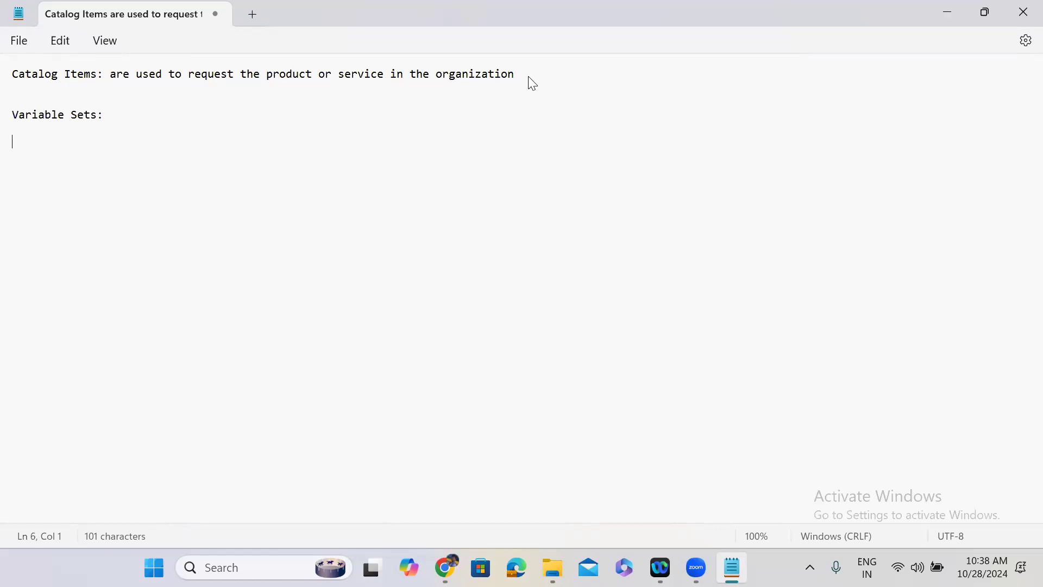
left_click(126, 114)
type("are set of variables ")
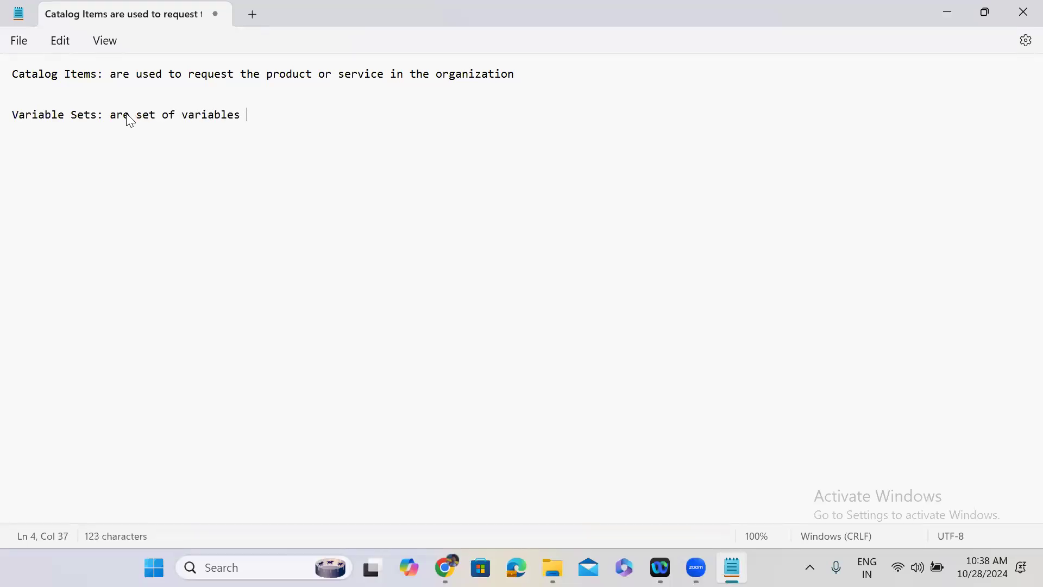
type("that can be recused")
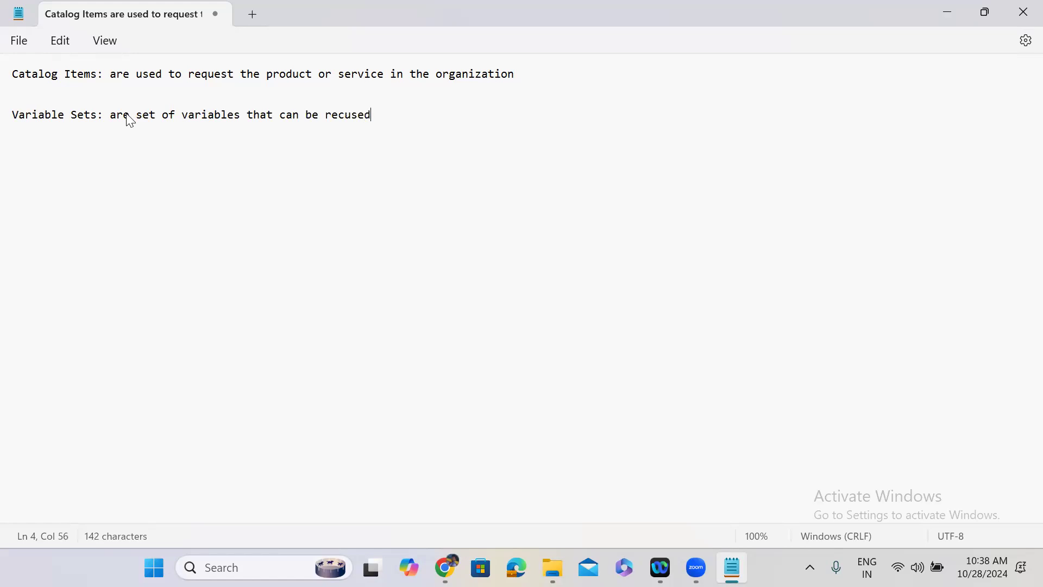
List "Single Line Variable Set" and "Multiline Variable Set" under the Variable Sets definition, and return to the browser.
key("Return")
key("Return")
type("Single Line Variabl")
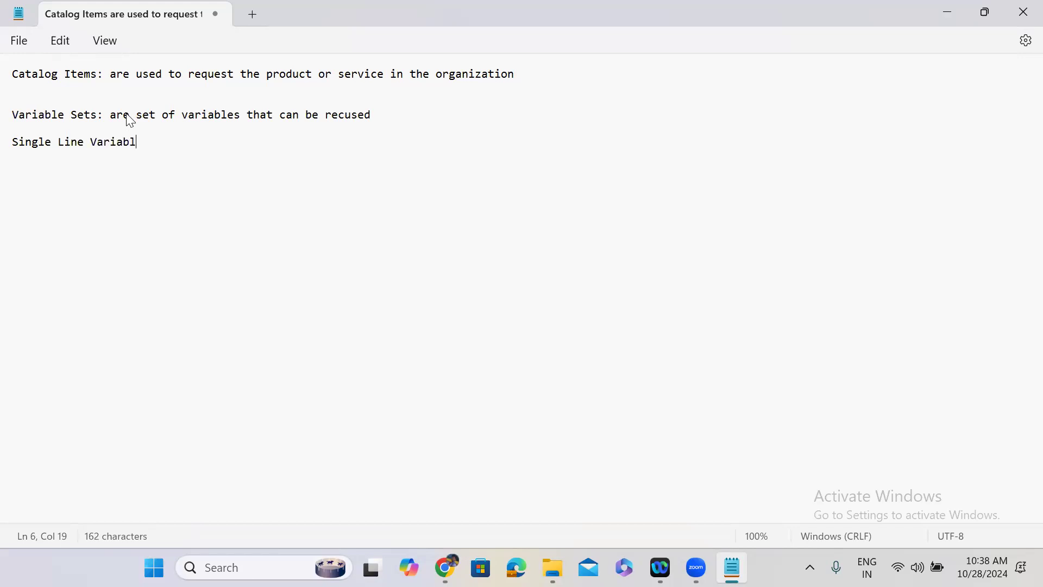
type("e Set")
key("Return")
type("Multiline Variable Set")
key("Return")
key("Return")
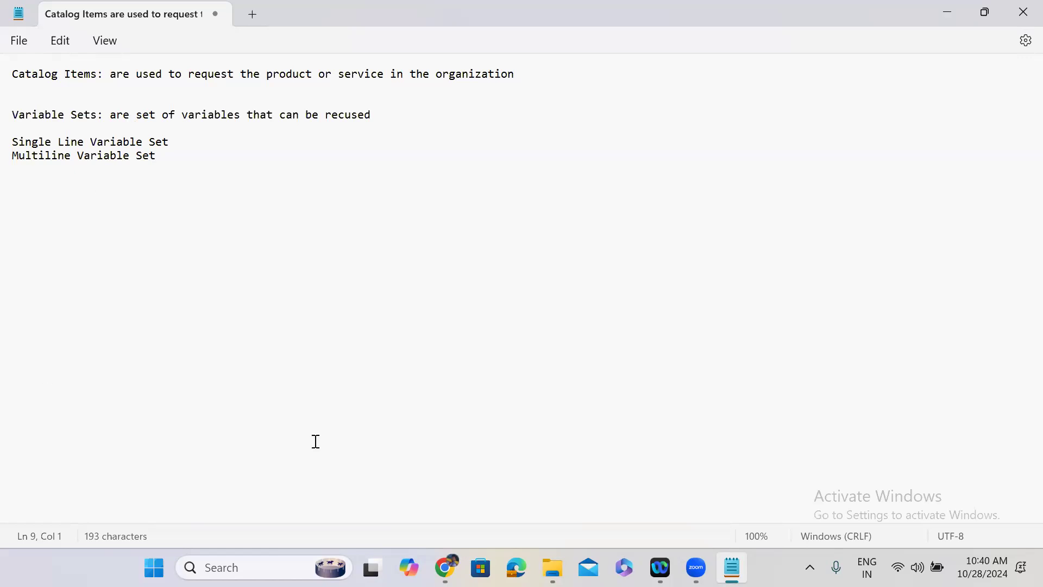
left_click(938, 13)
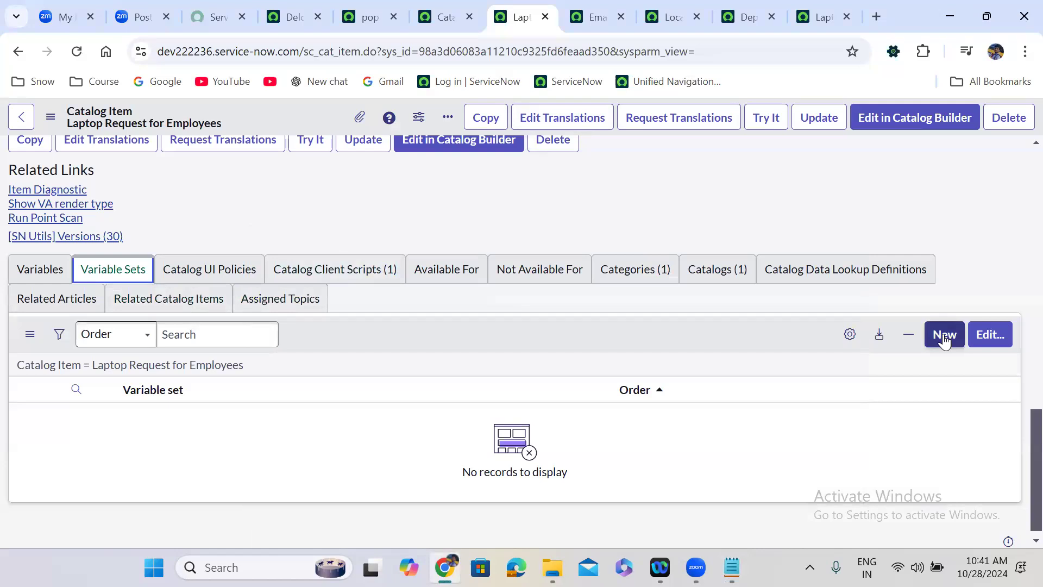
Search the ServiceNow navigator for "variable sets" and open the Variable Sets list under Catalog Variables.
left_click(297, 20)
left_click(100, 128)
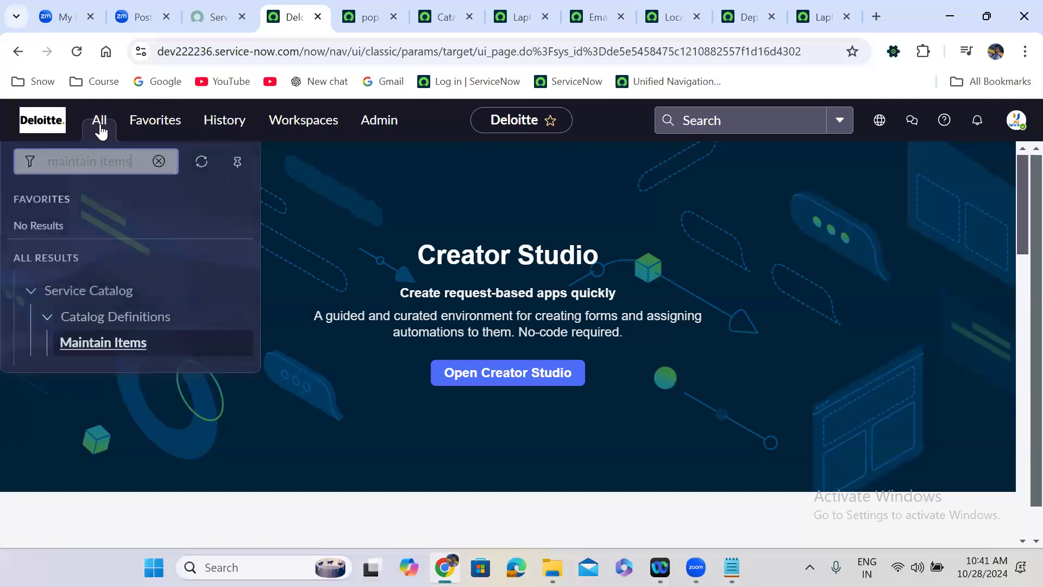
key("ctrl+a")
key("BackSpace")
type("variab")
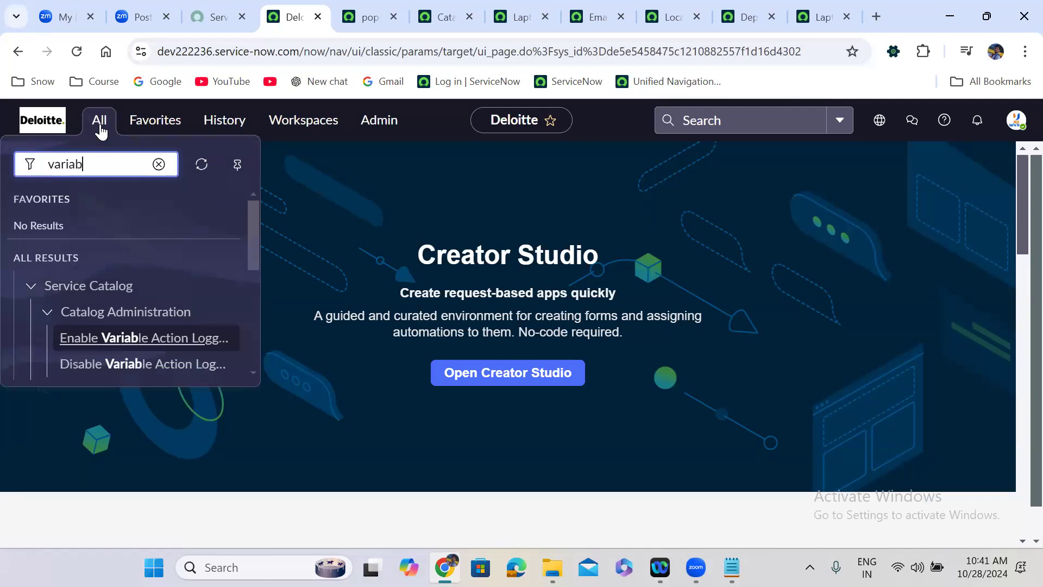
type("le sets")
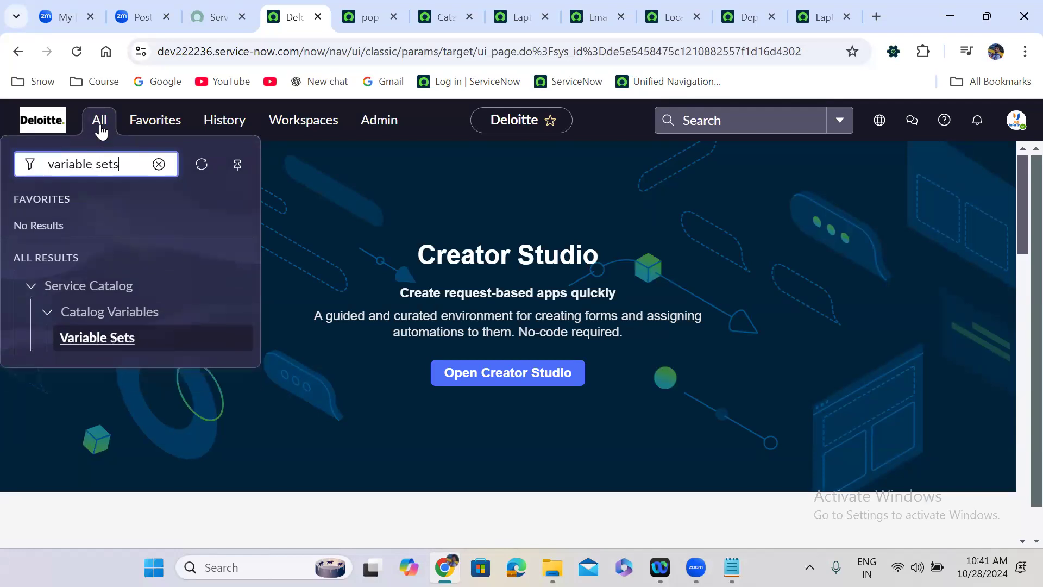
left_click(103, 339)
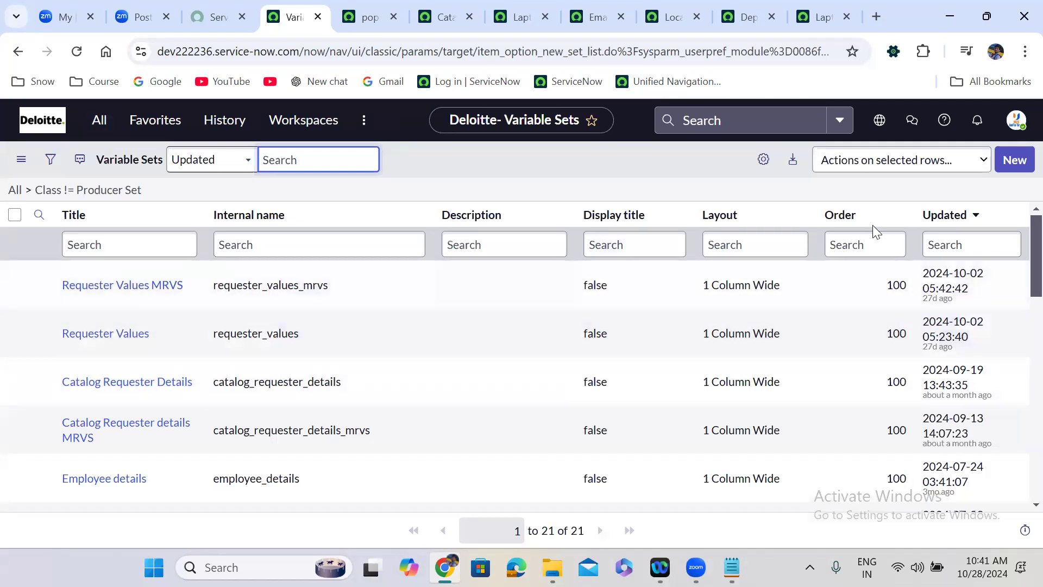
left_click(14, 288)
left_click(15, 286)
left_click(15, 333)
left_click(908, 163)
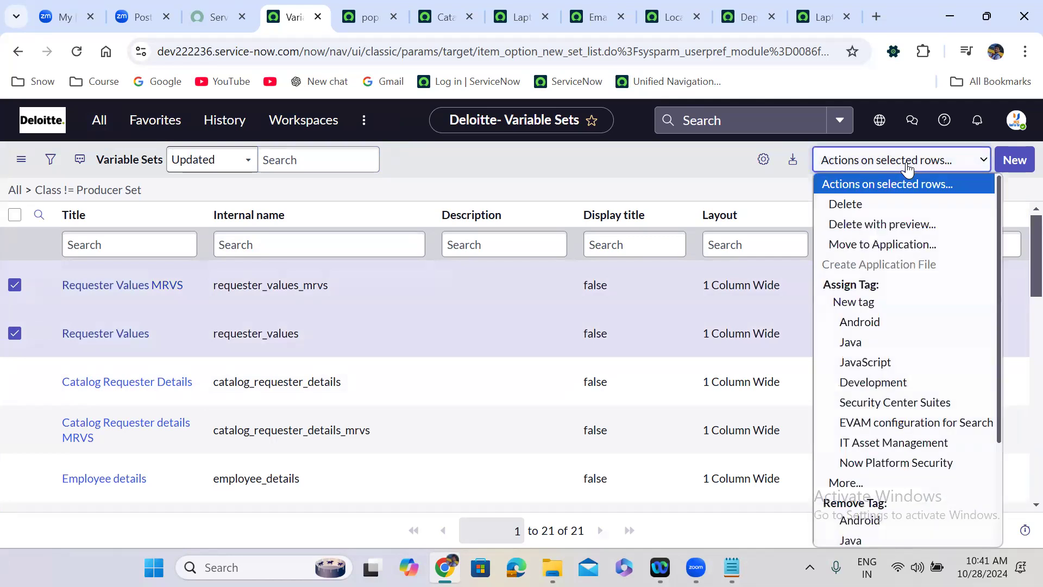
left_click(703, 179)
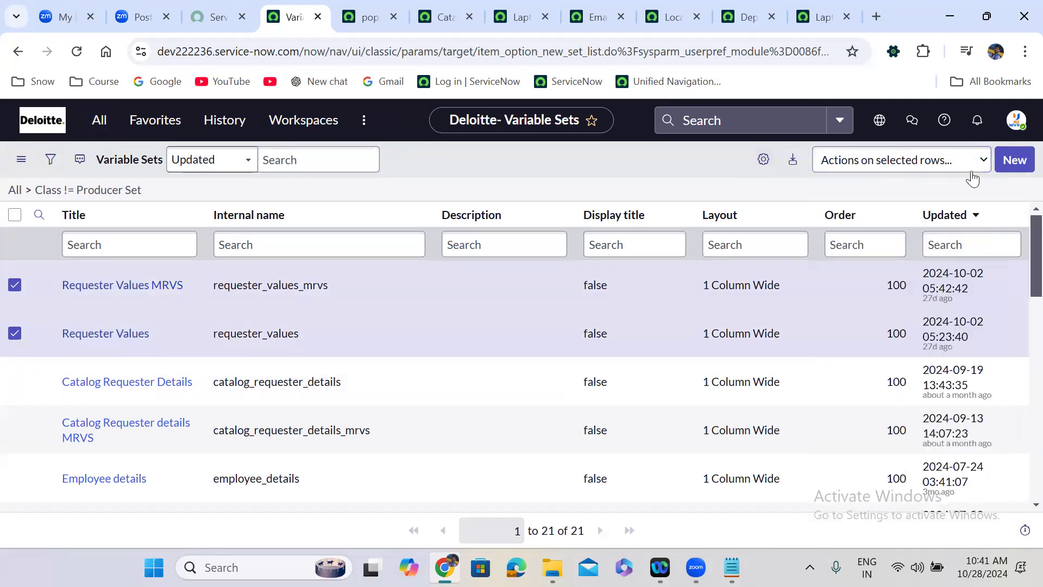
Start a new variable set, and reword both variable set types in the Notepad notes to use "Row".
left_click(1016, 159)
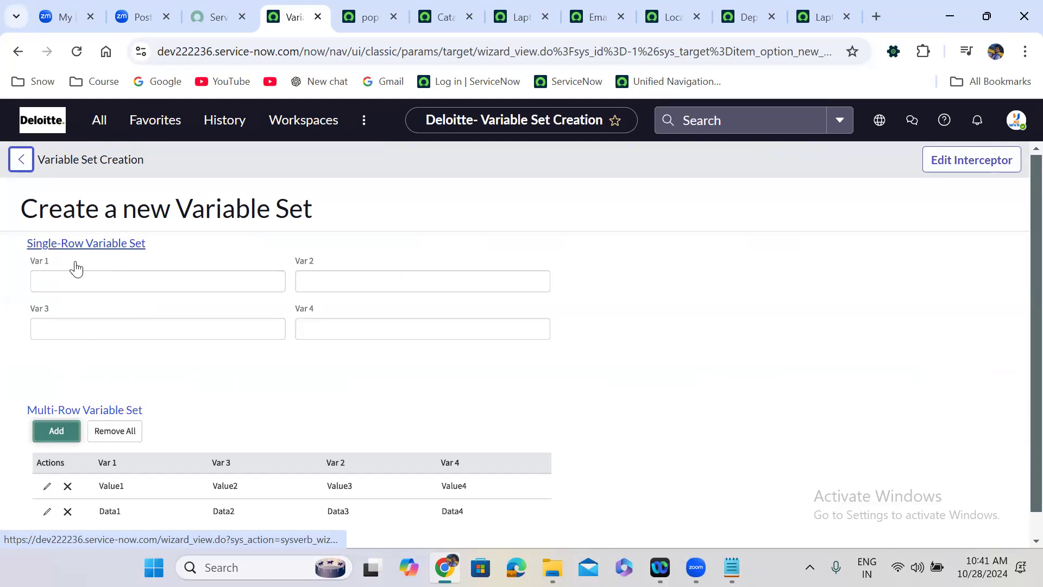
left_click(732, 567)
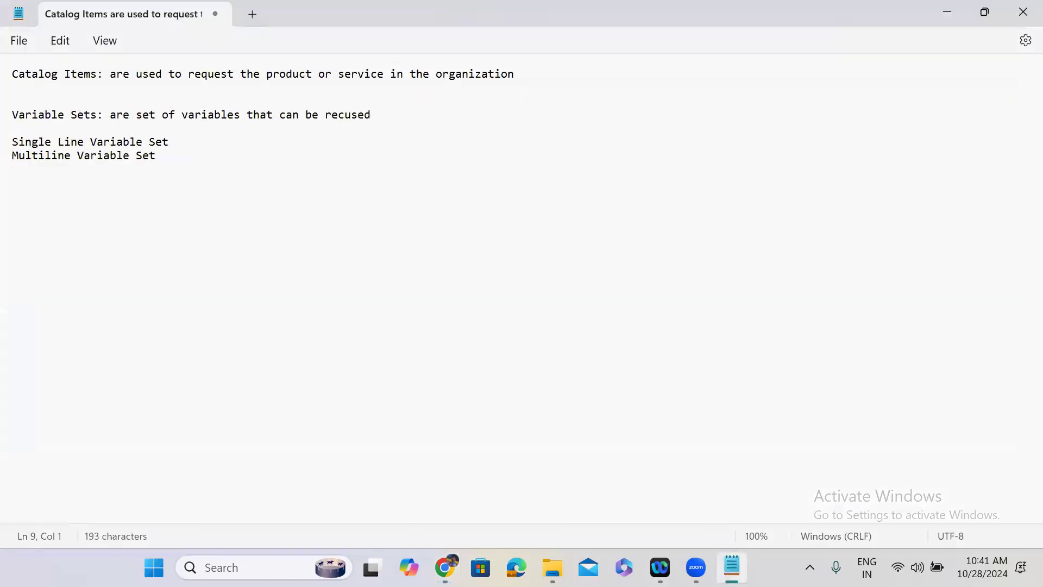
double_click(65, 144)
type("Row")
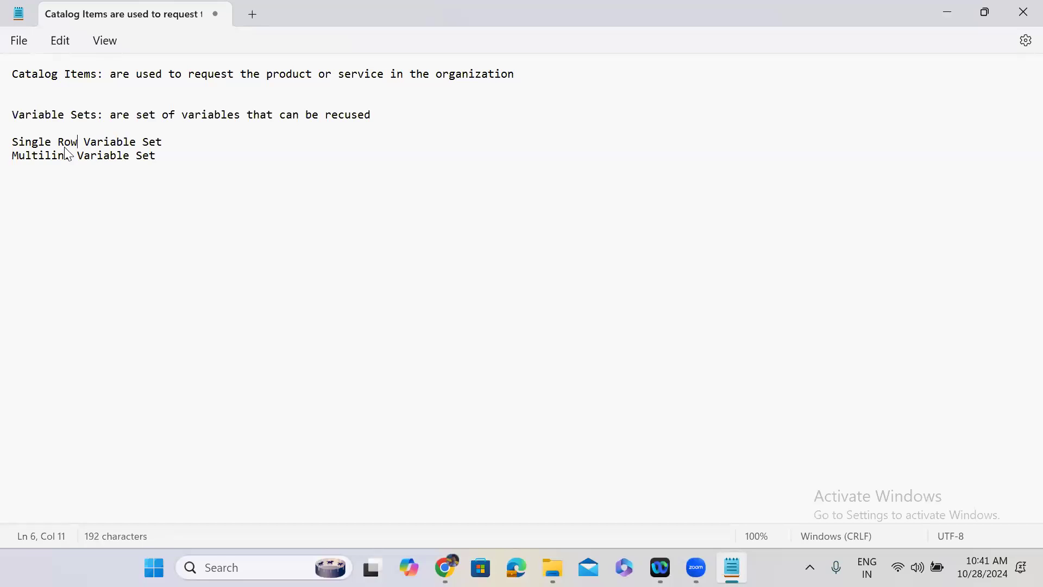
left_click(67, 158)
key("BackSpace")
key("BackSpace")
key("BackSpace")
key("BackSpace")
type("Row")
left_click(935, 9)
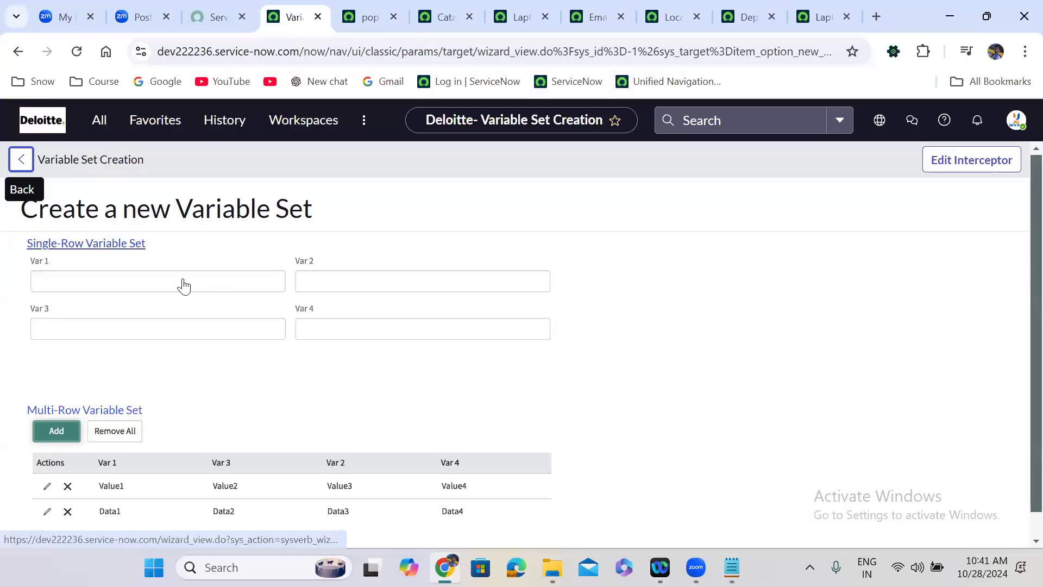
Choose a Single-Row Variable Set and title it "Laptop Requester Details".
left_click(92, 244)
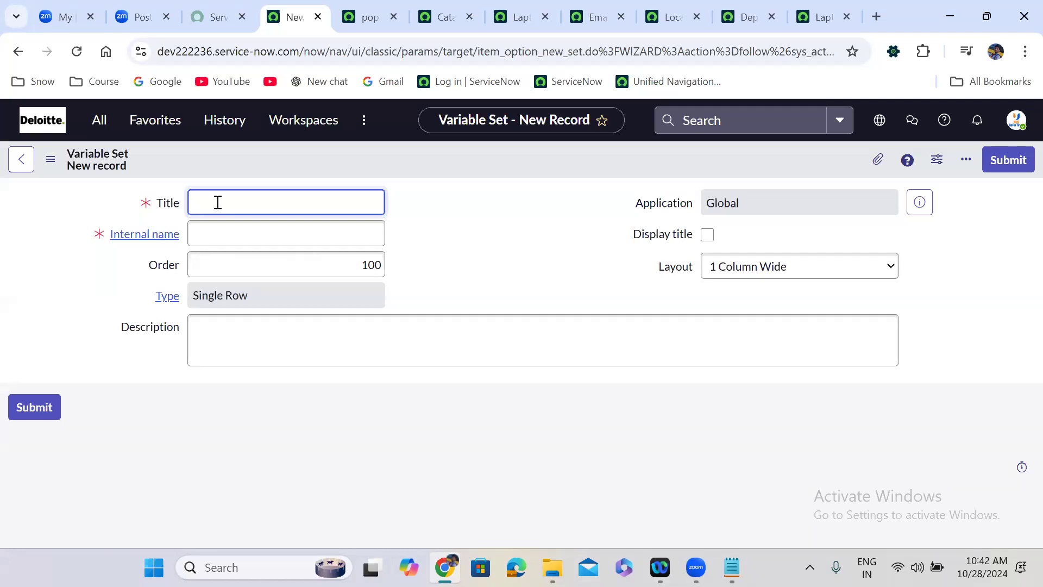
type("Laptop Requester Detaik")
key("BackSpace")
type("ls")
left_click(433, 240)
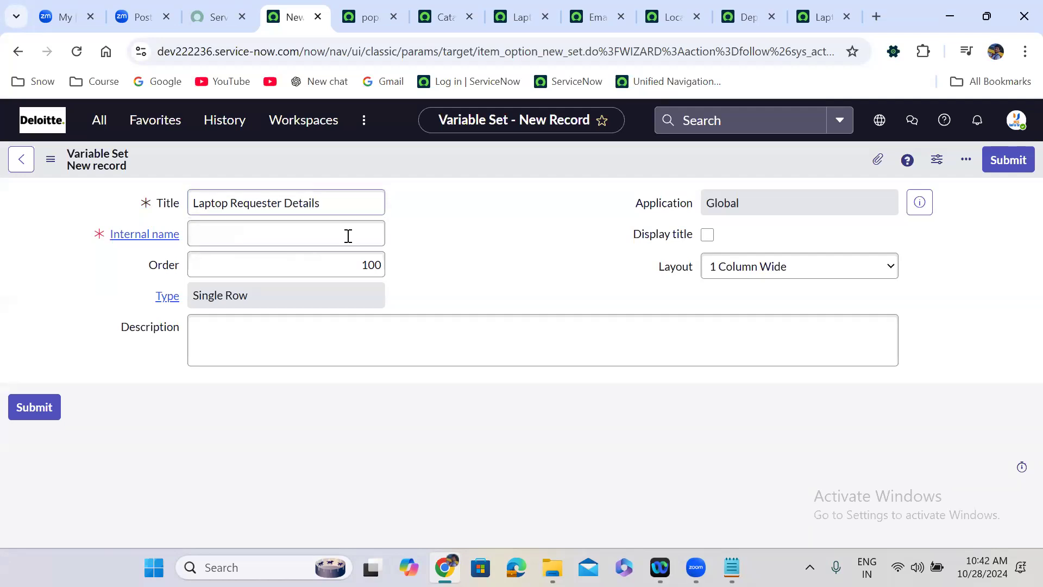
Check the title and internal name of the Laptop Requester Details variable set, and save the record without leaving the form.
double_click(268, 229)
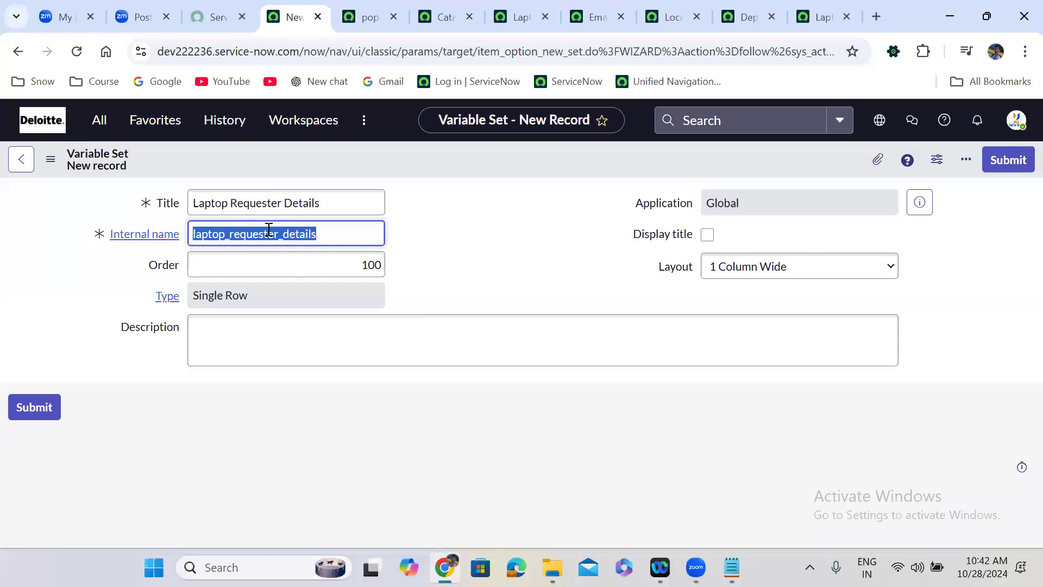
triple_click(221, 201)
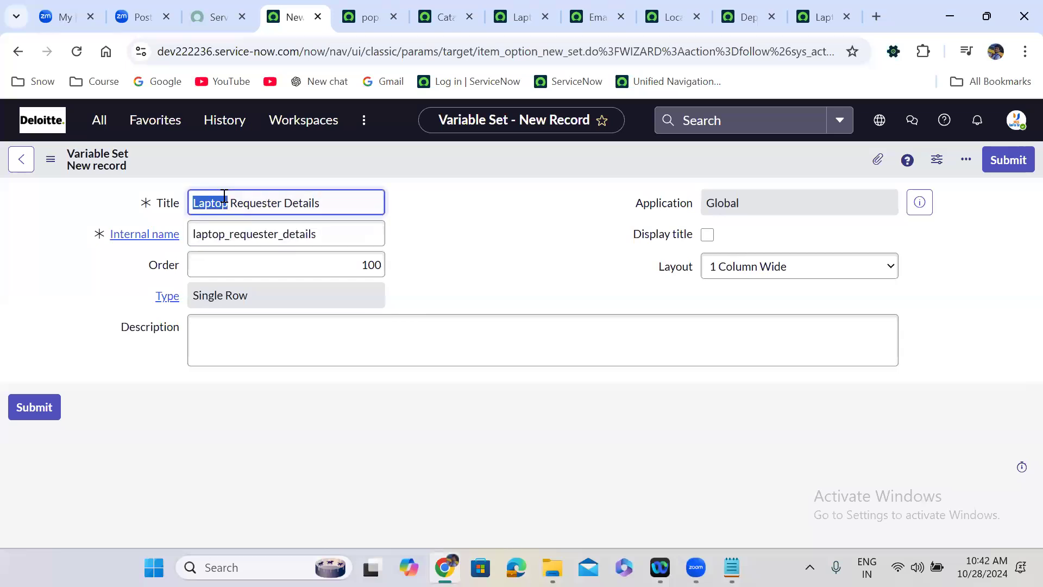
left_click(288, 238)
double_click(288, 238)
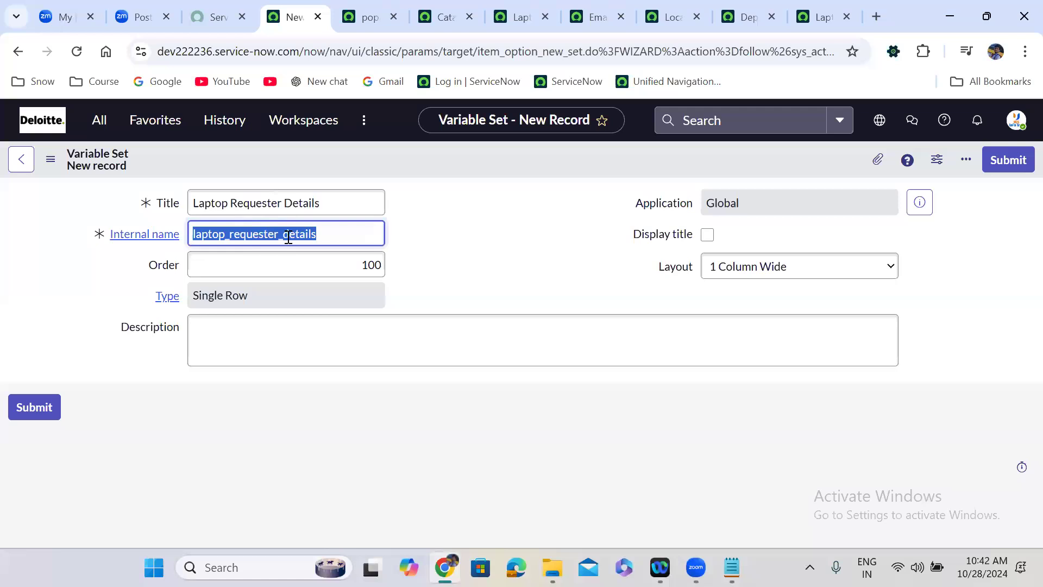
right_click(472, 148)
left_click(505, 160)
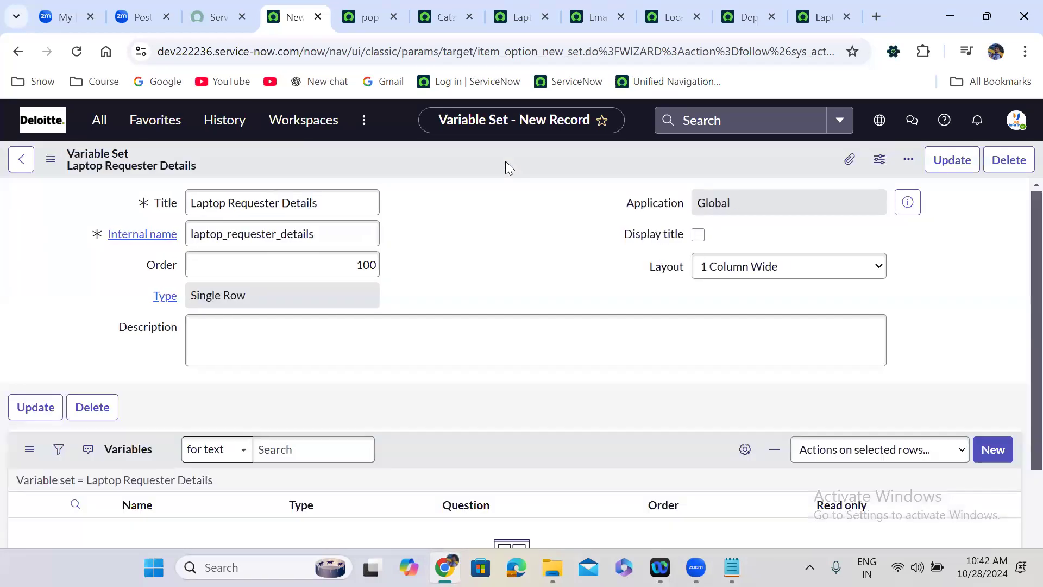
Start a new variable in the Laptop Requester Details set, with type Reference and order 100.
left_click(482, 286)
scroll(481, 286, "down", 1)
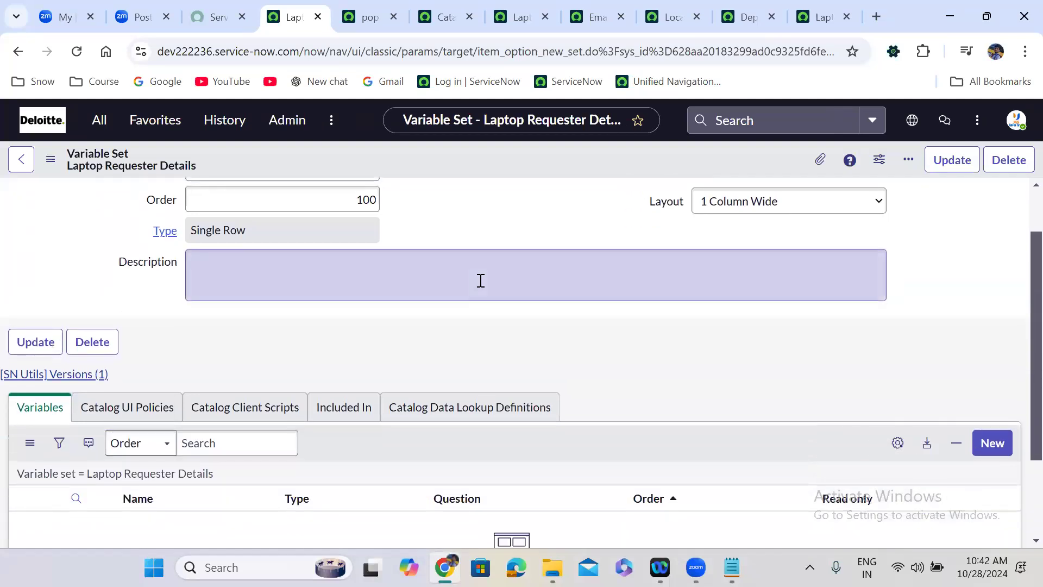
scroll(481, 280, "up", 1)
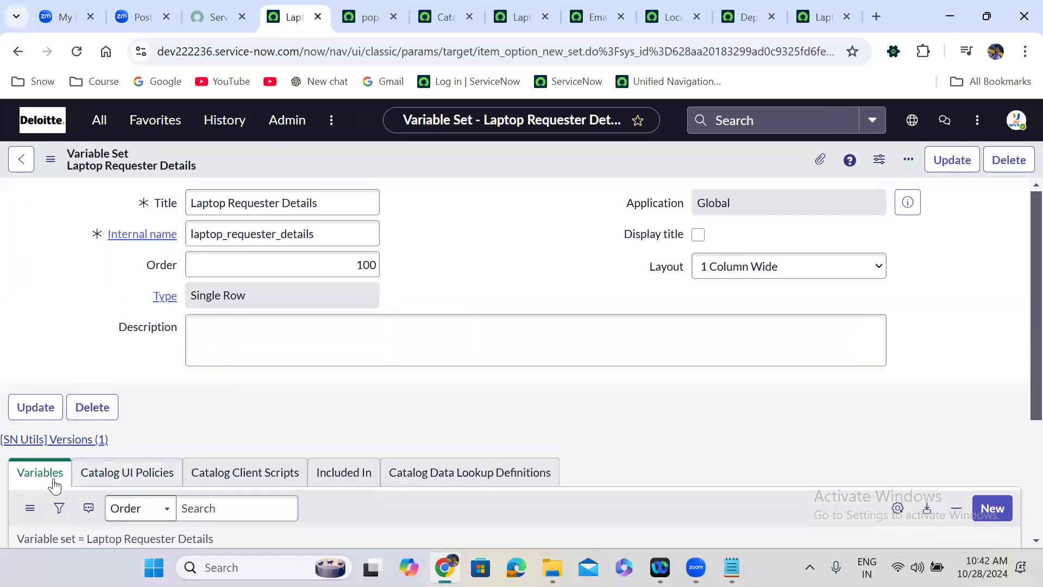
left_click(50, 479)
scroll(237, 418, "down", 3)
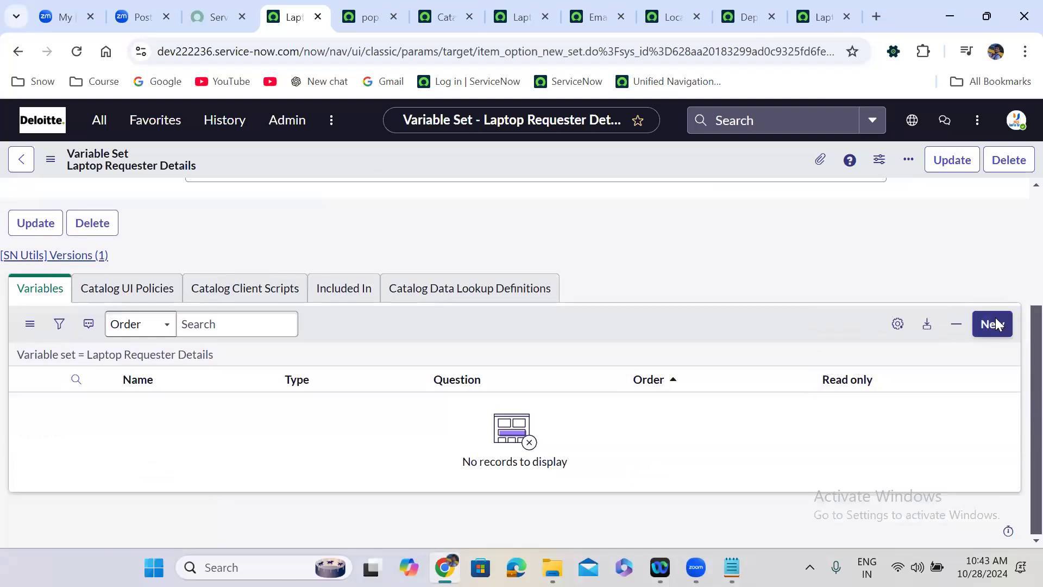
left_click(996, 323)
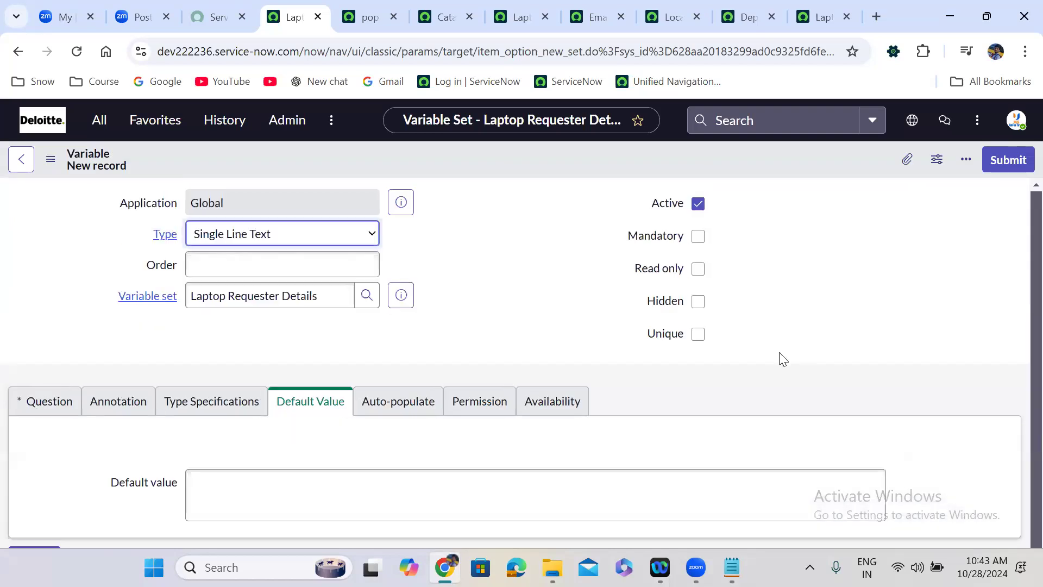
left_click(303, 239)
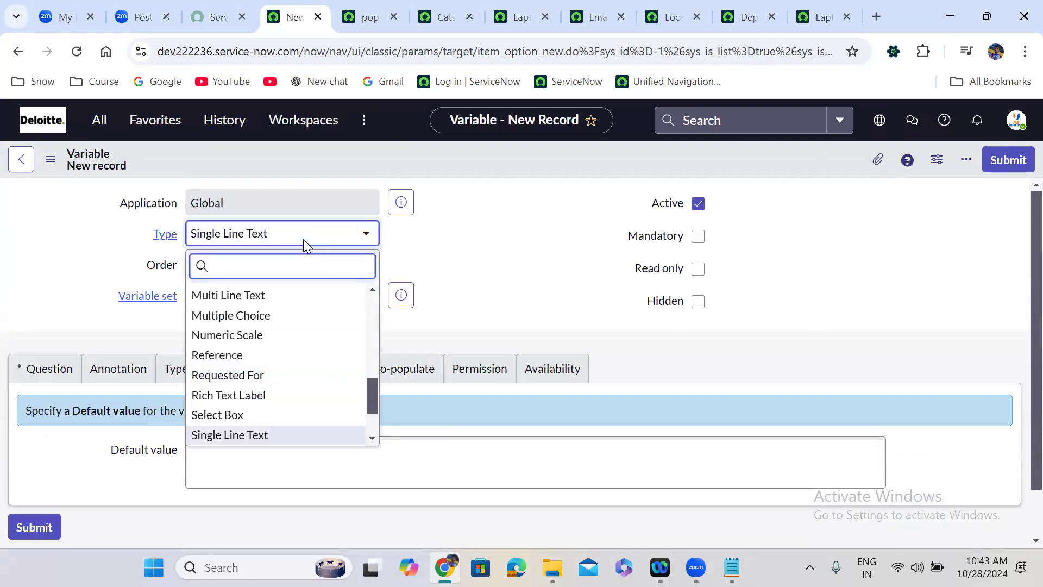
type("refe")
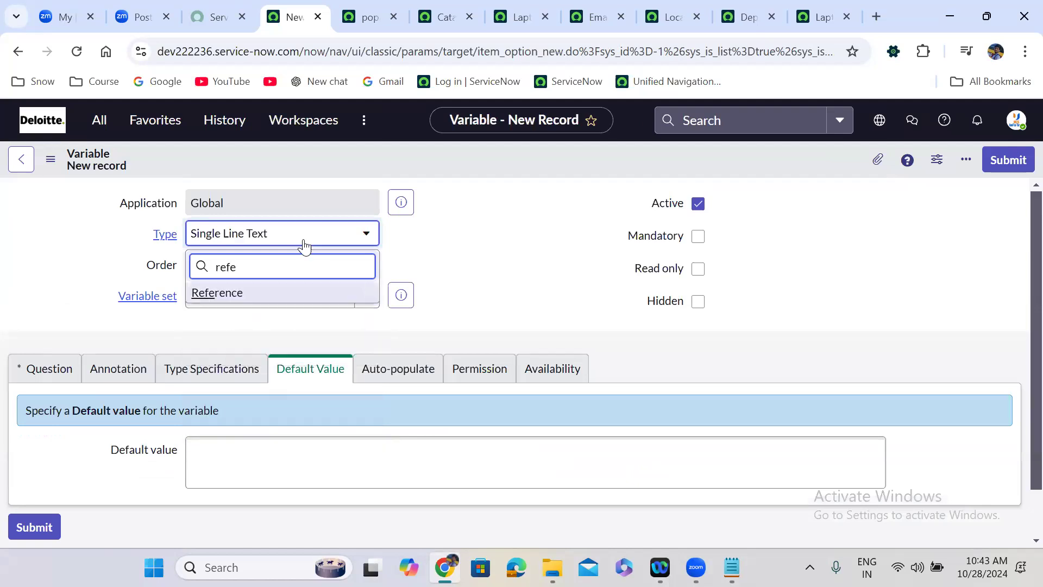
key("Return")
left_click(280, 266)
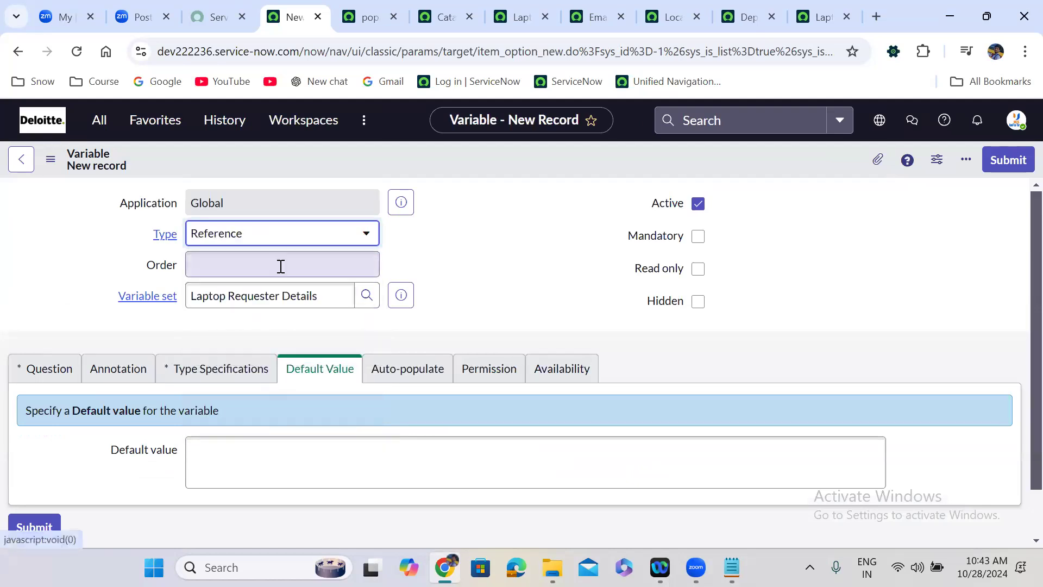
type("100")
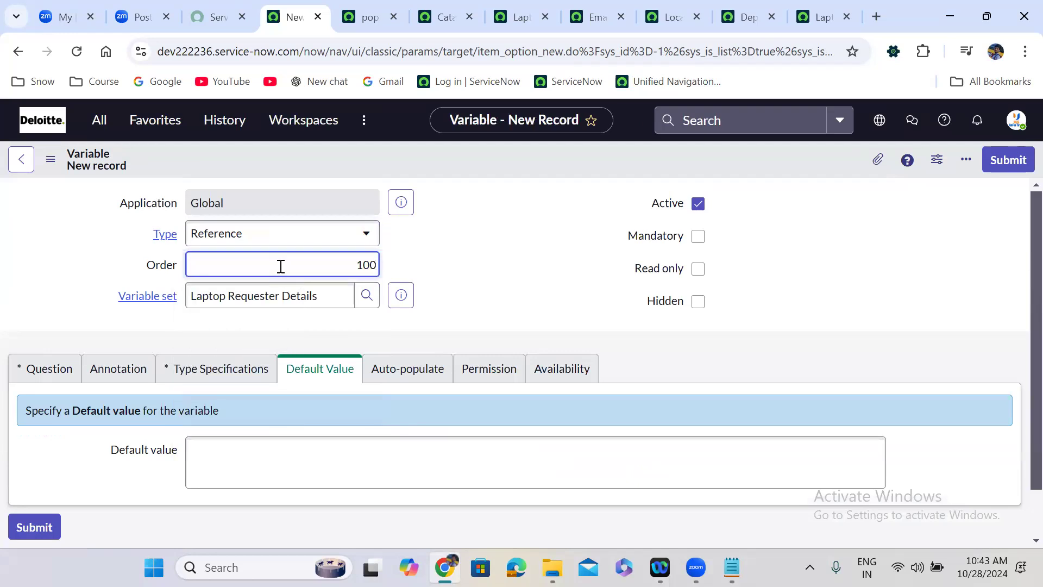
Enter "Requested For" as the new variable's question.
left_click(38, 368)
left_click(220, 448)
left_click(222, 447)
type("Requ")
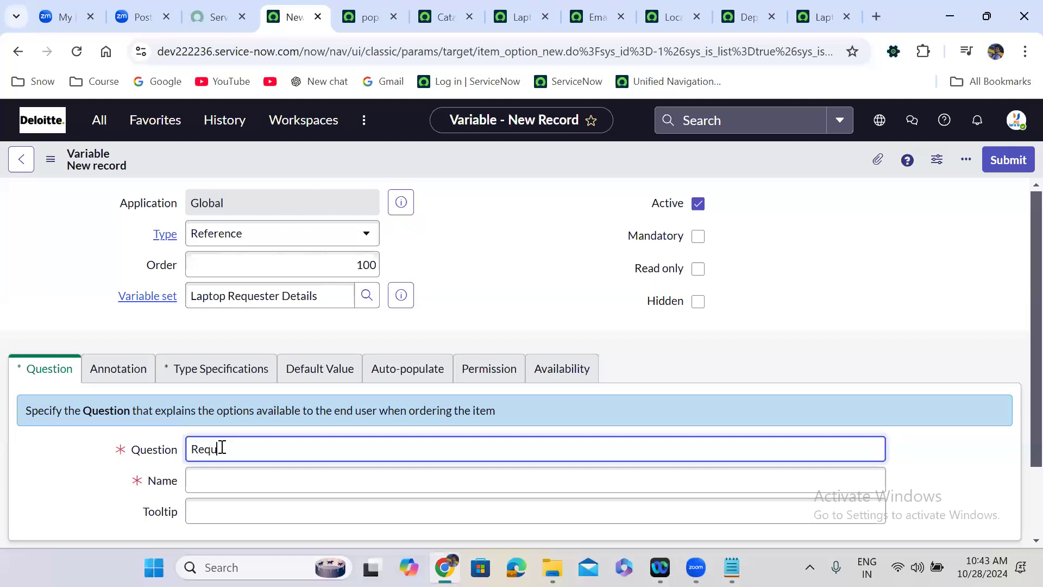
type("ested For")
Change the new variable's type to Container Start.
left_click(260, 244)
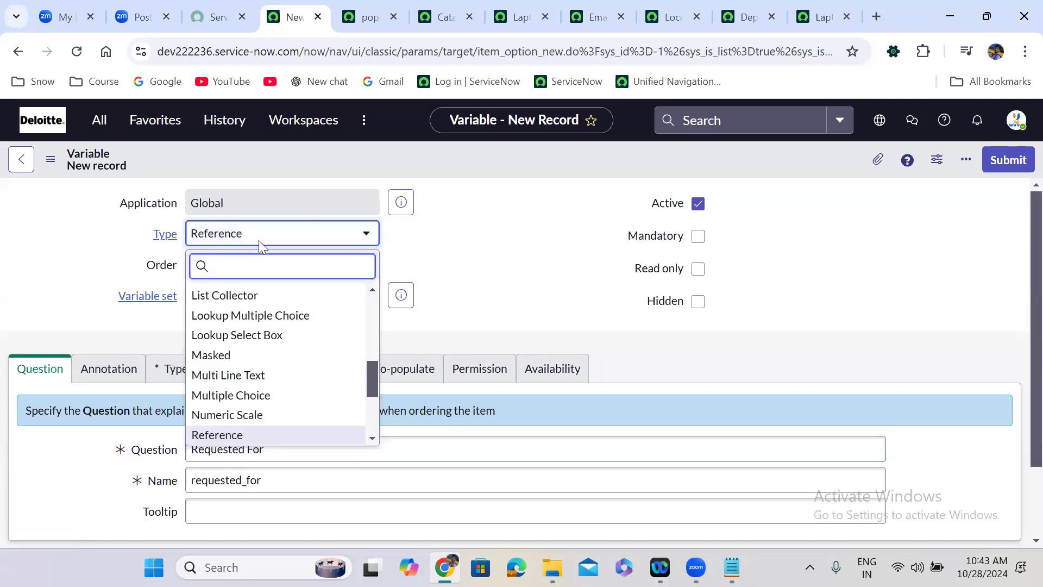
type("cont")
key("Down")
key("Down")
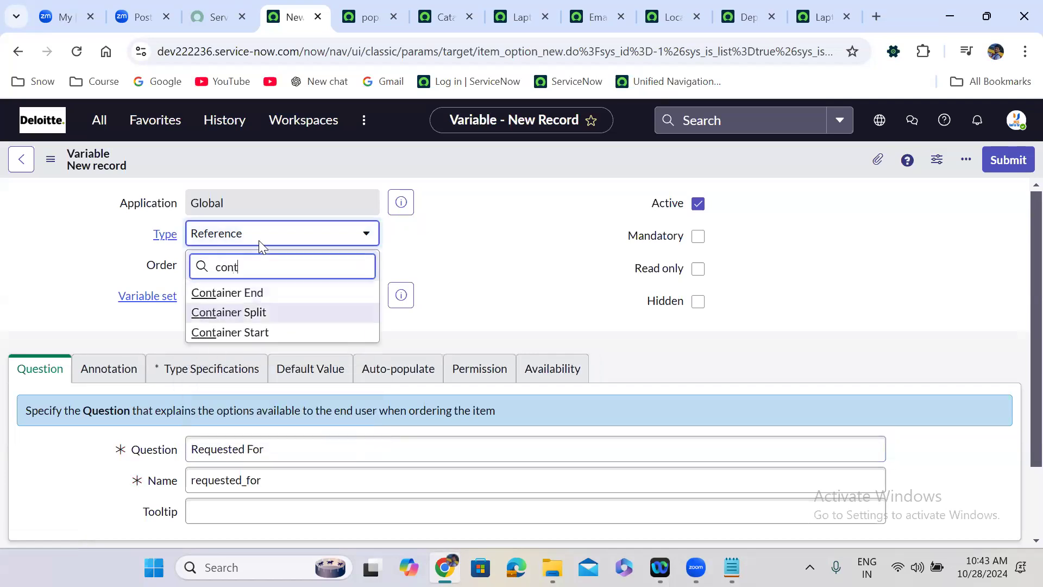
key("Return")
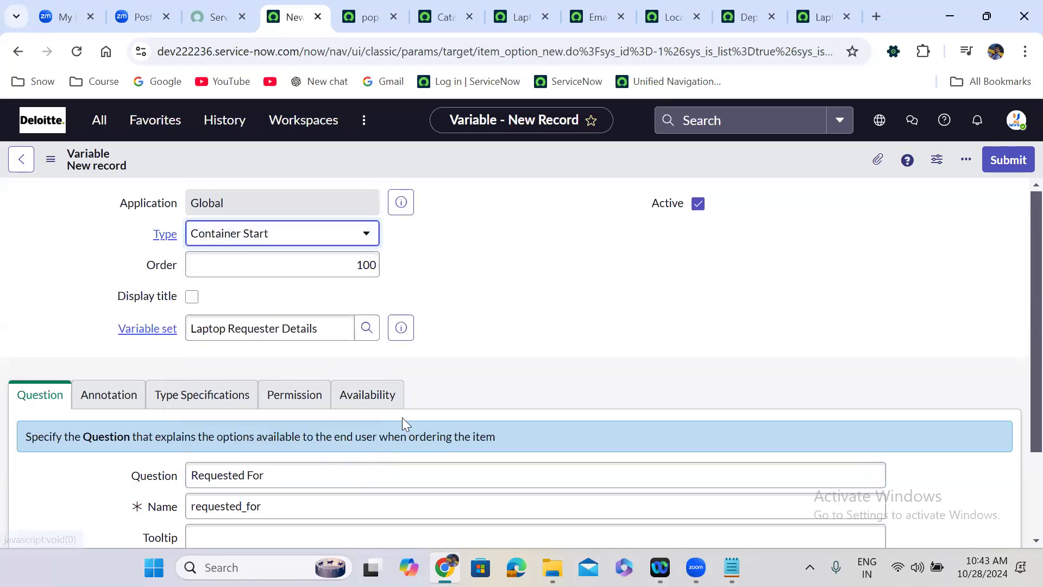
Set the container variable's question to "Start" and its name to "start".
scroll(451, 400, "down", 1)
scroll(451, 397, "down", 1)
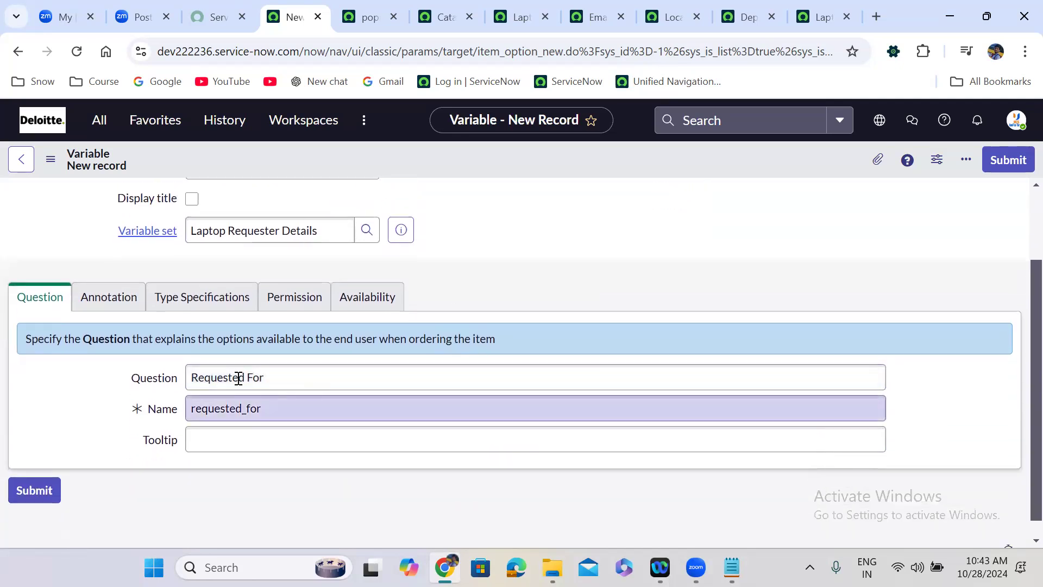
triple_click(223, 375)
type("St")
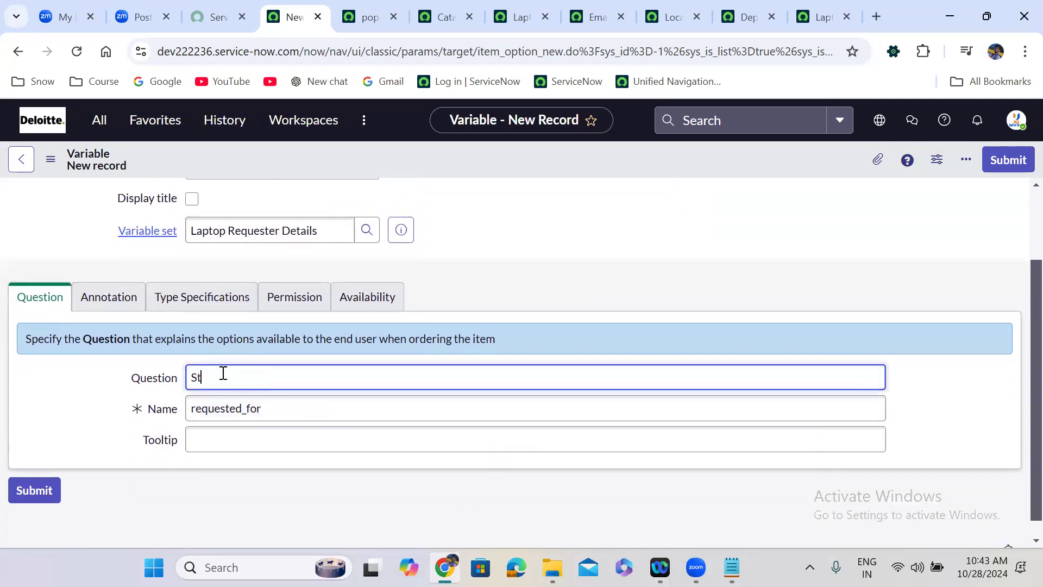
type("art")
triple_click(238, 401)
type("start")
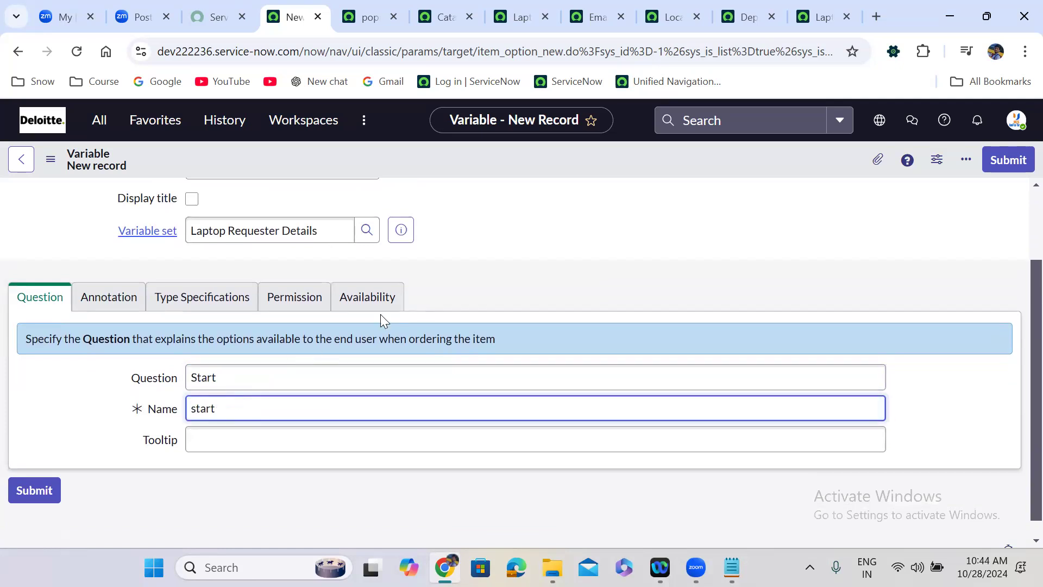
Review the container variable's annotation, type specifications, permission and availability settings, and submit it to the variable set.
left_click(484, 280)
scroll(483, 278, "up", 2)
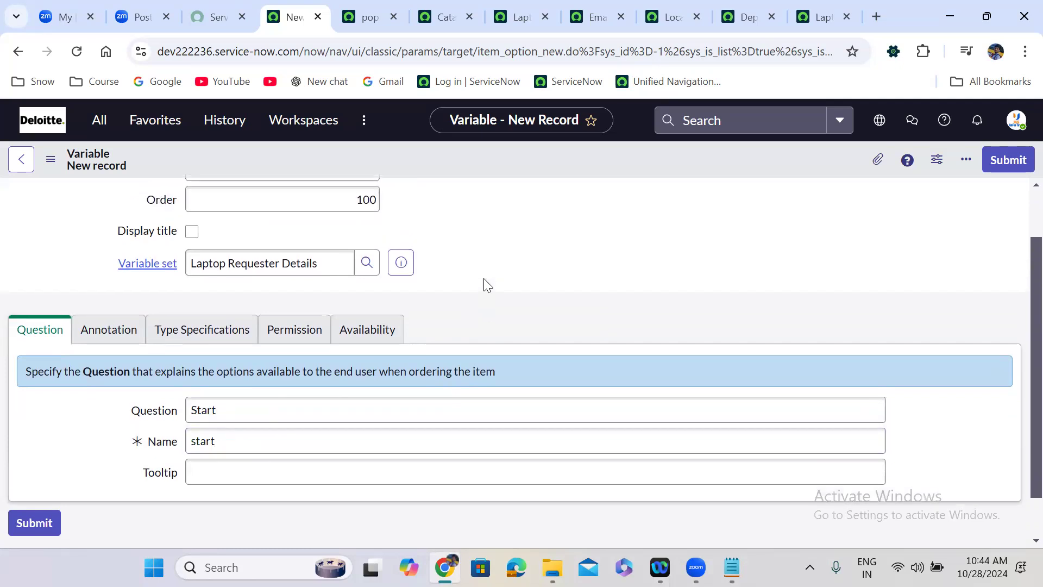
scroll(487, 285, "down", 1)
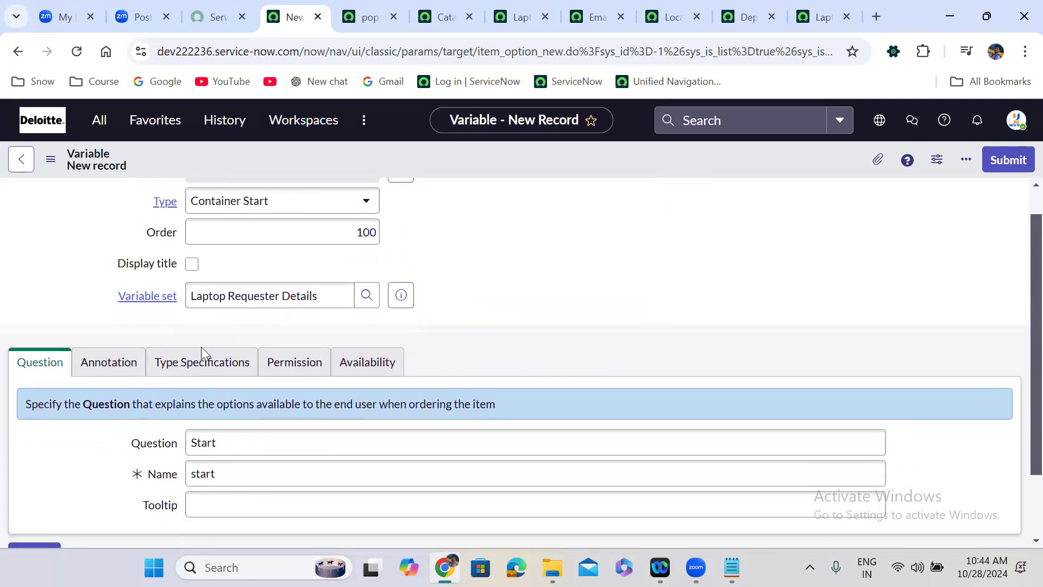
left_click(103, 365)
left_click(187, 373)
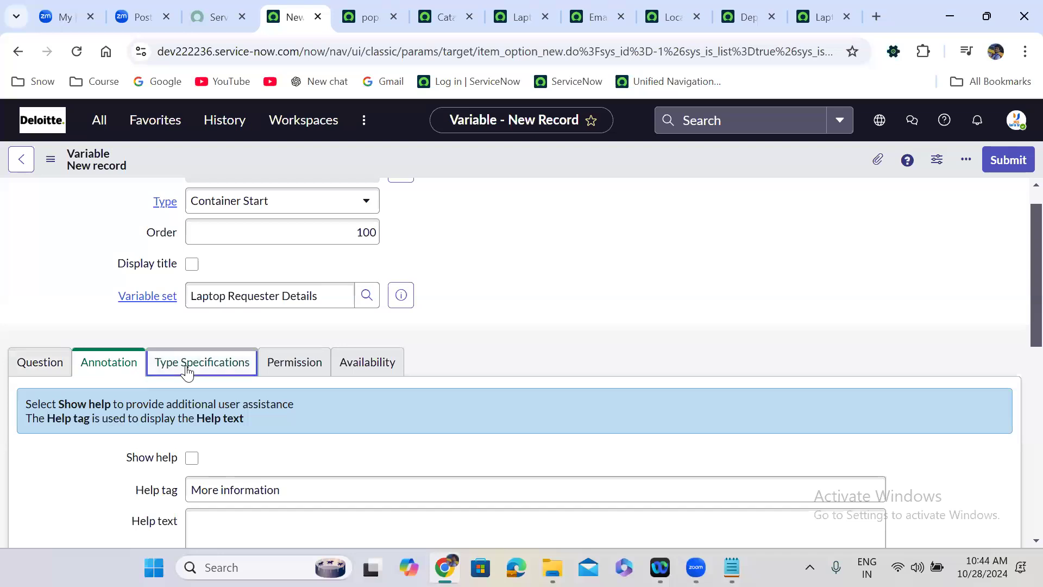
left_click(296, 367)
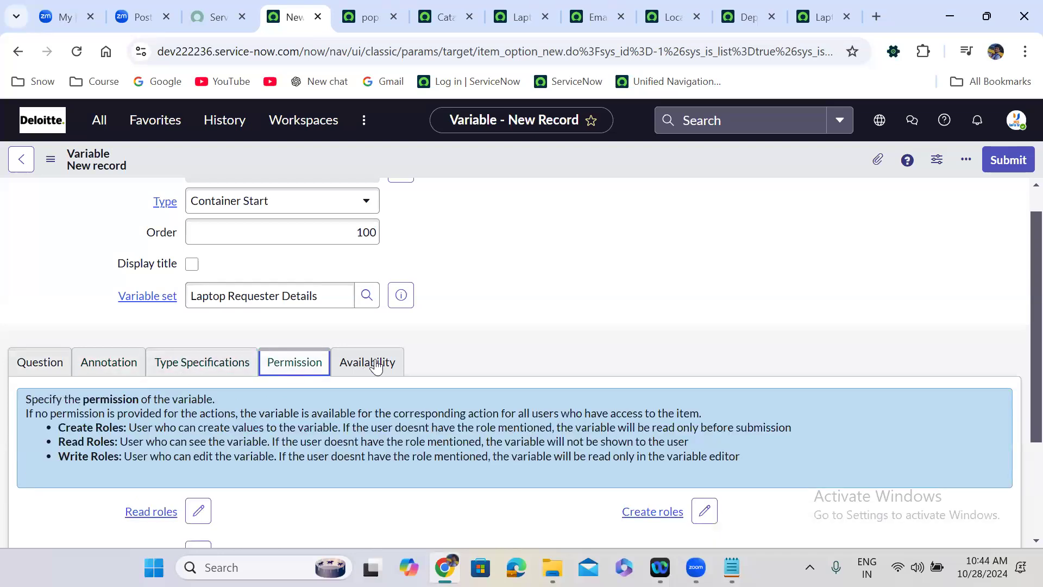
left_click(374, 364)
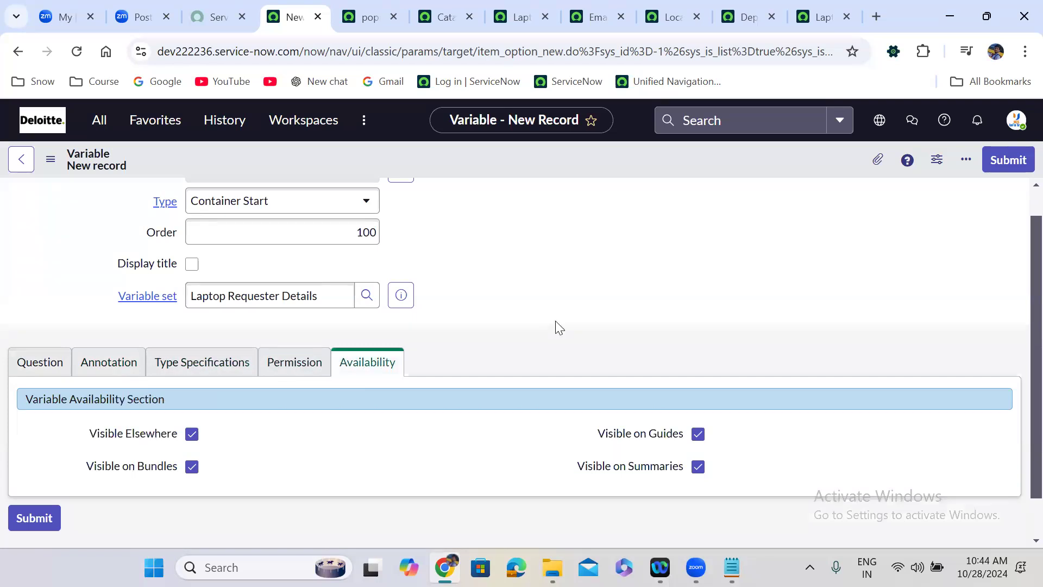
scroll(556, 320, "up", 1)
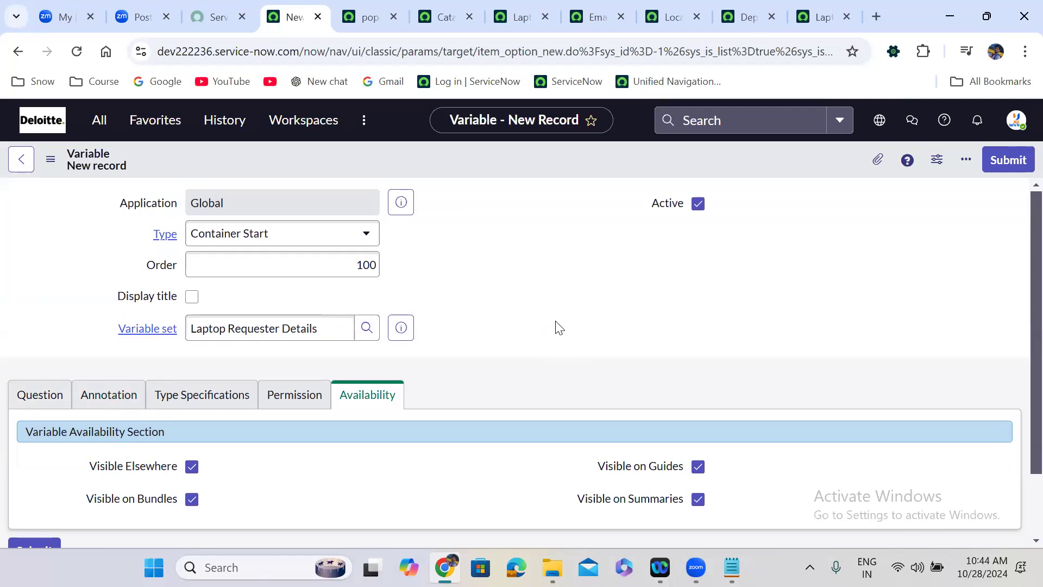
left_click(1014, 161)
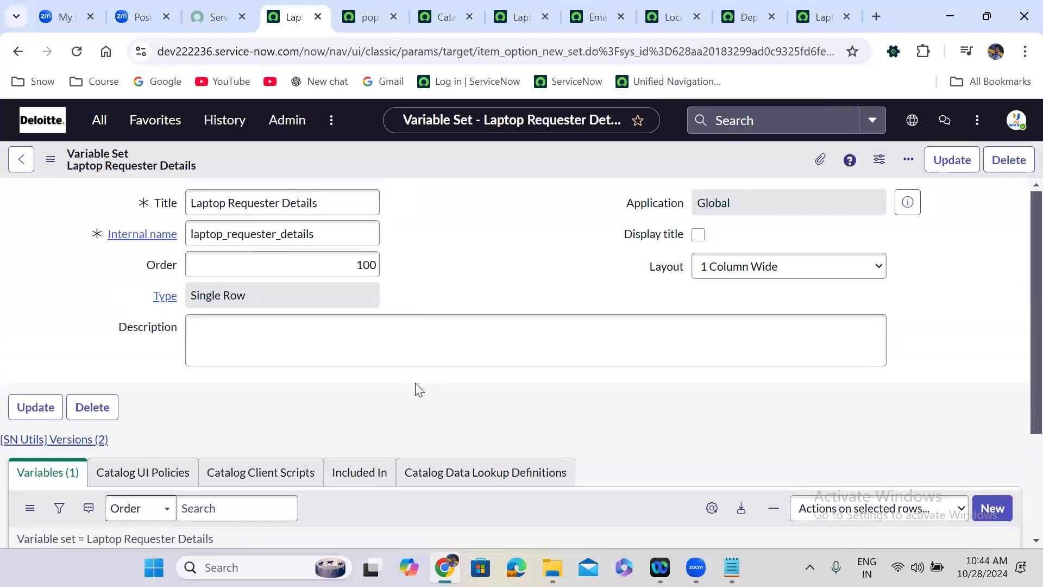
Start another variable in the Laptop Requester Details set, with order 200 and type Reference.
scroll(415, 382, "down", 3)
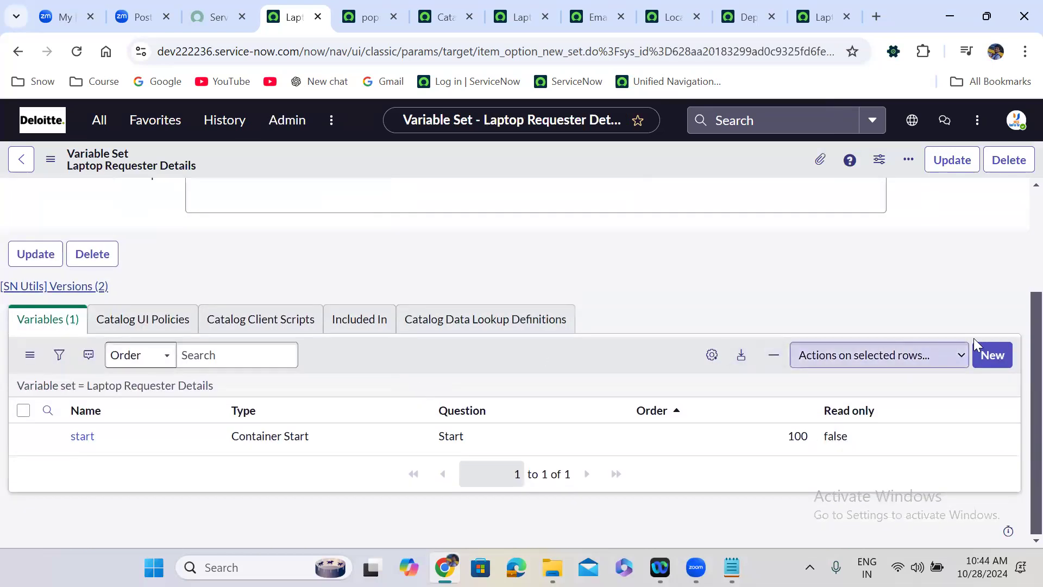
left_click(1000, 354)
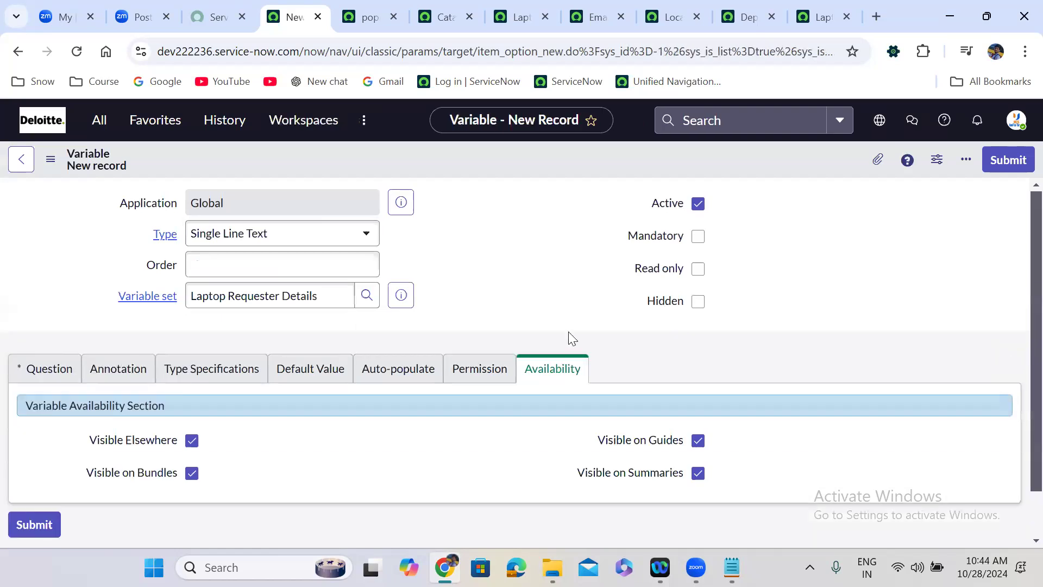
left_click(345, 264)
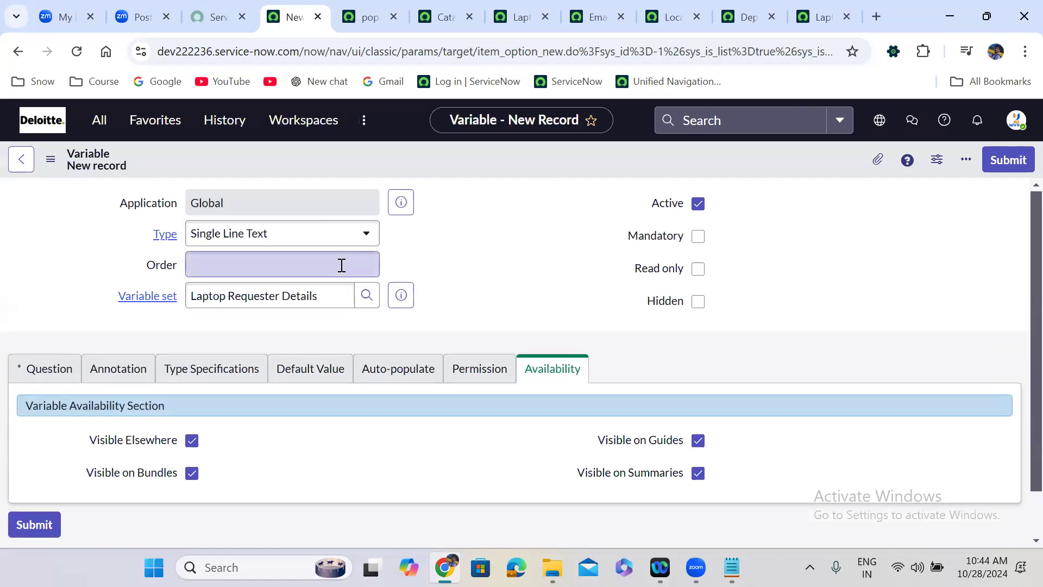
type("200")
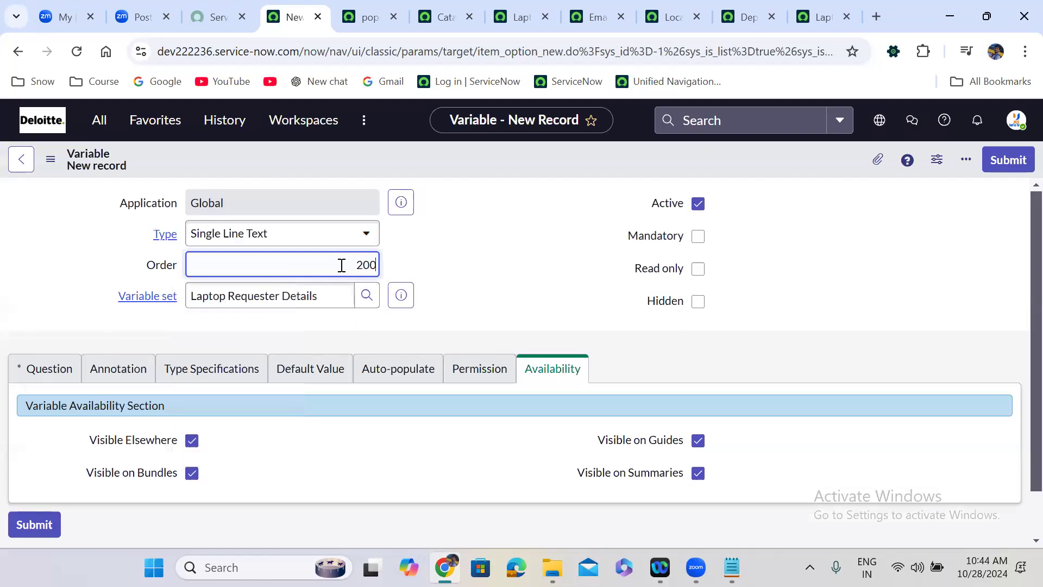
left_click(277, 234)
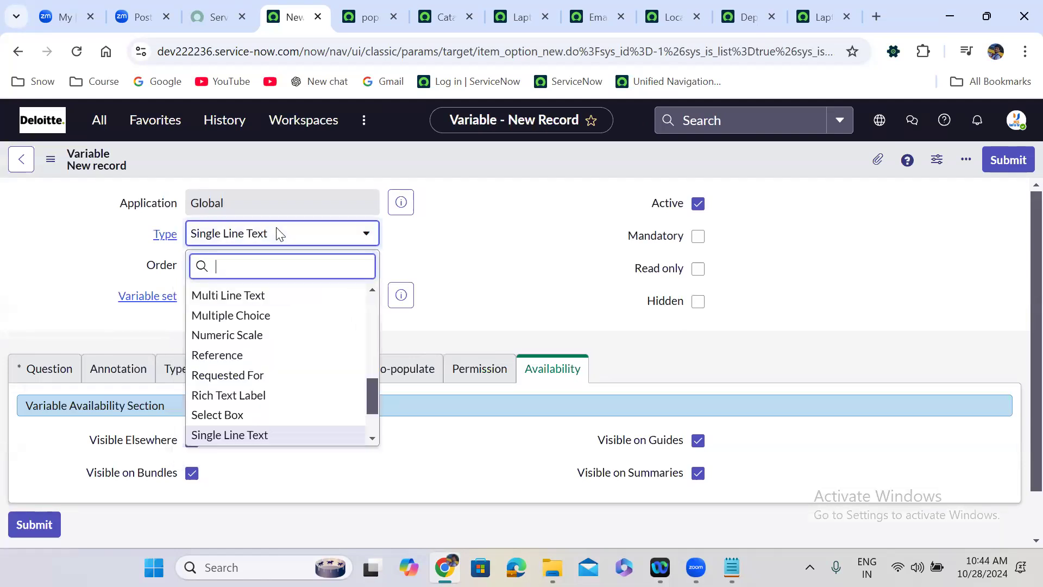
type("refe")
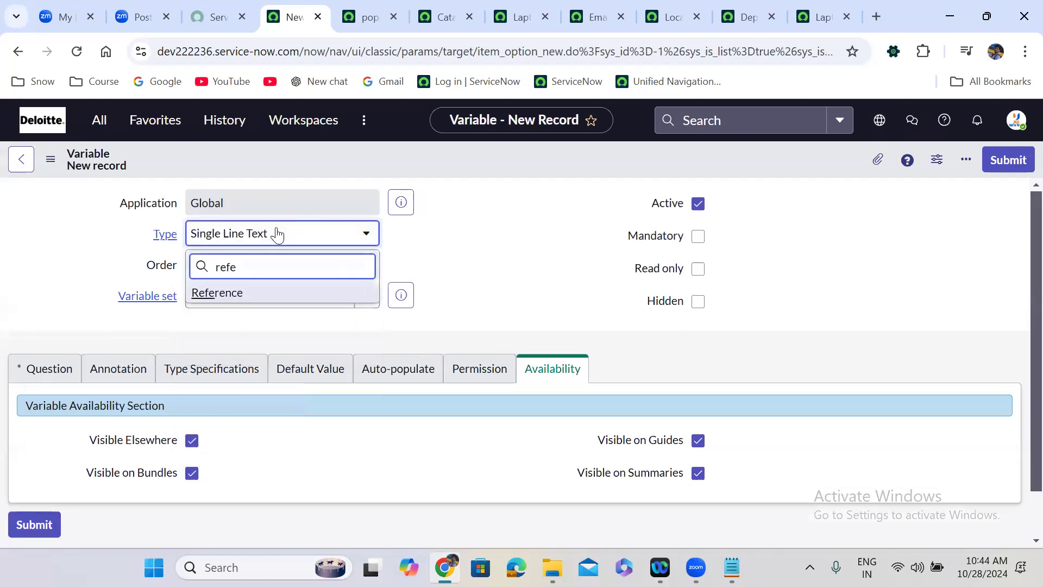
key("Return")
In the new variable's type specifications, set the referenced table to User [sys_user].
left_click(220, 369)
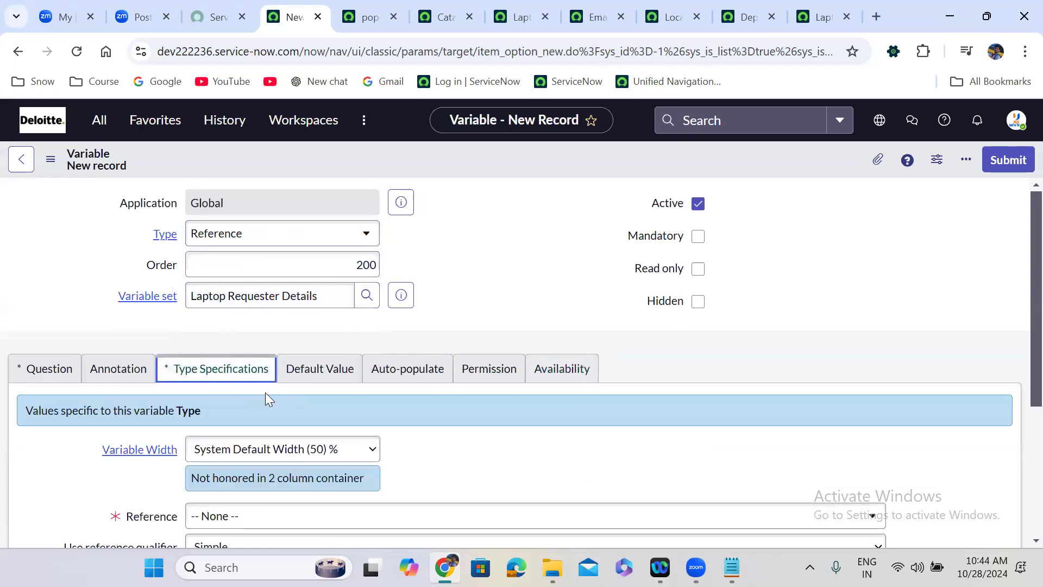
scroll(430, 412, "down", 4)
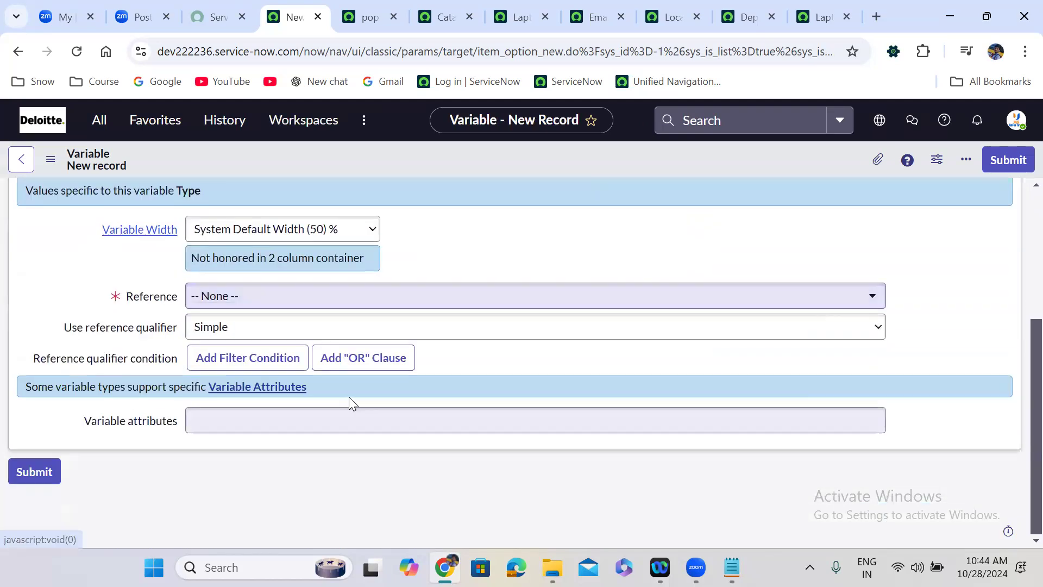
left_click(244, 307)
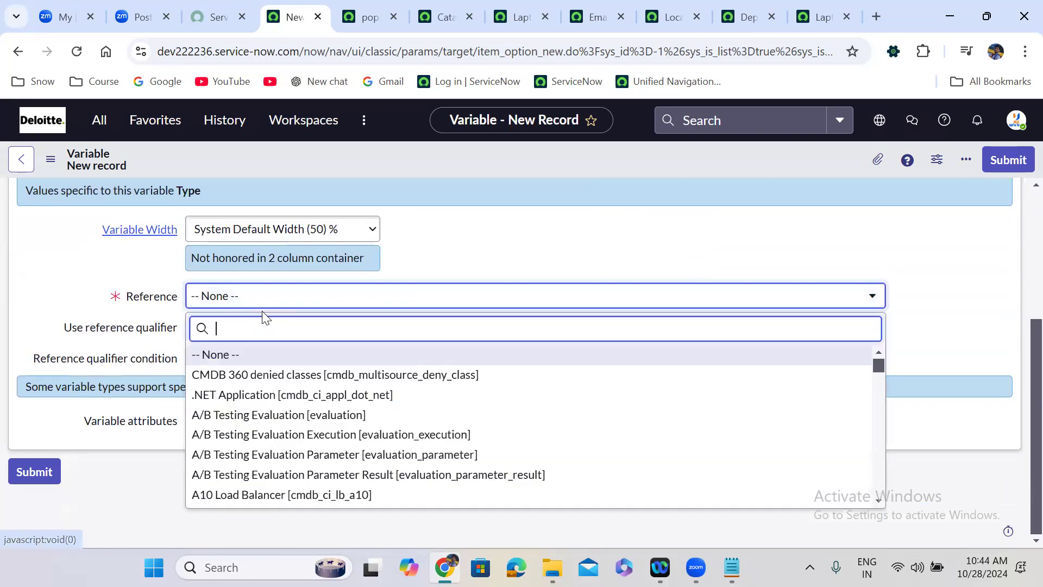
type("sys")
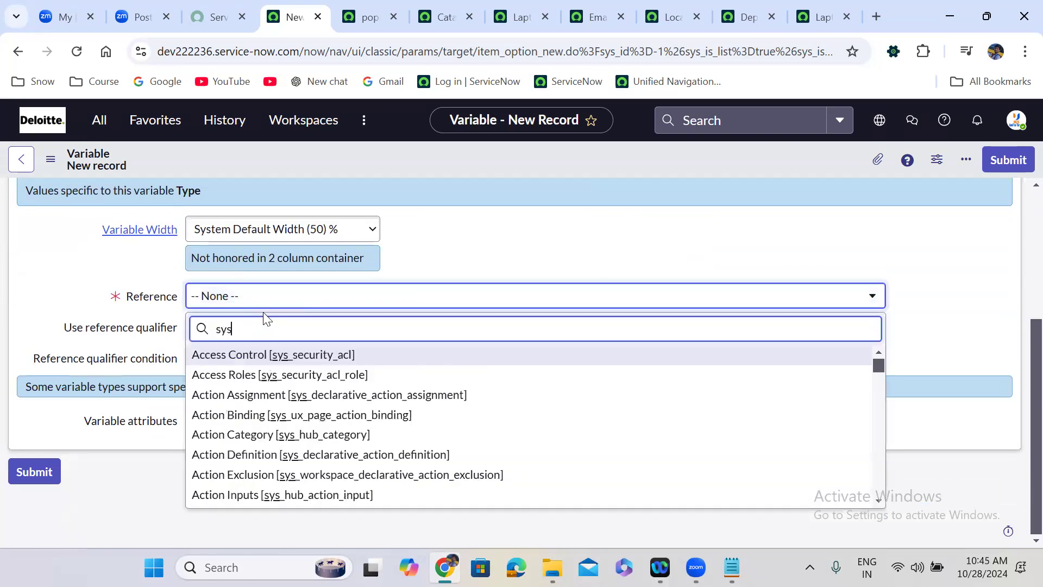
type("_user]")
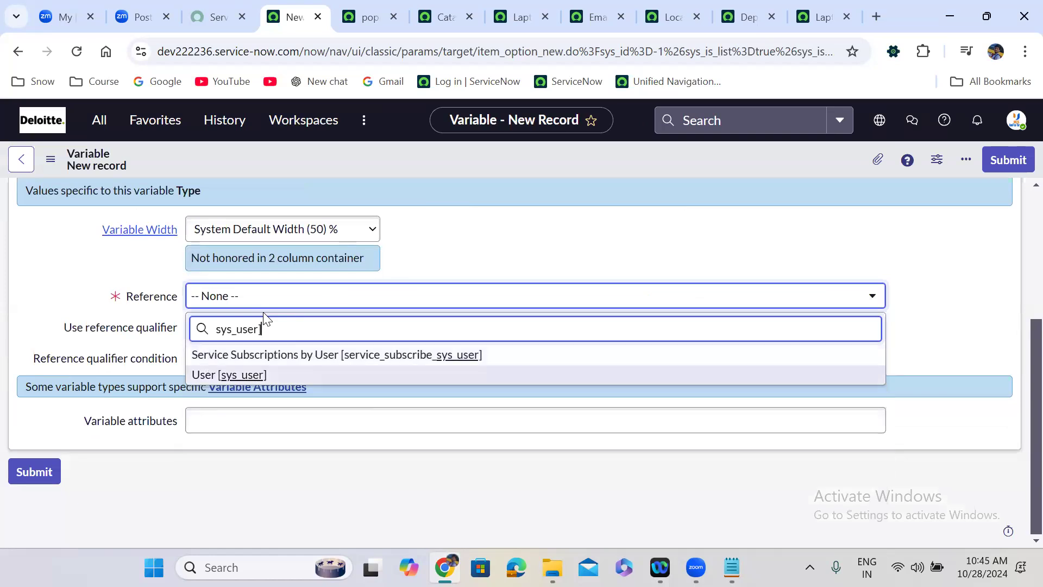
key("Return")
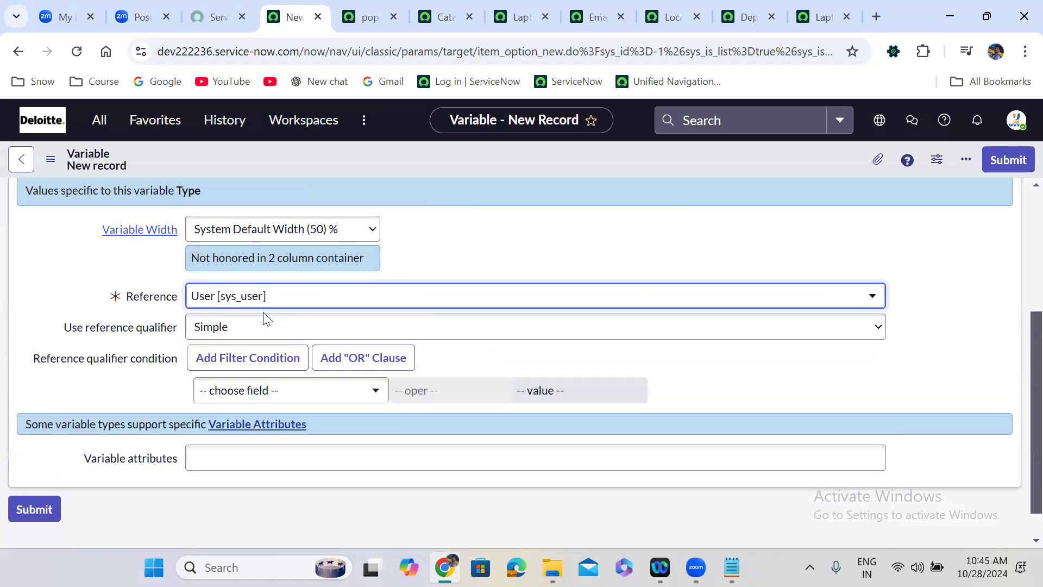
Set the reference variable's question to "Requested For" and let its name fill in from the question.
left_click(38, 282)
scroll(39, 282, "up", 1)
scroll(37, 275, "up", 1)
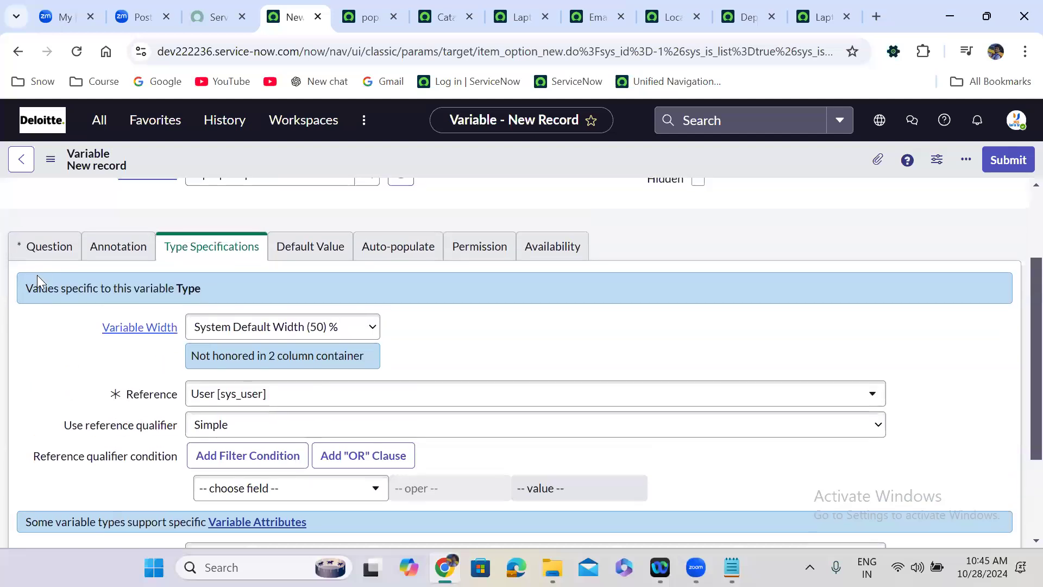
left_click(53, 251)
left_click(205, 363)
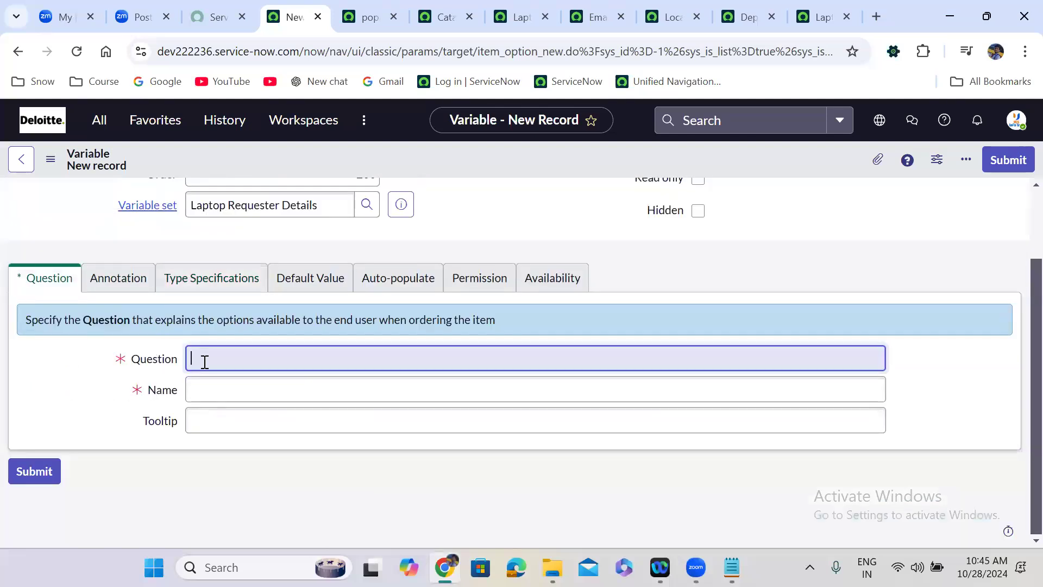
type("Req")
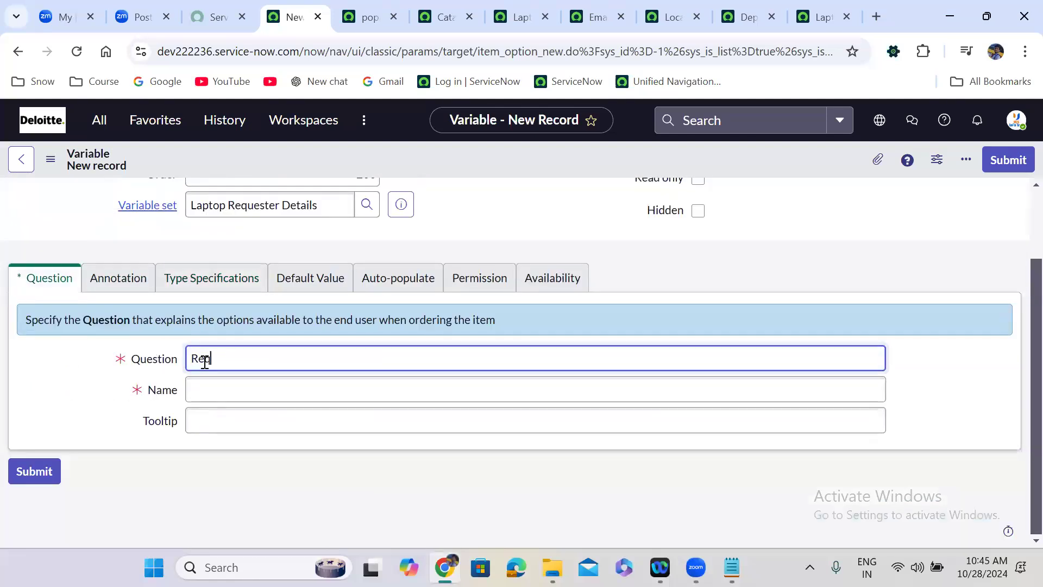
type("uested For")
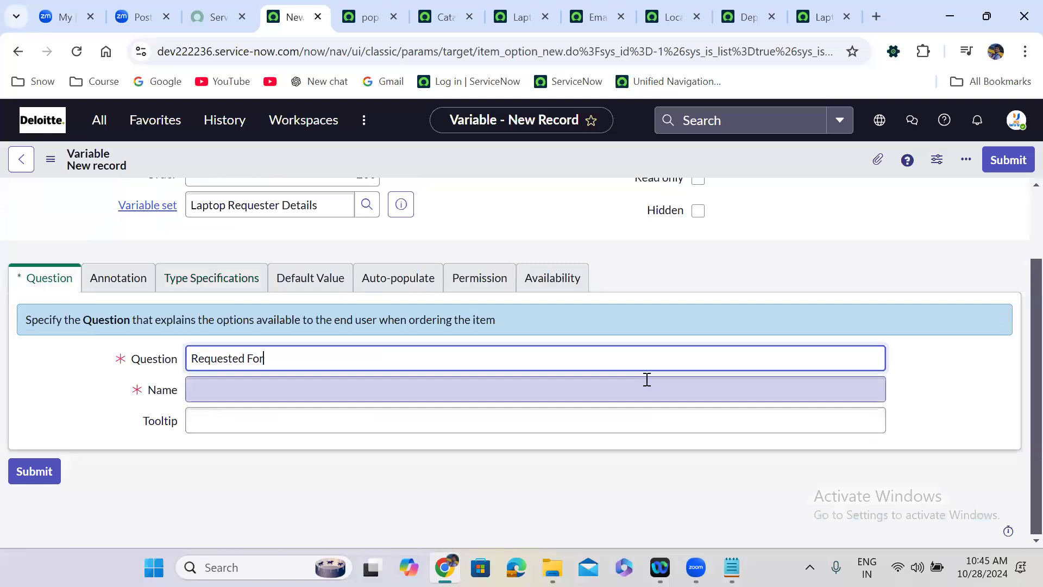
left_click(545, 316)
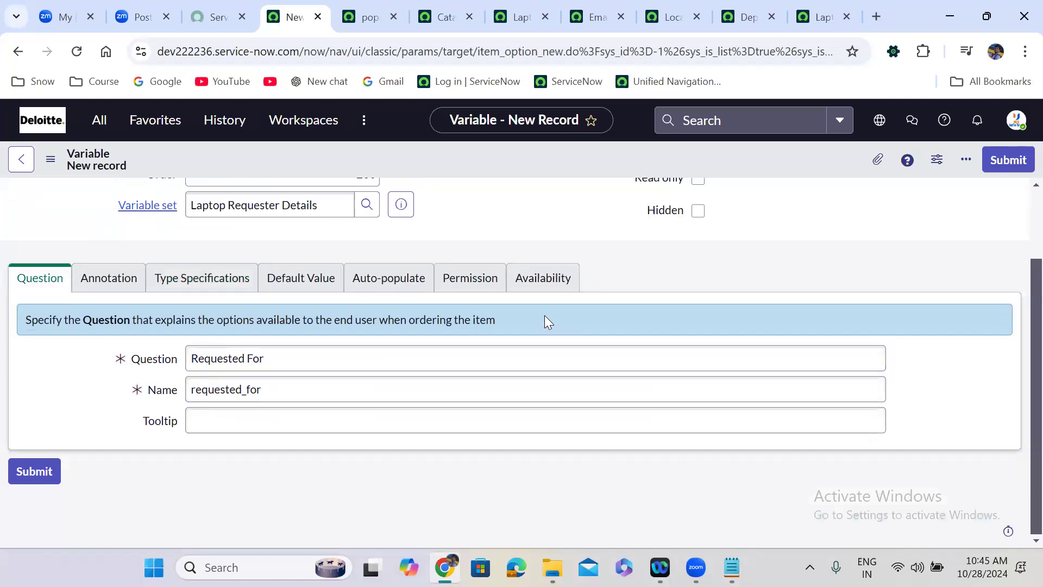
Make the Requested For variable mandatory and submit it to the variable set.
scroll(615, 261, "up", 2)
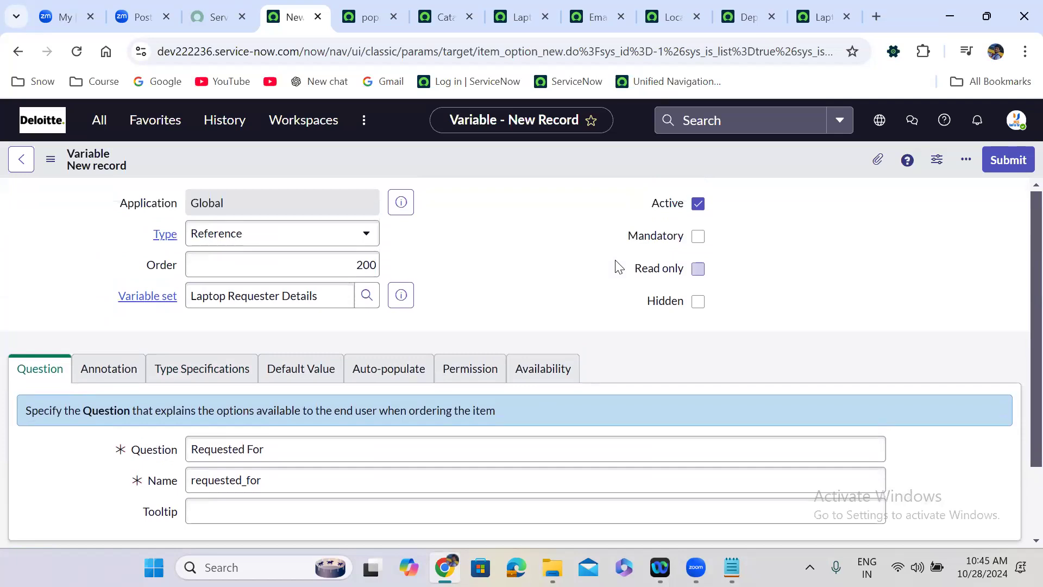
left_click(698, 237)
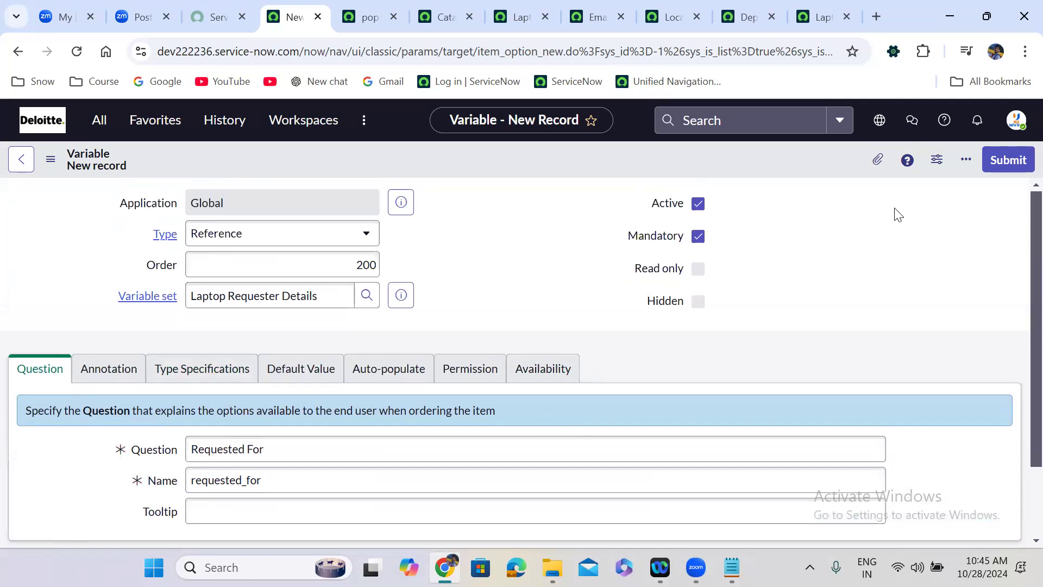
left_click(1009, 160)
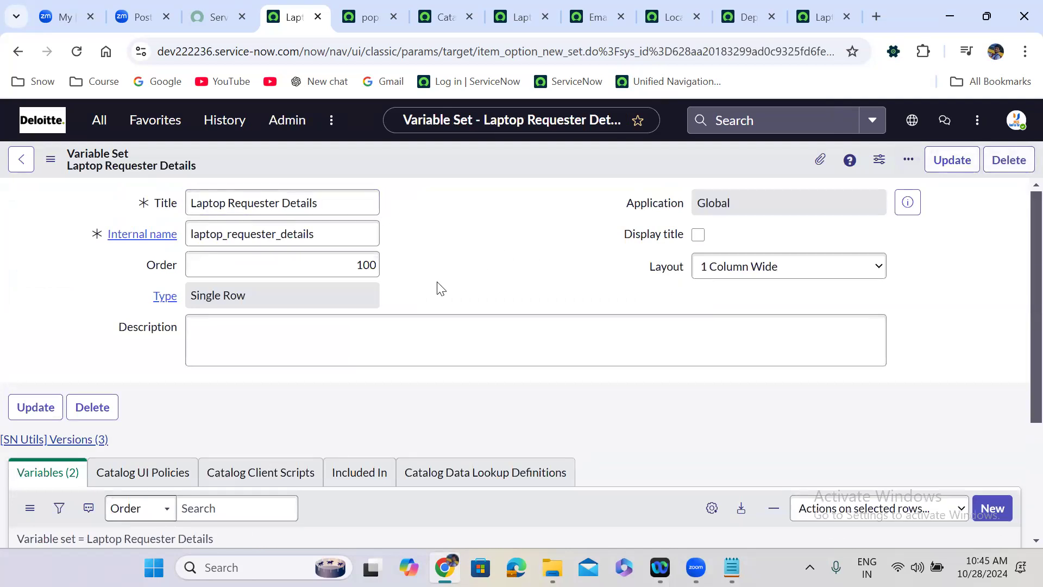
Start another variable in the Laptop Requester Details set, keeping the Single Line Text type, and set its order to 300.
scroll(436, 284, "down", 1)
scroll(437, 285, "down", 3)
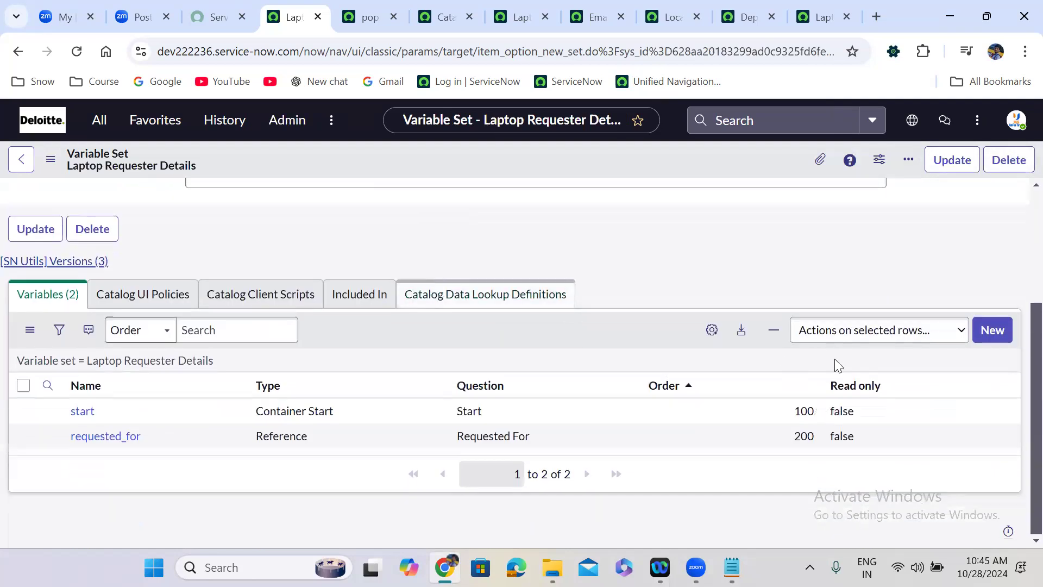
left_click(993, 329)
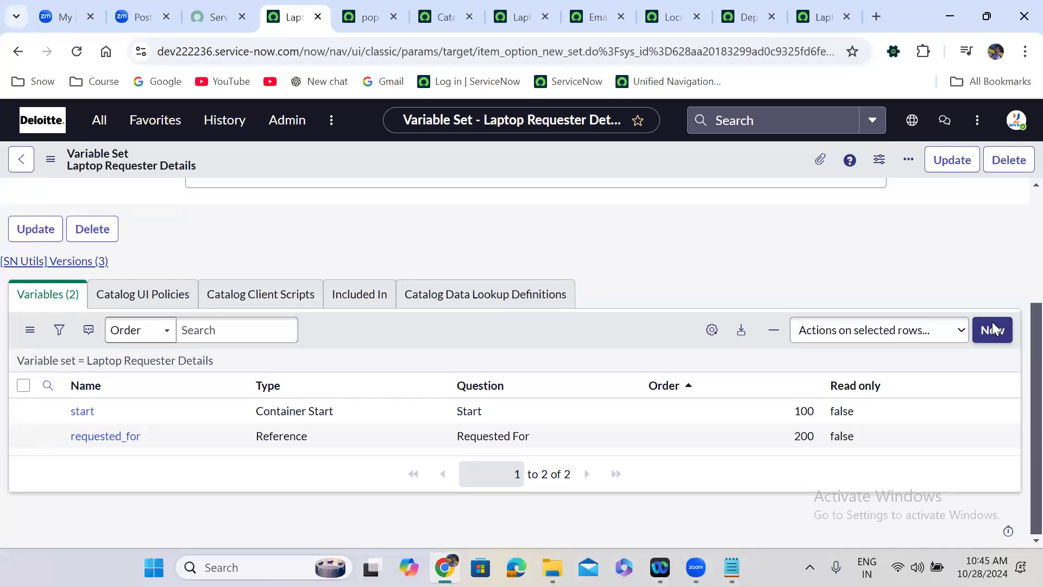
left_click(992, 329)
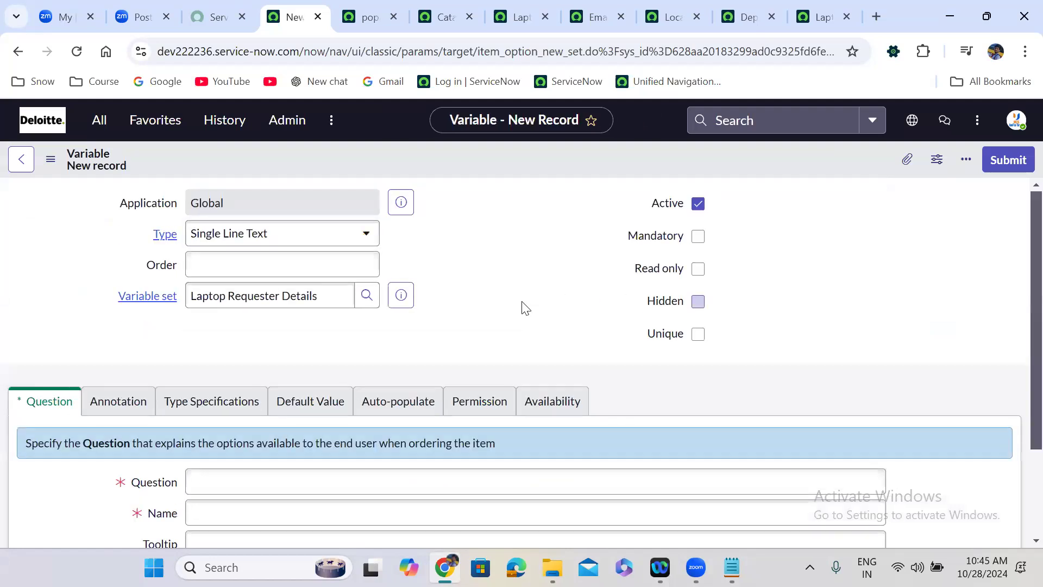
left_click(319, 270)
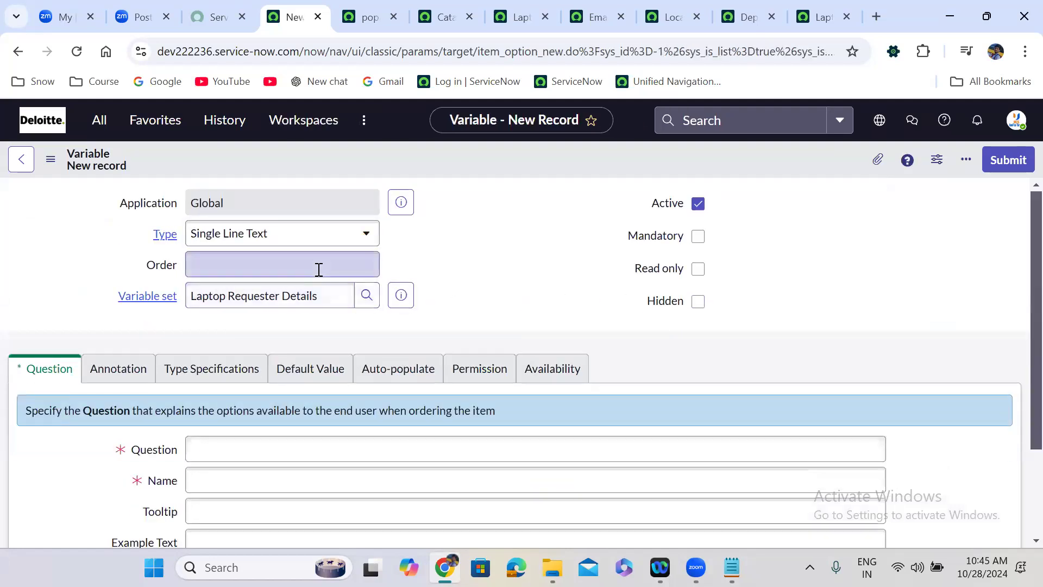
left_click(319, 270)
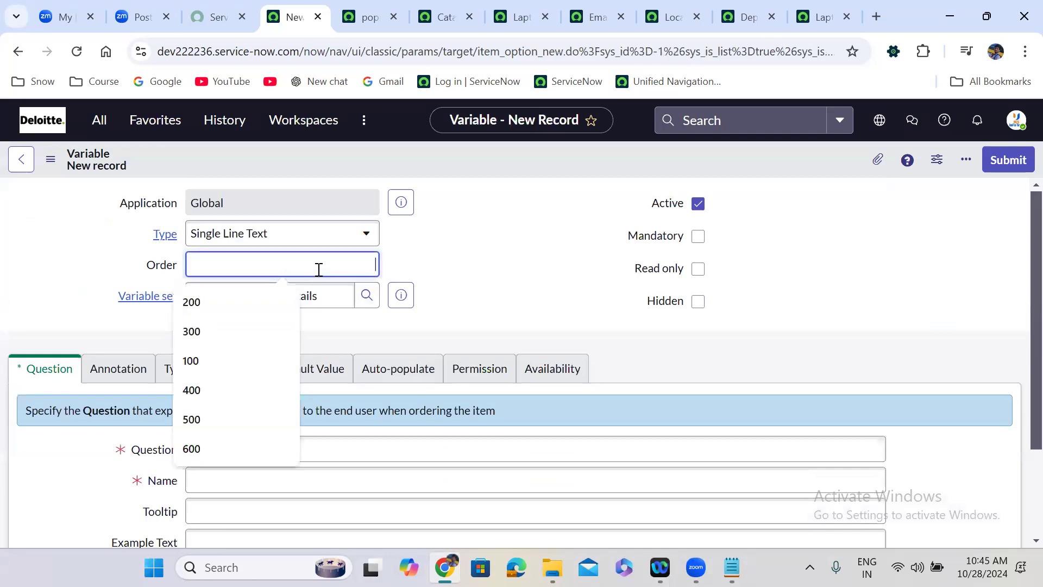
type("300")
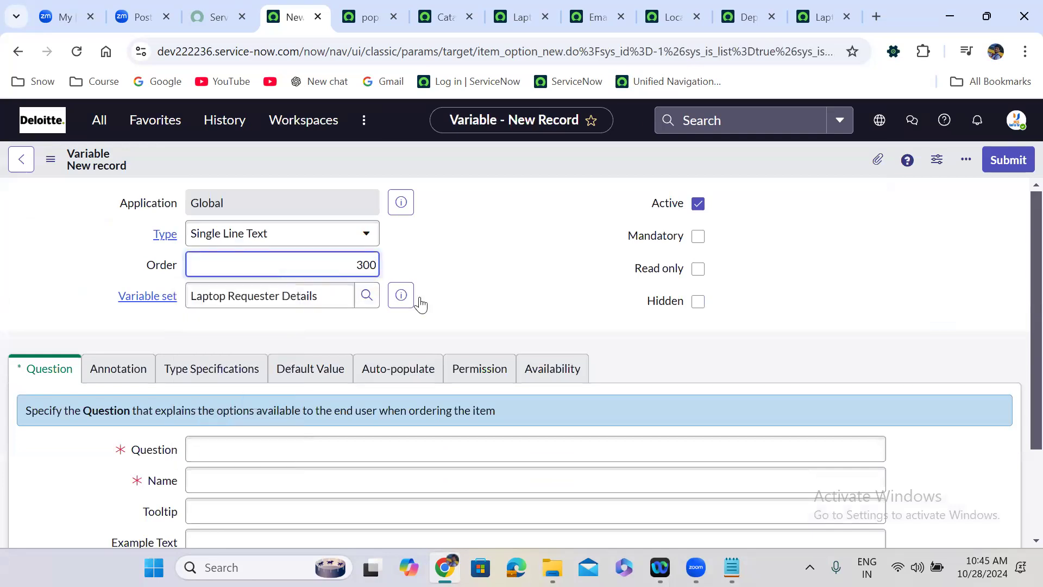
left_click(457, 322)
Set the single-line text variable's question to "Email" and let its name fill in from the question.
scroll(456, 323, "down", 2)
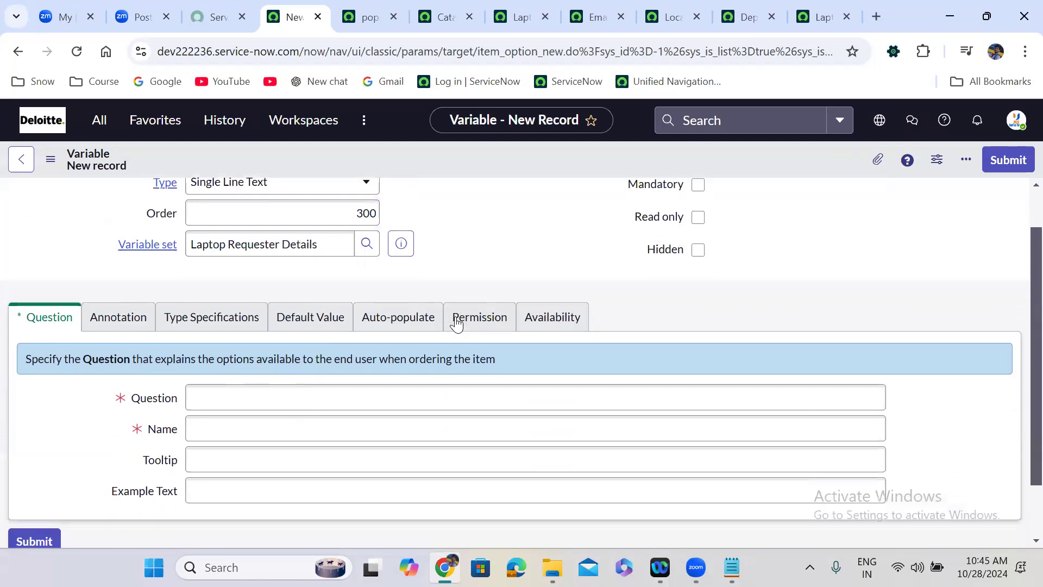
left_click(285, 377)
type("Email")
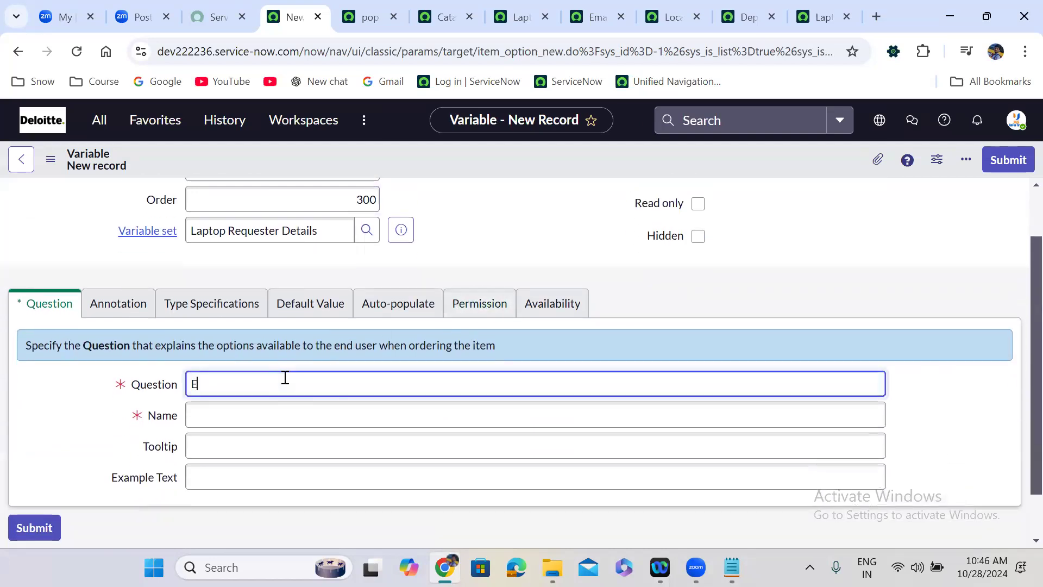
left_click(445, 251)
Make the Email variable read-only and submit it to the variable set.
scroll(445, 251, "up", 2)
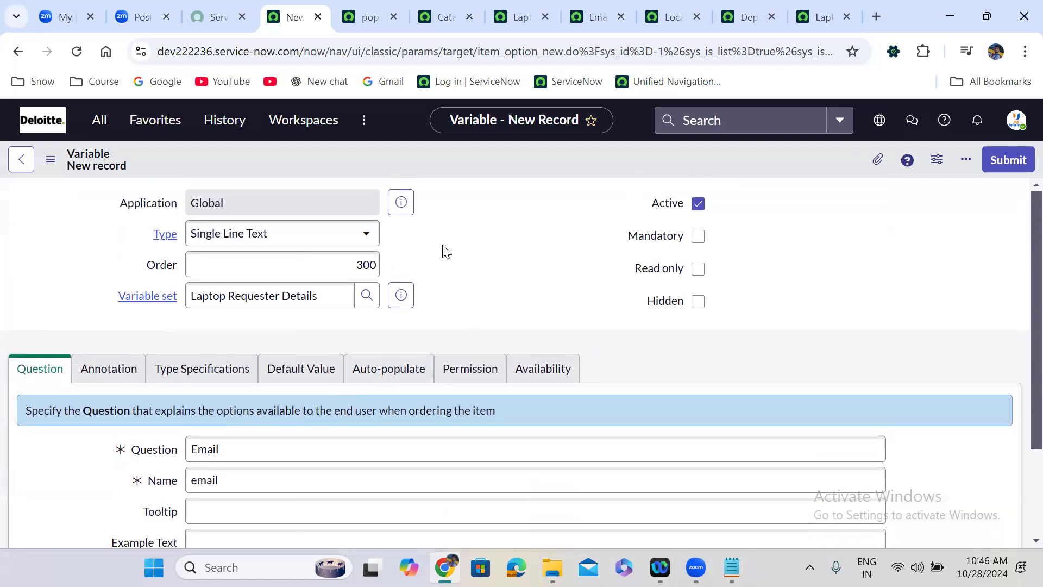
left_click(698, 269)
left_click(1019, 161)
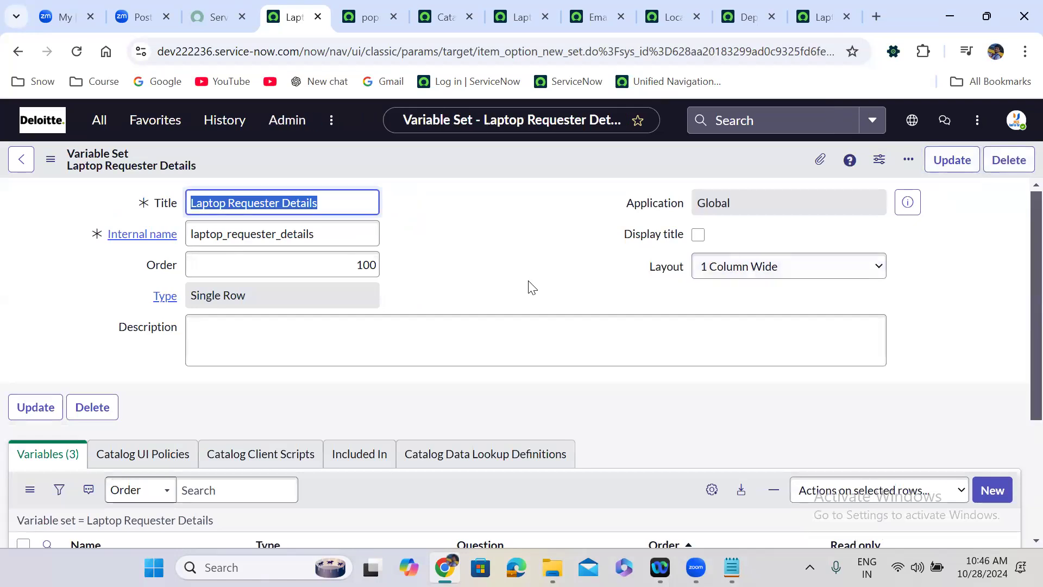
Start another variable in the Laptop Requester Details set and choose Container Split as its type.
scroll(438, 278, "down", 1)
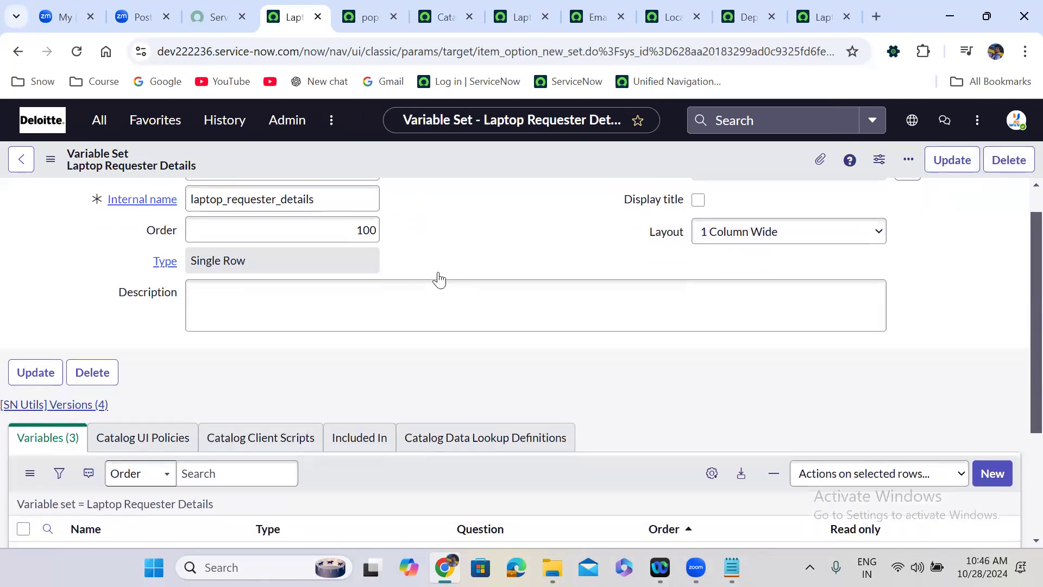
scroll(439, 278, "down", 3)
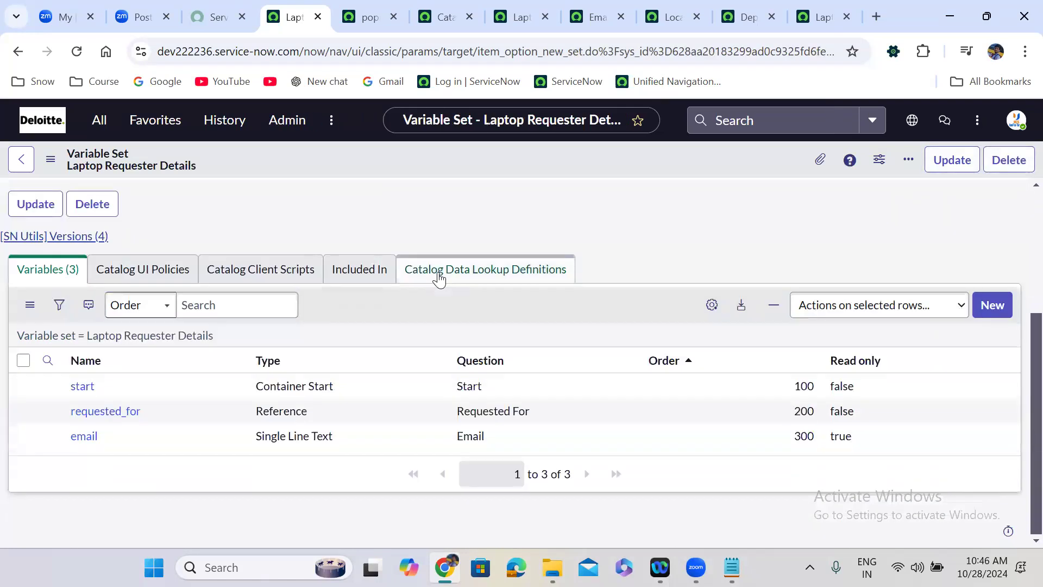
left_click(992, 304)
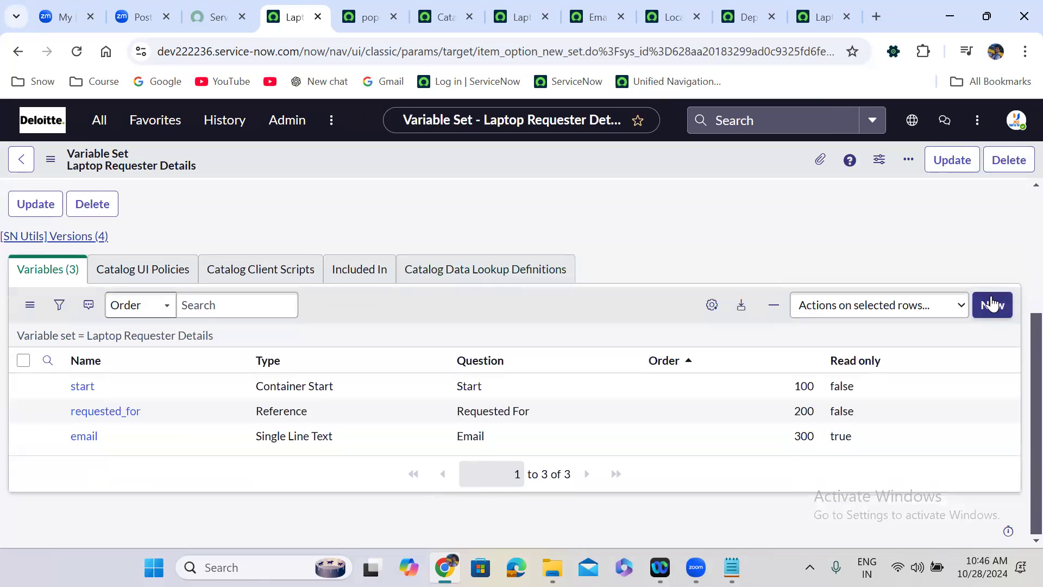
left_click(992, 304)
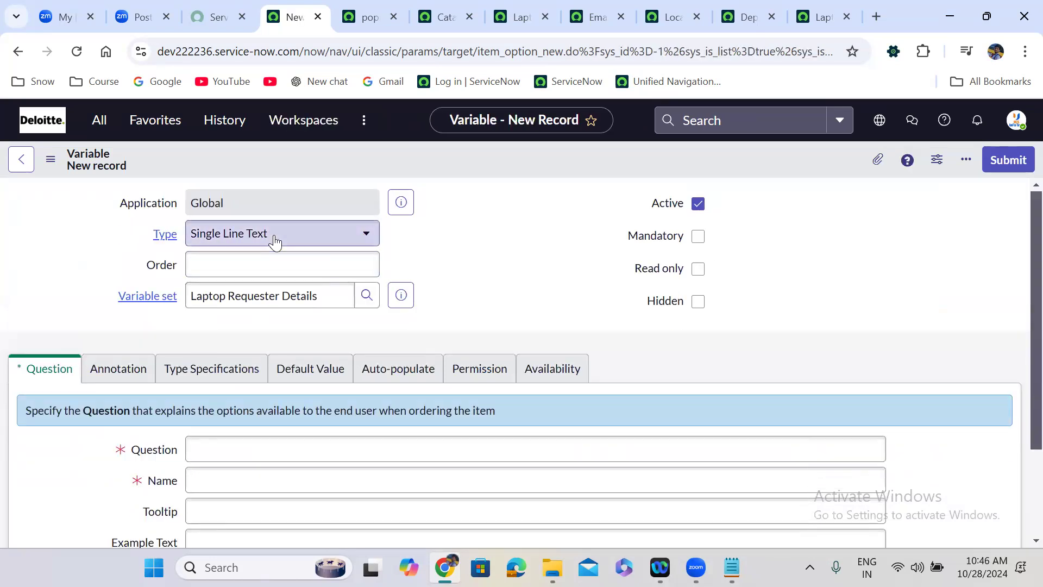
left_click(275, 239)
type("conta")
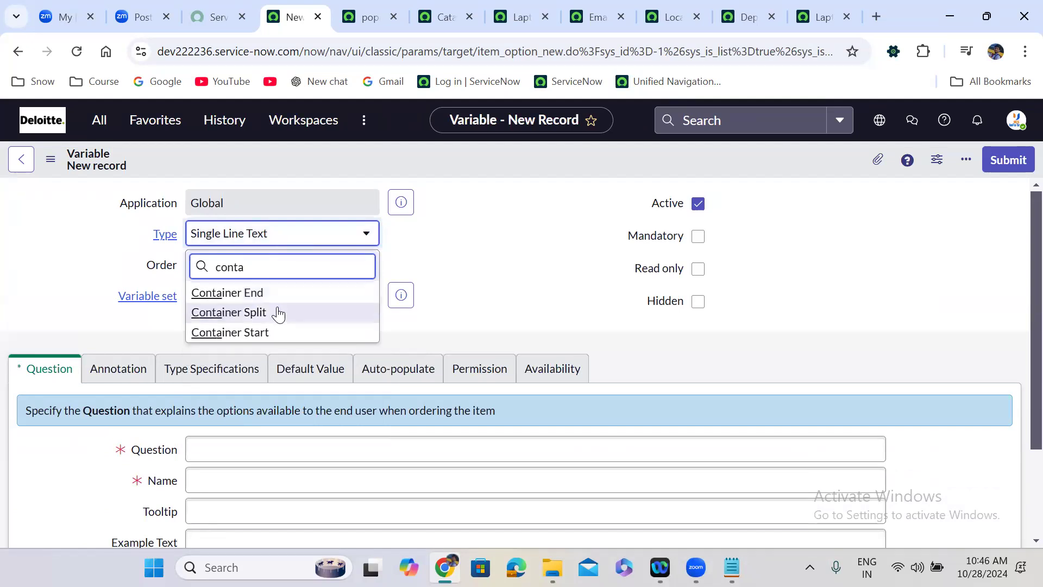
left_click(324, 321)
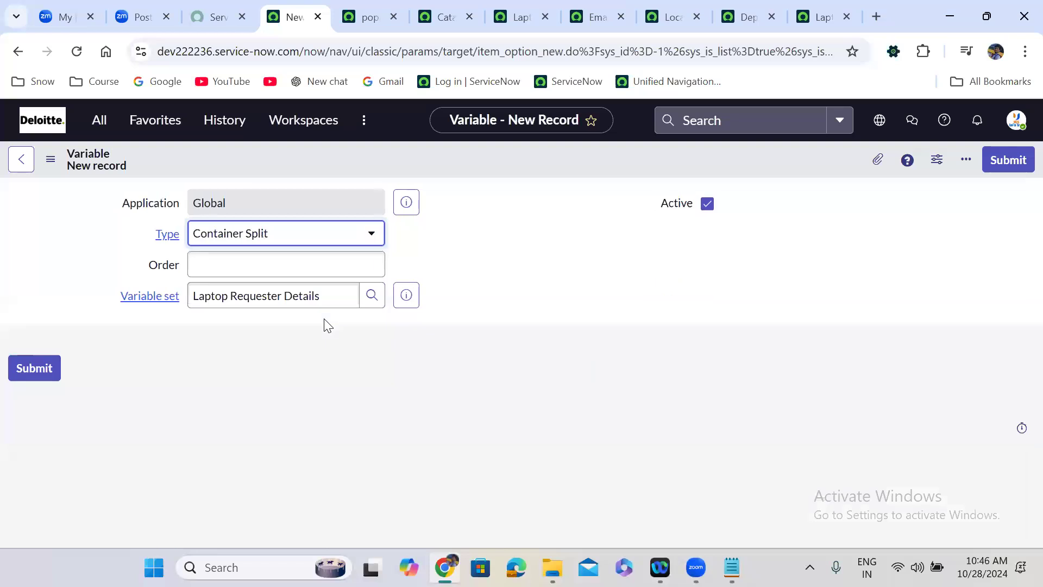
Set the container split variable's order to 400 and submit it to the variable set.
left_click(303, 268)
type("400")
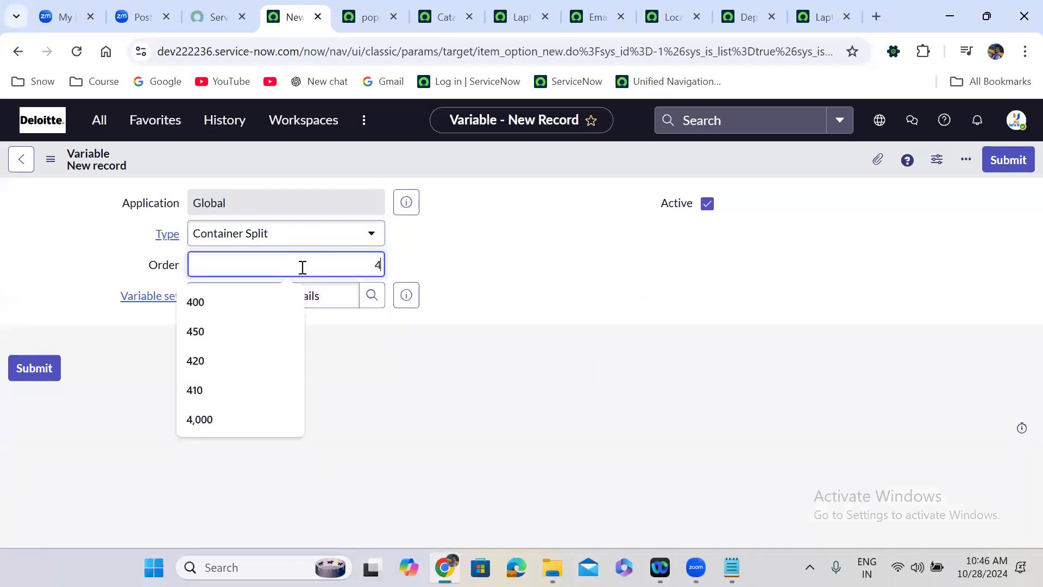
left_click(483, 257)
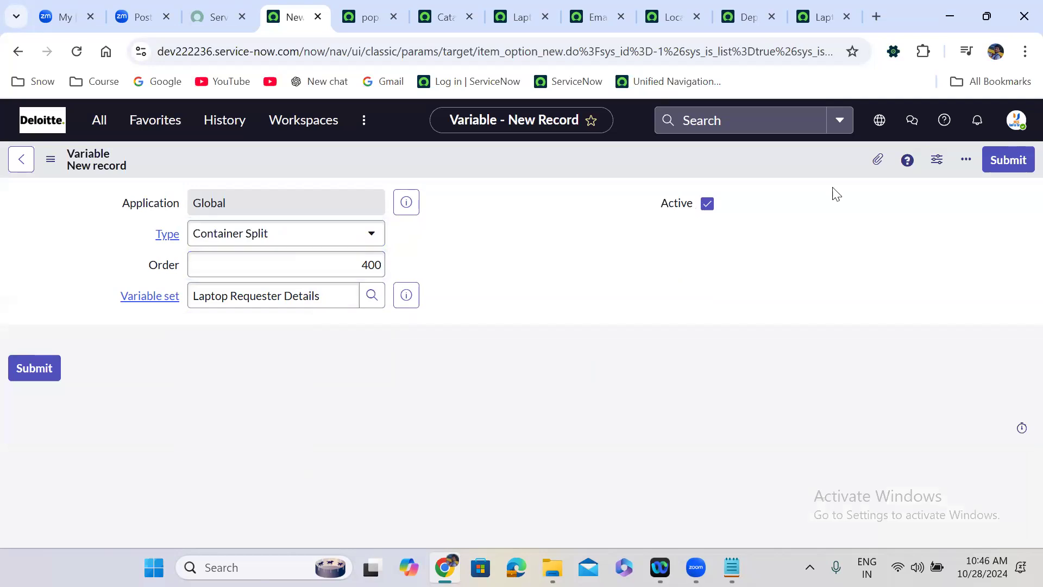
left_click(1013, 157)
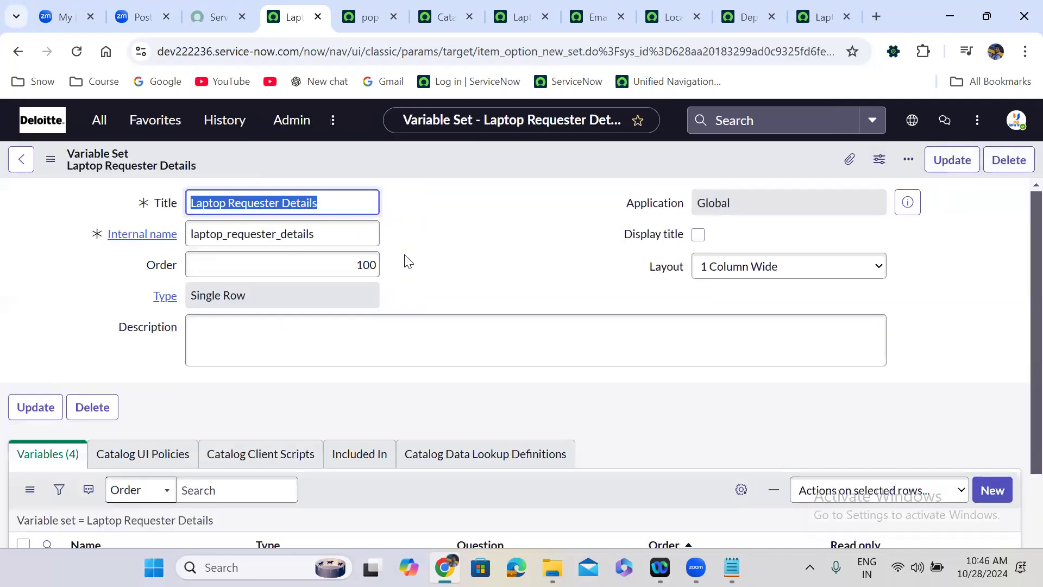
Start another variable in the Laptop Requester Details set with type Reference and order 500.
left_click(414, 276)
scroll(414, 276, "down", 4)
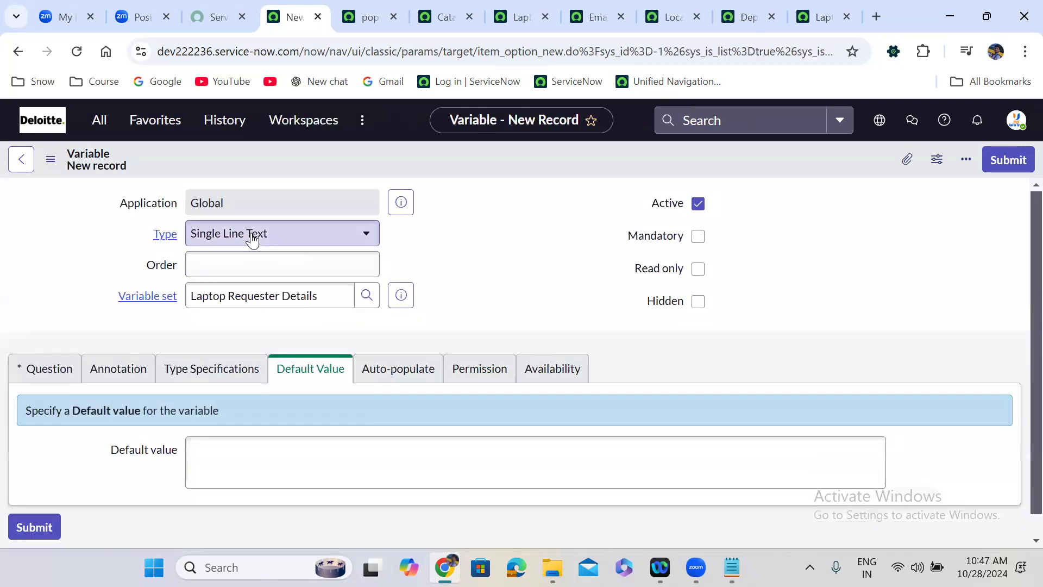
left_click(251, 233)
type("refe")
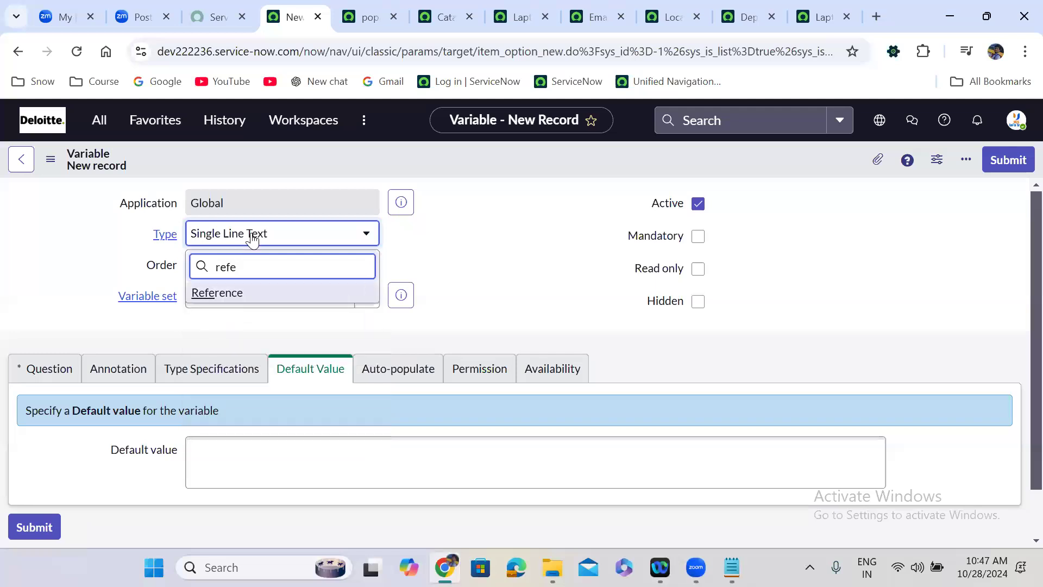
key("Return")
left_click(262, 265)
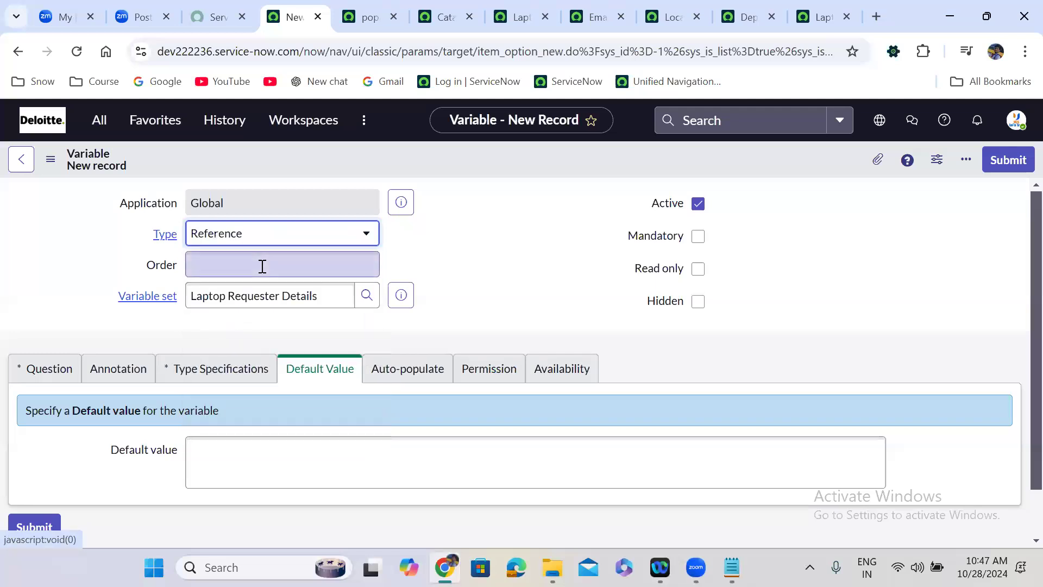
type("500")
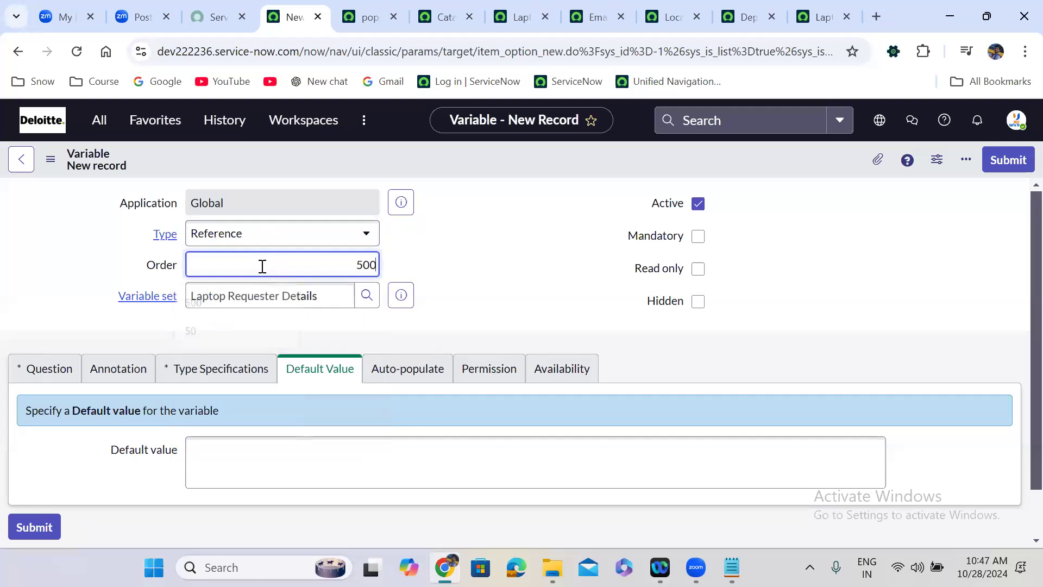
Set the order 500 variable's question to "Location" and let its name fill in from the question.
left_click(42, 374)
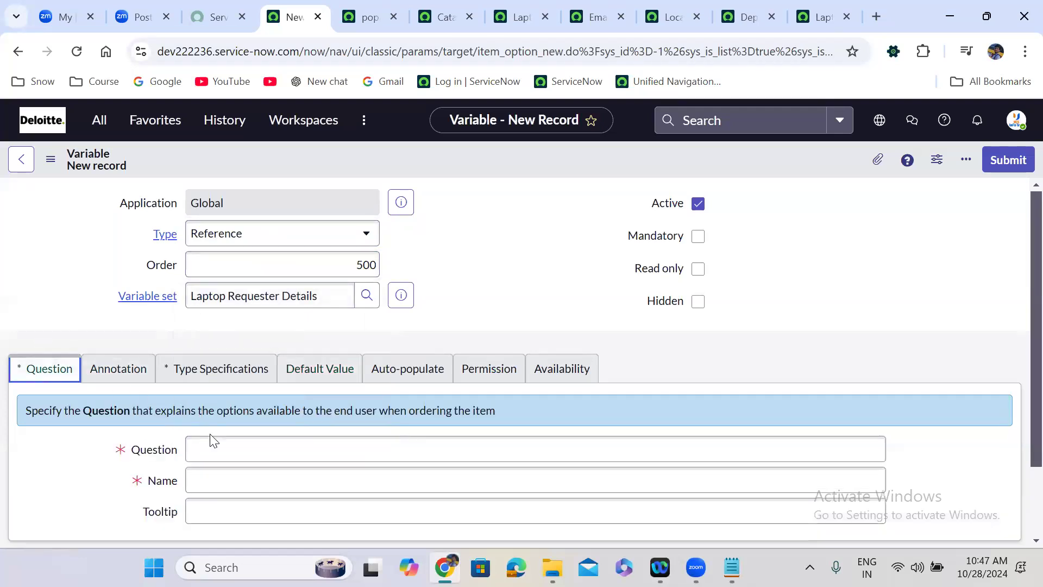
left_click(212, 441)
type("Location")
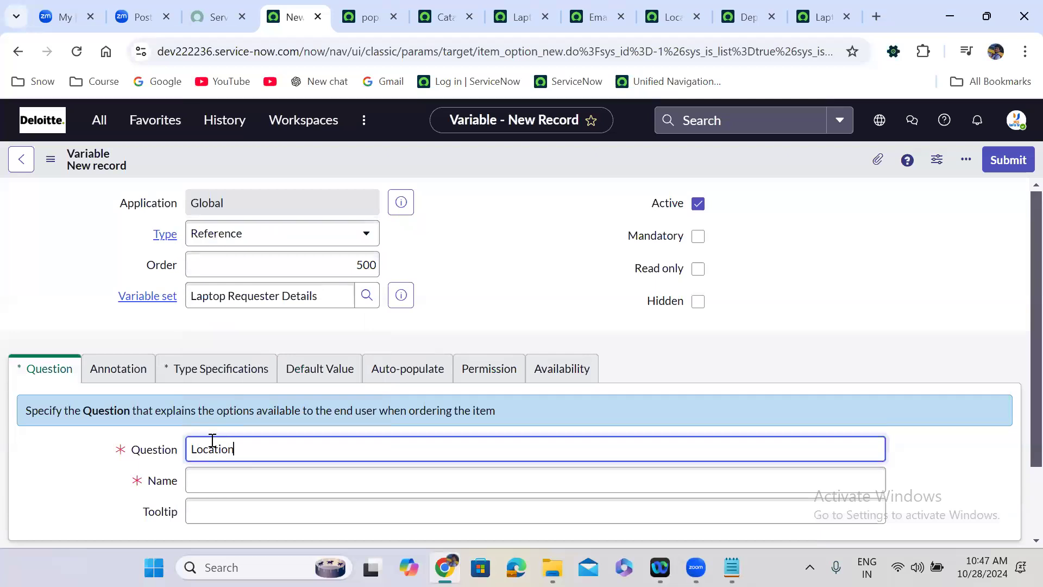
left_click(492, 303)
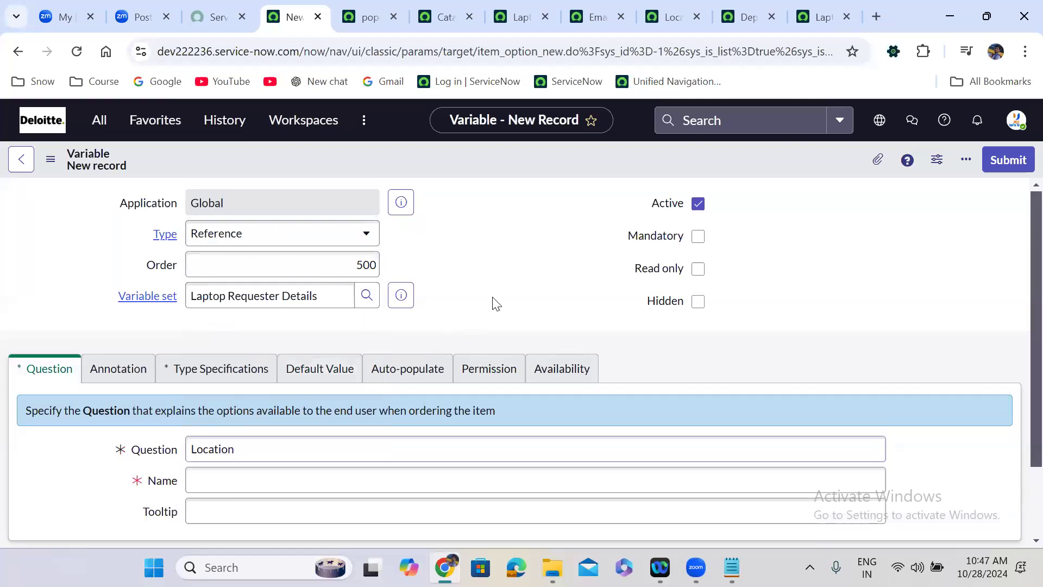
Make the Location variable reference the Location [cmn_location] table.
left_click(216, 374)
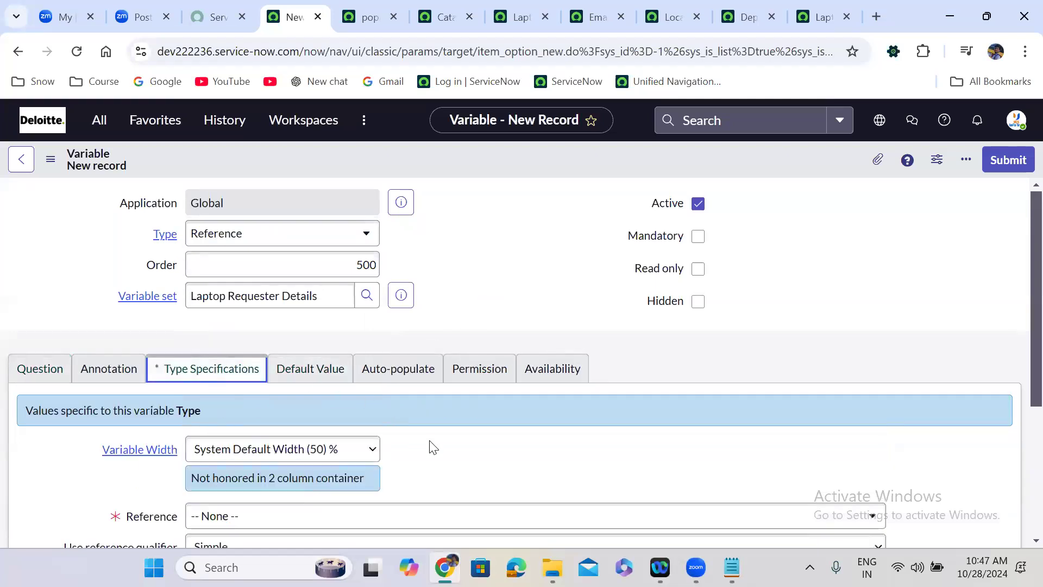
scroll(431, 447, "down", 1)
scroll(431, 447, "down", 3)
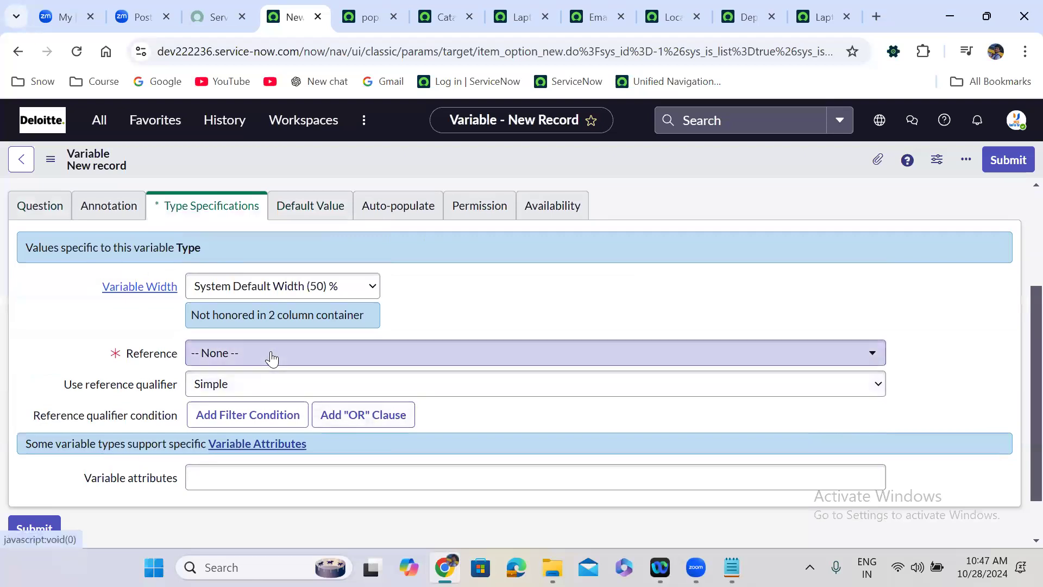
left_click(271, 354)
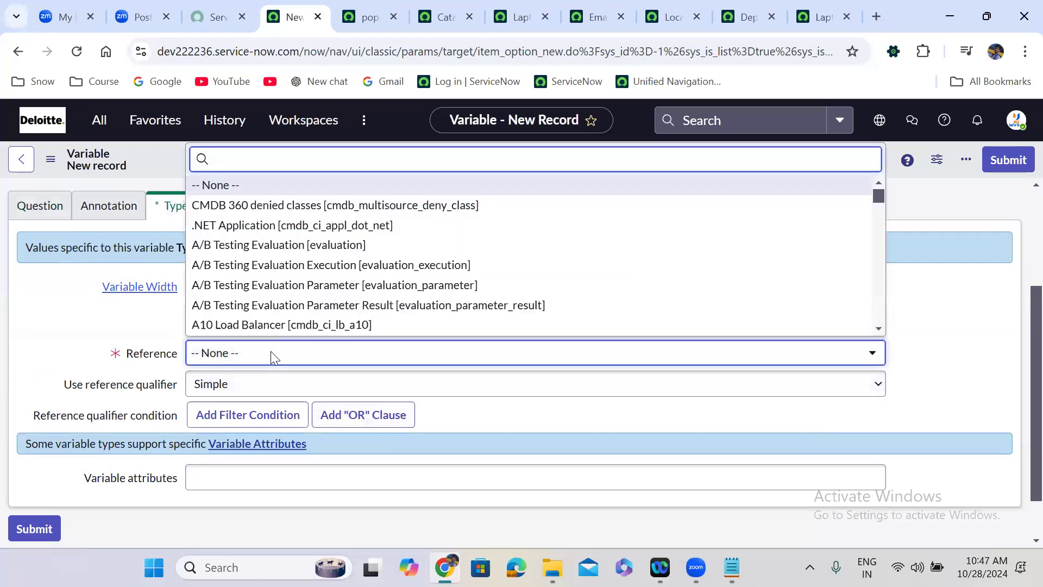
type("cmn_lo")
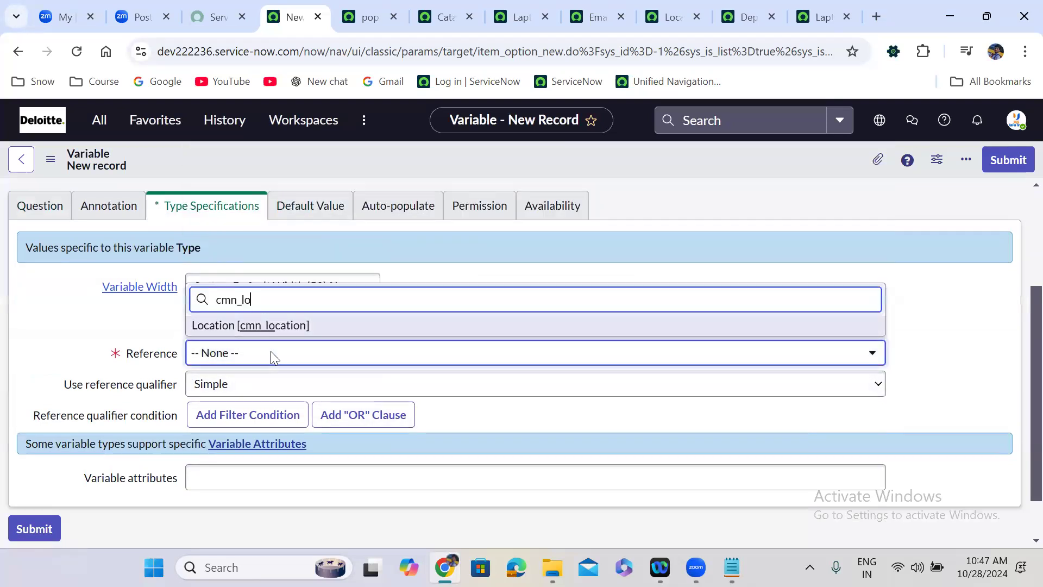
type("cation")
key("Return")
left_click(724, 184)
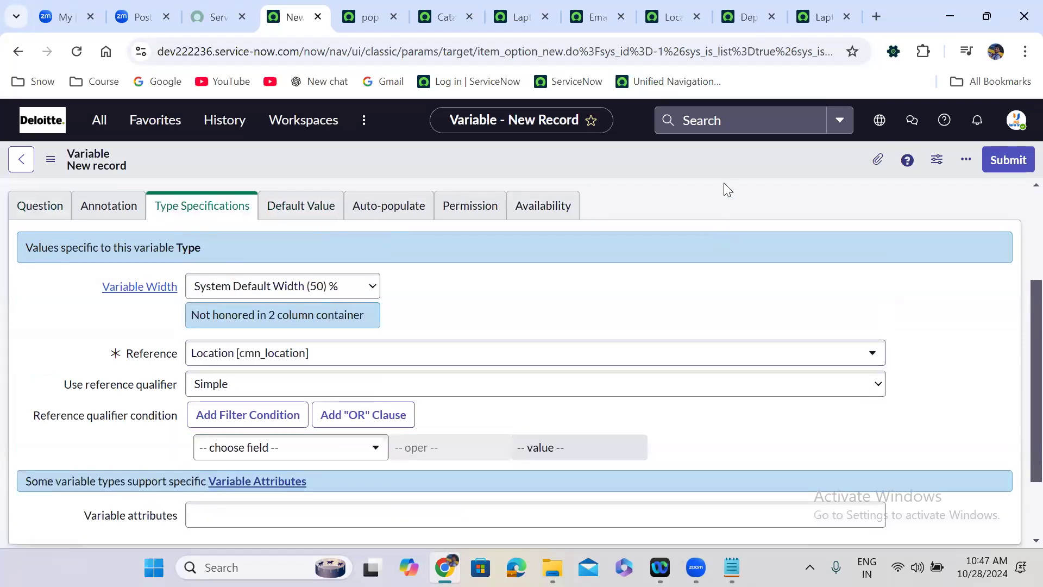
Make the Location variable read-only and submit it to the variable set.
scroll(723, 184, "up", 3)
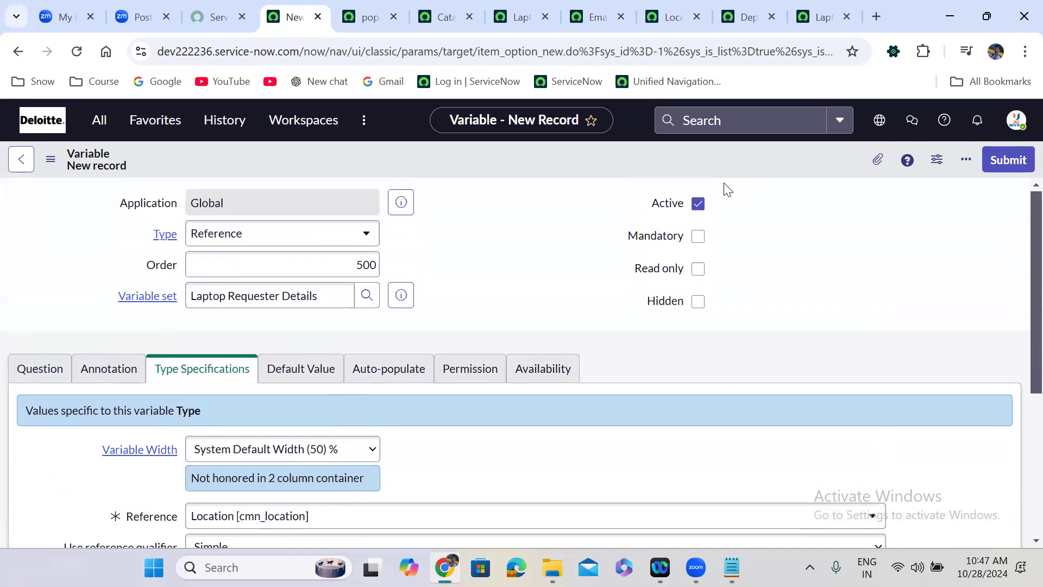
left_click(698, 270)
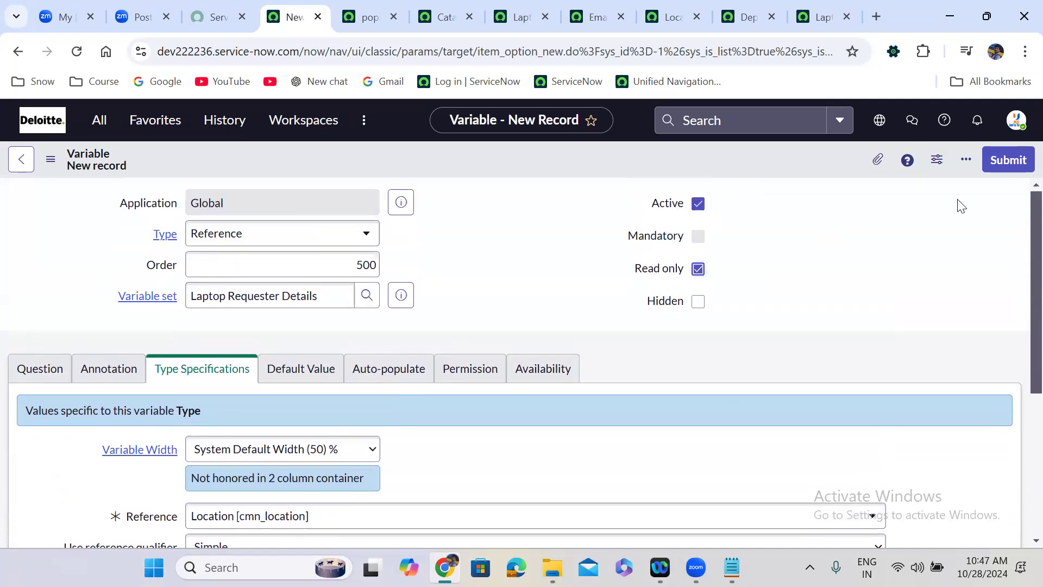
left_click(1013, 158)
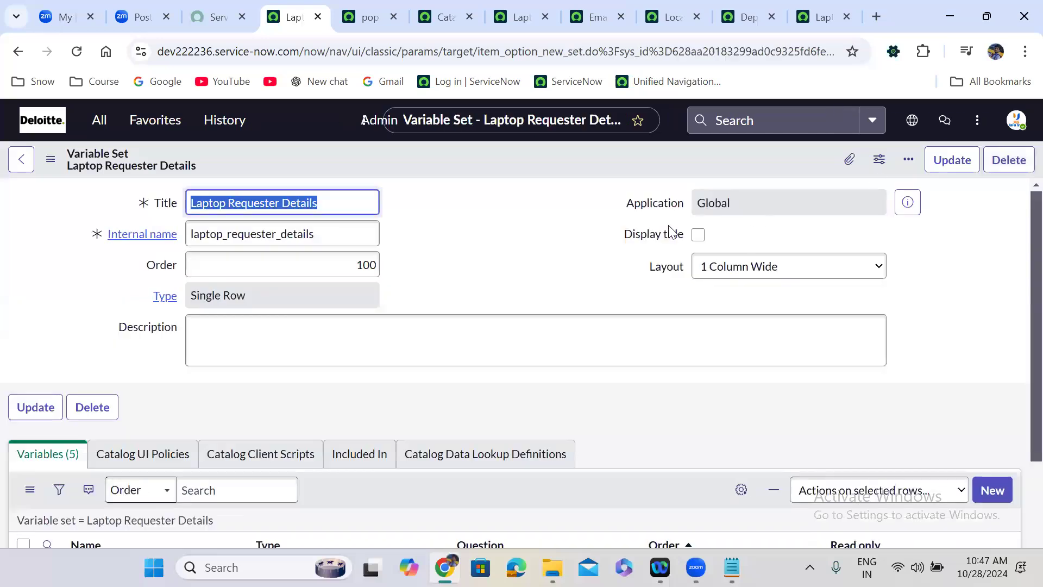
Start another variable in the Laptop Requester Details set with type Reference and order 600.
scroll(455, 254, "down", 5)
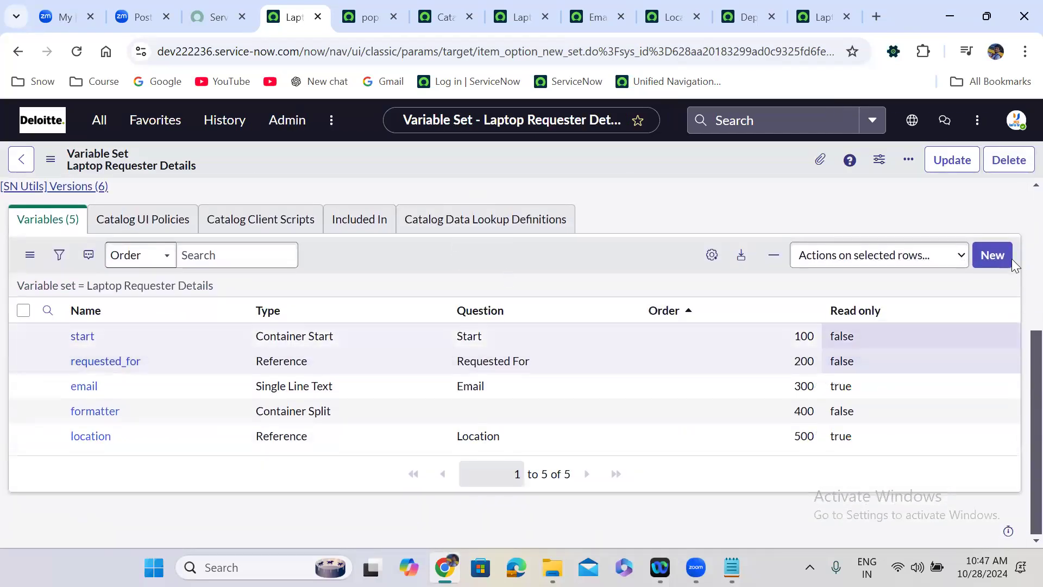
left_click(988, 242)
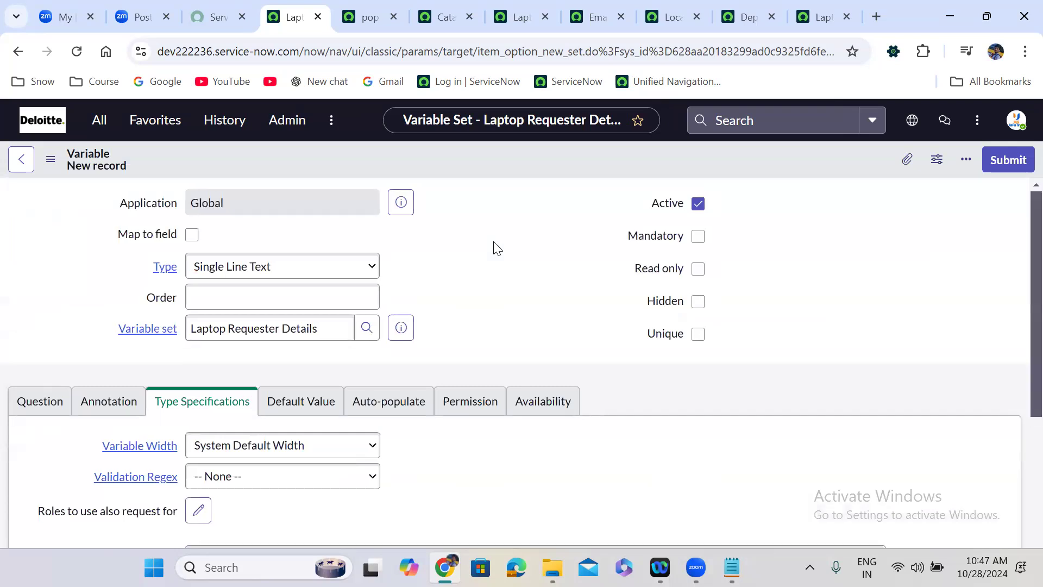
left_click(278, 243)
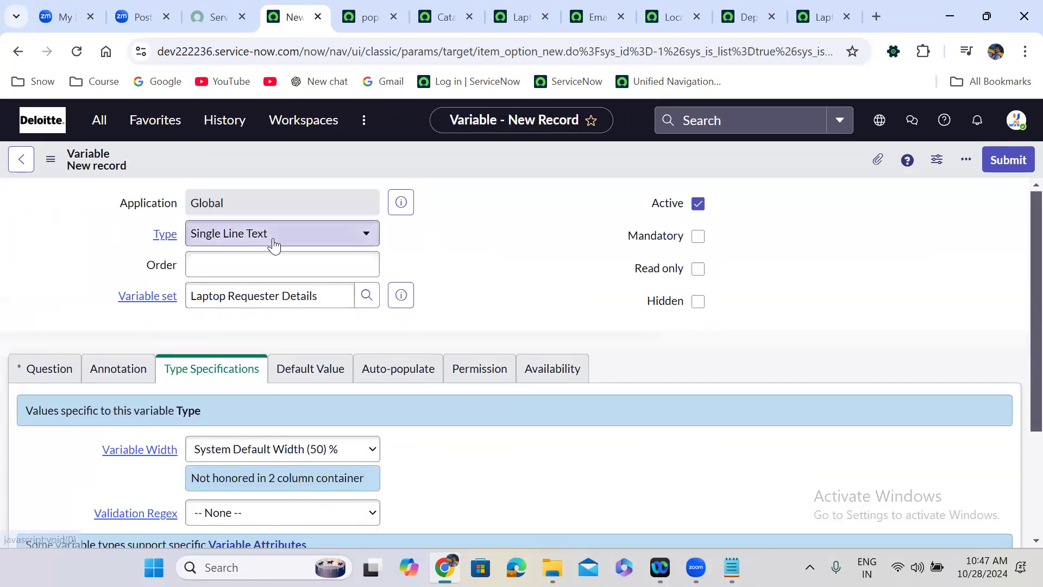
type("refe")
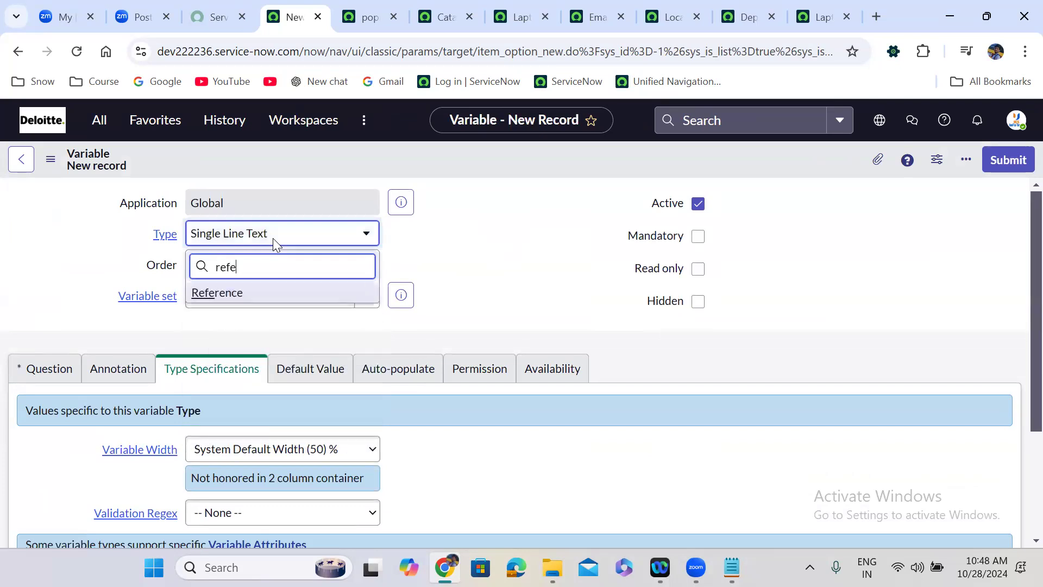
key("Return")
left_click(255, 262)
type("600")
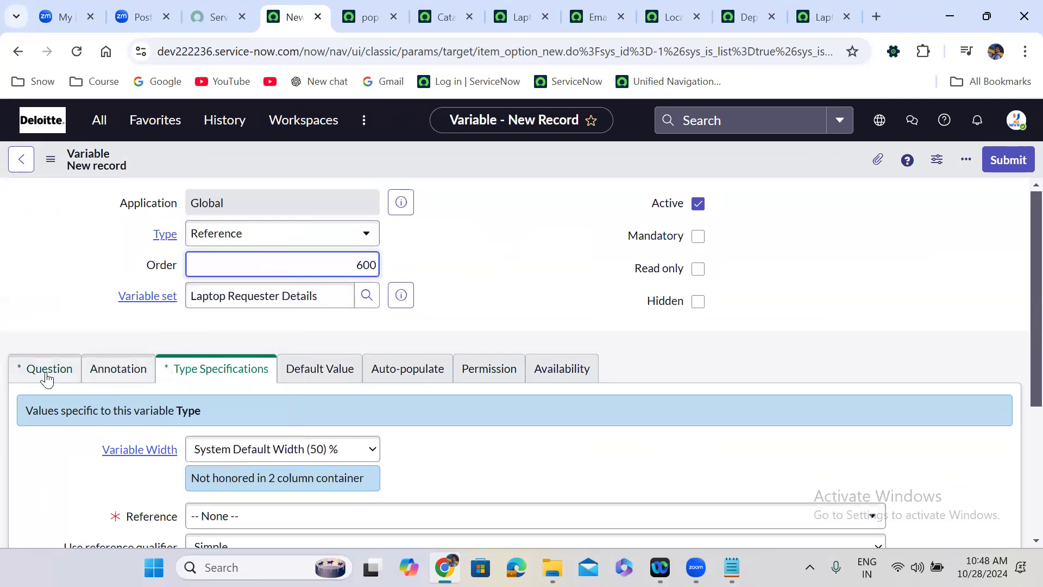
Set the order 600 variable's question to "Department" and let its name fill in from the question.
left_click(47, 374)
left_click(211, 440)
type("Department")
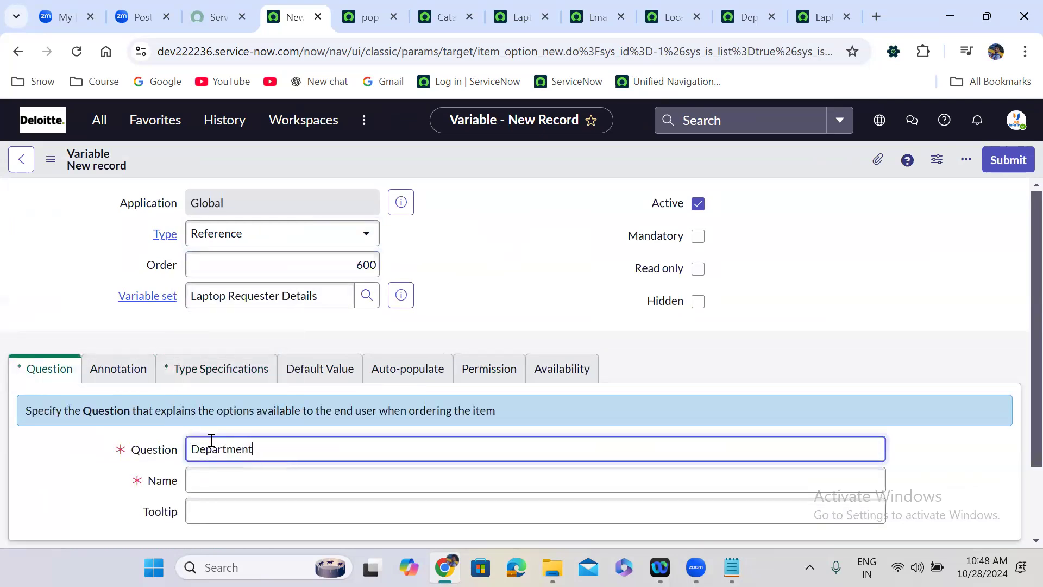
left_click(329, 405)
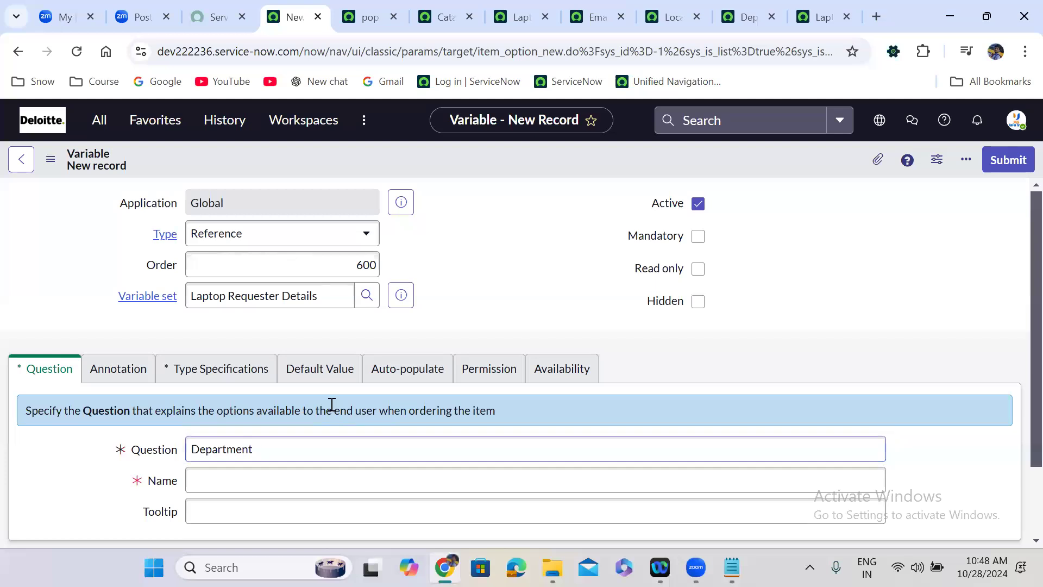
Make the Department variable reference the Department [cmn_department] table and submit it to the variable set.
left_click(209, 377)
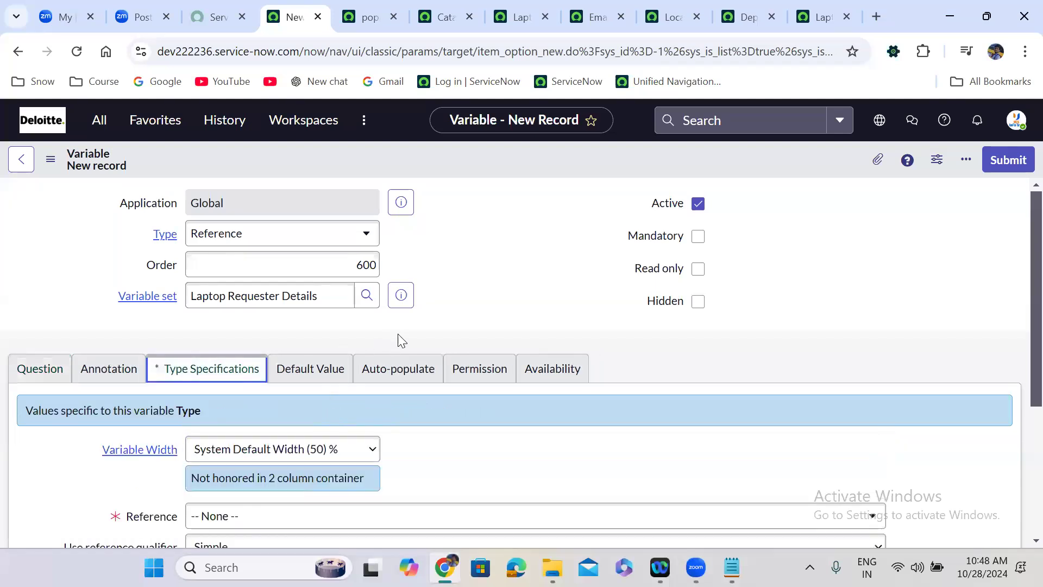
scroll(399, 342, "down", 3)
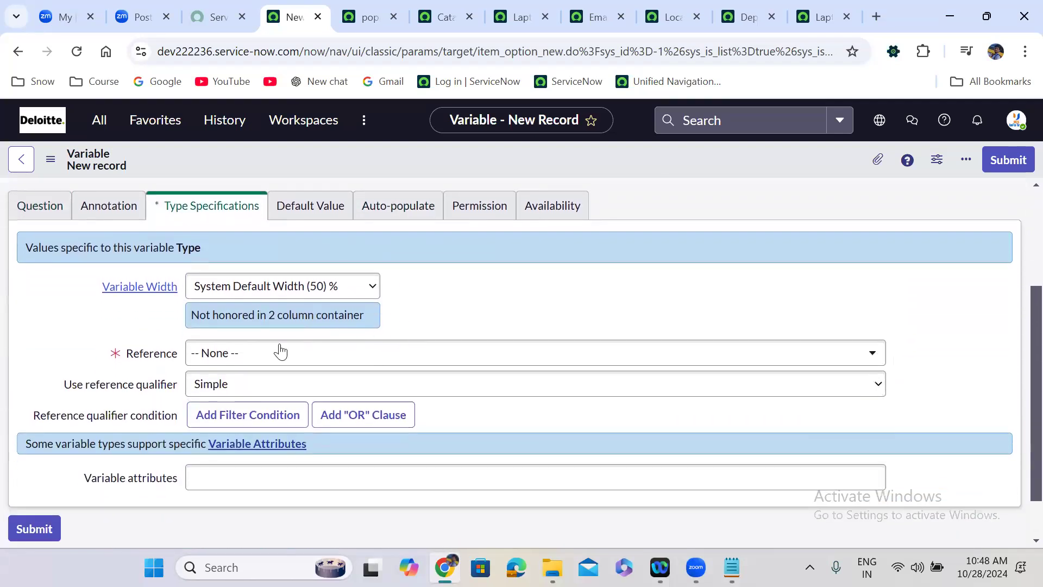
left_click(241, 360)
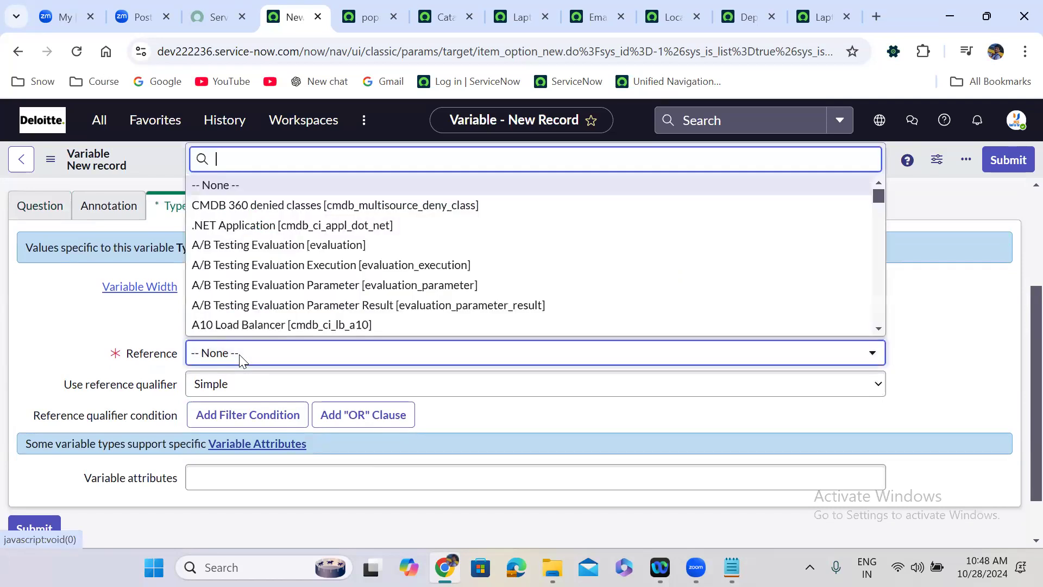
type("cmn_")
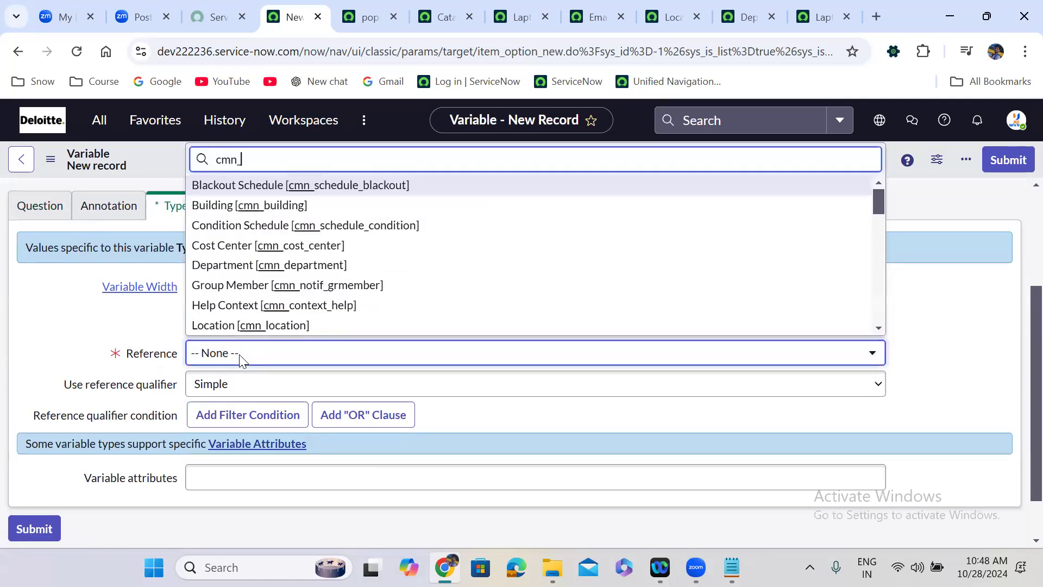
type("depart")
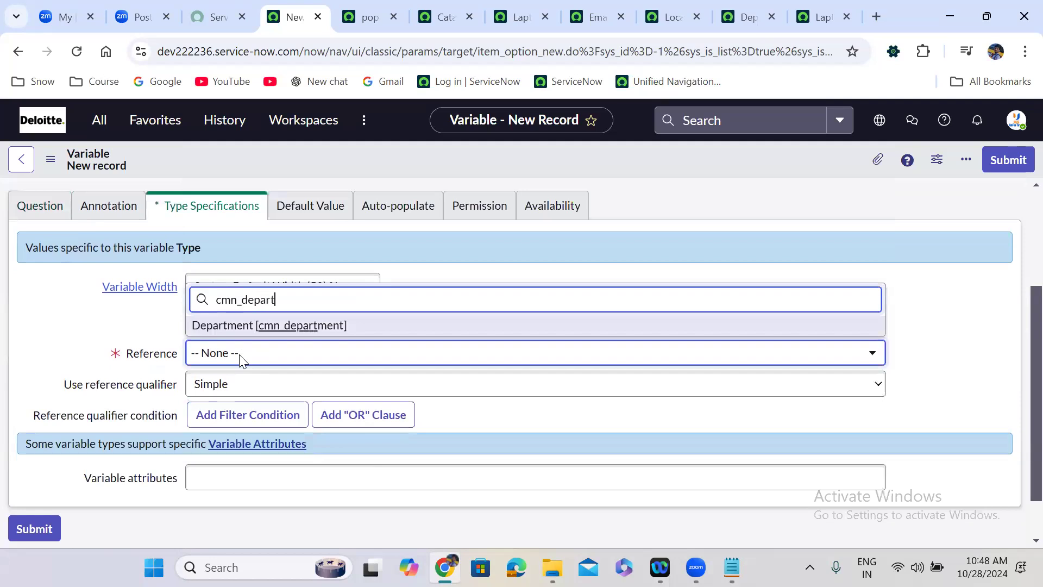
left_click(433, 325)
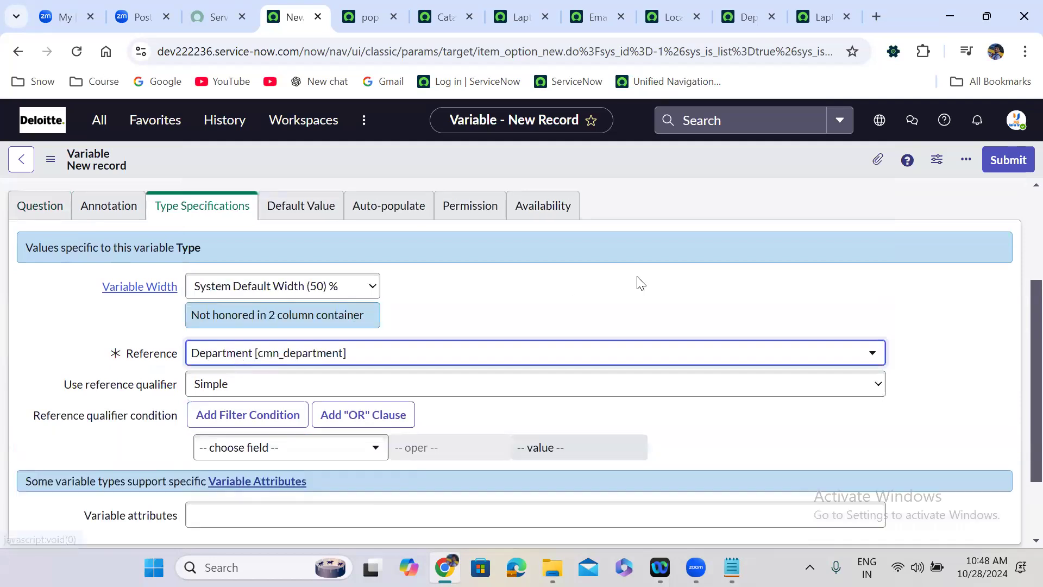
scroll(640, 283, "down", 1)
scroll(639, 283, "up", 4)
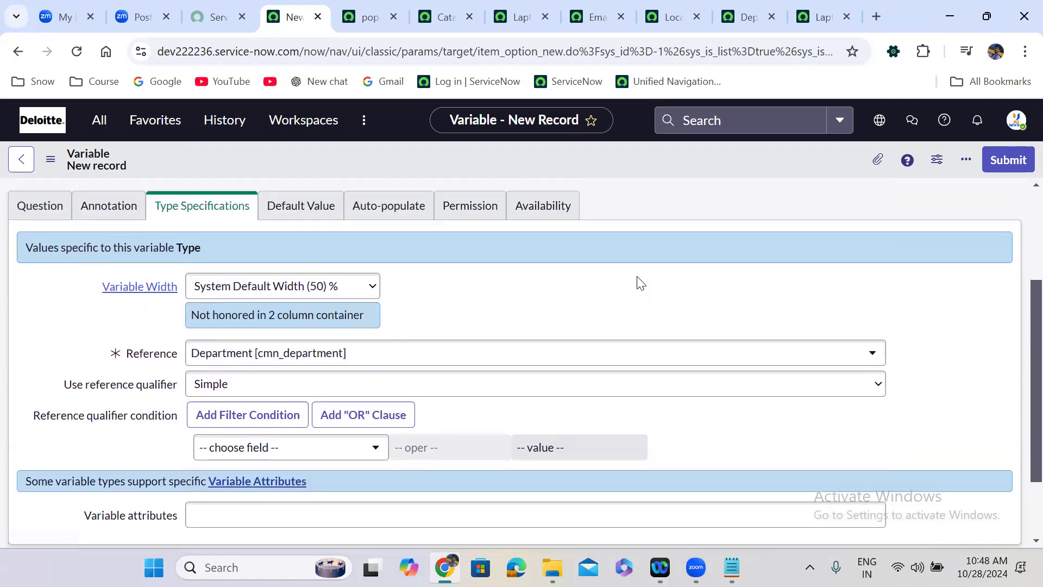
left_click(1011, 161)
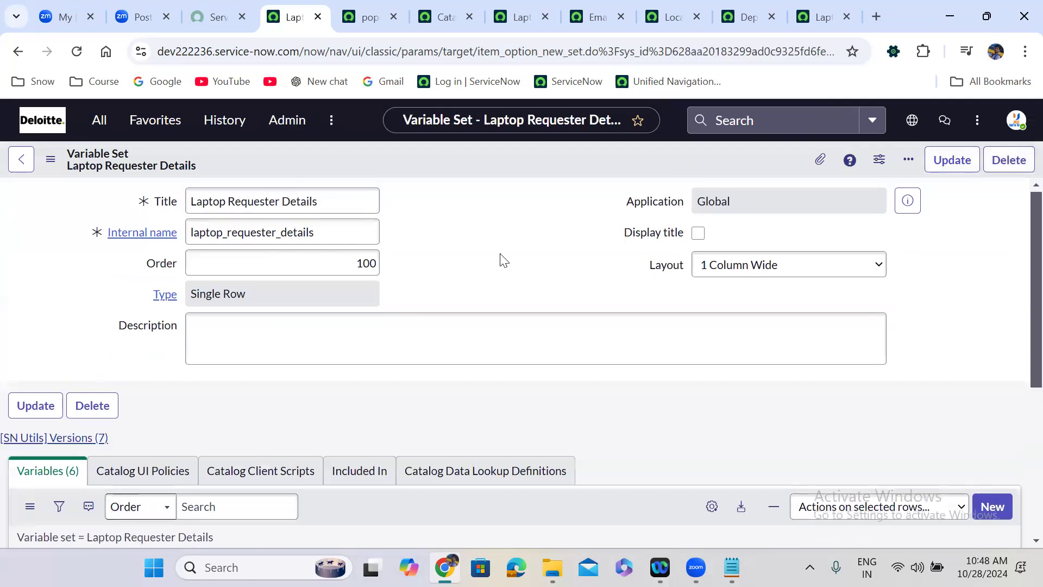
Start another variable in the Laptop Requester Details set with order 700.
scroll(500, 254, "down", 5)
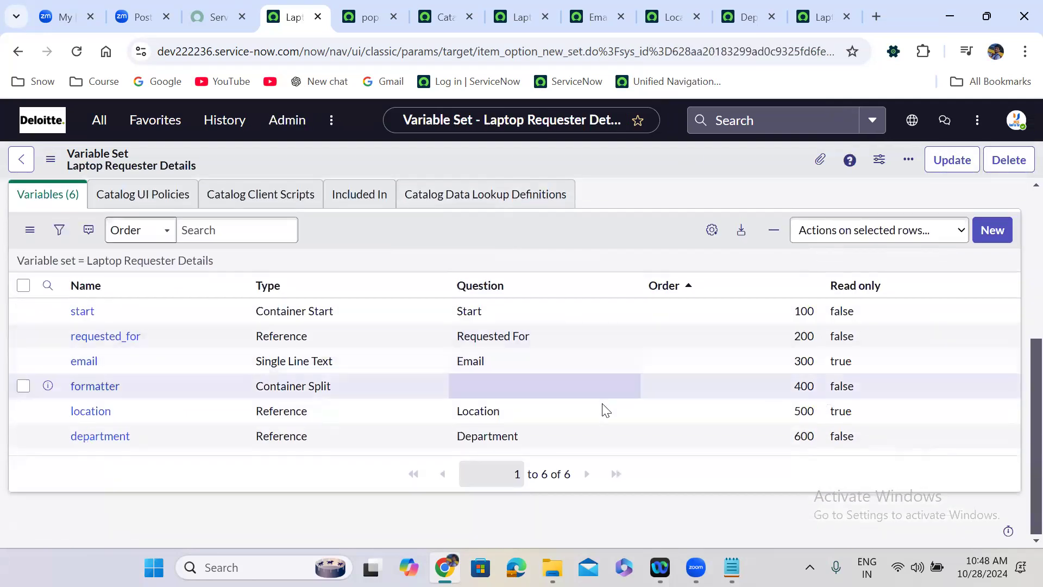
left_click(998, 229)
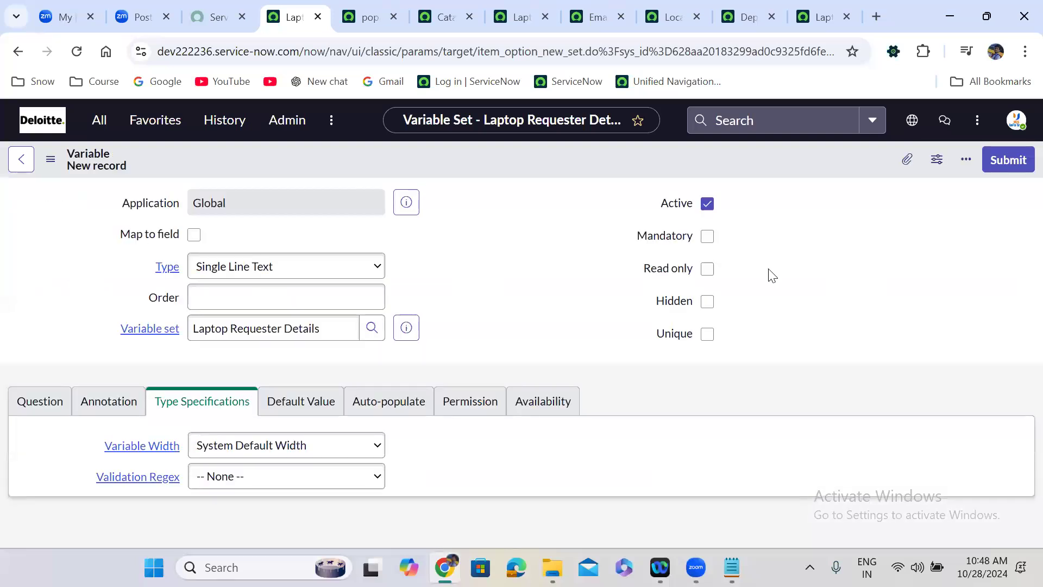
left_click(338, 296)
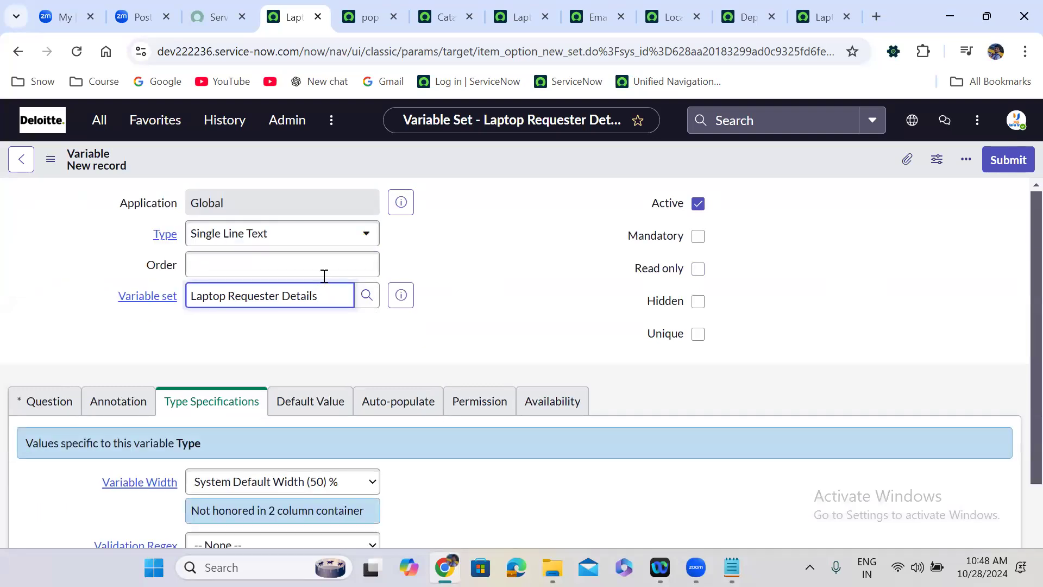
left_click(315, 270)
type("700")
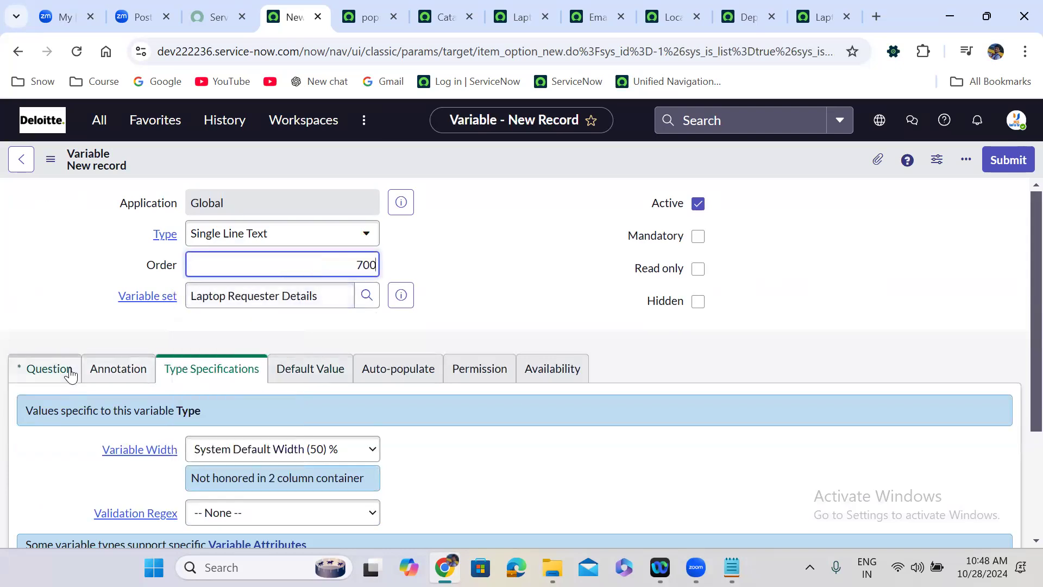
Set the order 700 variable's type to Container End and submit it to the variable set.
left_click(70, 373)
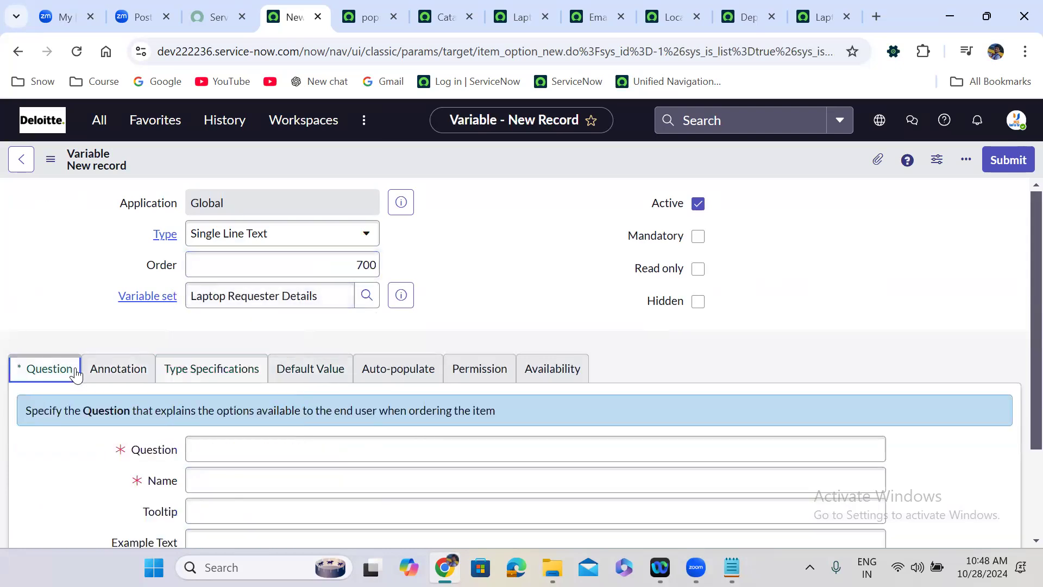
left_click(235, 238)
type("v")
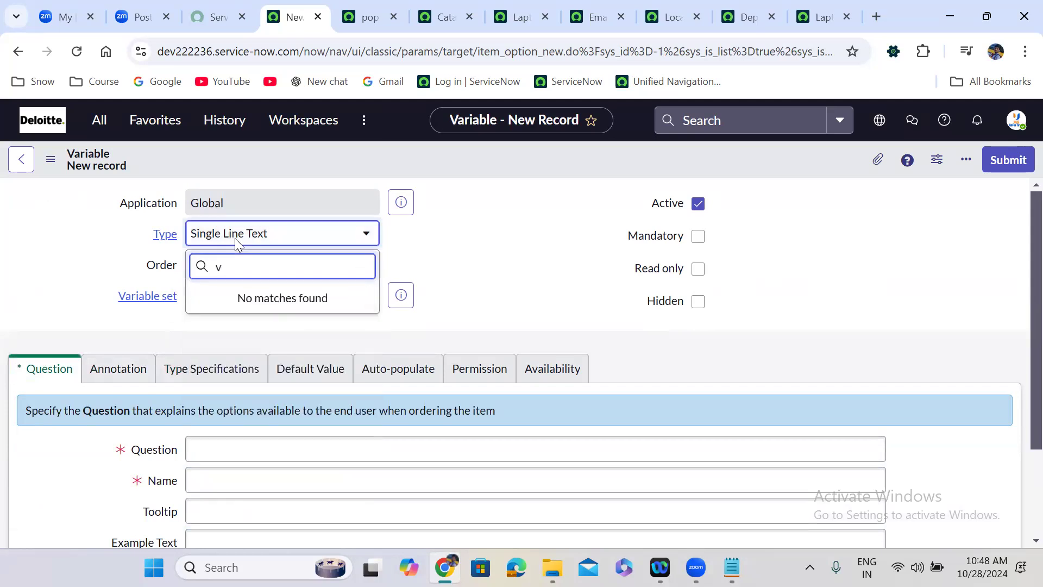
key("BackSpace")
type("cont")
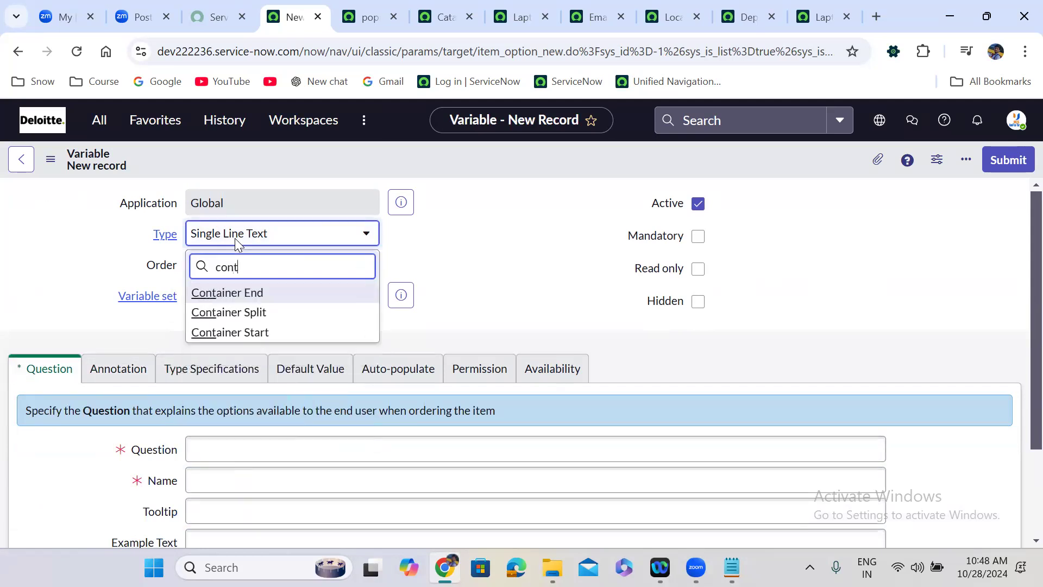
key("Return")
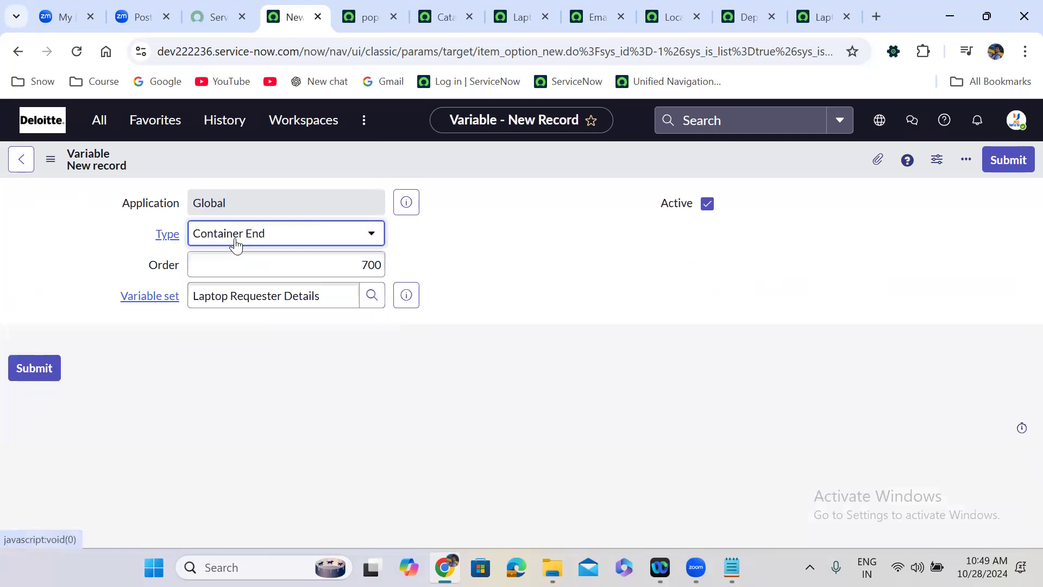
left_click(523, 257)
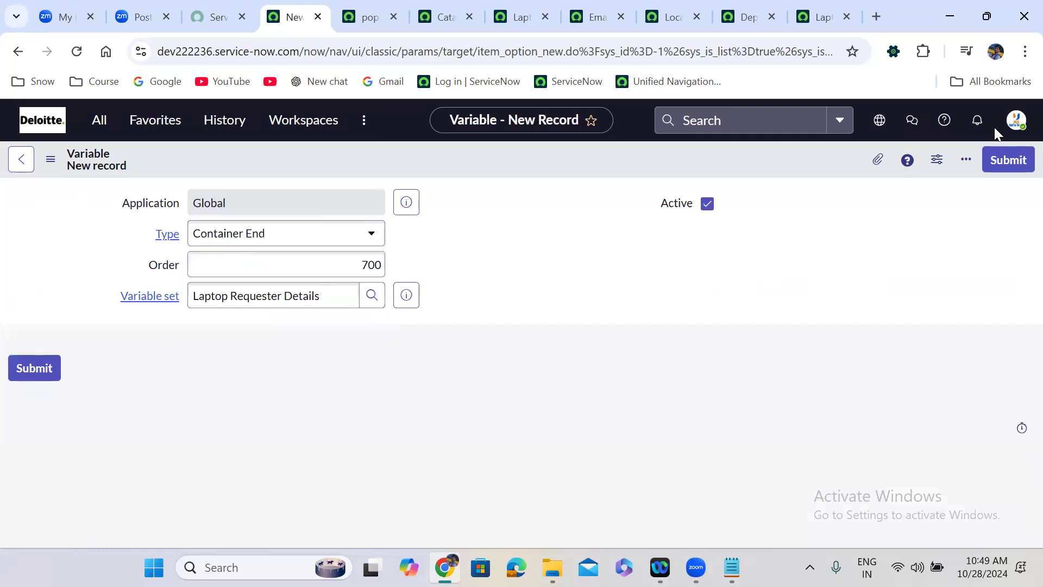
left_click(1011, 158)
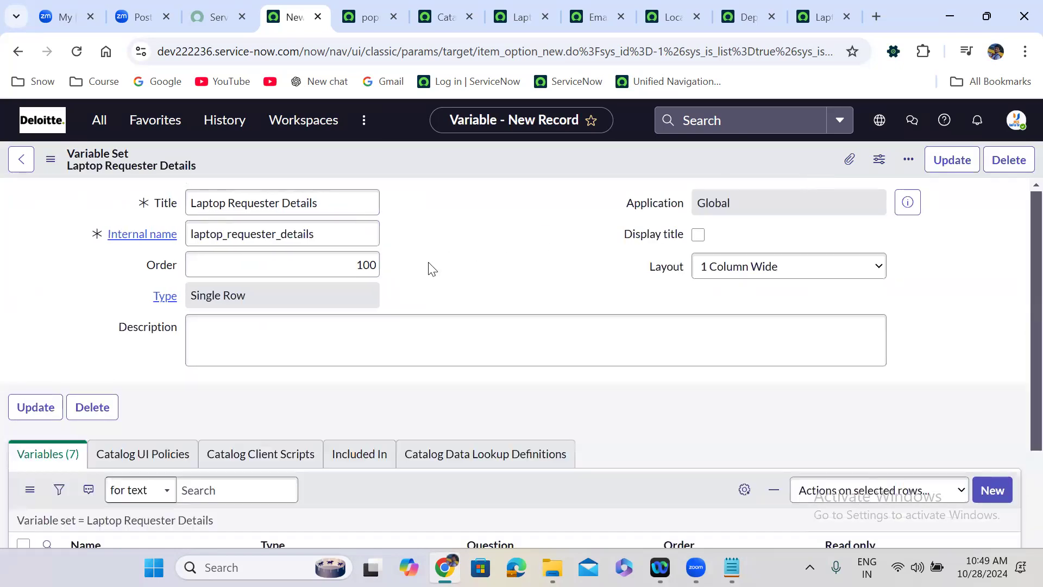
Review the Laptop Requester Details set's header fields, variables list and catalog client scripts list.
scroll(430, 274, "down", 3)
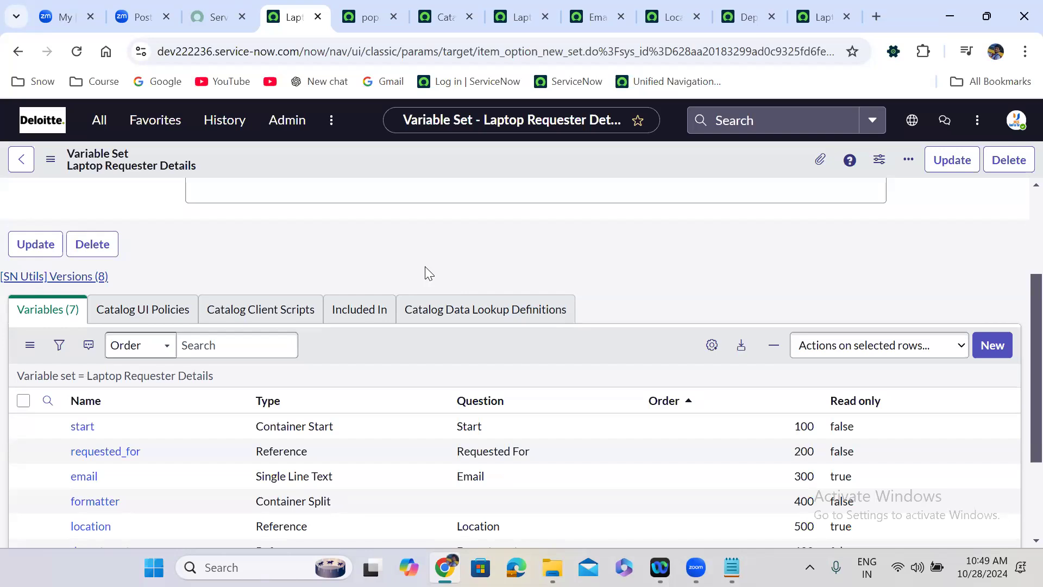
scroll(670, 251, "up", 3)
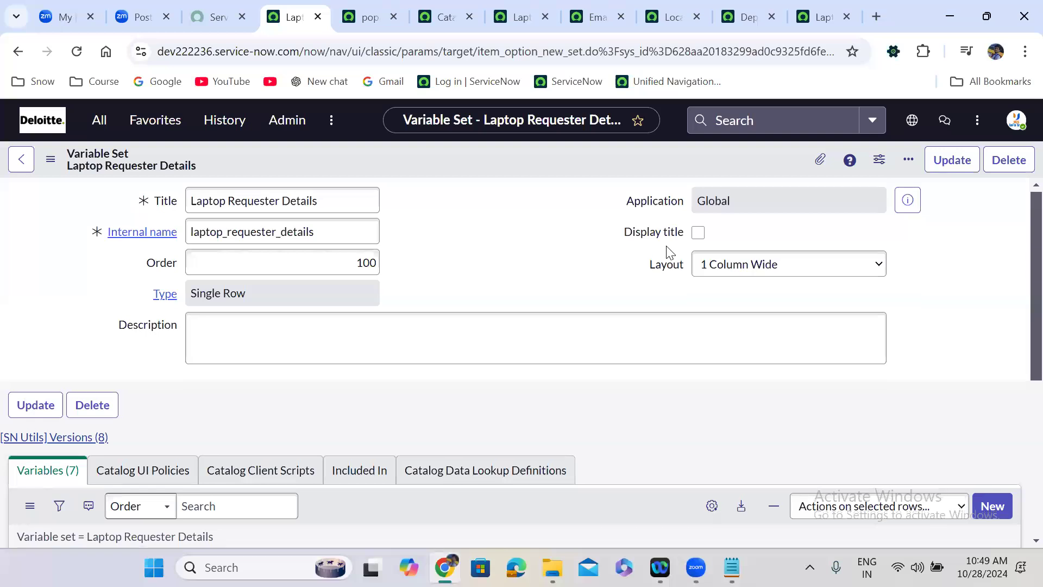
scroll(669, 251, "down", 3)
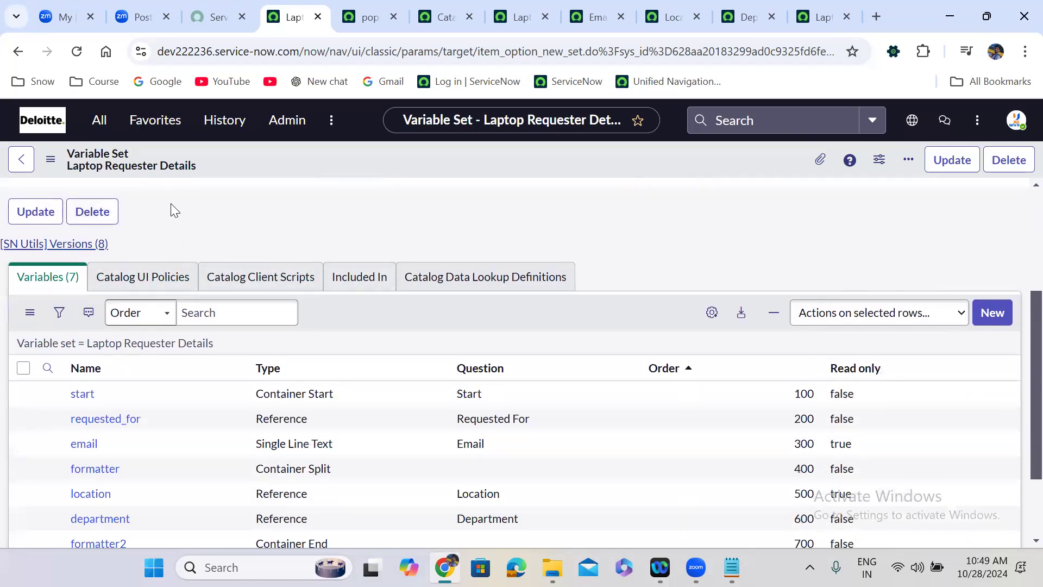
left_click(270, 280)
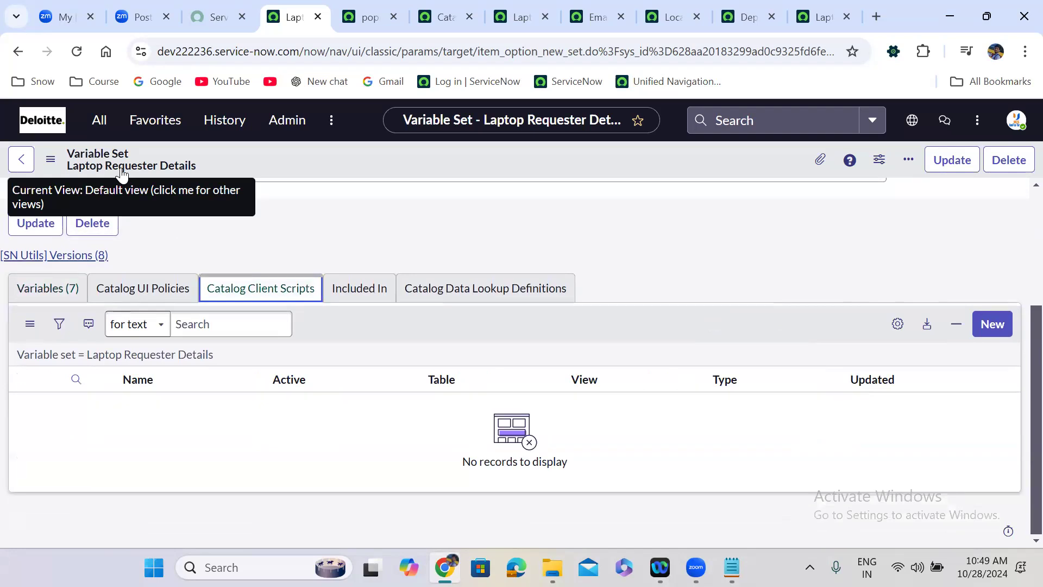
From the Laptop Request for Employees item's catalog client scripts, open "populate requester details" in a separate browser tab.
left_click(500, 6)
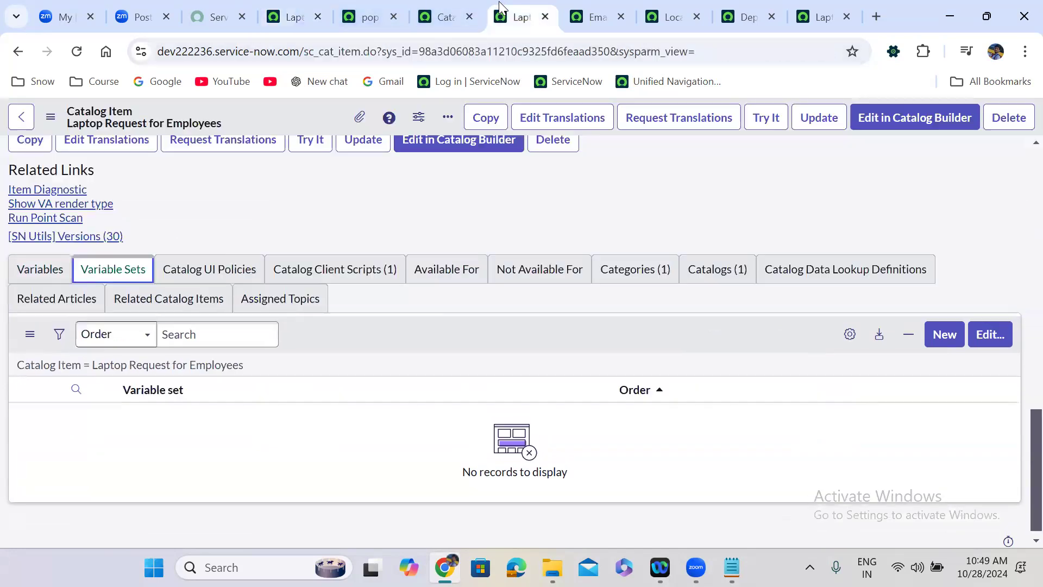
left_click(187, 277)
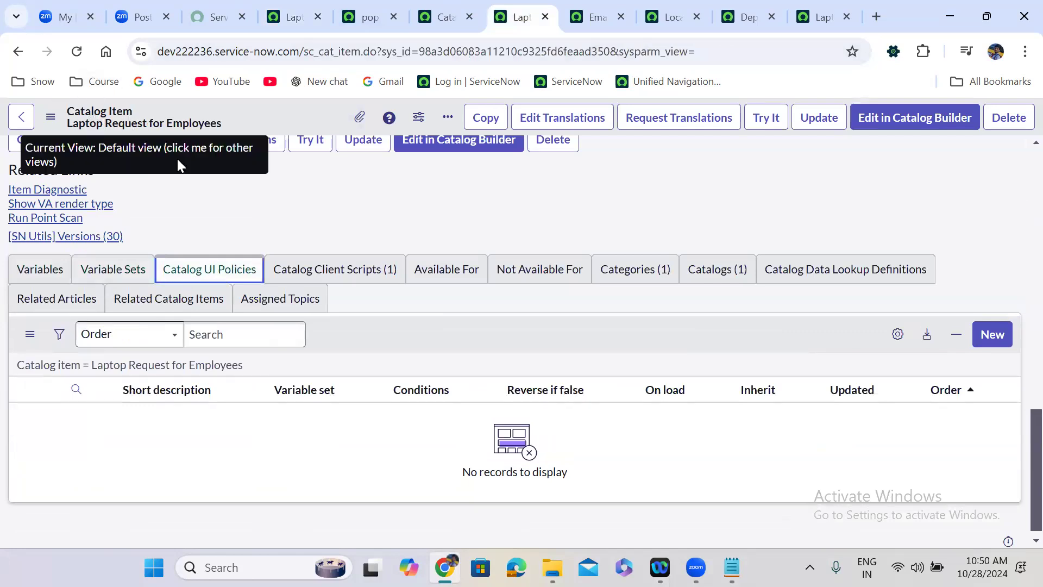
left_click(300, 268)
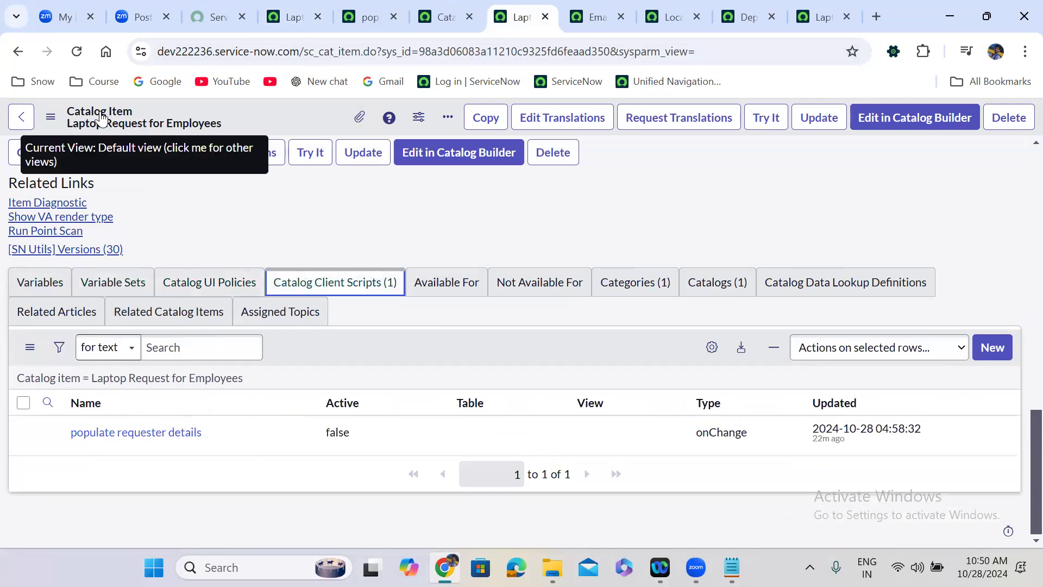
left_click(202, 348)
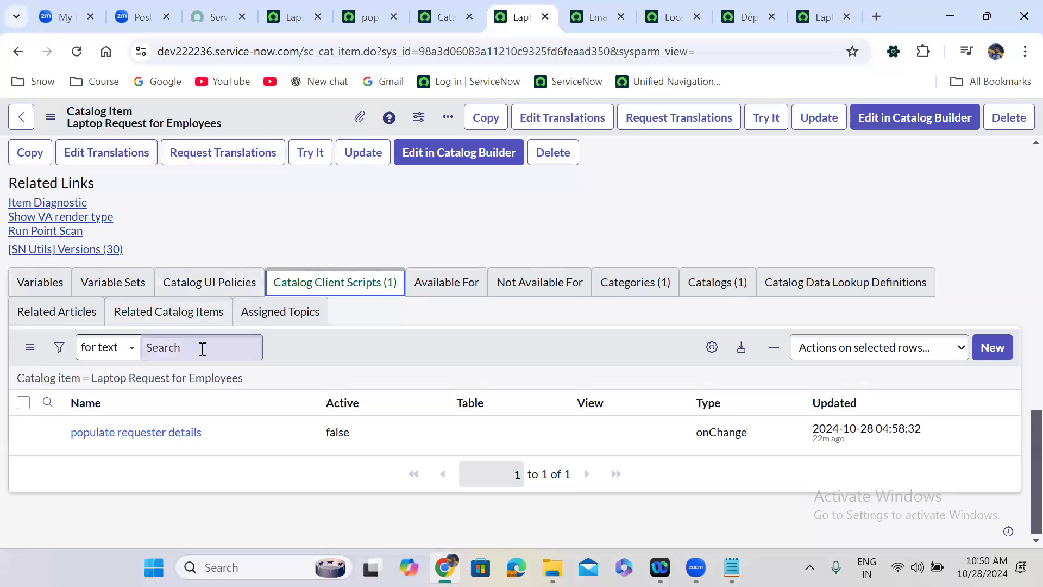
left_click(24, 408)
left_click(23, 403)
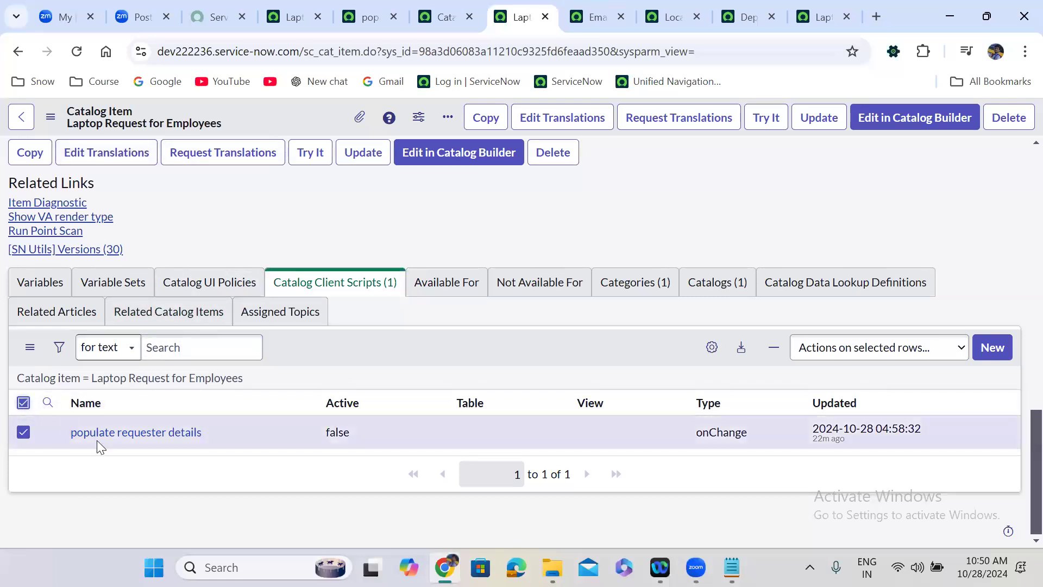
left_click(128, 436)
middle_click(129, 436)
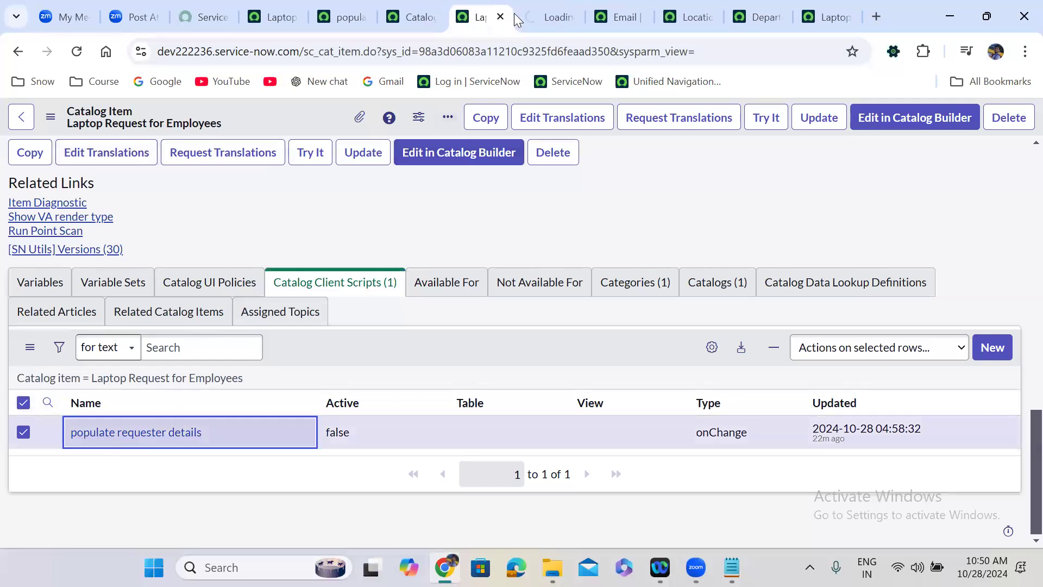
left_click(540, 8)
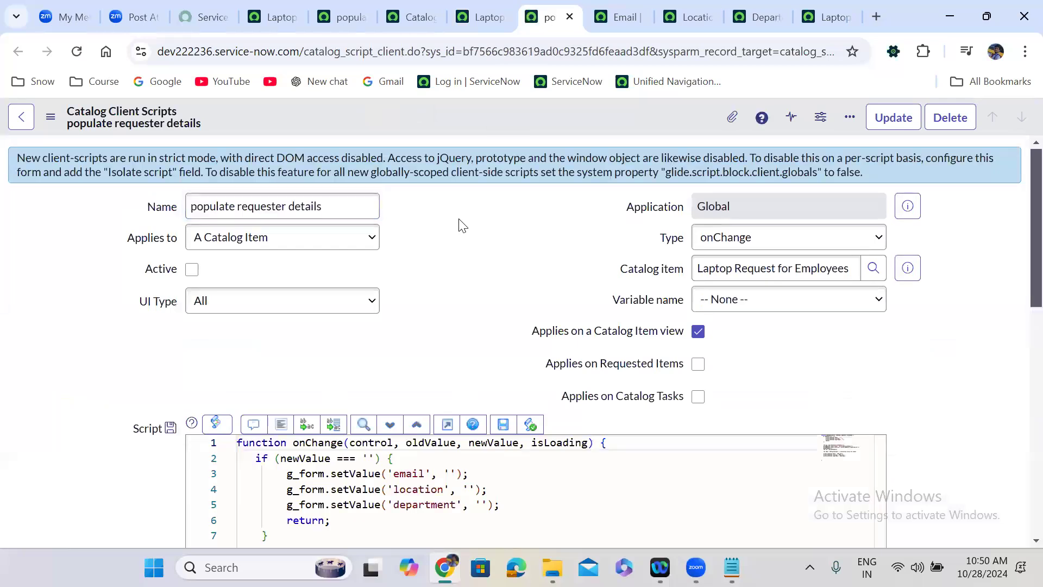
Remove the code inside the script's onChange function, then delete the "populate requester details" record and close its tab.
scroll(460, 223, "down", 2)
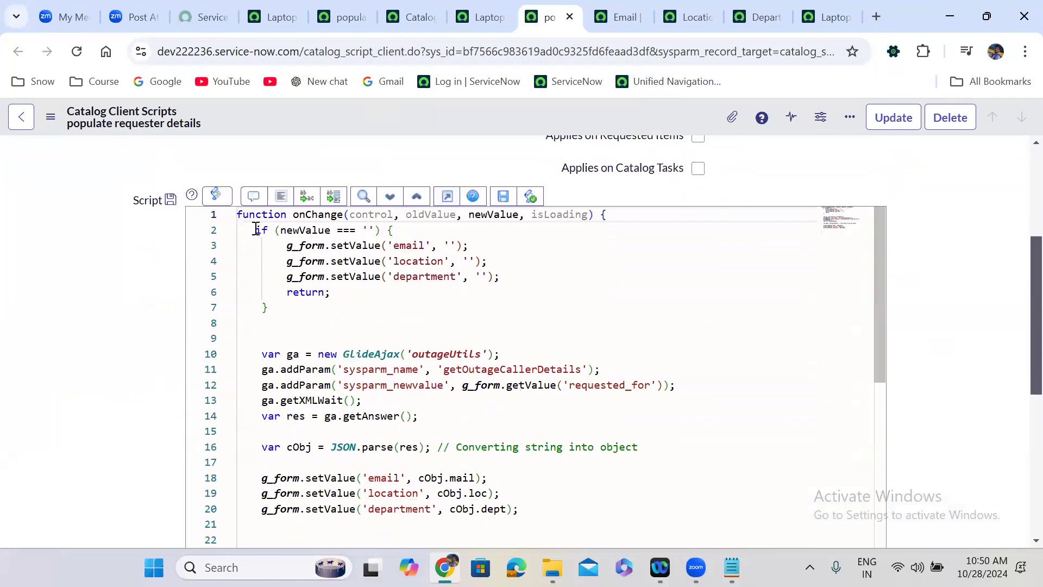
left_click_drag(255, 230, 531, 512)
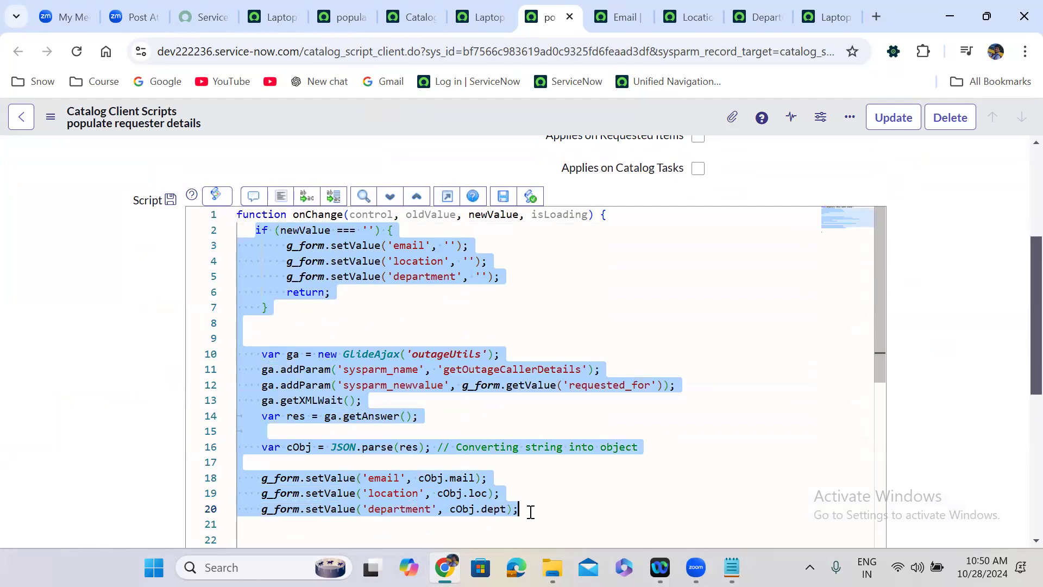
key("BackSpace")
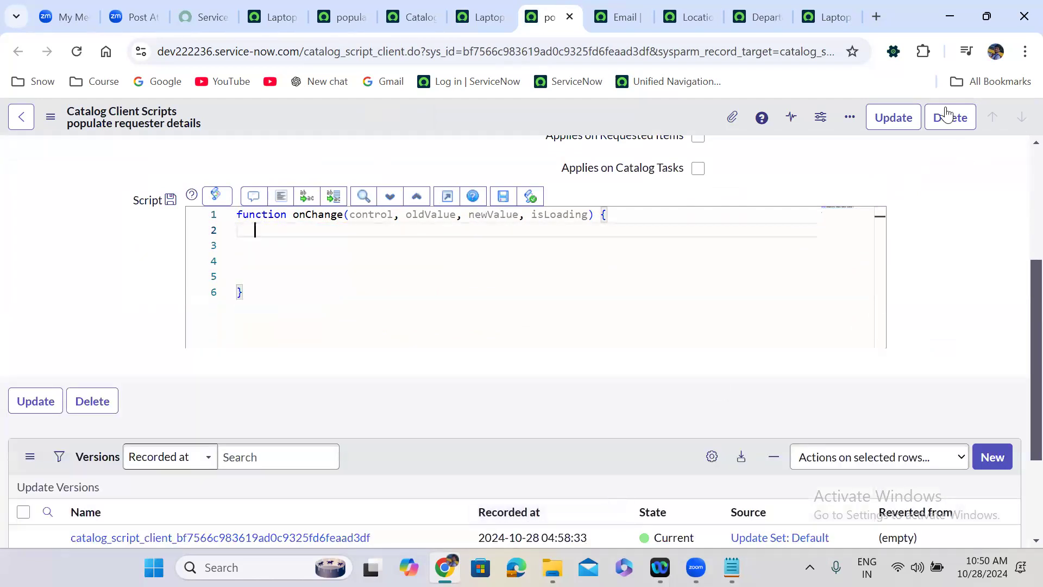
left_click(946, 115)
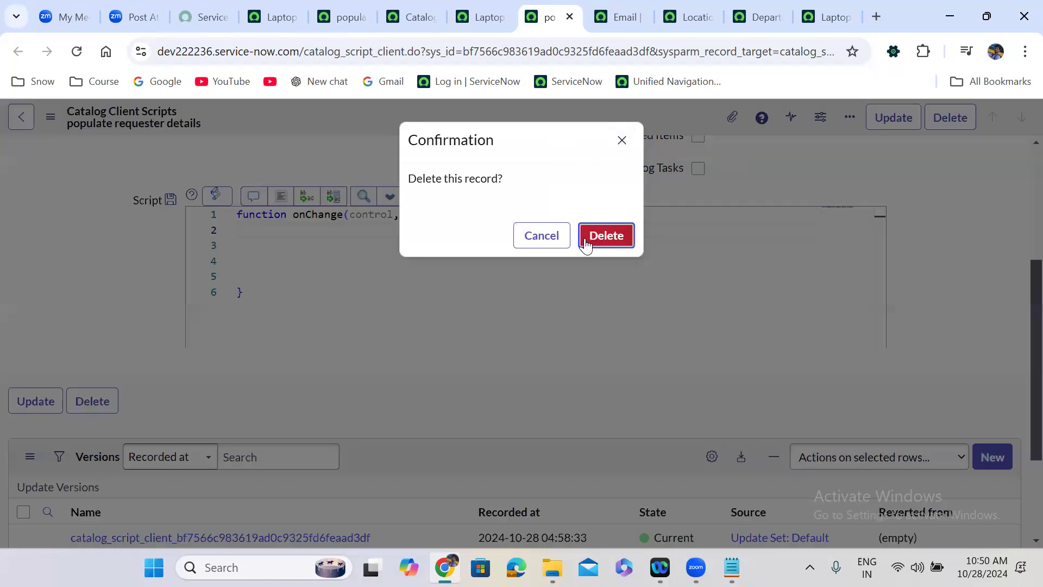
left_click(585, 245)
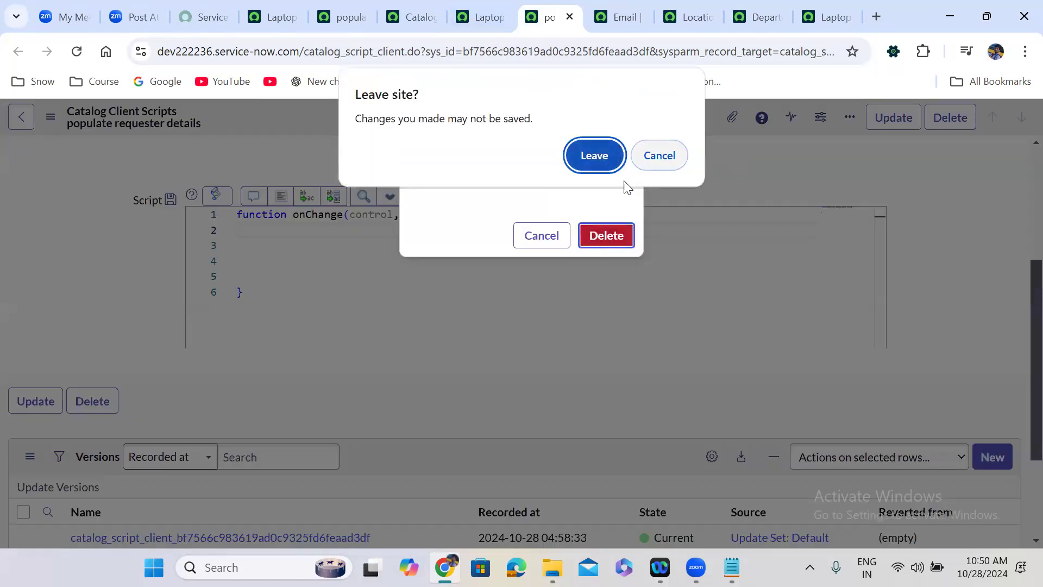
left_click(594, 157)
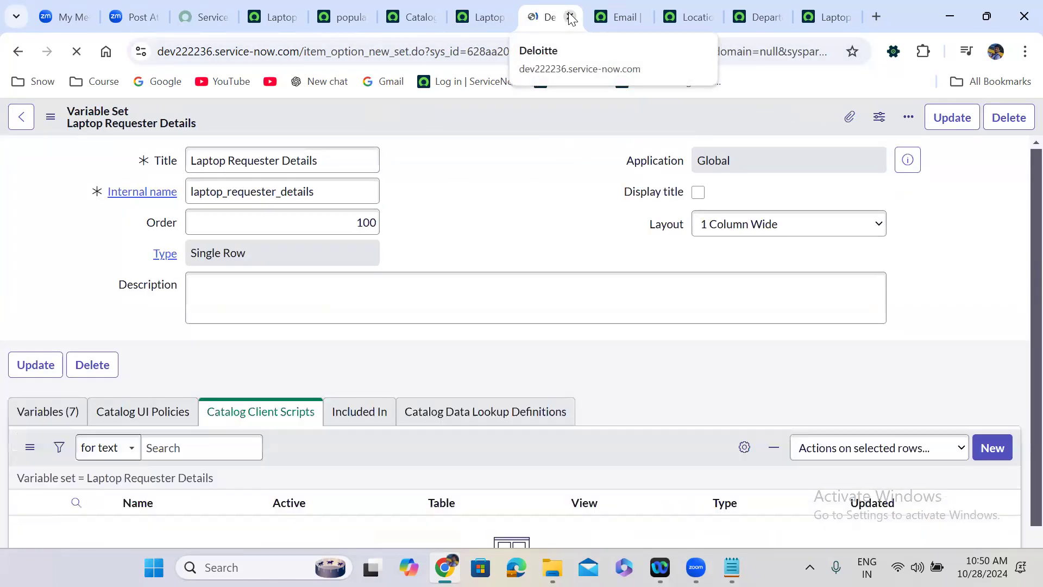
left_click(571, 18)
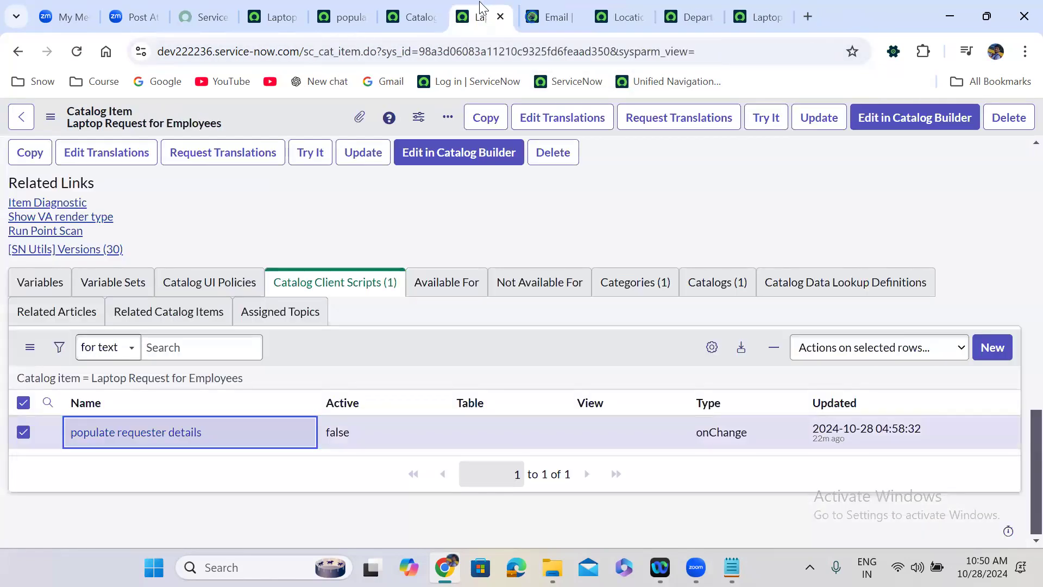
Refresh the catalog item's client scripts list and check its Catalog UI Policies and Catalog Client Scripts lists.
left_click(188, 380)
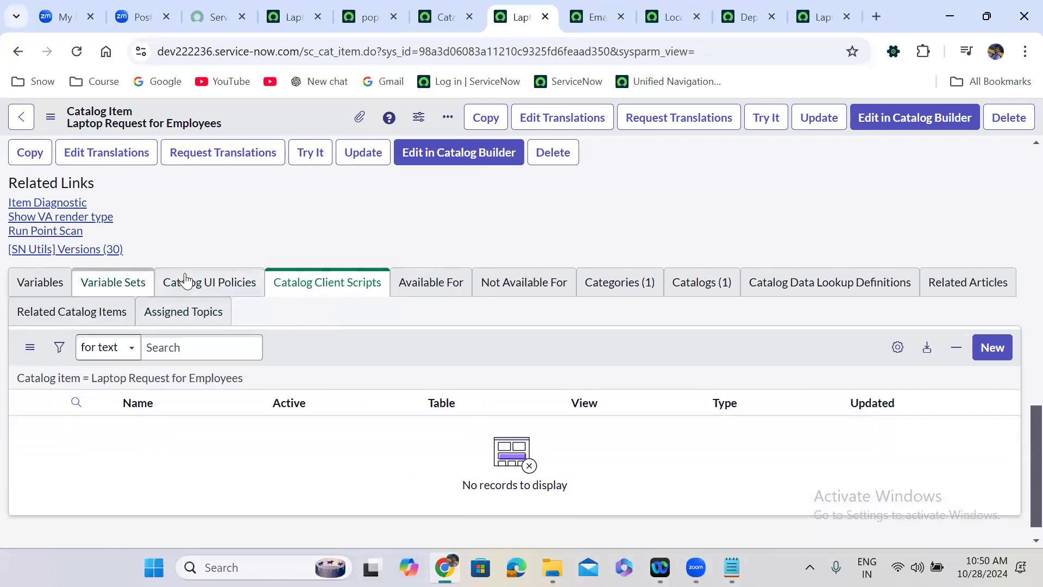
left_click(203, 282)
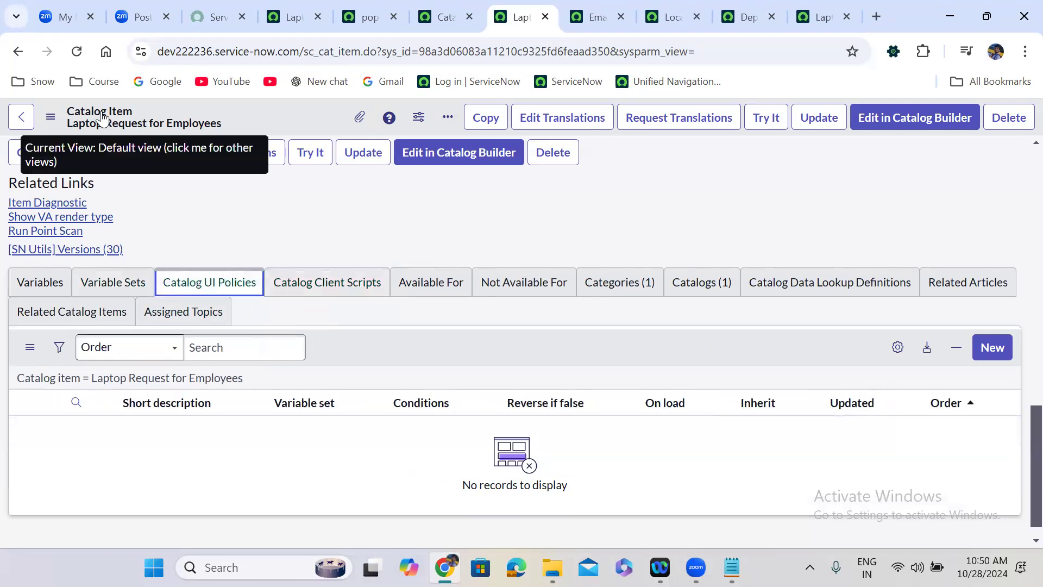
left_click(326, 282)
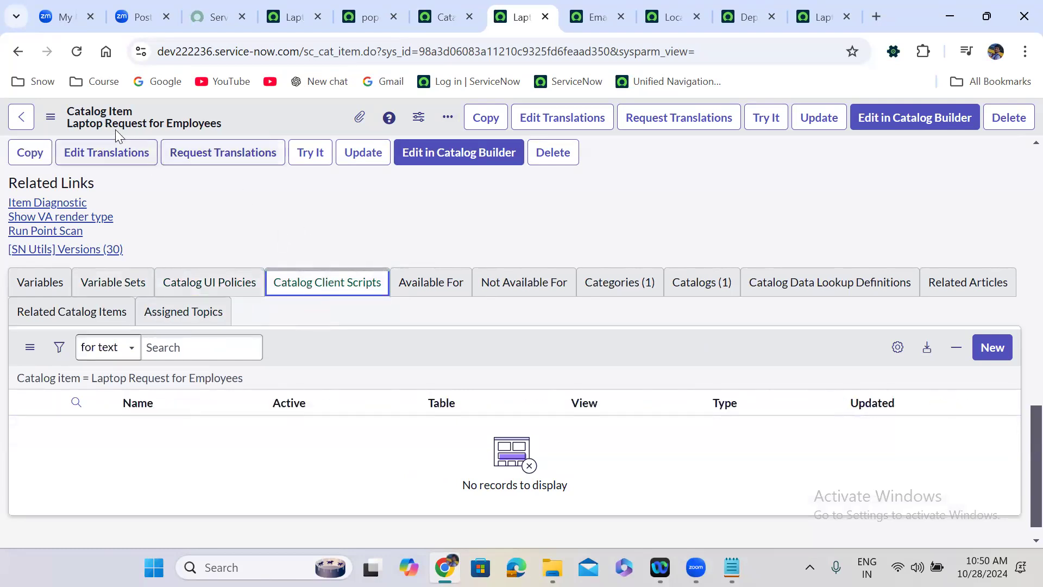
In the Laptop Requester Details variable set, start a catalog client script named populate caller details with UI type All.
left_click(298, 12)
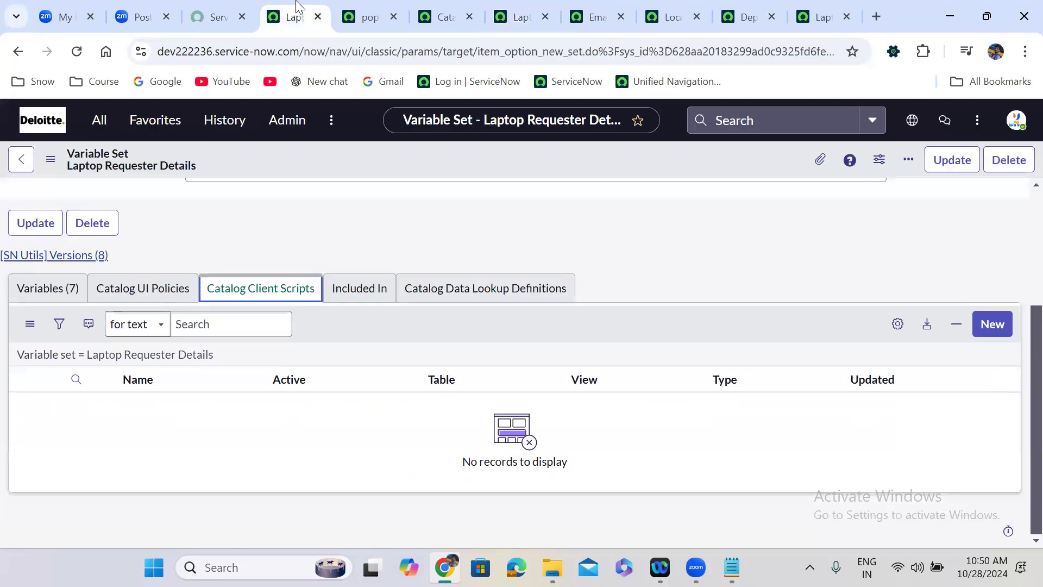
left_click(175, 287)
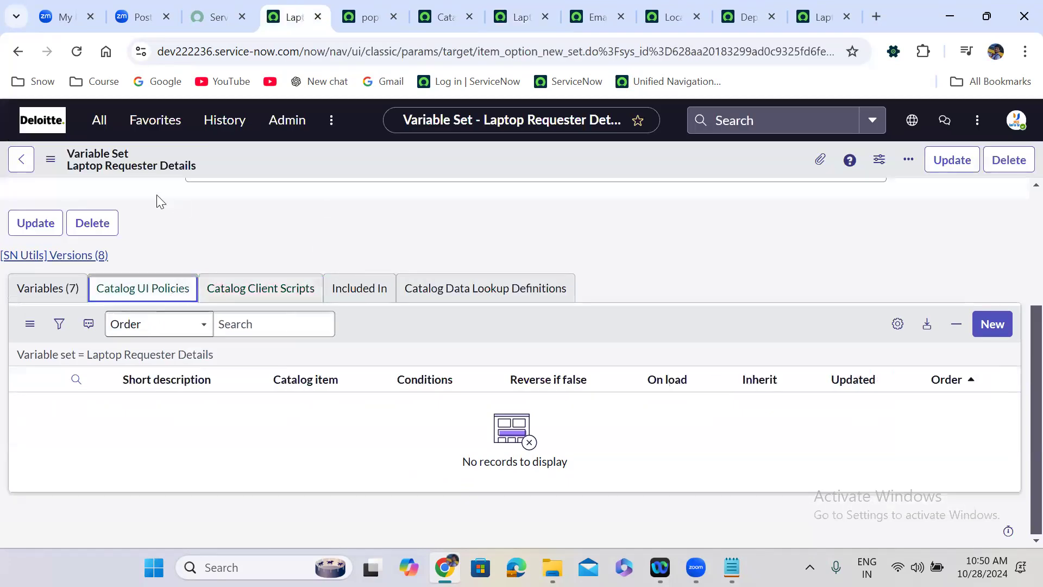
left_click(263, 296)
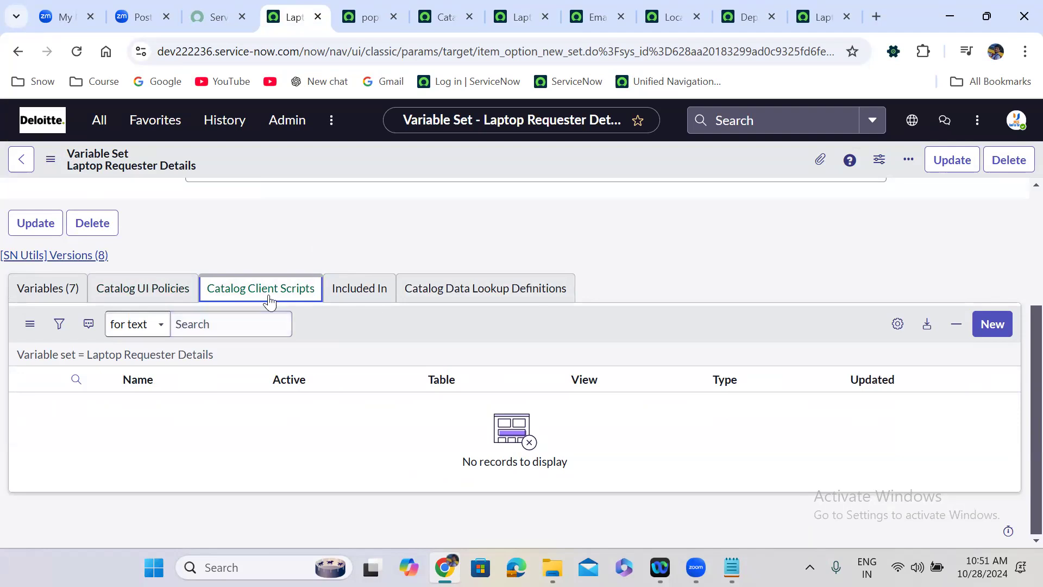
left_click(992, 324)
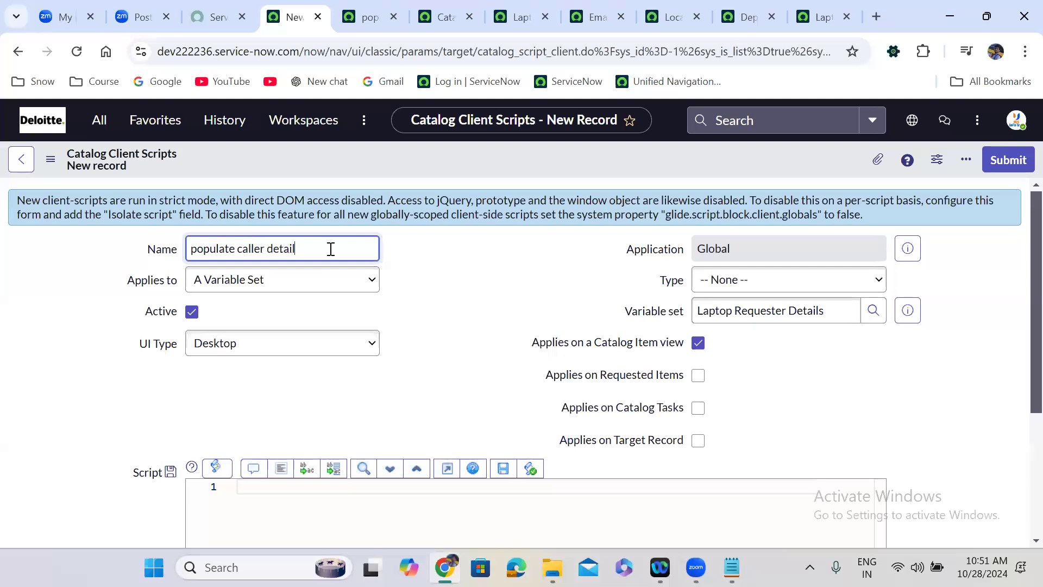
left_click(251, 346)
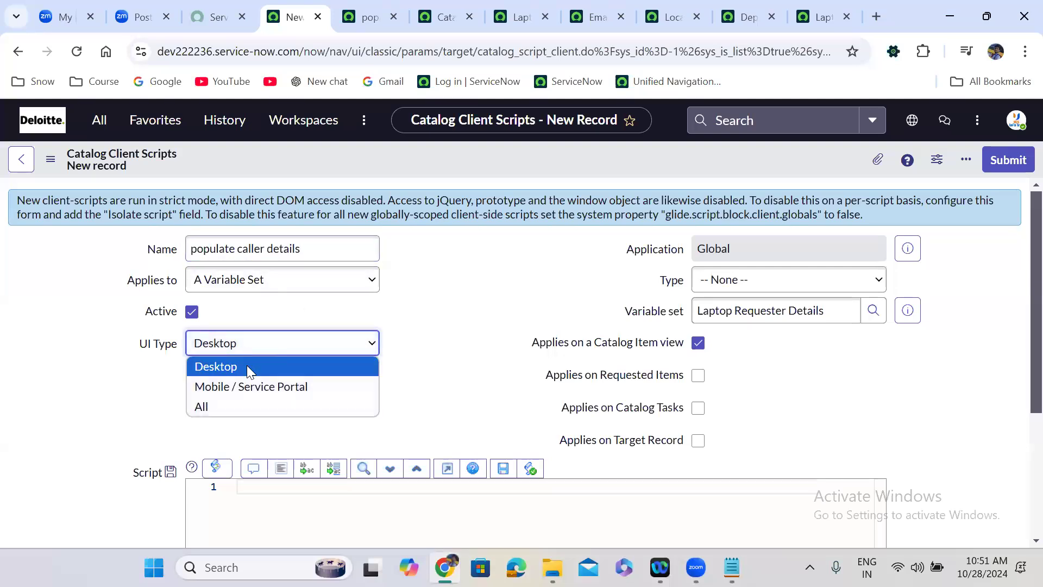
left_click(247, 407)
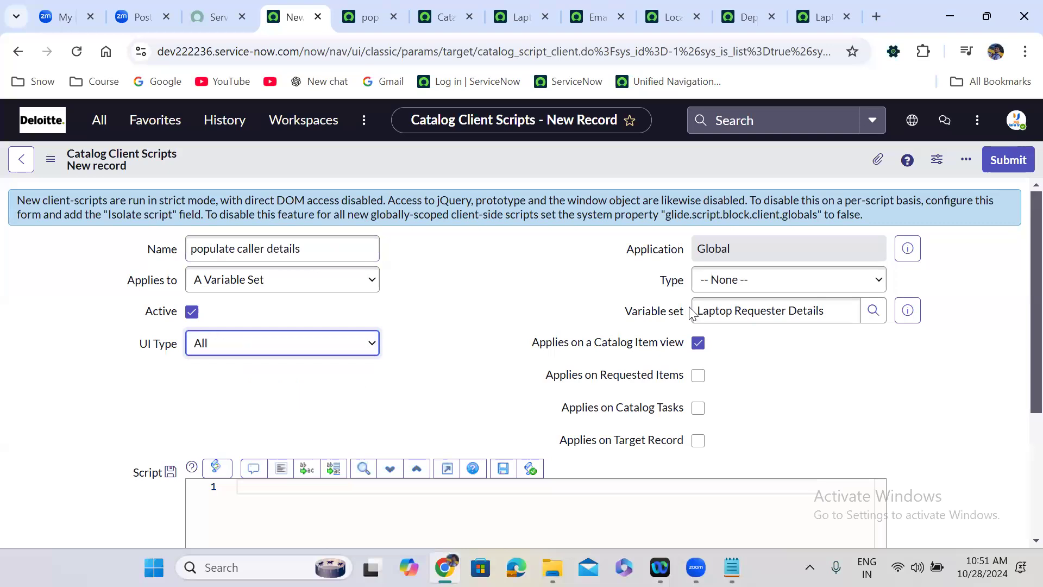
Set the new client script's type to onChange and its variable name to requested_for.
left_click(738, 286)
left_click(744, 324)
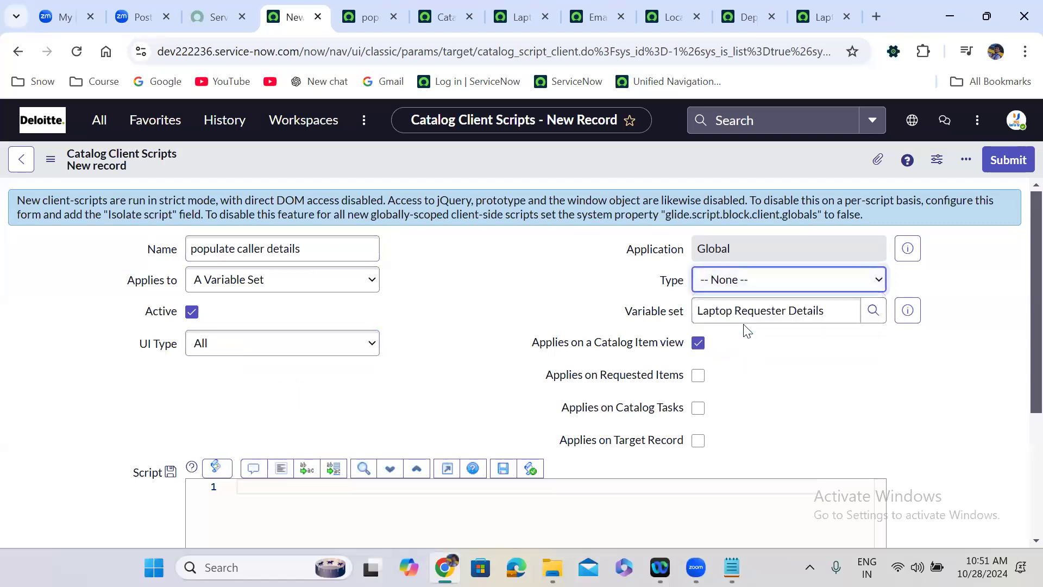
left_click(769, 354)
left_click(760, 427)
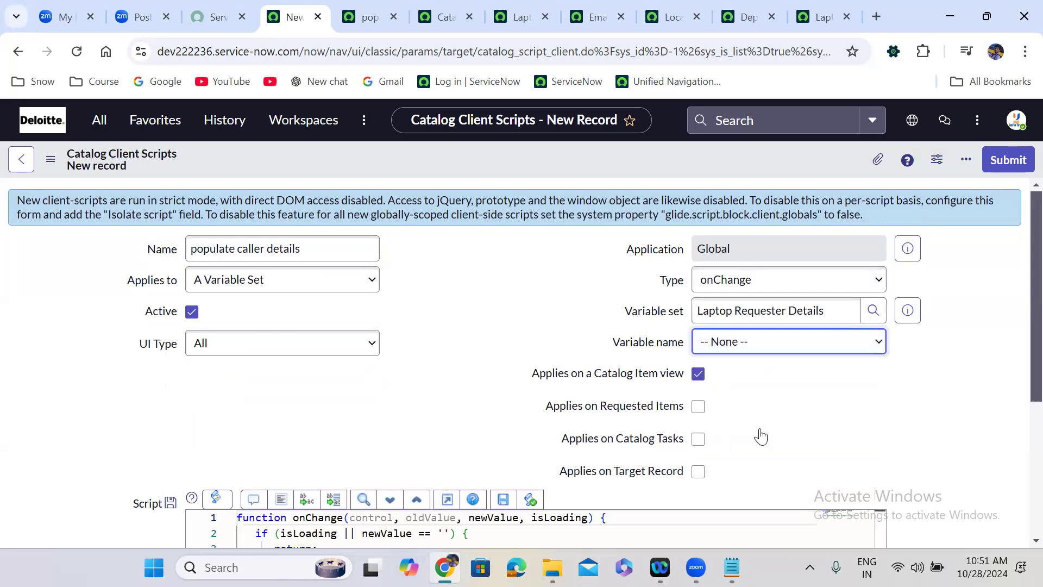
Replace the default code inside onChange with the copied GlideAjax code that sets email, location and department, then submit the script.
scroll(1024, 373, "down", 4)
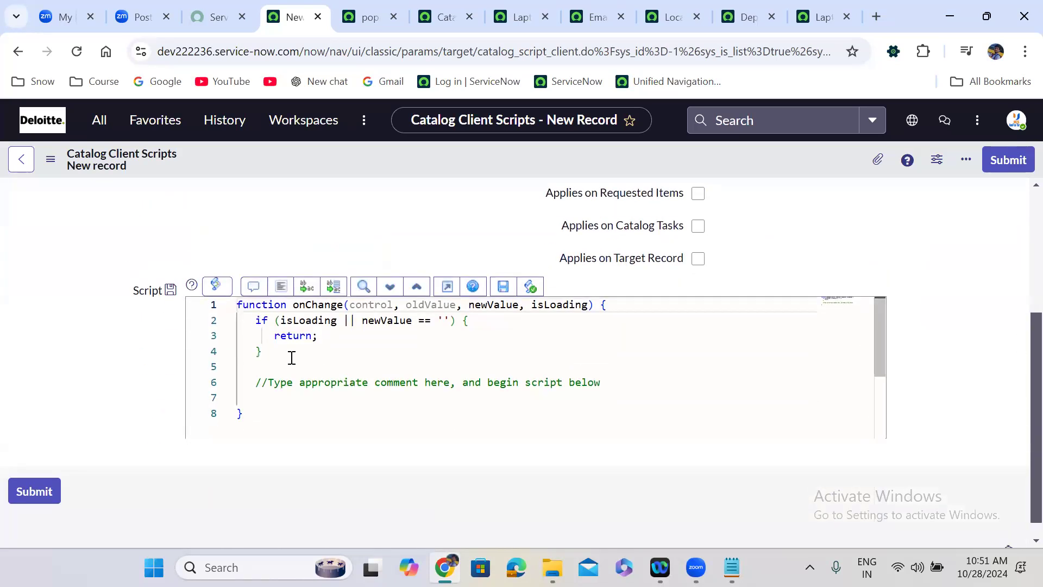
left_click_drag(254, 321, 618, 391)
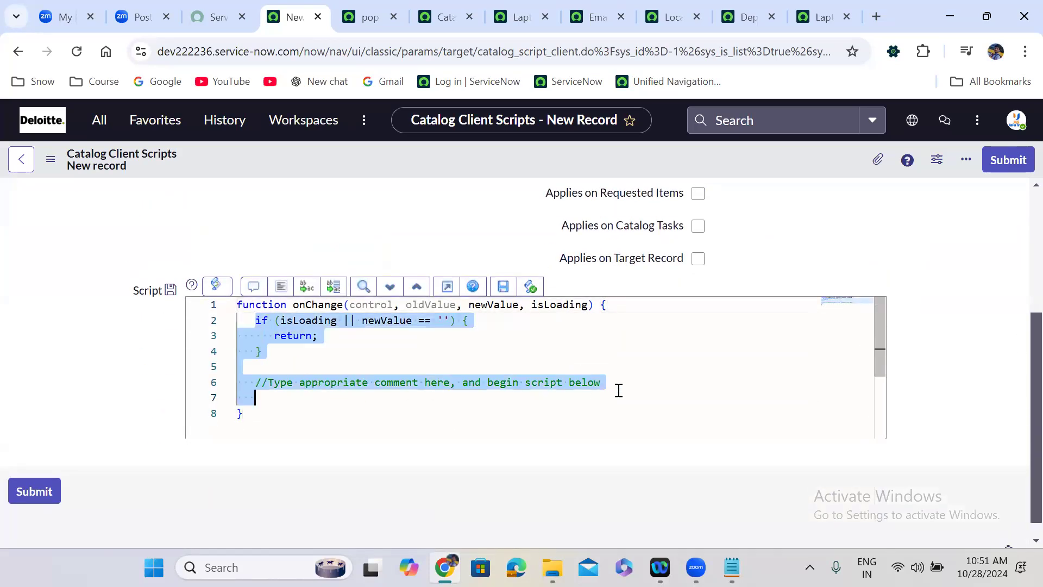
key("ctrl+v")
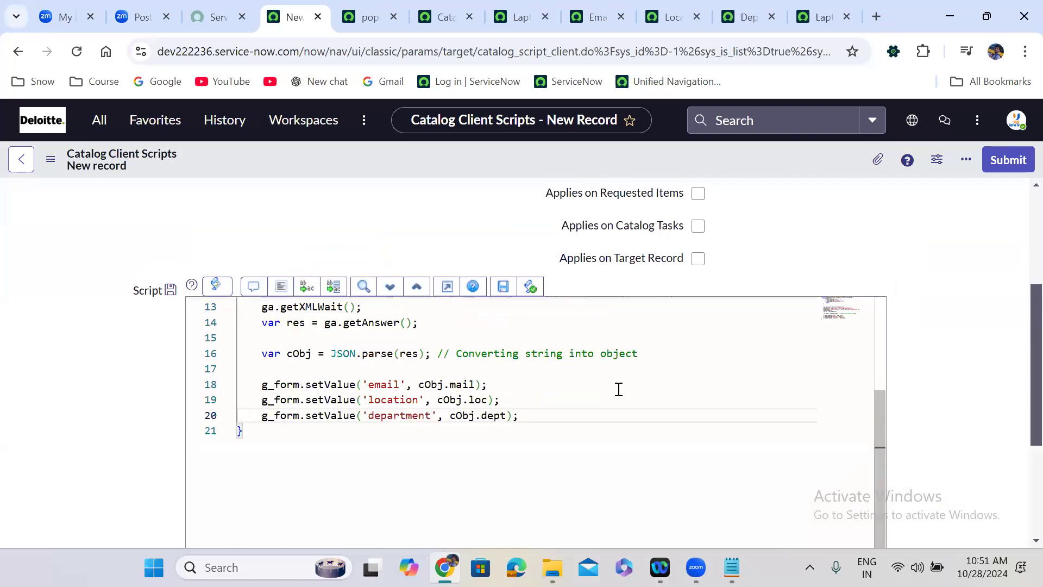
key("ctrl+Home")
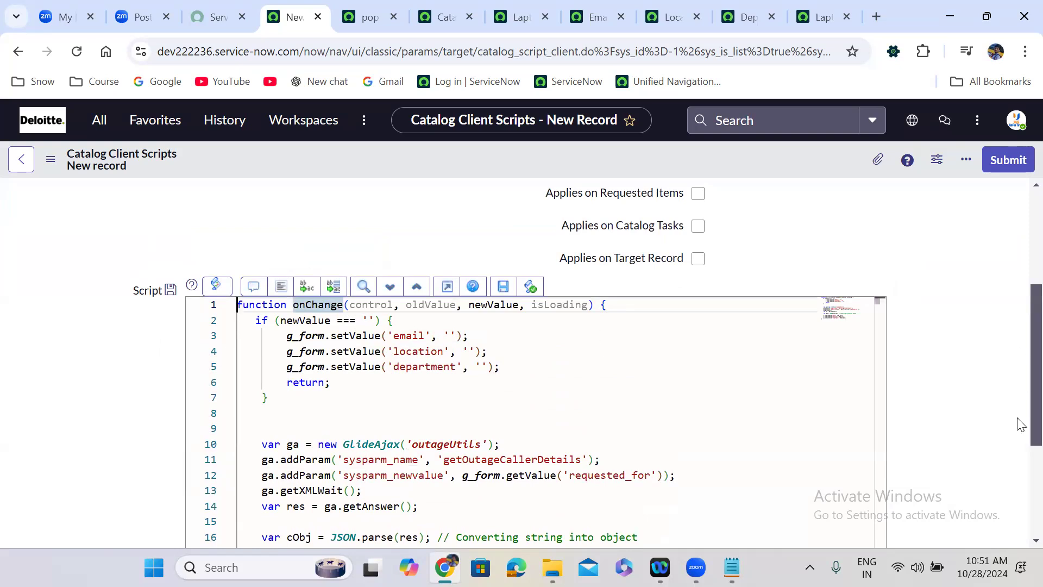
scroll(1020, 358, "up", 3)
scroll(1019, 354, "down", 1)
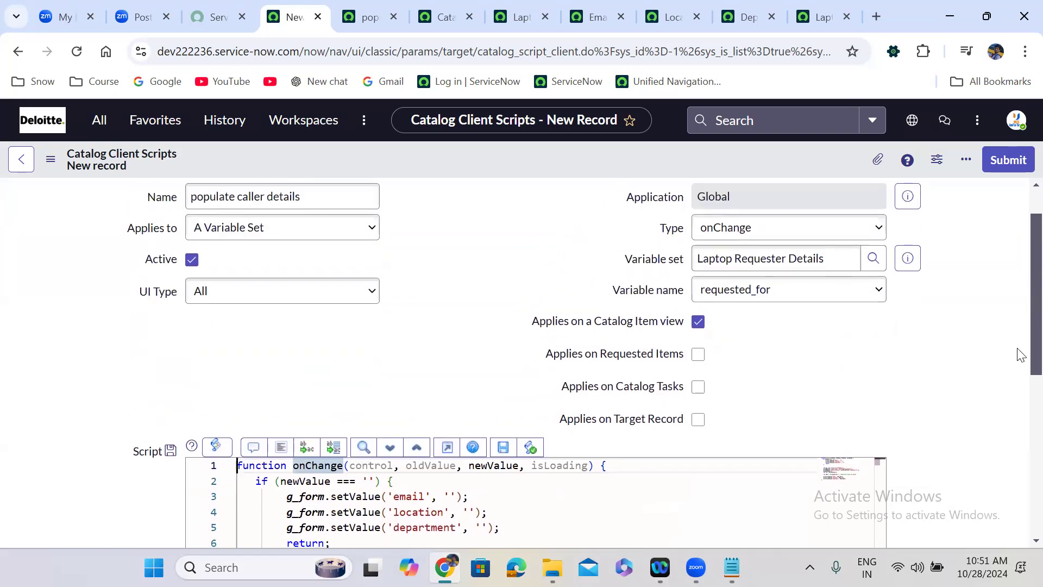
scroll(1020, 354, "down", 3)
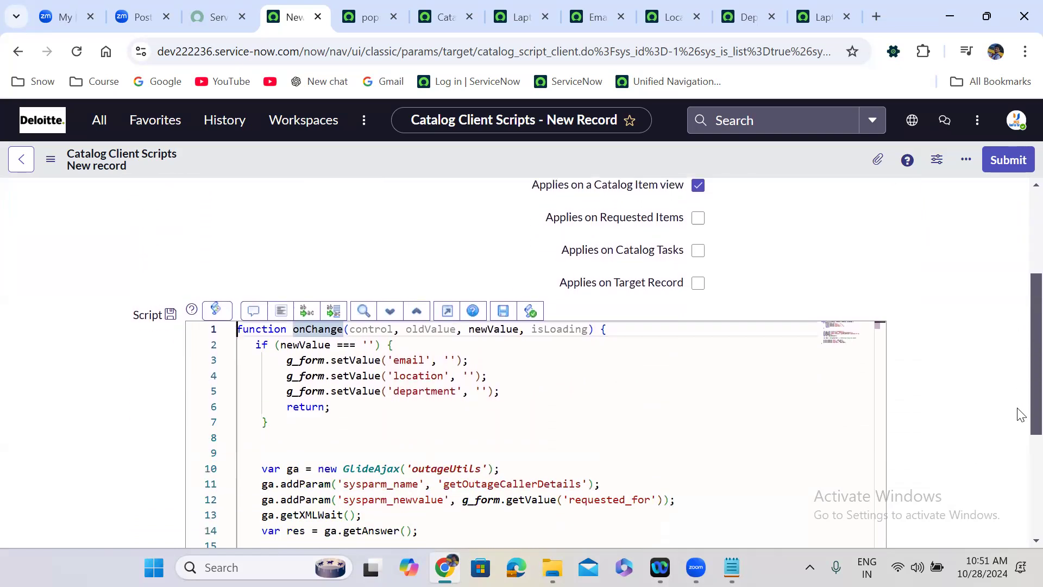
left_click(1012, 159)
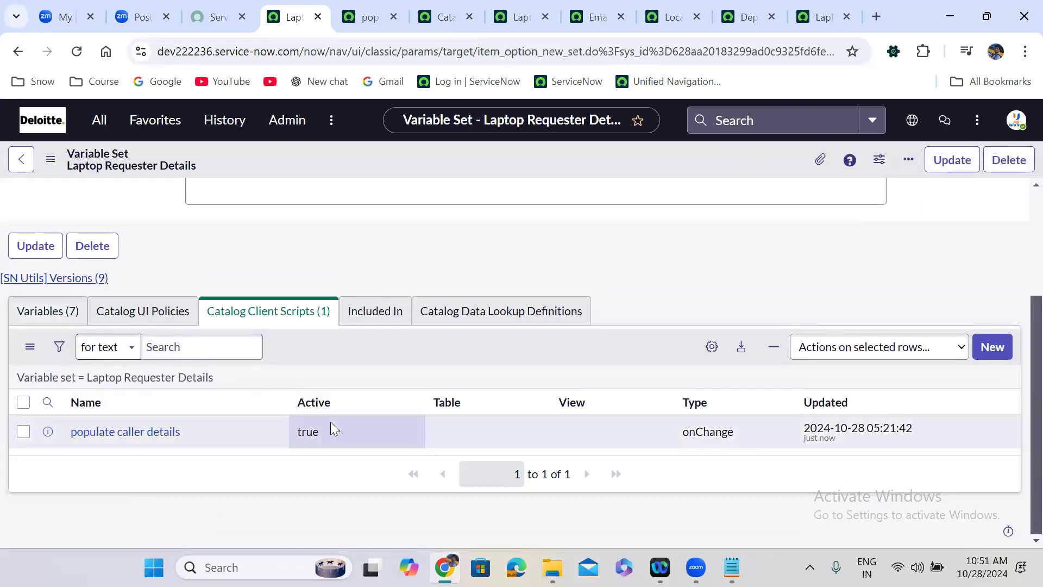
Review the Laptop Requester Details set's variables list and its catalog client scripts list.
left_click(78, 310)
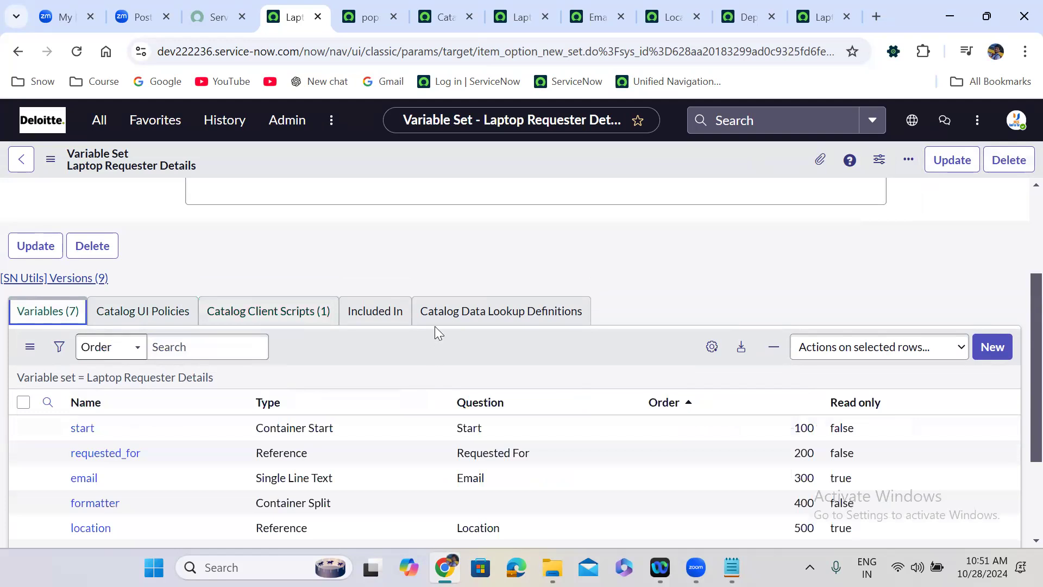
scroll(490, 347, "down", 1)
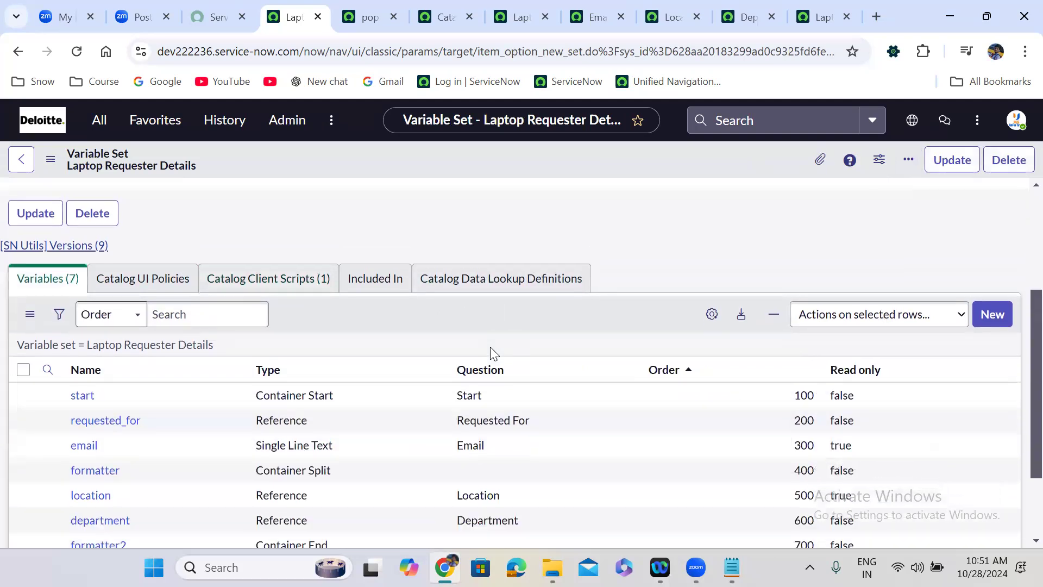
scroll(490, 347, "down", 2)
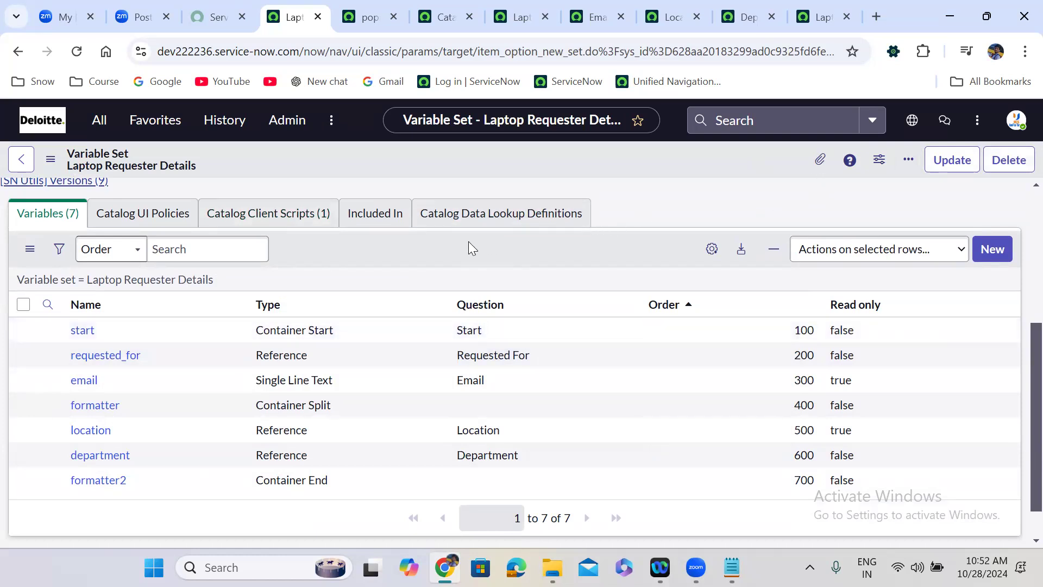
left_click(279, 215)
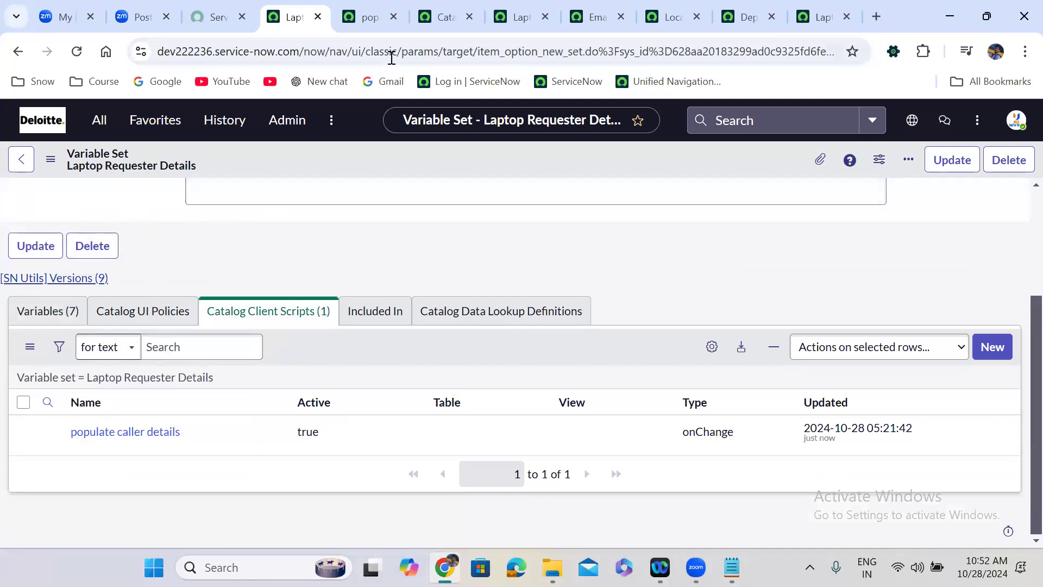
Add the Laptop Requester Details variable set to the Laptop Request for Employees catalog item and save the selection.
left_click(530, 8)
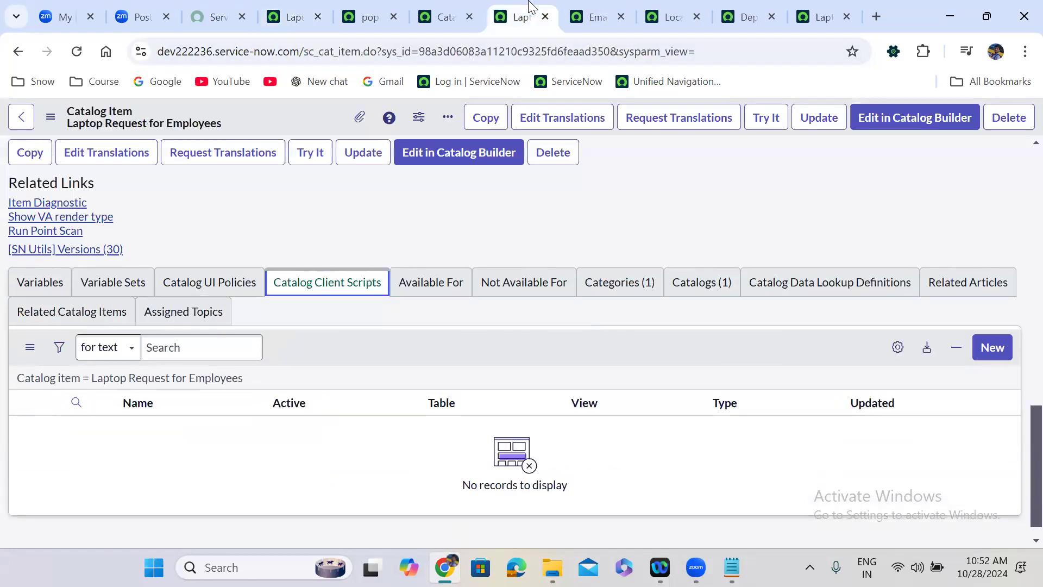
left_click(114, 283)
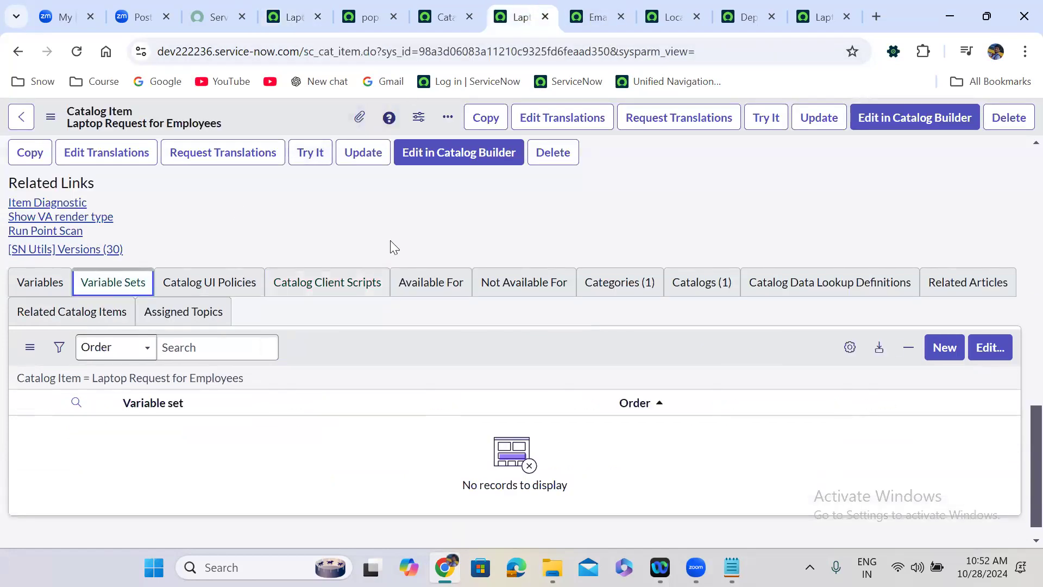
left_click(989, 350)
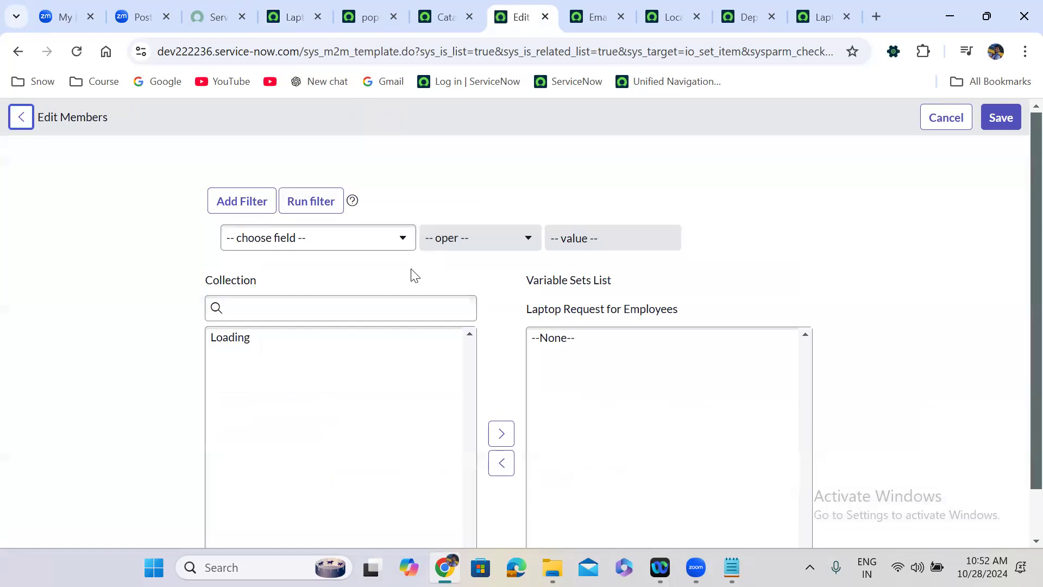
left_click(357, 313)
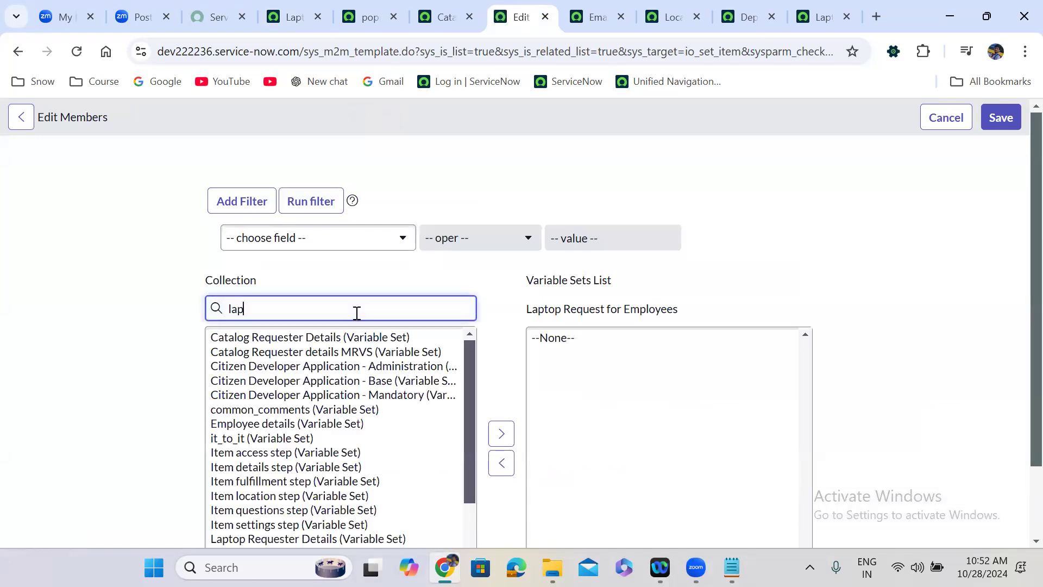
left_click(288, 338)
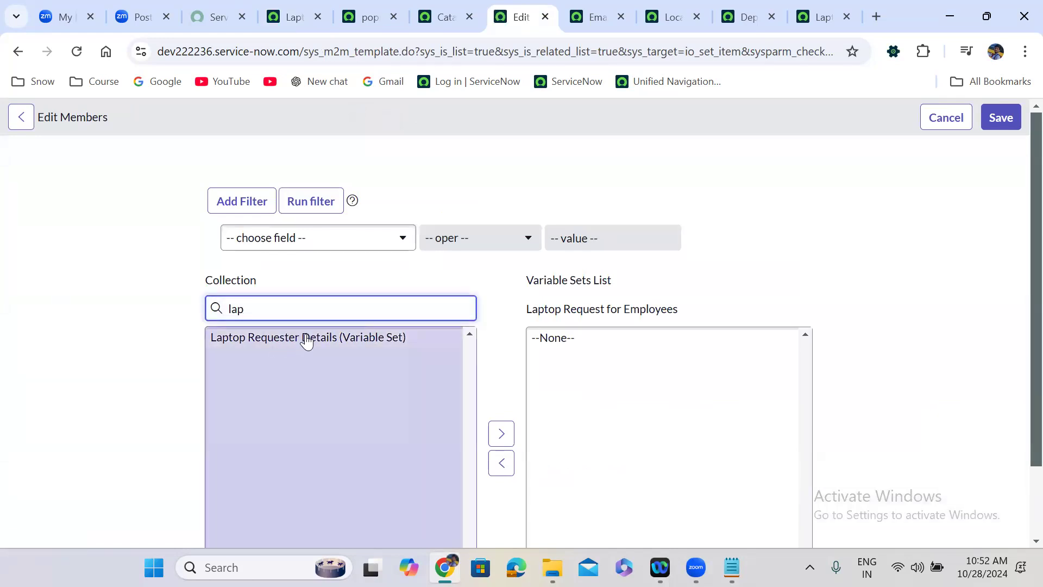
double_click(307, 338)
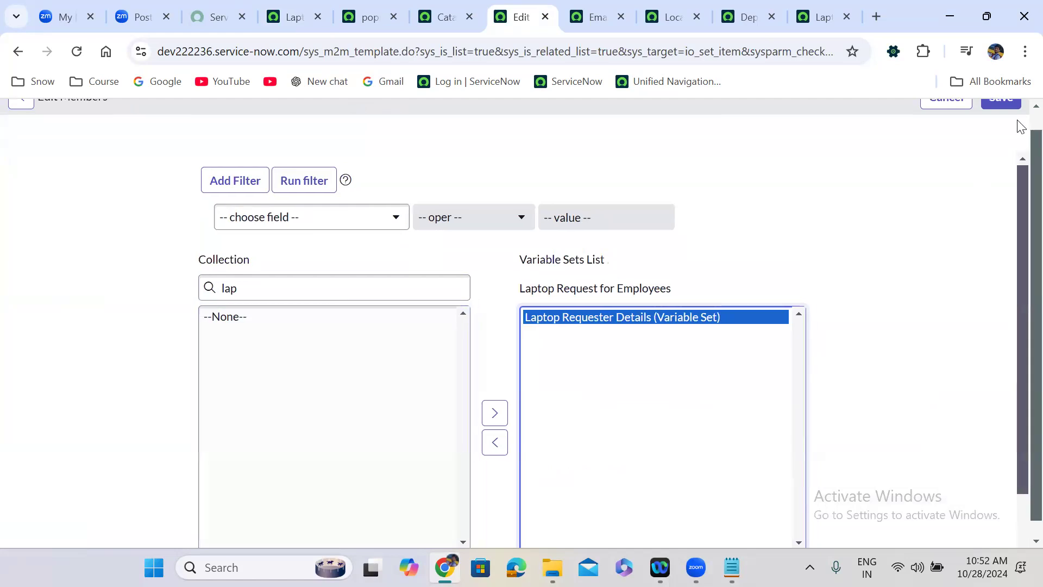
scroll(1006, 118, "up", 1)
left_click(1006, 118)
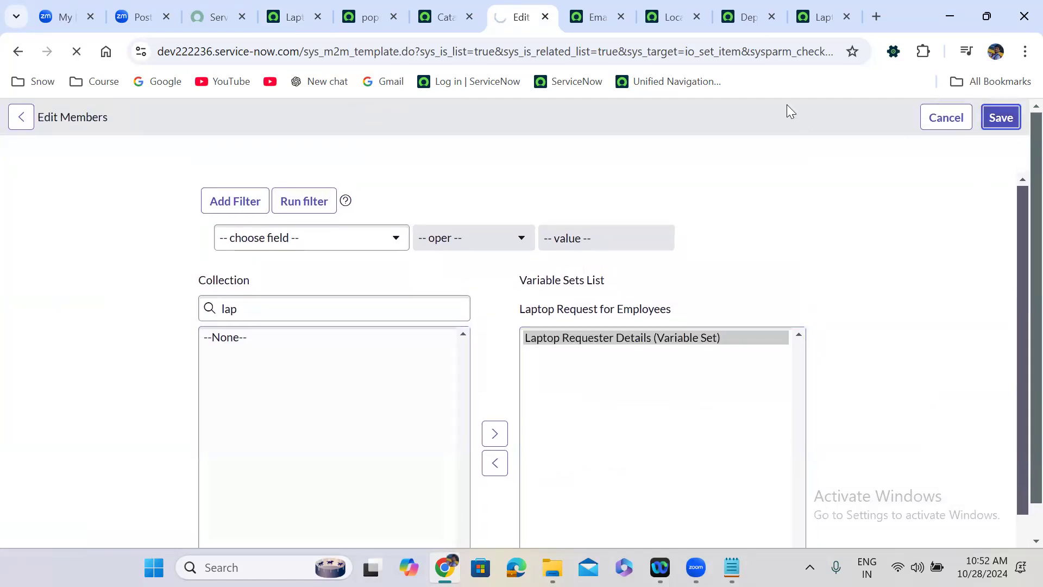
Reload the Laptop Request for Employees order form and check the catalog item's variable sets list.
left_click(823, 16)
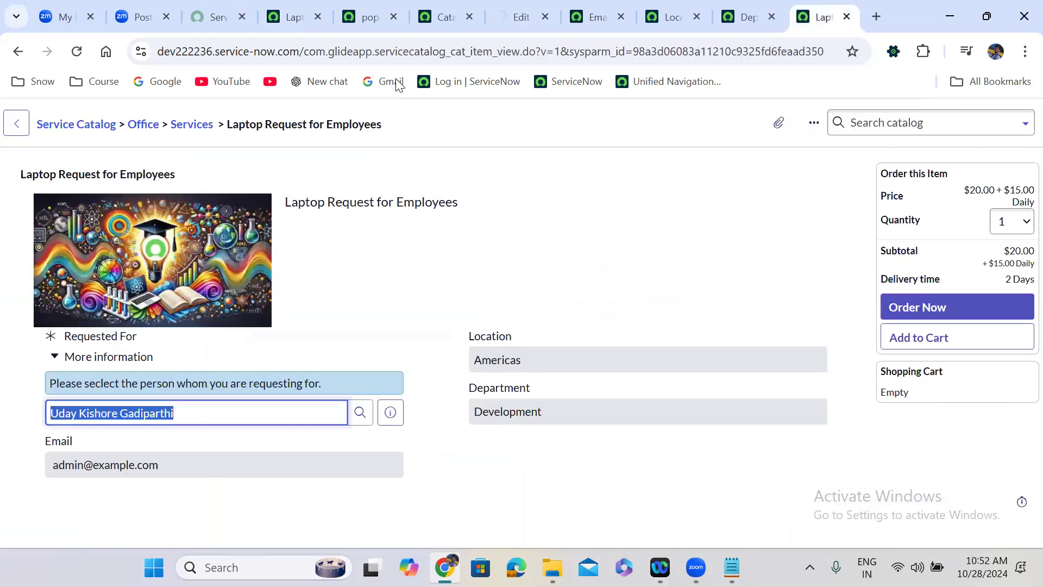
left_click(76, 51)
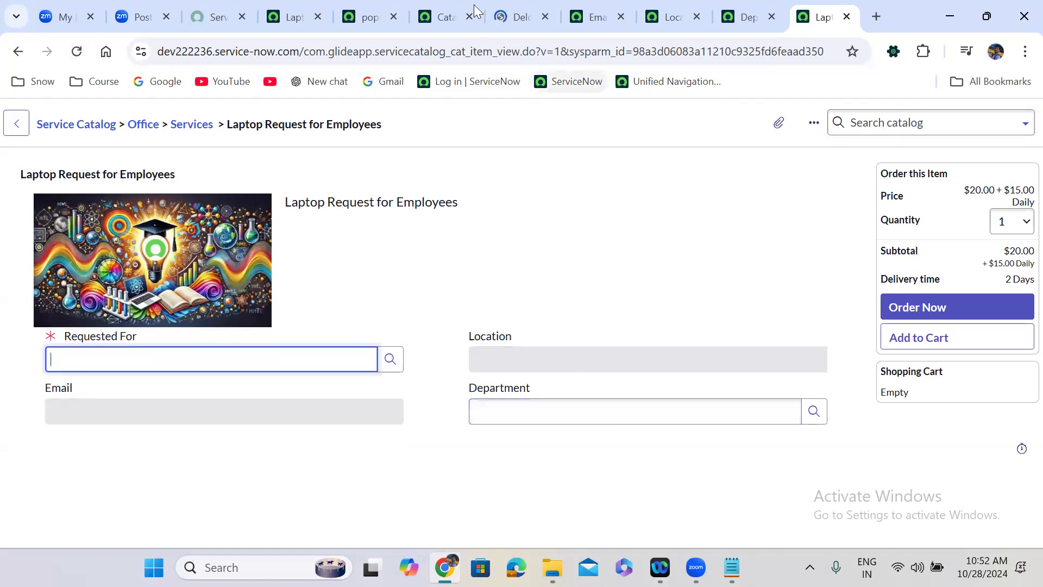
left_click(502, 6)
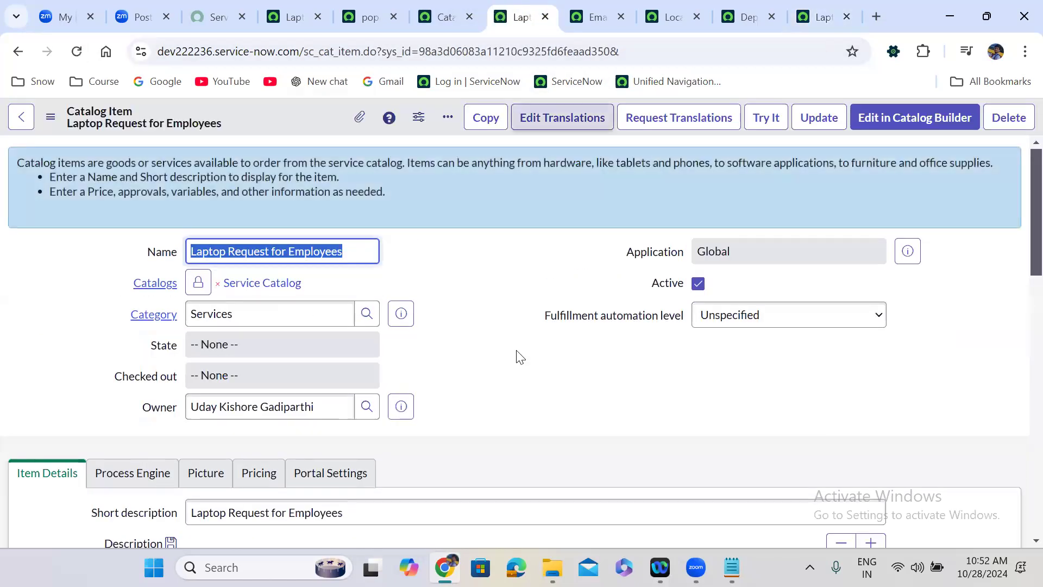
left_click(508, 426)
scroll(505, 419, "down", 15)
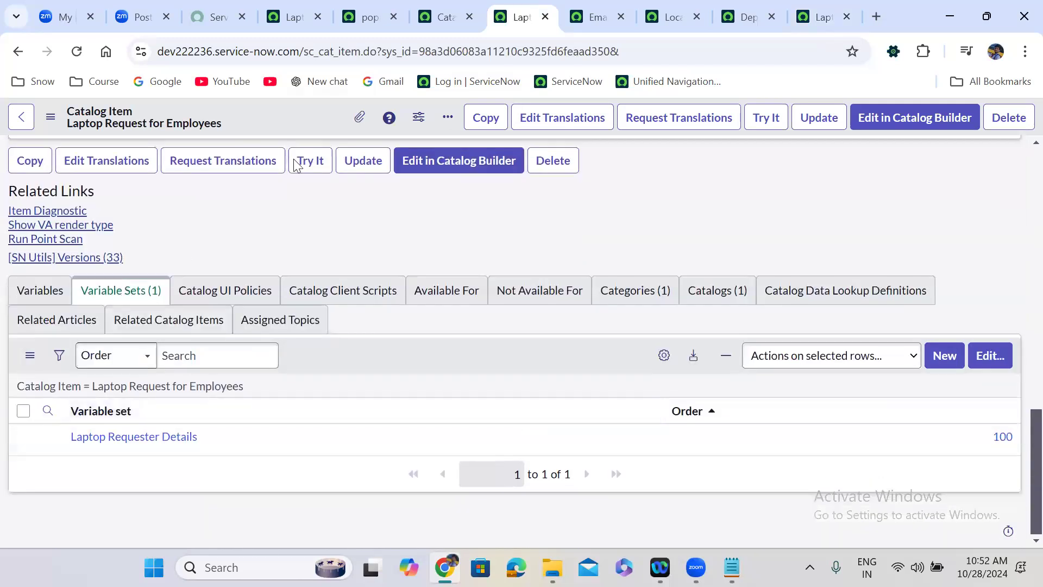
In the Laptop Requester Details variables list, set the department variable's Read only value to true.
left_click(296, 8)
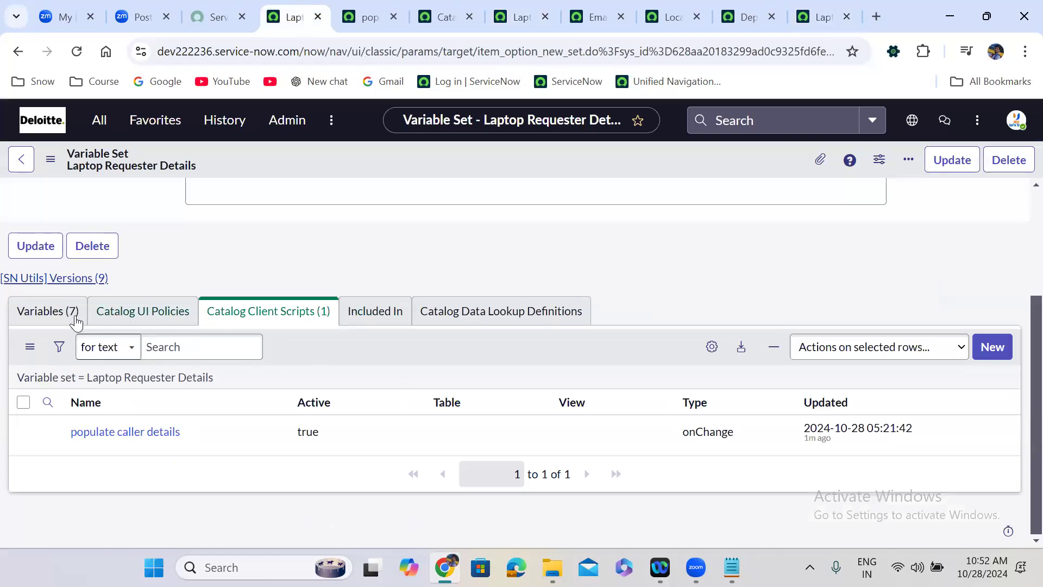
left_click(33, 311)
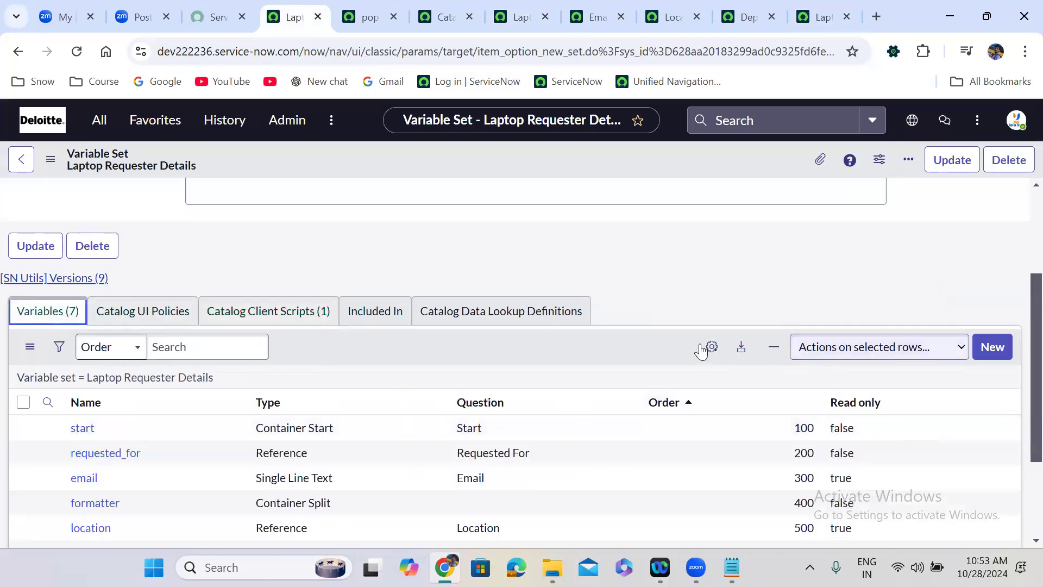
scroll(668, 345, "down", 2)
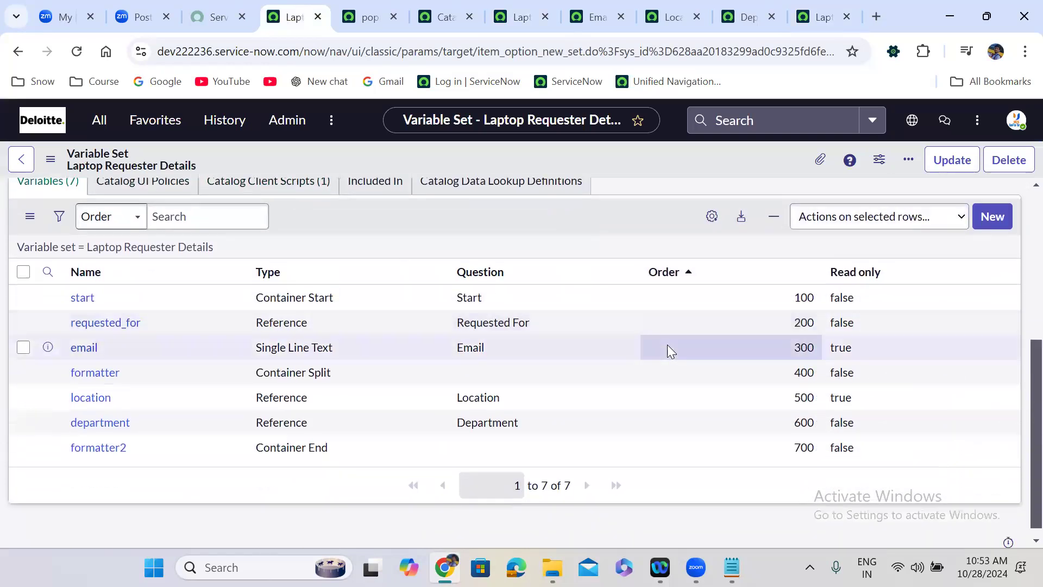
left_click(861, 423)
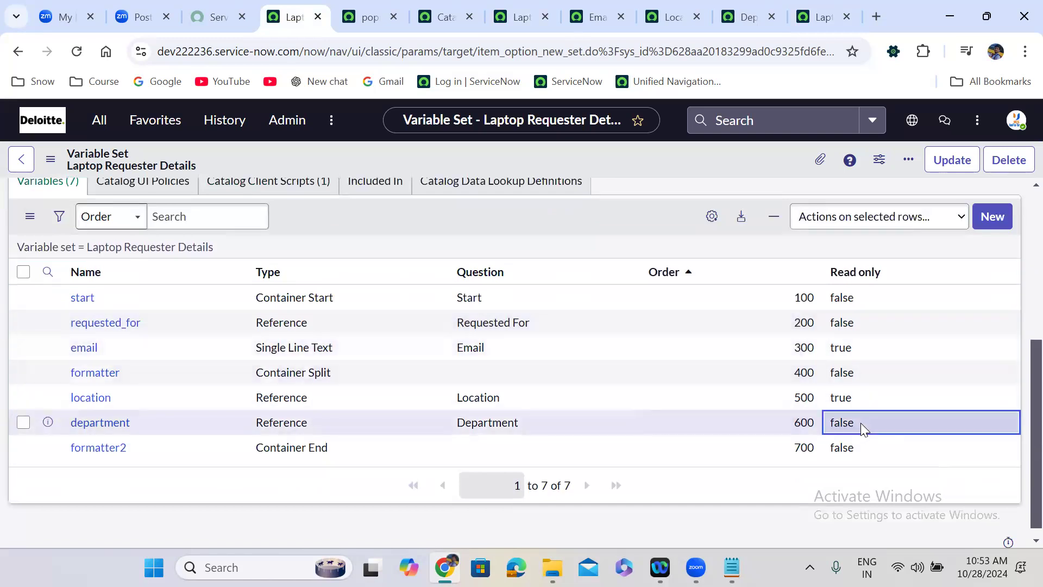
left_click(861, 422)
left_click(863, 430)
left_click(852, 452)
left_click(903, 427)
Reload the Laptop Request for Employees order form and select a requester in Requested For to test the auto-populated fields.
left_click(832, 12)
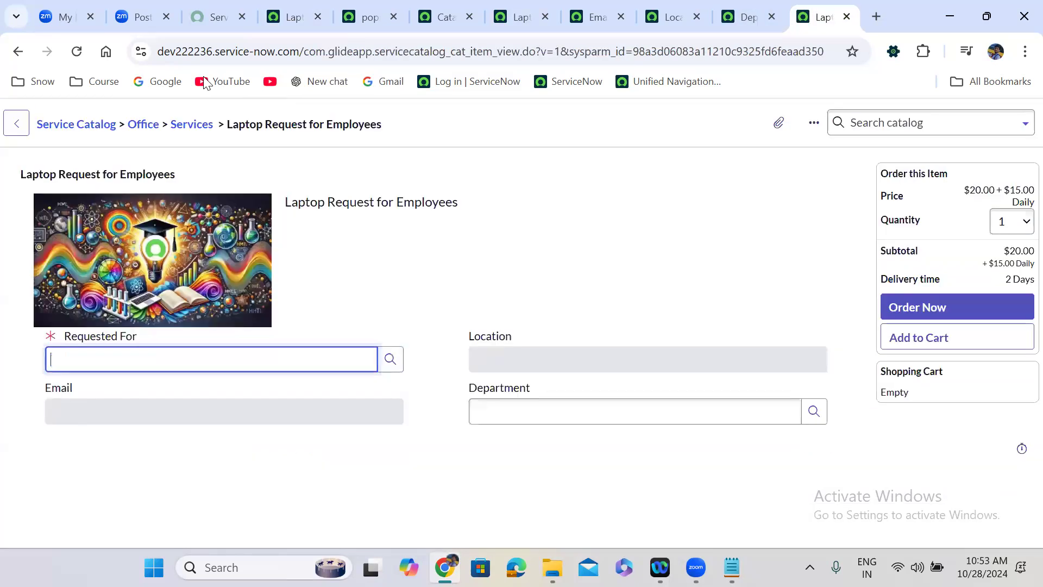
left_click(79, 52)
left_click(531, 323)
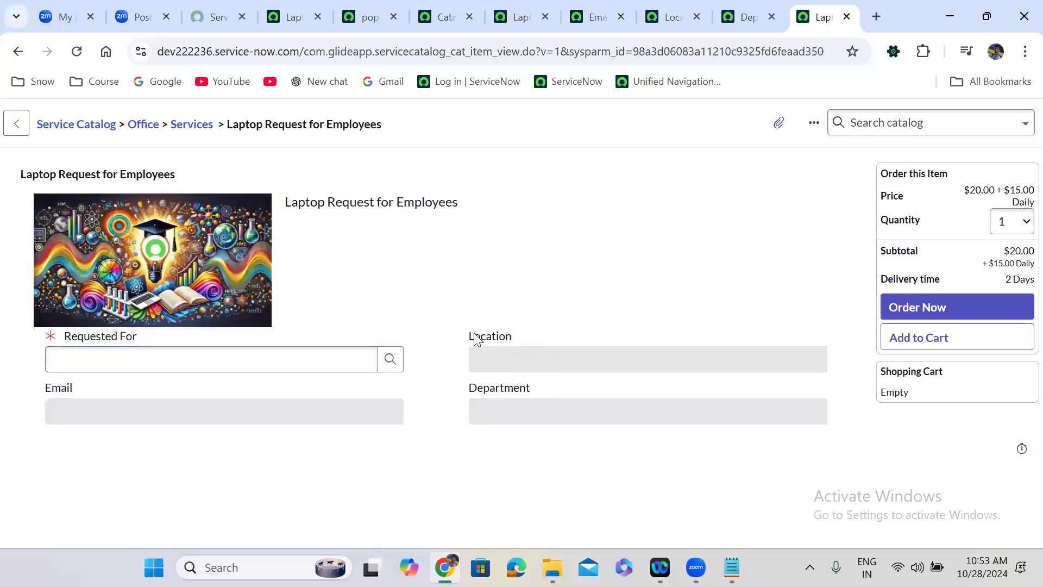
left_click(292, 354)
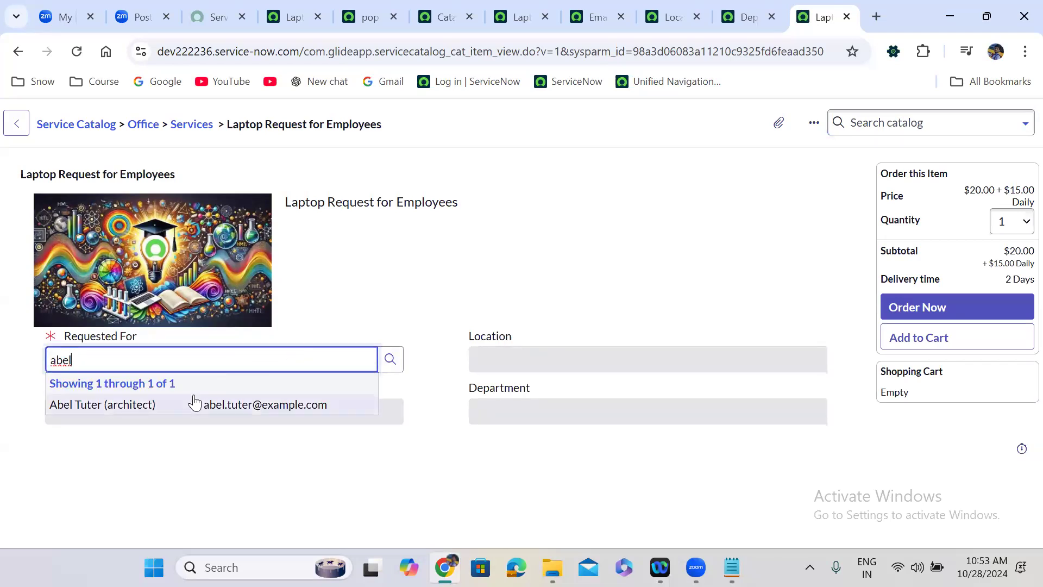
left_click(194, 403)
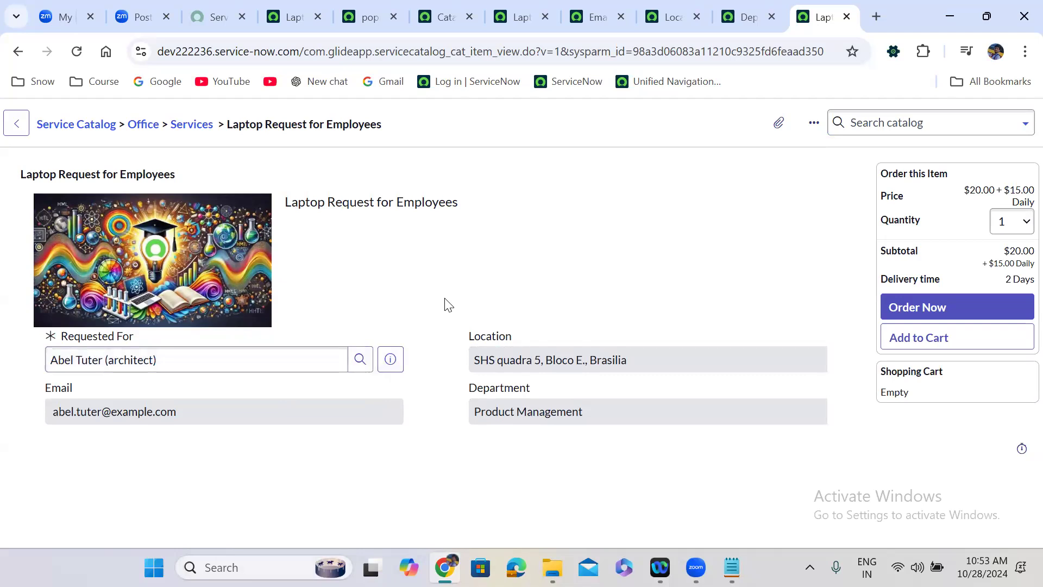
Review the Laptop Requester Details set's catalog client scripts and the variable sets attached to the Laptop Request for Employees item.
left_click(293, 17)
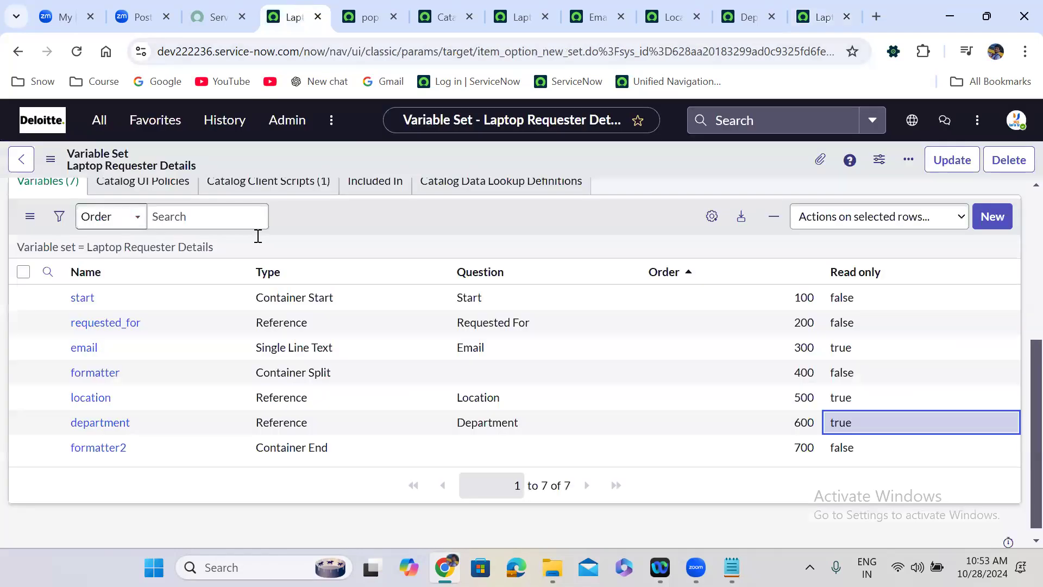
scroll(340, 206, "up", 2)
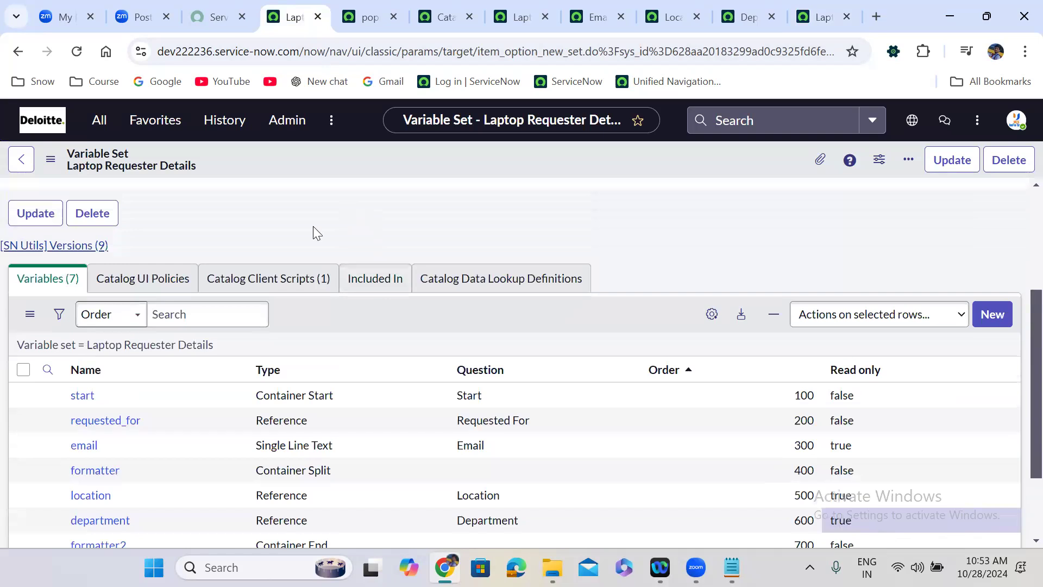
left_click(291, 284)
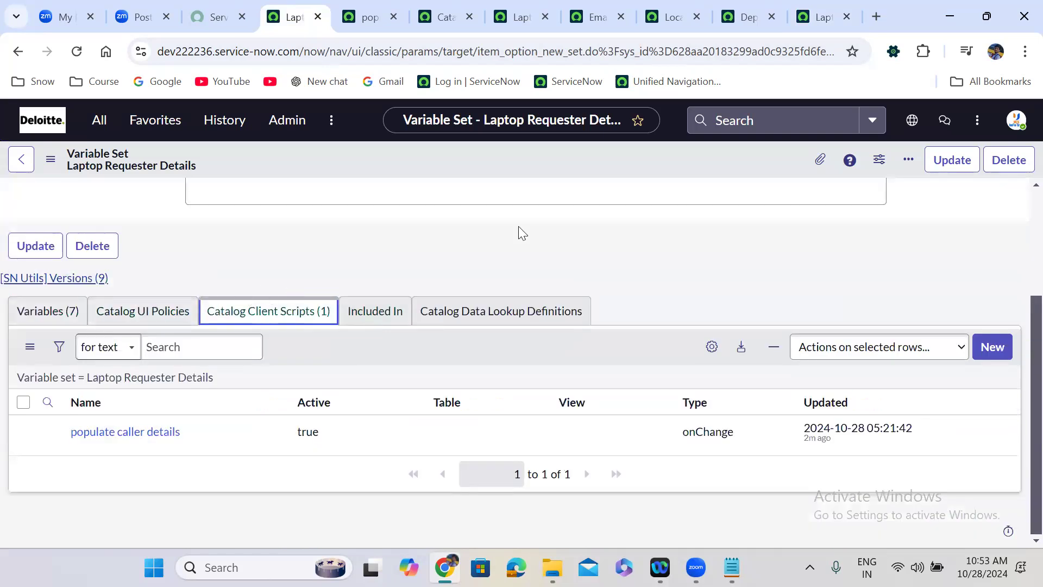
left_click(529, 11)
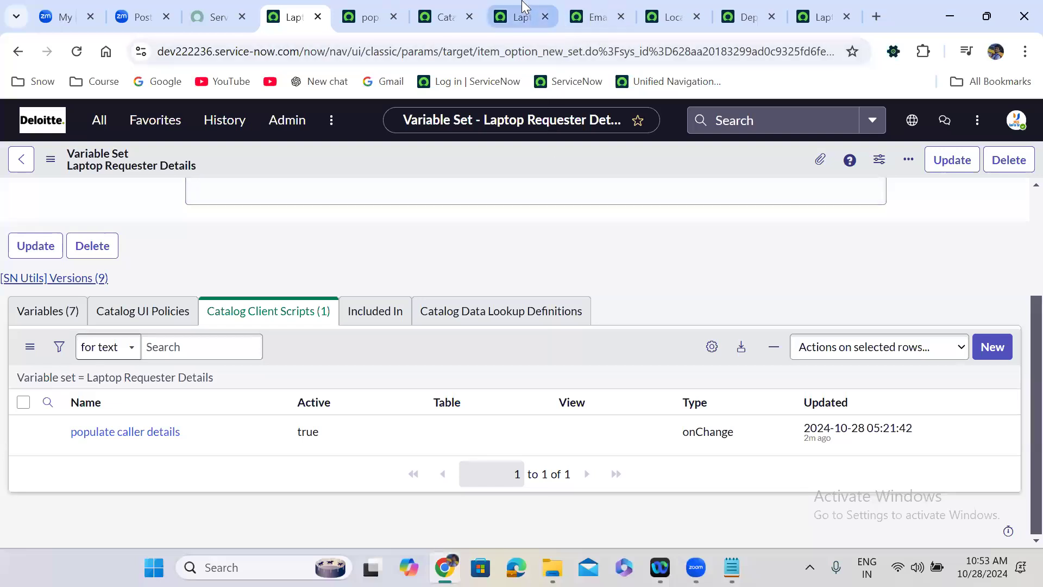
left_click(152, 293)
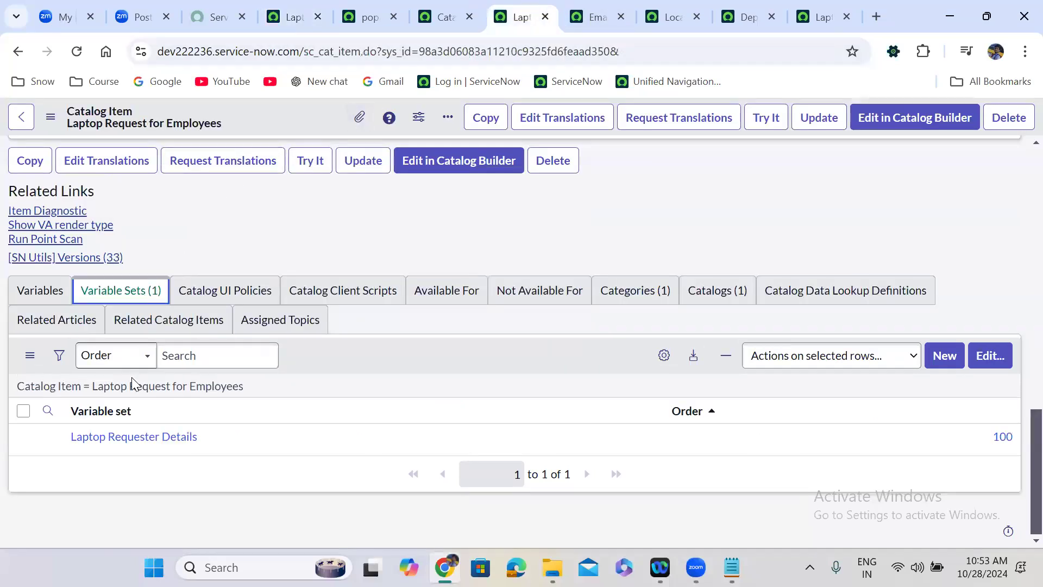
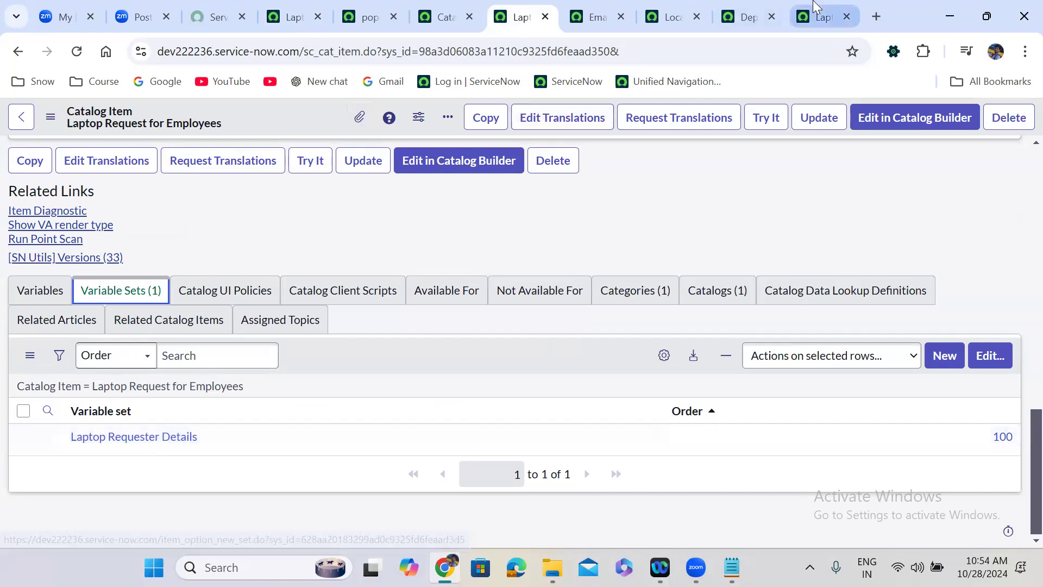
On the Laptop Request for Employees order form, replace the Requested For value with a different user from the full suggestion list.
left_click(808, 16)
triple_click(177, 360)
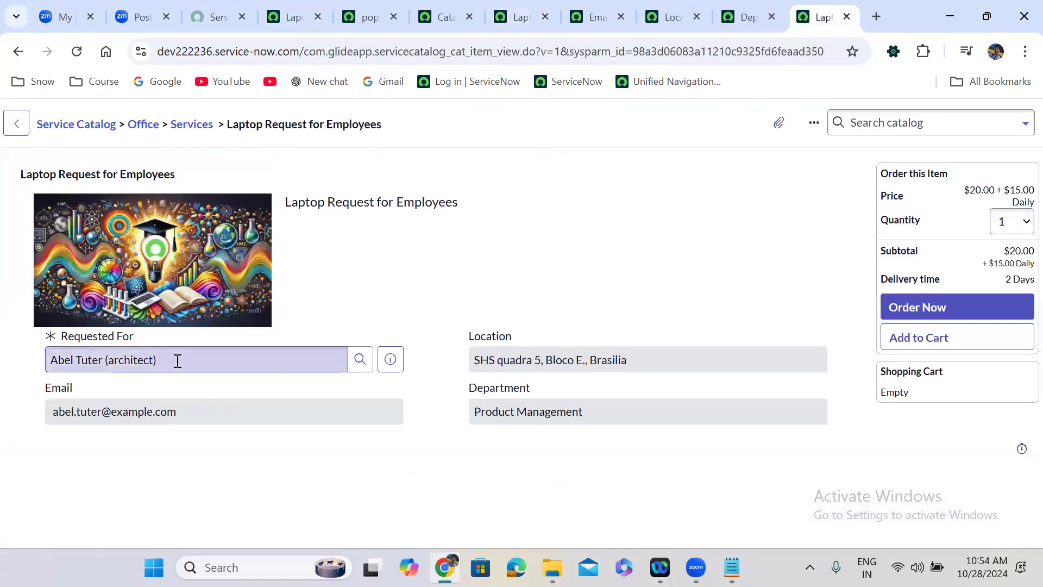
type("**")
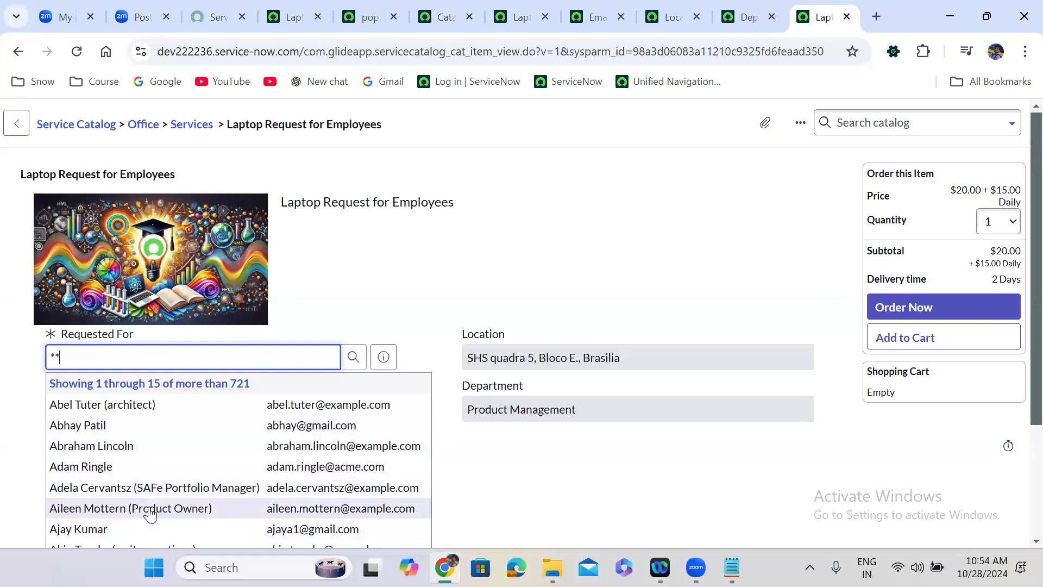
left_click(151, 513)
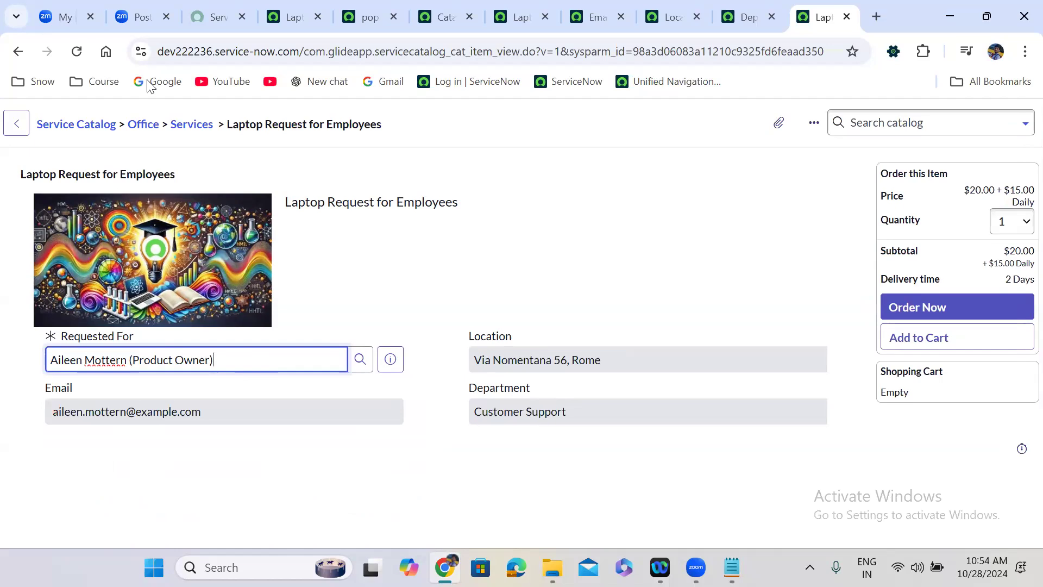
Open the Software Installation Request record from the Catalog Items list in its own tab and show its variable sets.
left_click(288, 17)
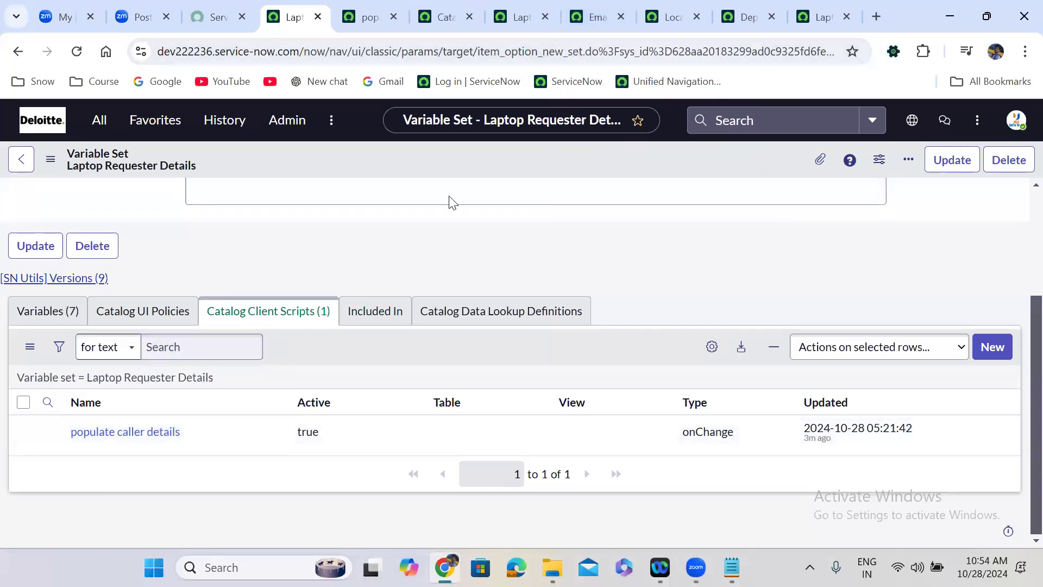
left_click(458, 7)
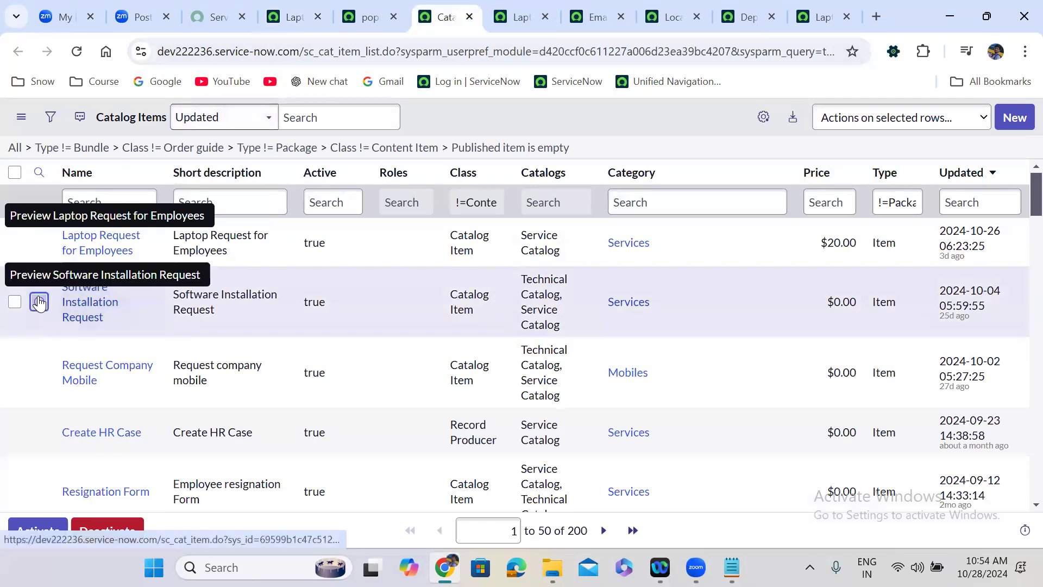
right_click(67, 305)
left_click(114, 320)
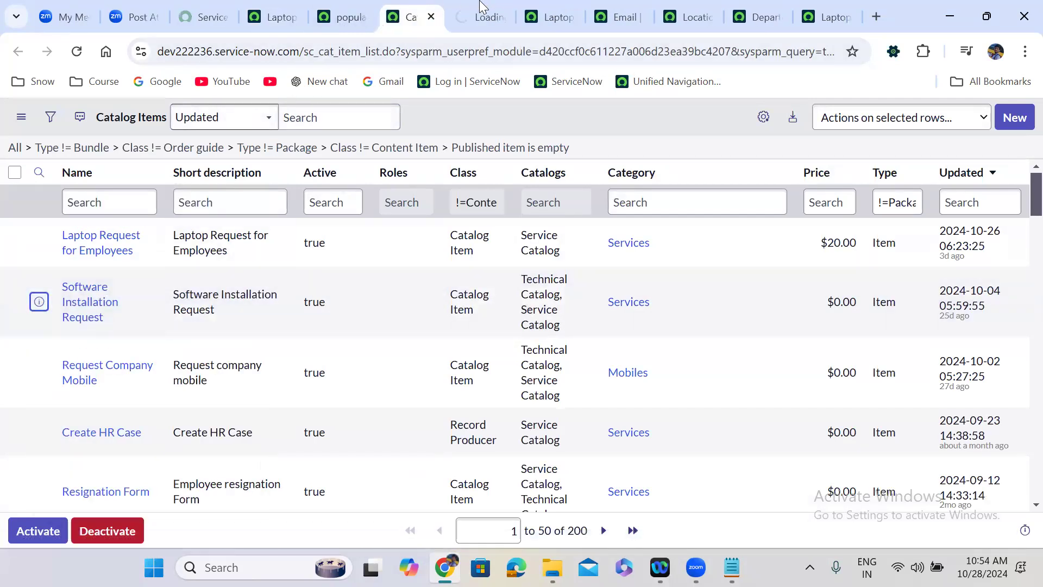
left_click(480, 8)
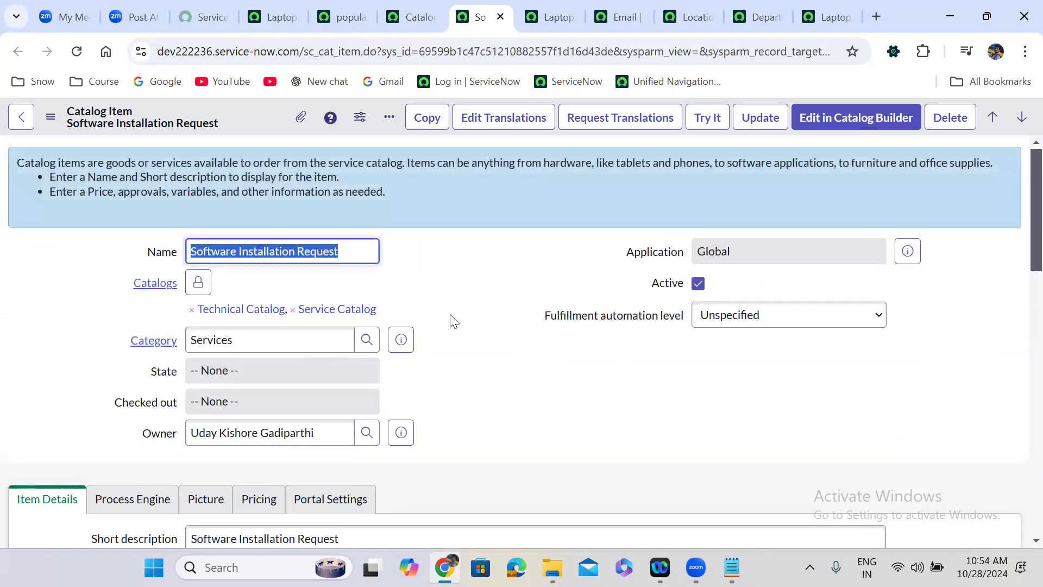
left_click(454, 321)
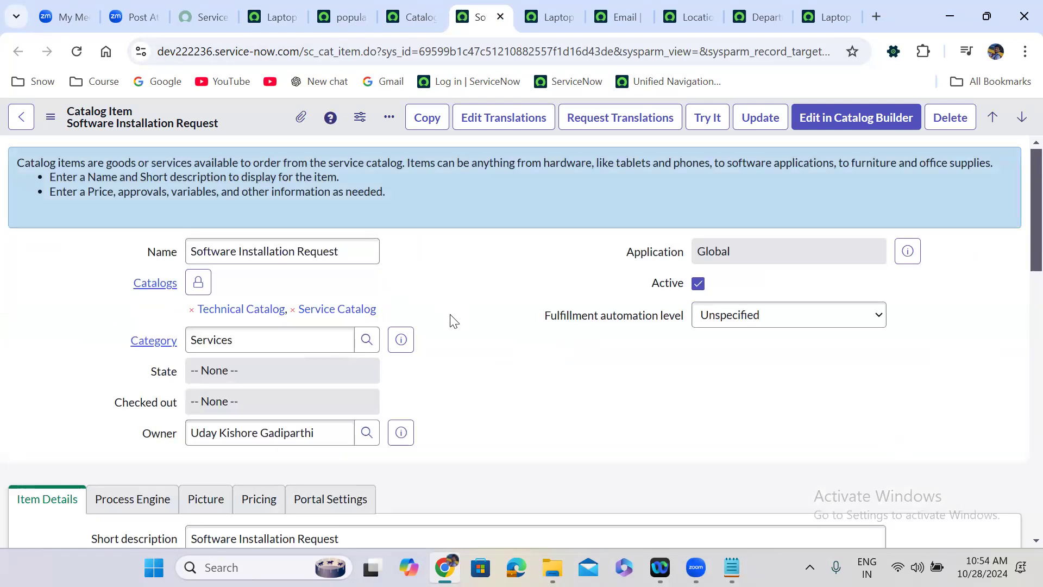
scroll(454, 321, "down", 15)
scroll(451, 321, "down", 5)
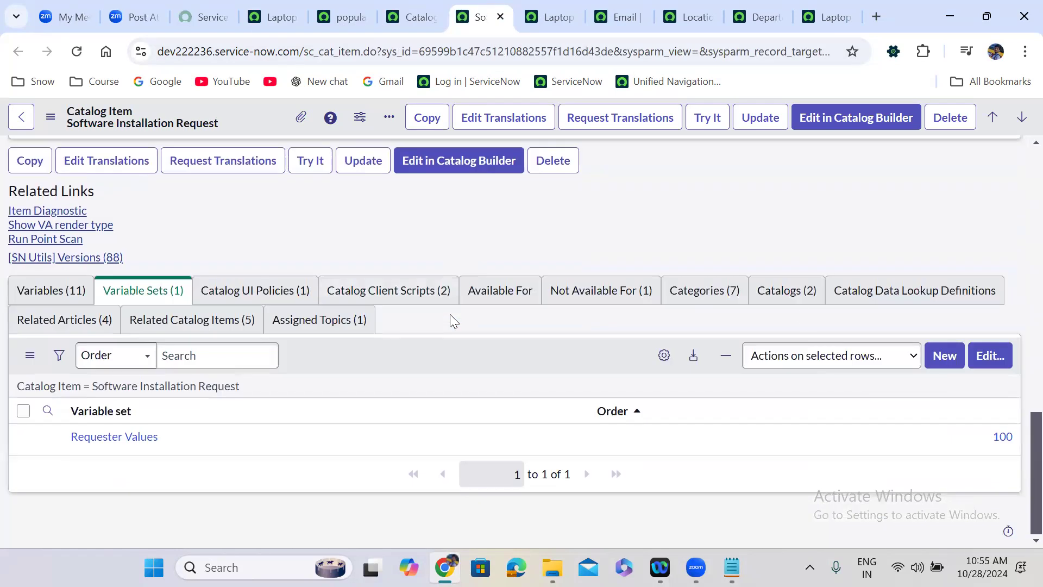
Try to replace Requester Values with Laptop Requester Details in the Software Installation Request item's variable sets and save.
left_click(994, 354)
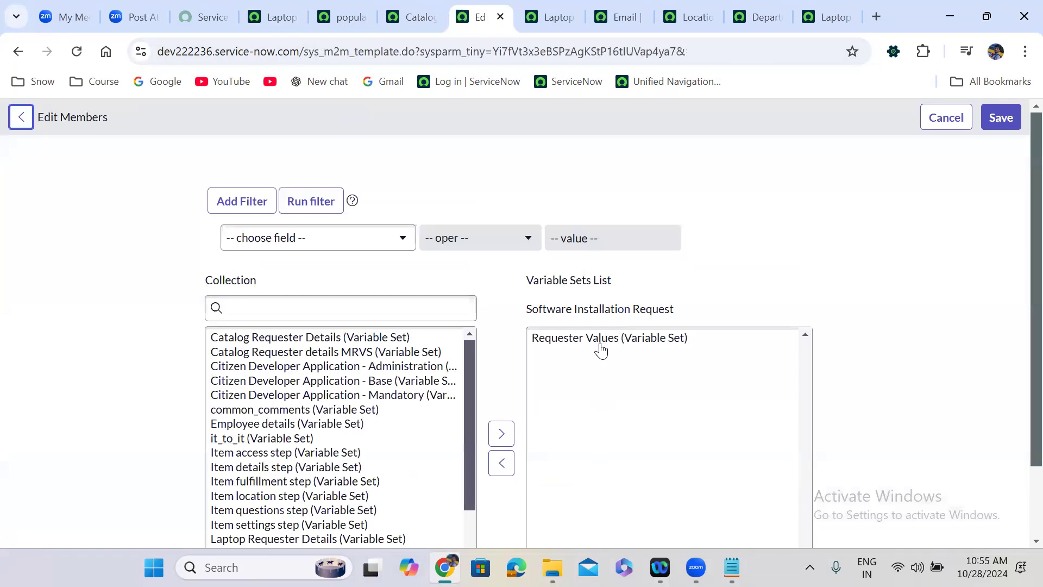
double_click(601, 339)
left_click(269, 288)
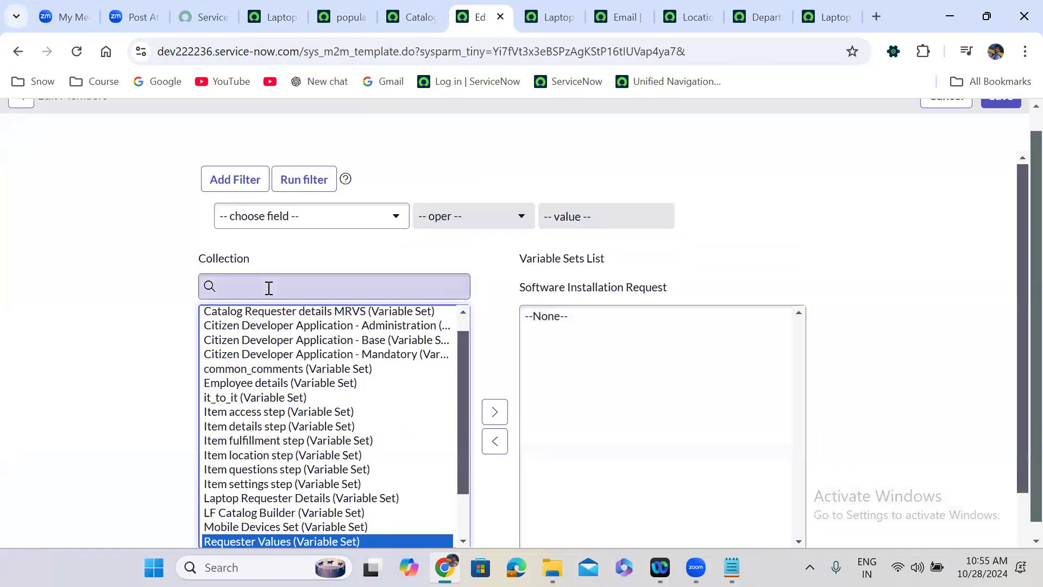
type("lap")
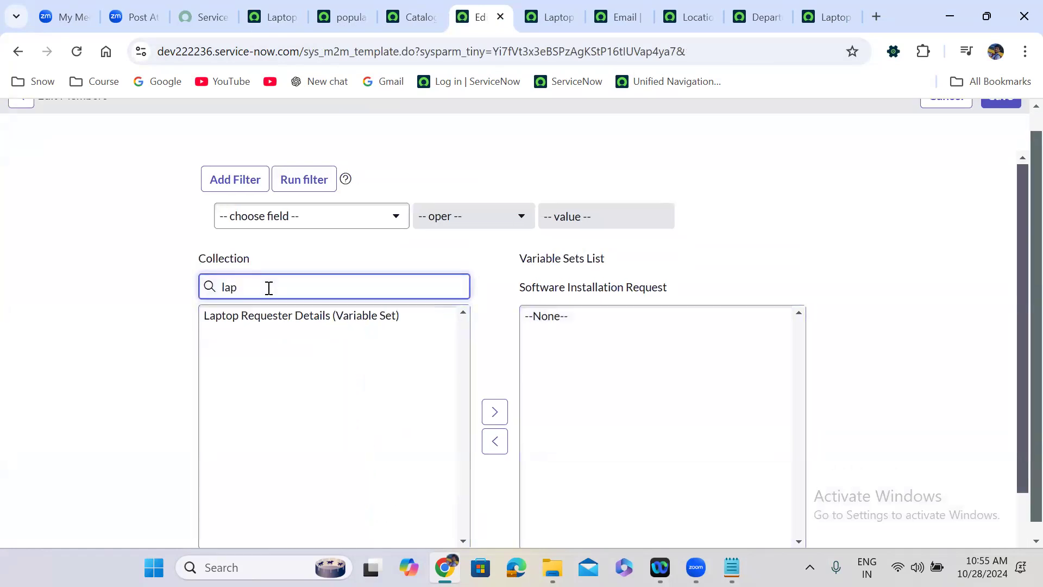
double_click(291, 316)
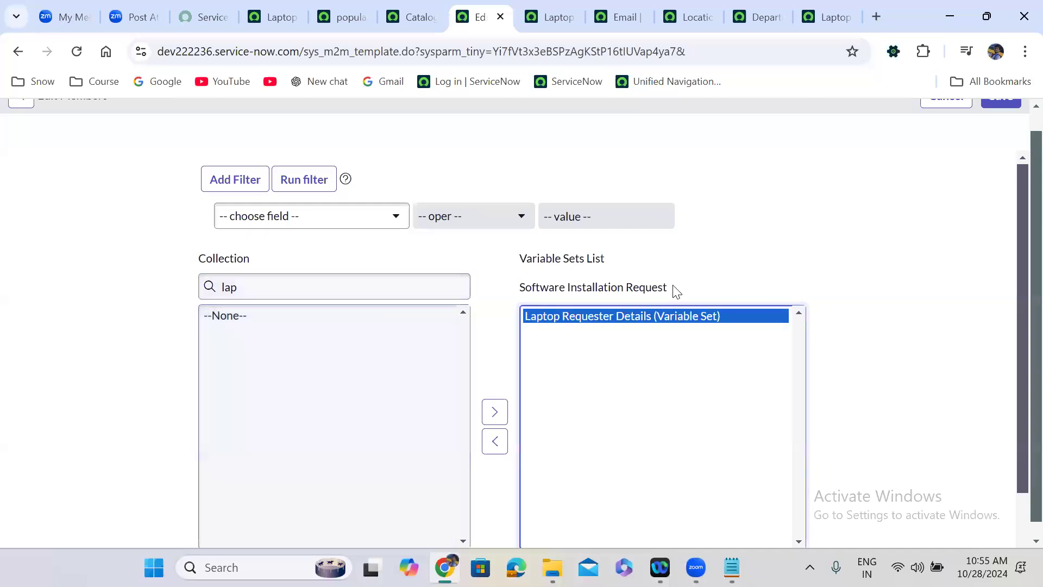
scroll(1021, 122, "up", 1)
left_click(1000, 116)
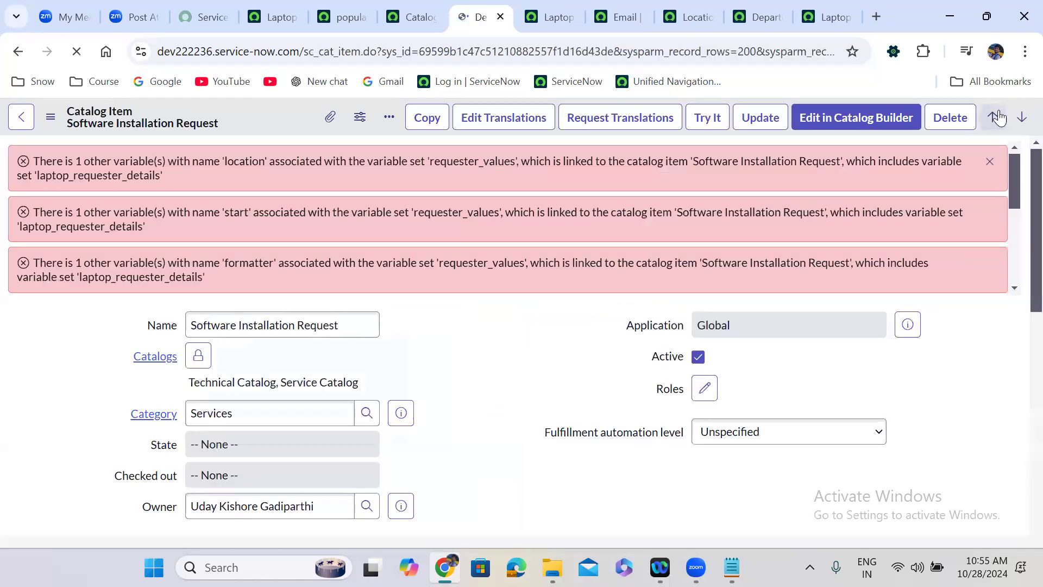
left_click(990, 162)
Add the Laptop Requester Details variable set to the Software Installation Request item and save the selection.
scroll(402, 379, "down", 8)
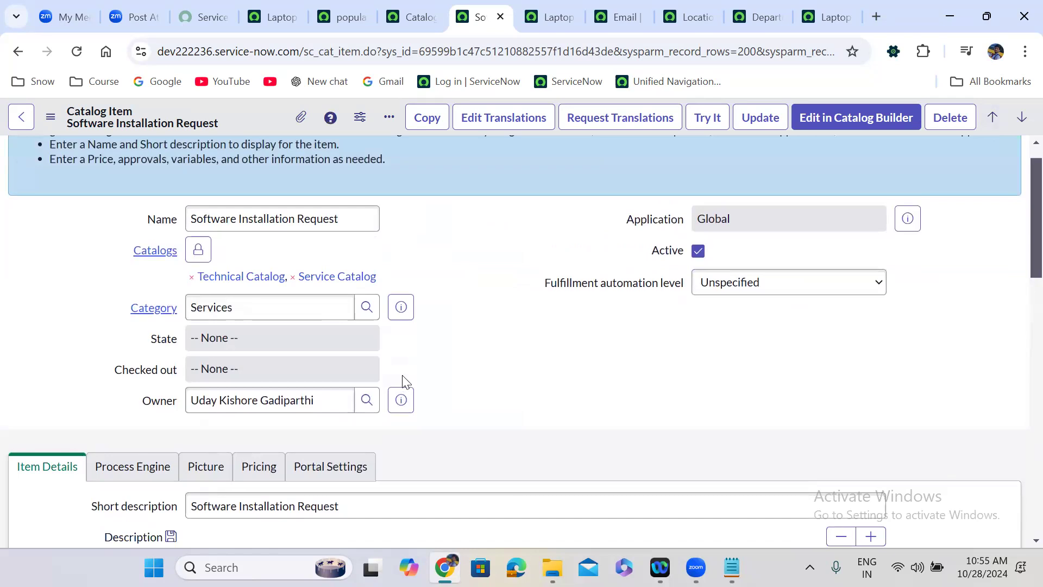
scroll(403, 379, "down", 10)
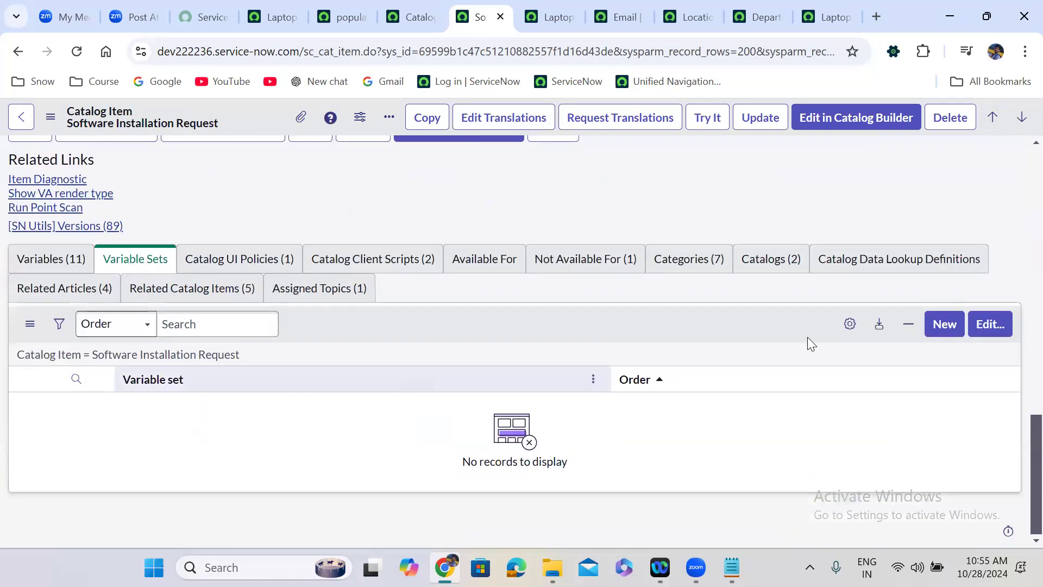
left_click(992, 324)
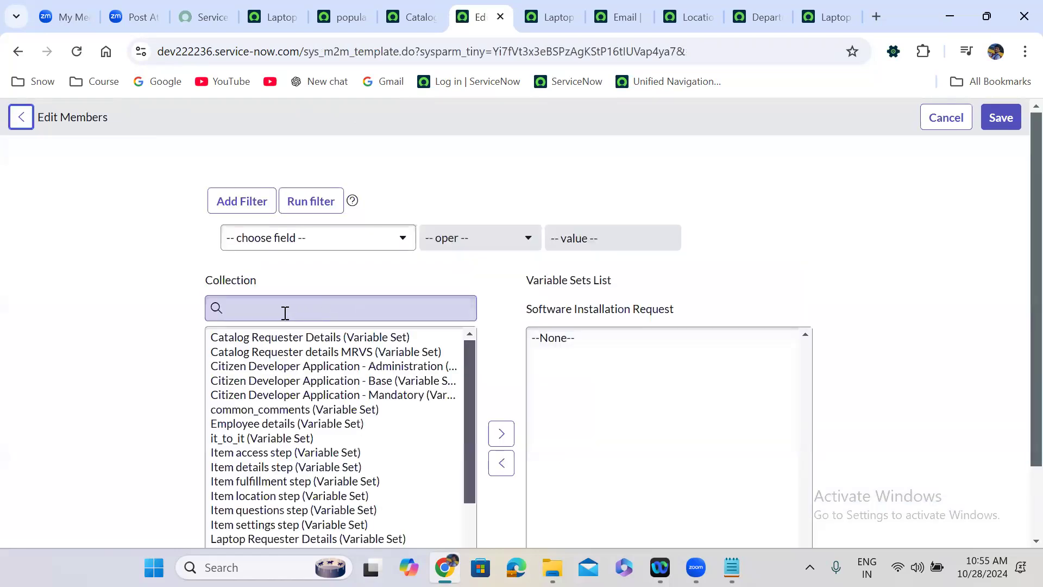
left_click(285, 313)
type("lap")
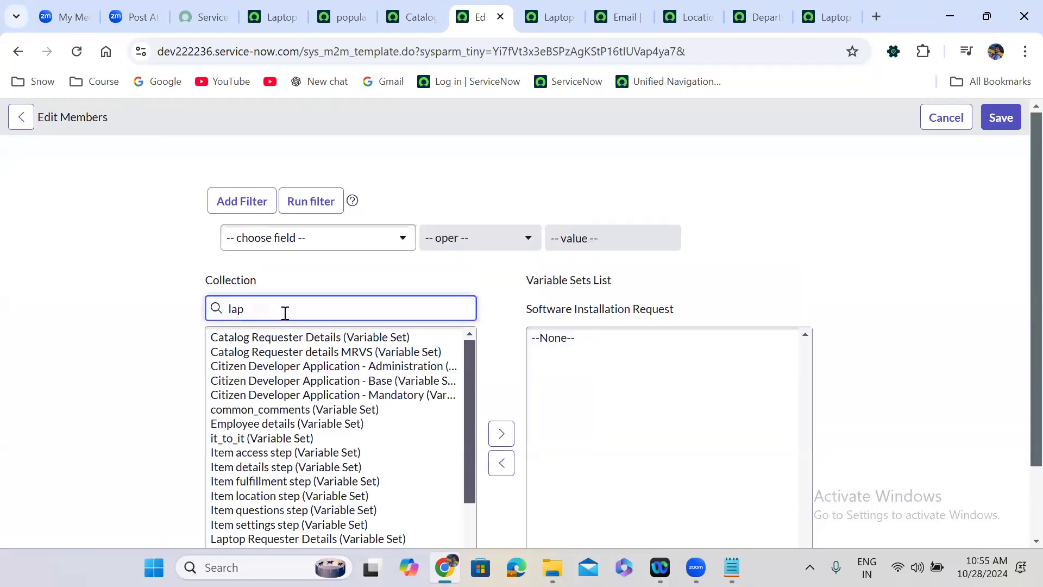
left_click(284, 336)
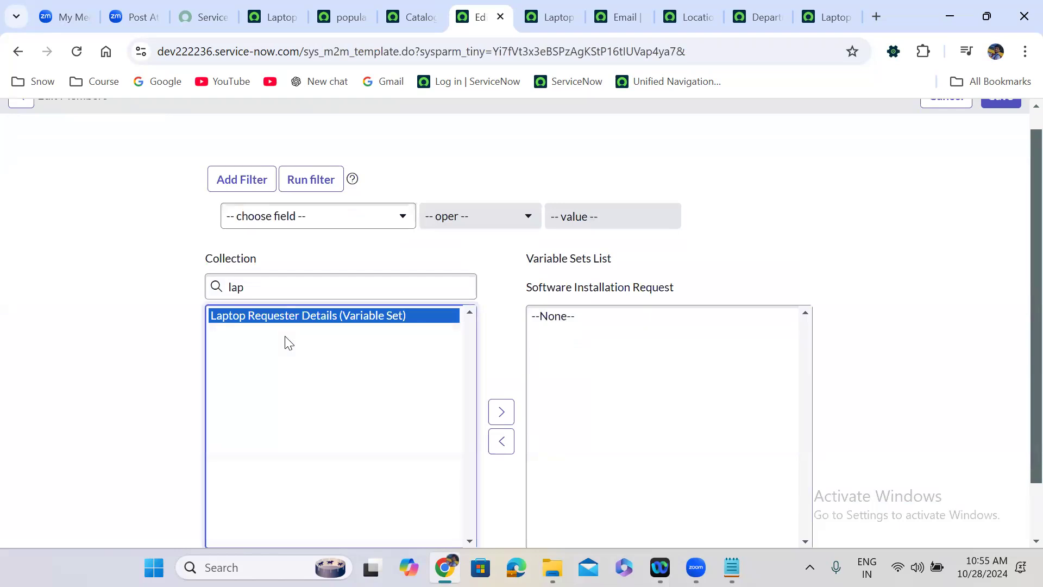
double_click(288, 342)
left_click(1006, 116)
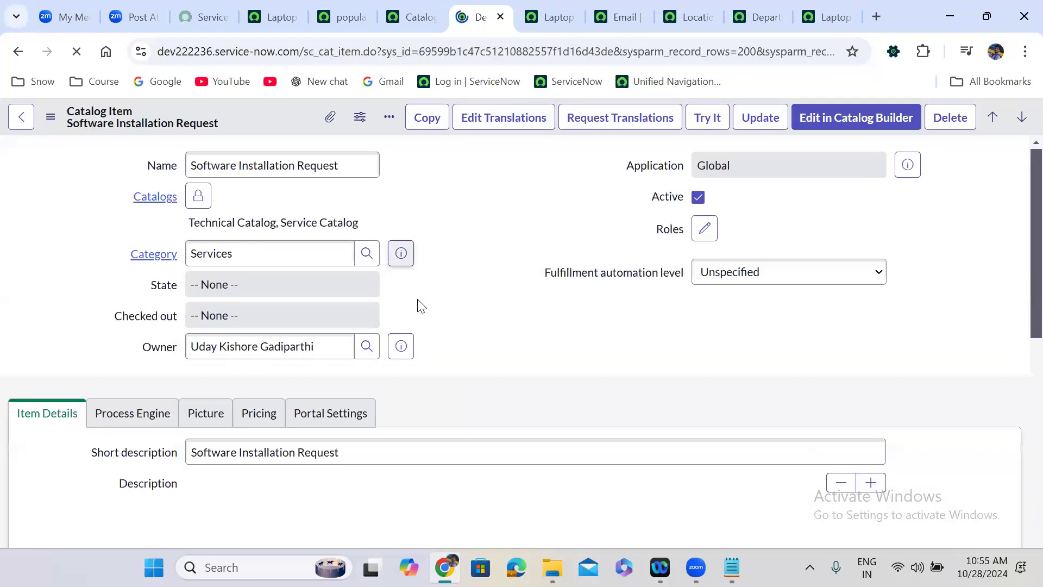
Check the Software Installation Request item's variable sets and variables lists, and open its order form for testing.
scroll(423, 313, "down", 6)
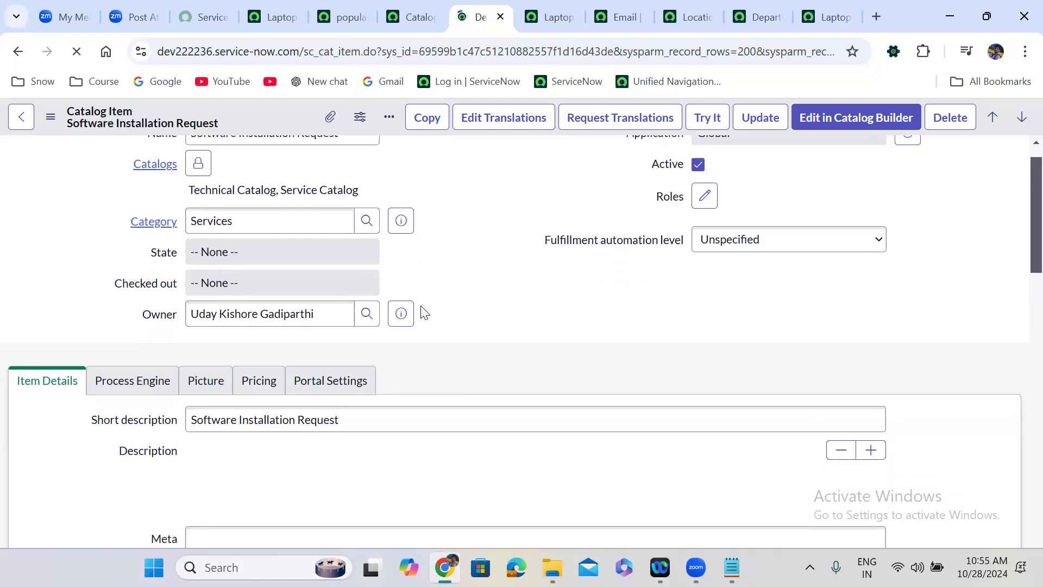
scroll(421, 306, "down", 12)
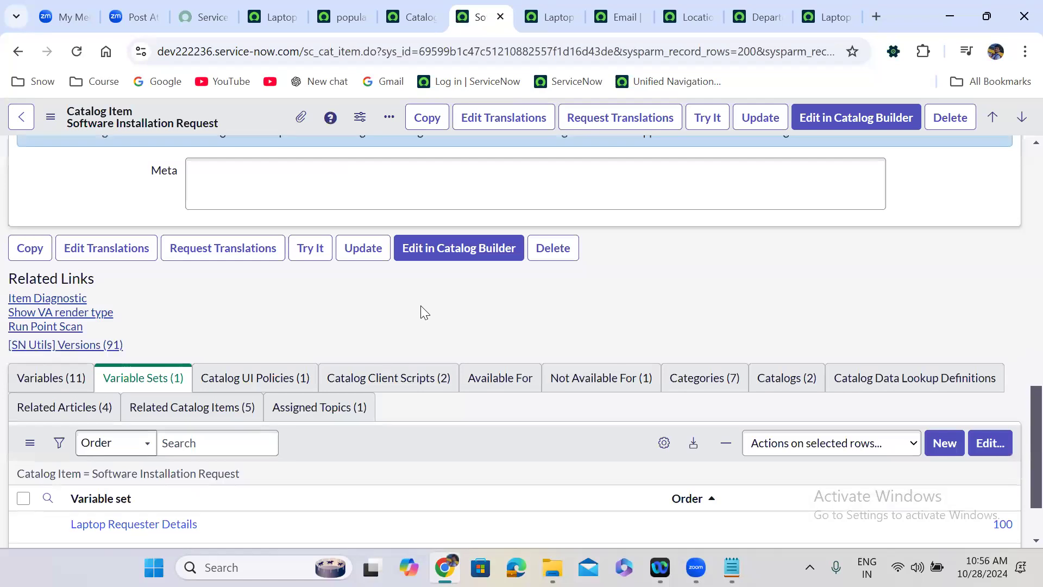
scroll(421, 305, "down", 1)
left_click(81, 347)
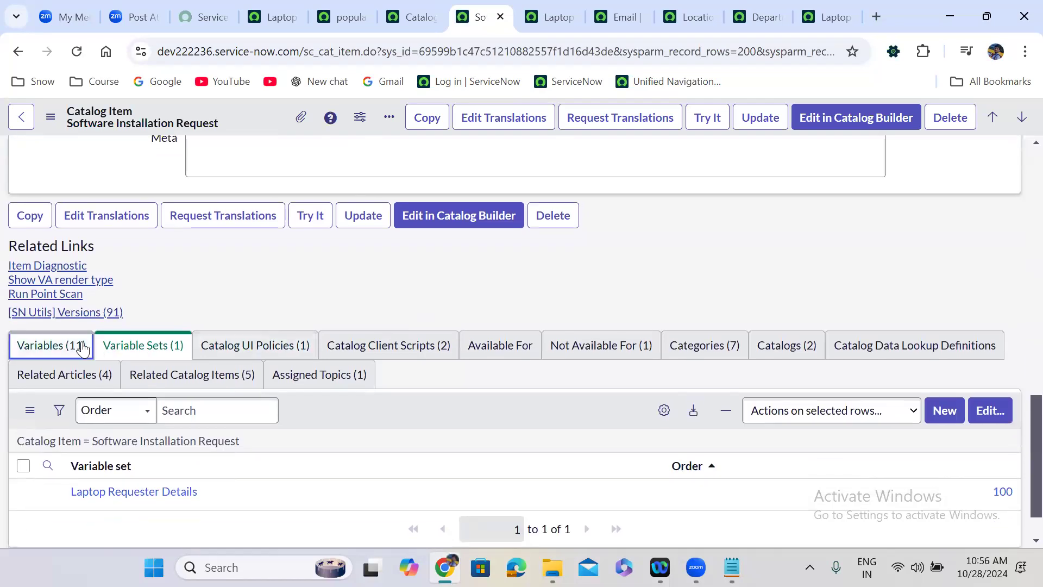
left_click(176, 337)
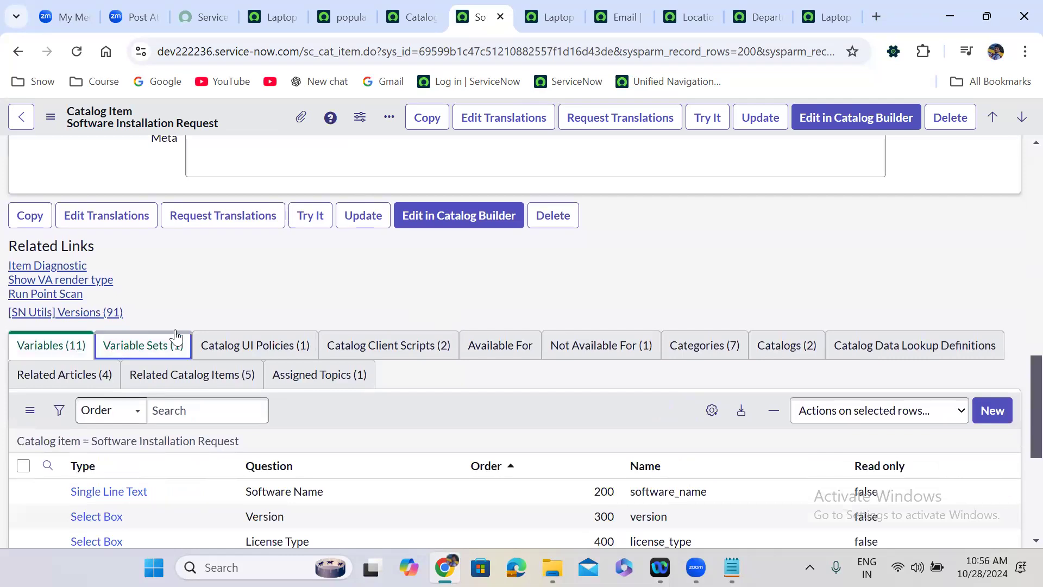
left_click(706, 116)
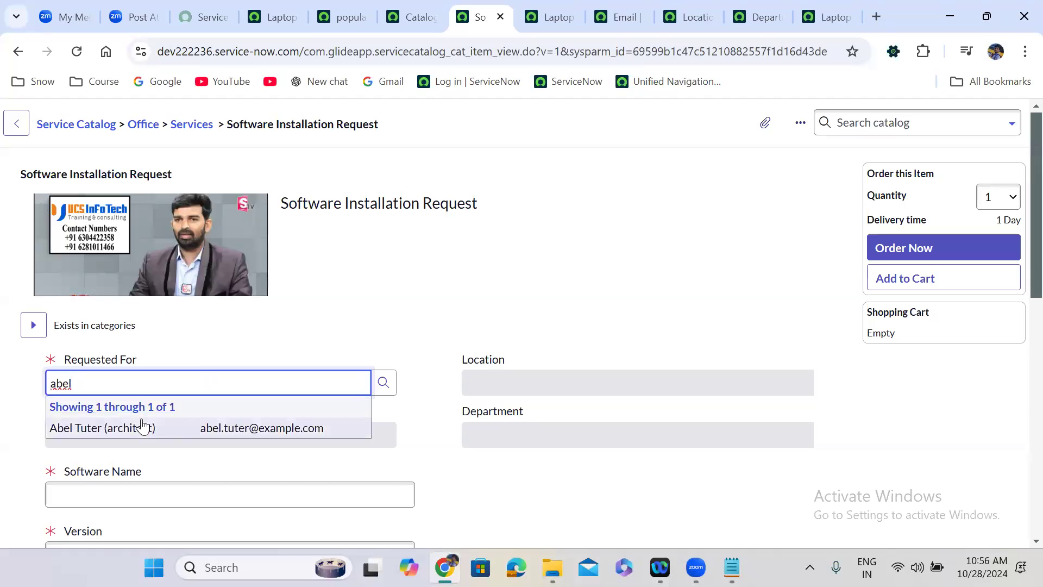
Select the suggested user as Requested For on the Software Installation Request order form to test the auto-filled details.
left_click(142, 425)
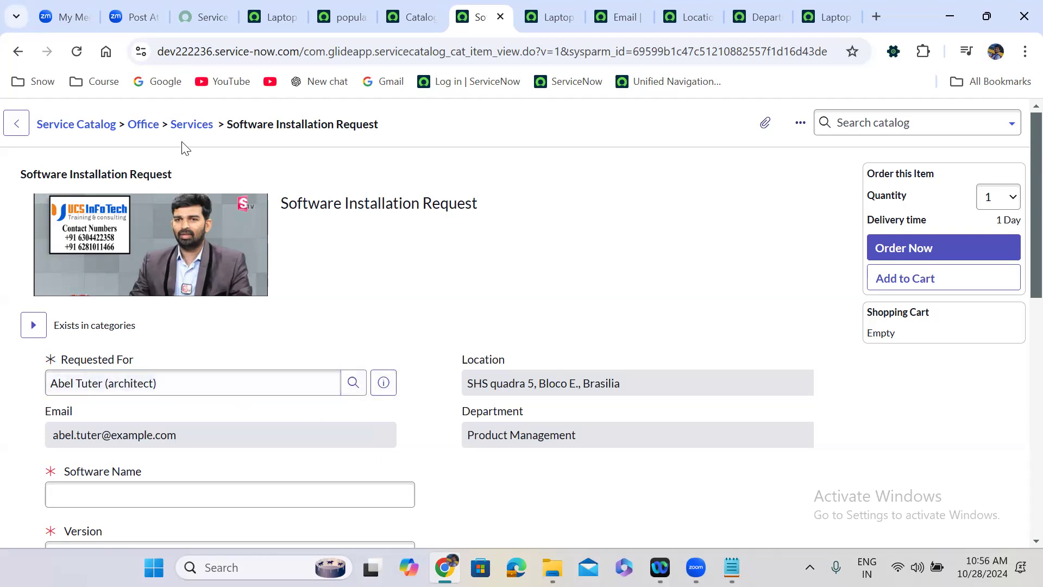
Open the Request Company Mobile record from the Catalog Items list in its own tab and show its variable sets.
left_click(539, 15)
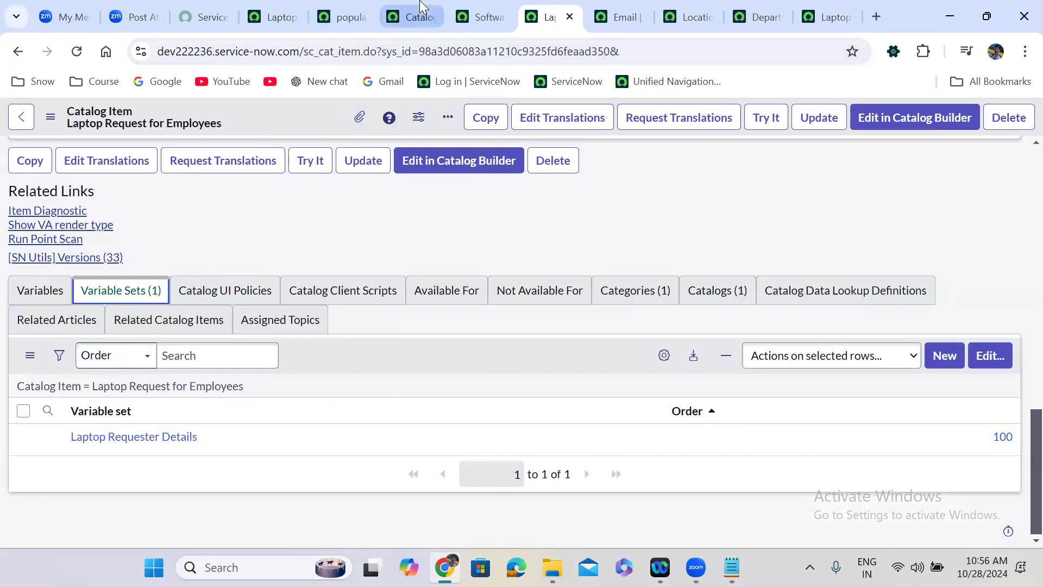
left_click(410, 16)
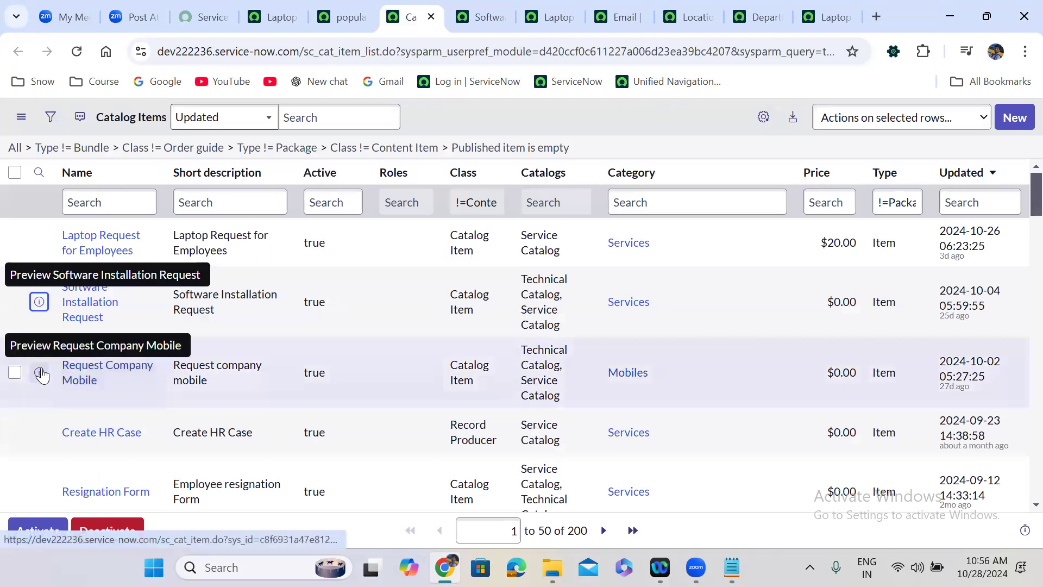
right_click(40, 371)
left_click(163, 169)
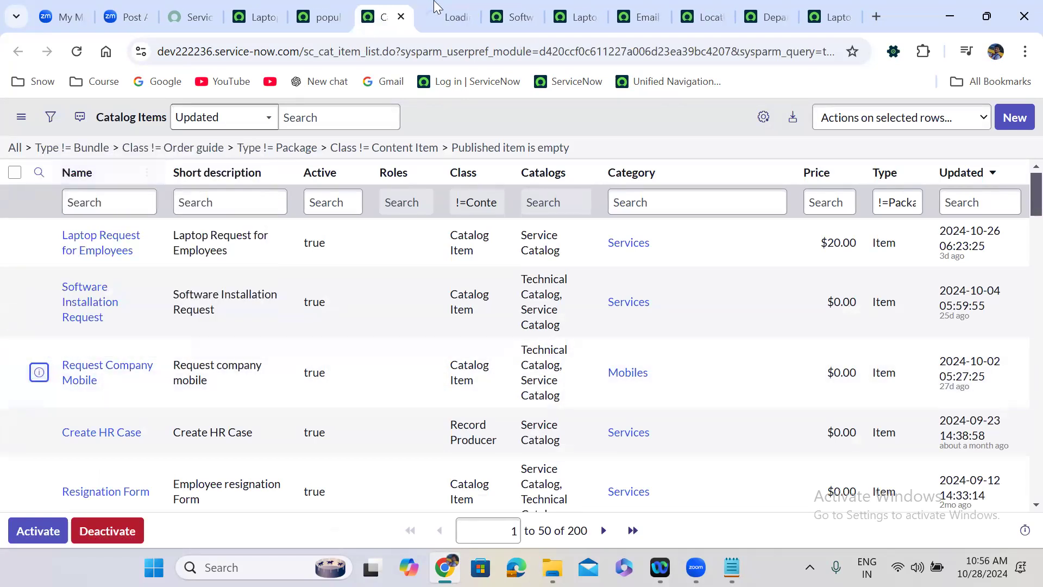
left_click(437, 10)
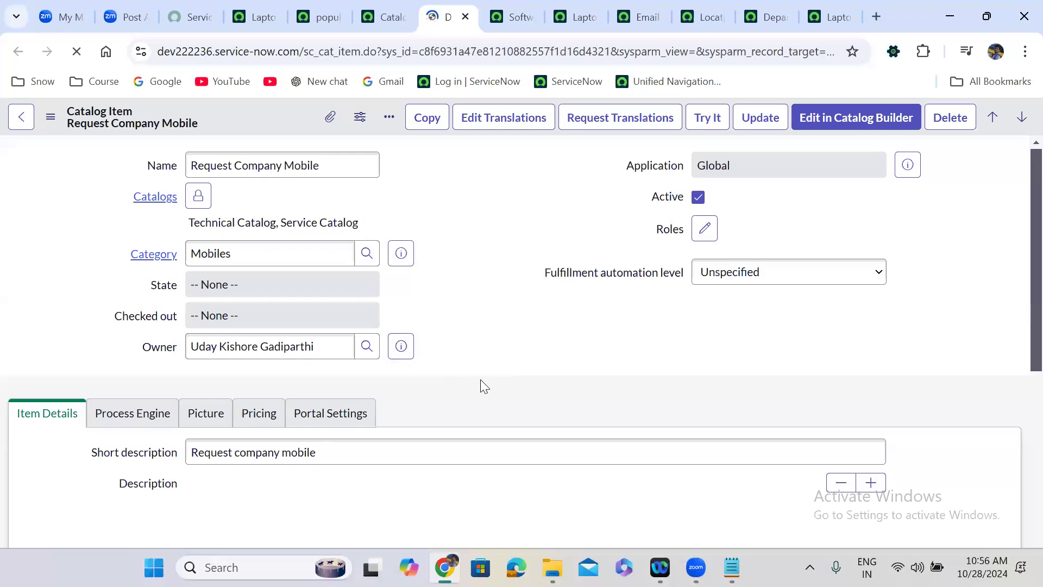
scroll(480, 380, "down", 10)
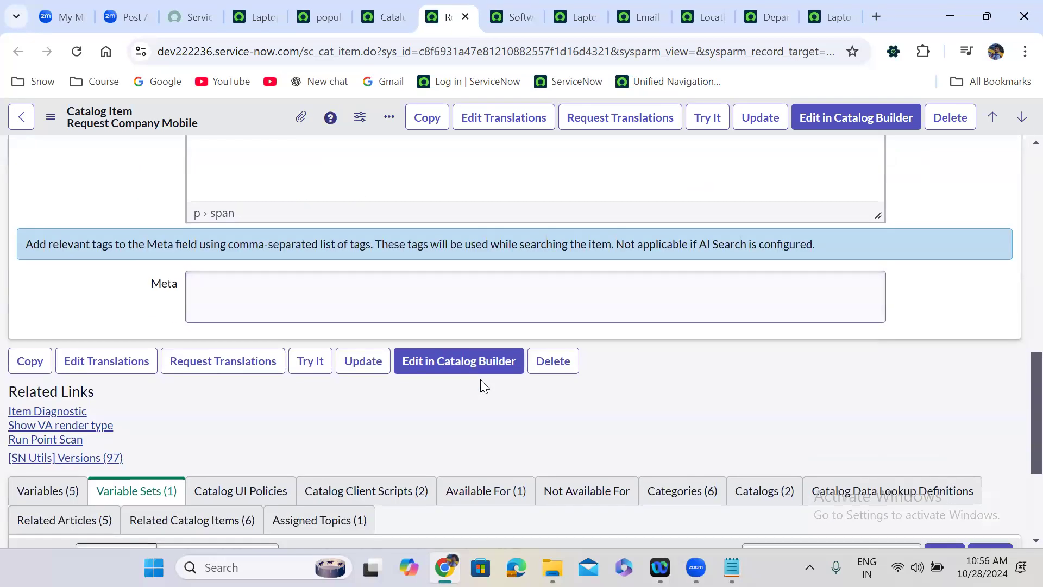
scroll(480, 383, "down", 3)
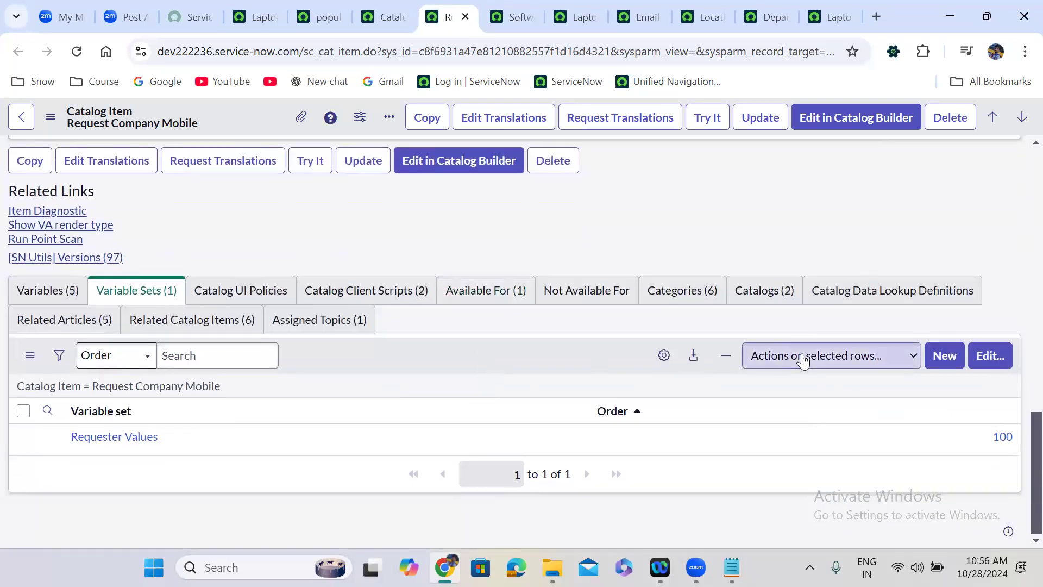
Try to add Laptop Requester Details alongside Requester Values in the Request Company Mobile item's variable sets and save.
left_click(988, 354)
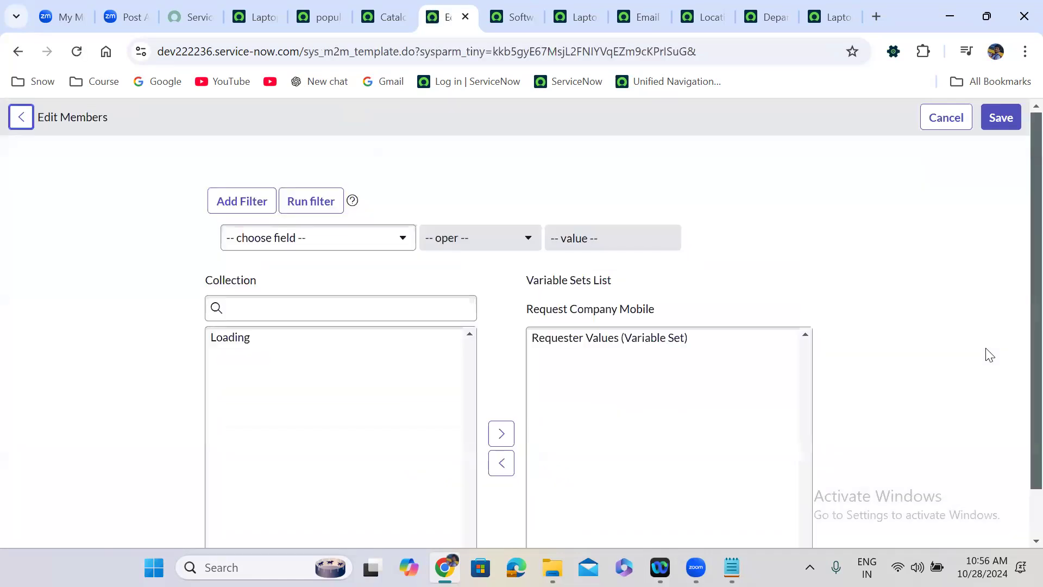
left_click(303, 309)
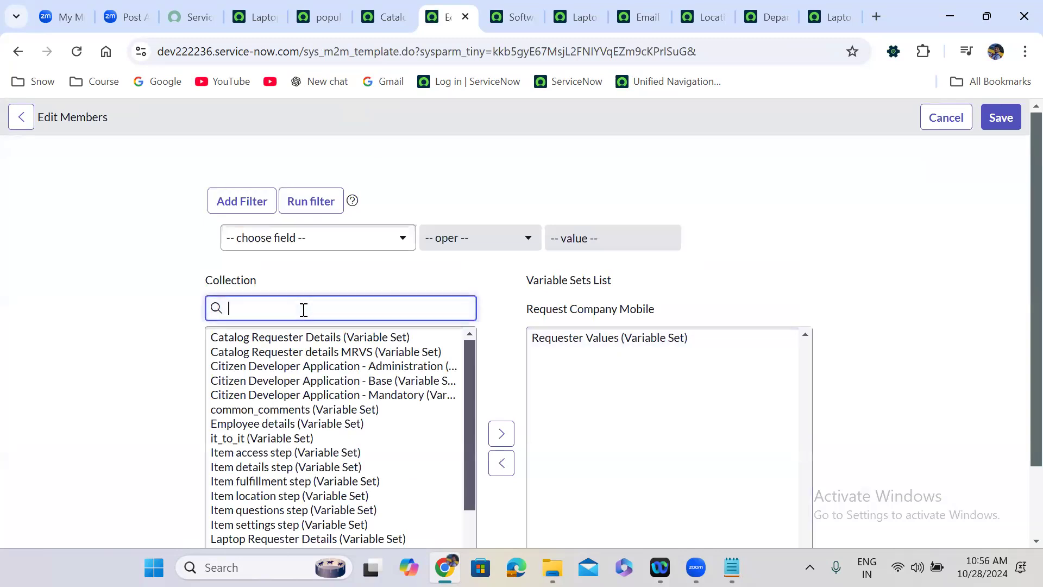
type("laptop")
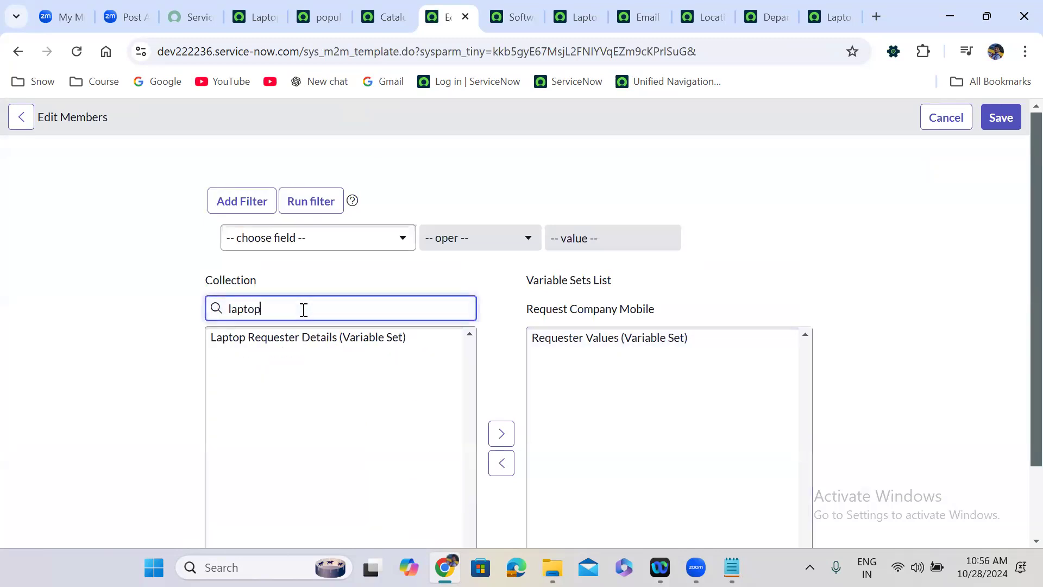
double_click(326, 339)
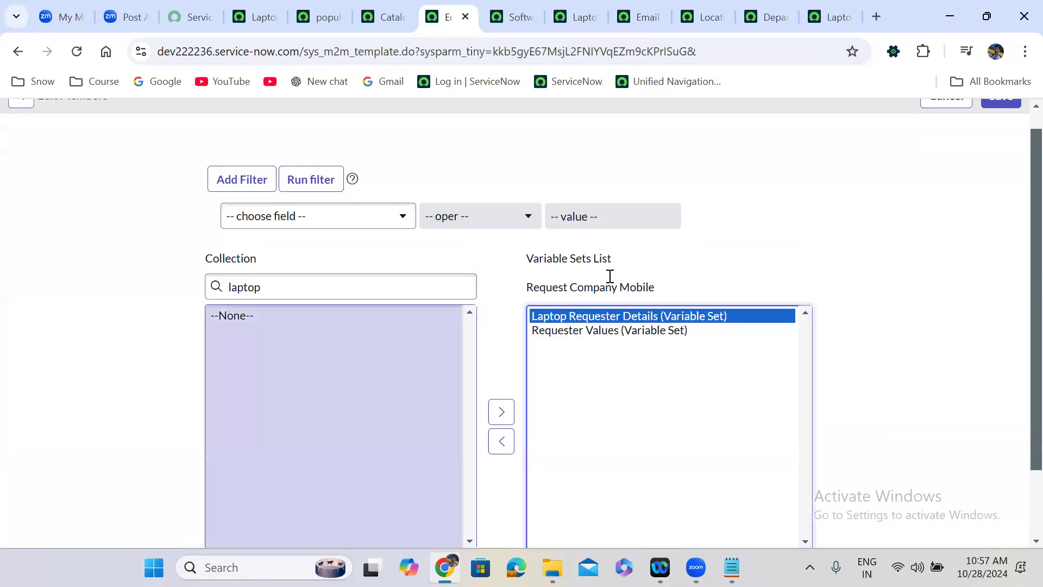
scroll(1002, 128, "up", 1)
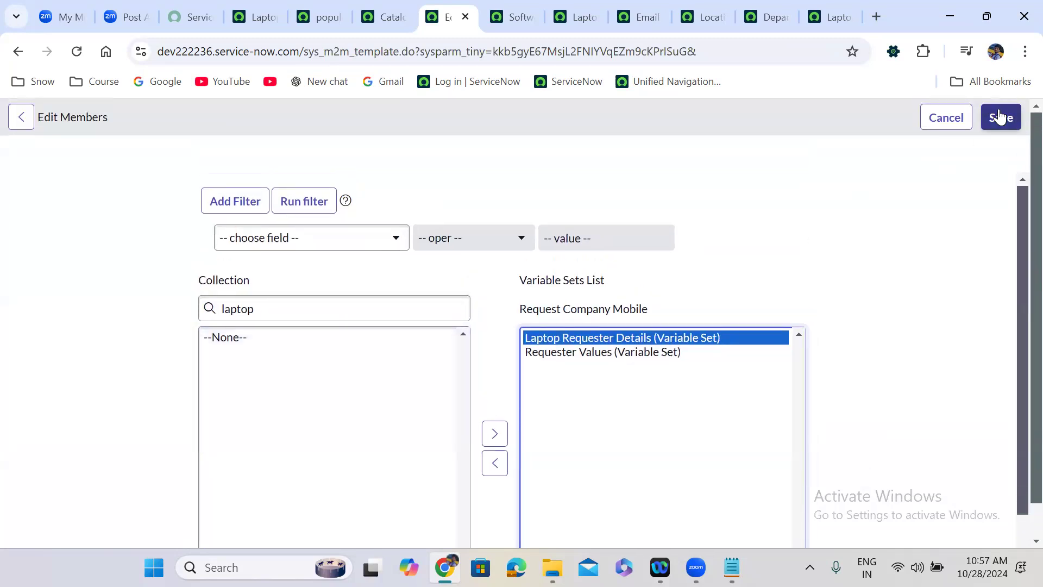
left_click(1000, 115)
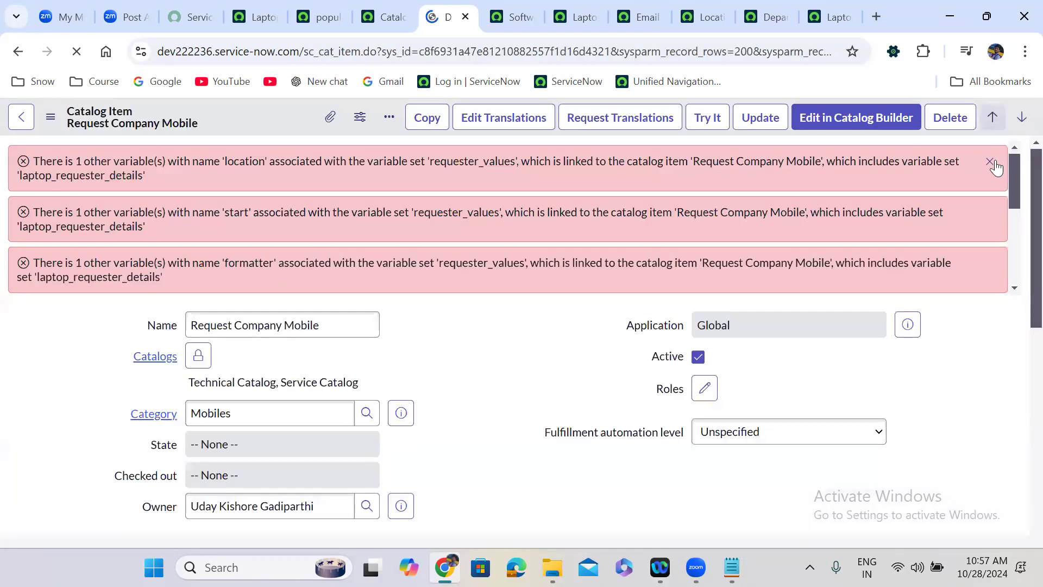
left_click(995, 166)
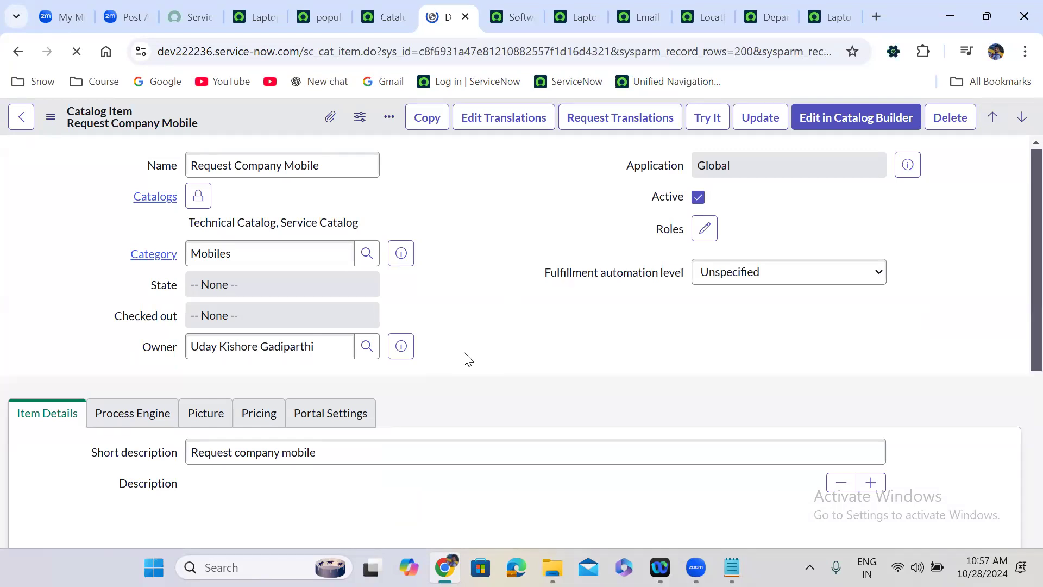
Remove the Requester Values variable set from the Request Company Mobile item and save the selection.
scroll(464, 352, "down", 15)
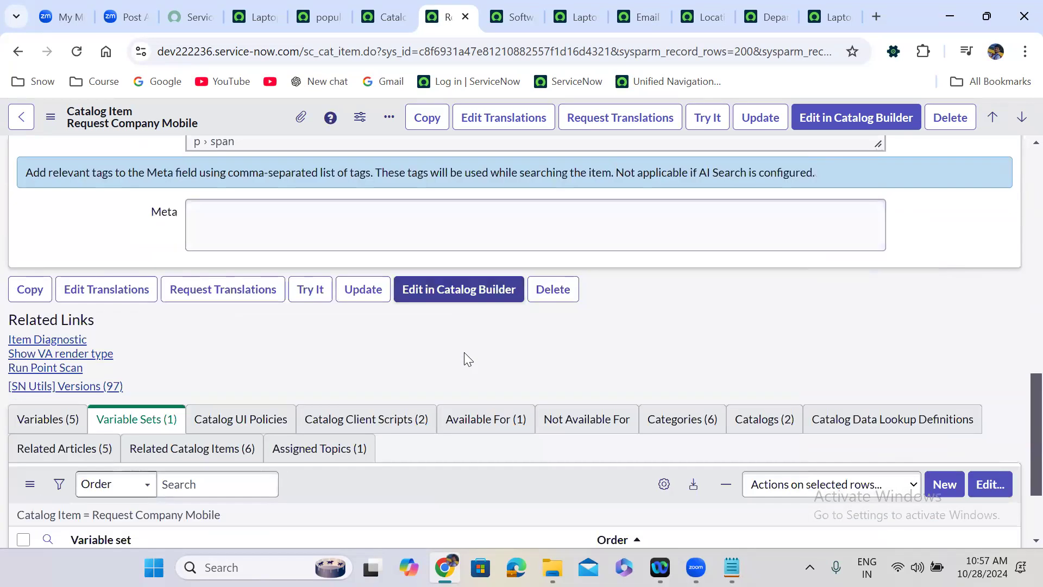
scroll(464, 359, "down", 2)
left_click(988, 351)
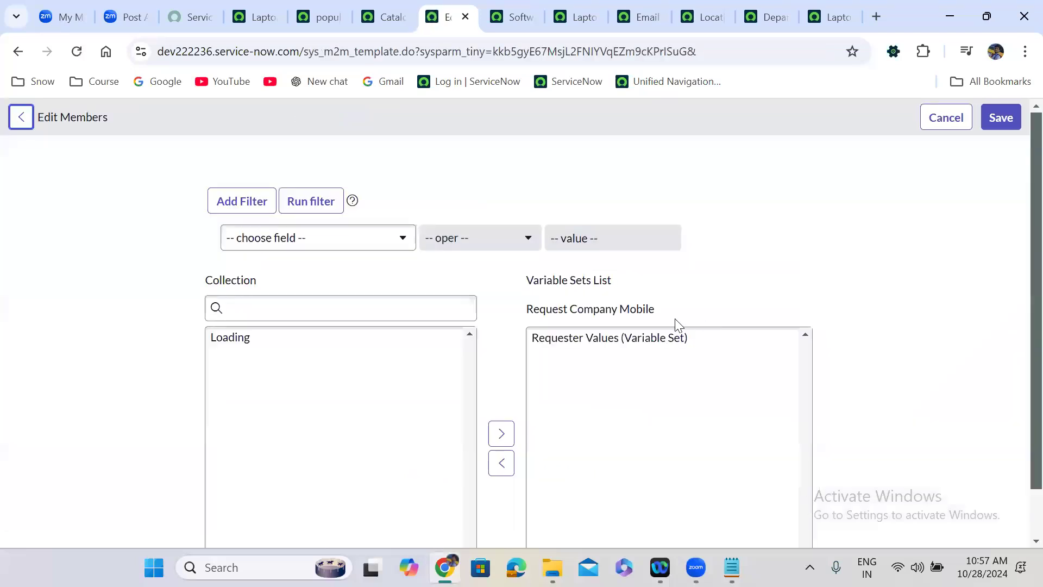
double_click(601, 341)
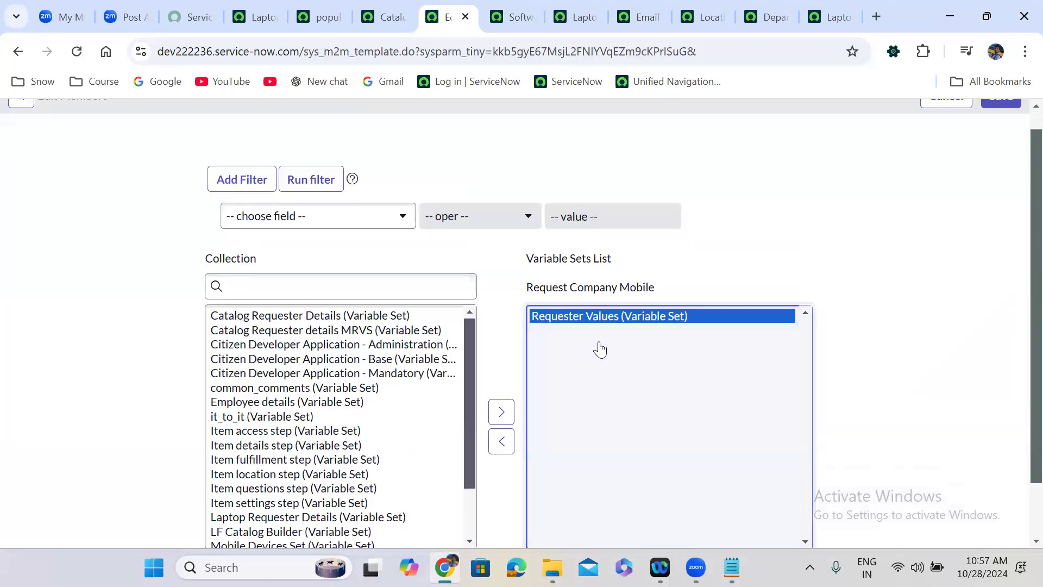
left_click(253, 291)
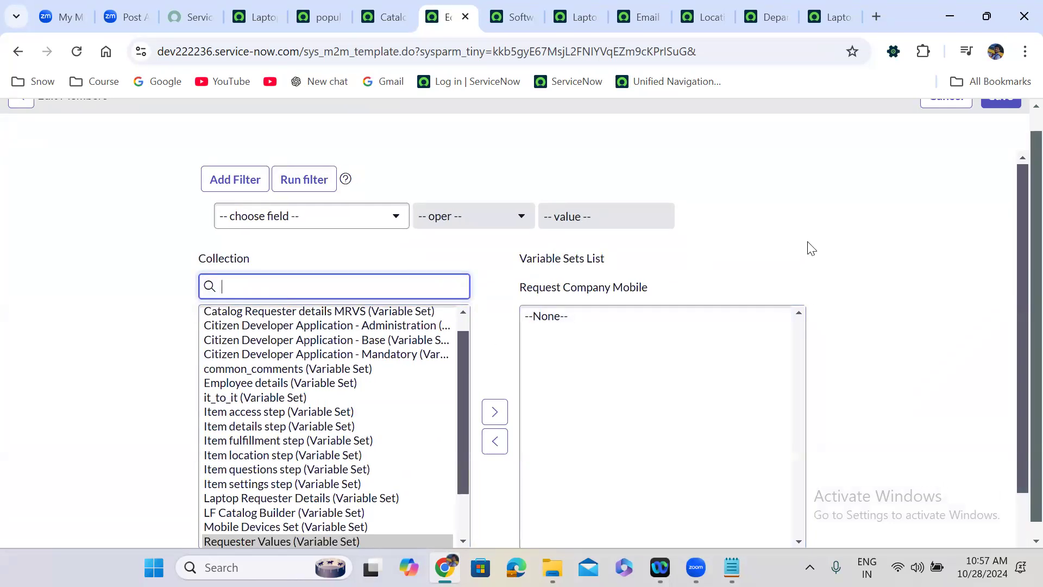
left_click(1006, 107)
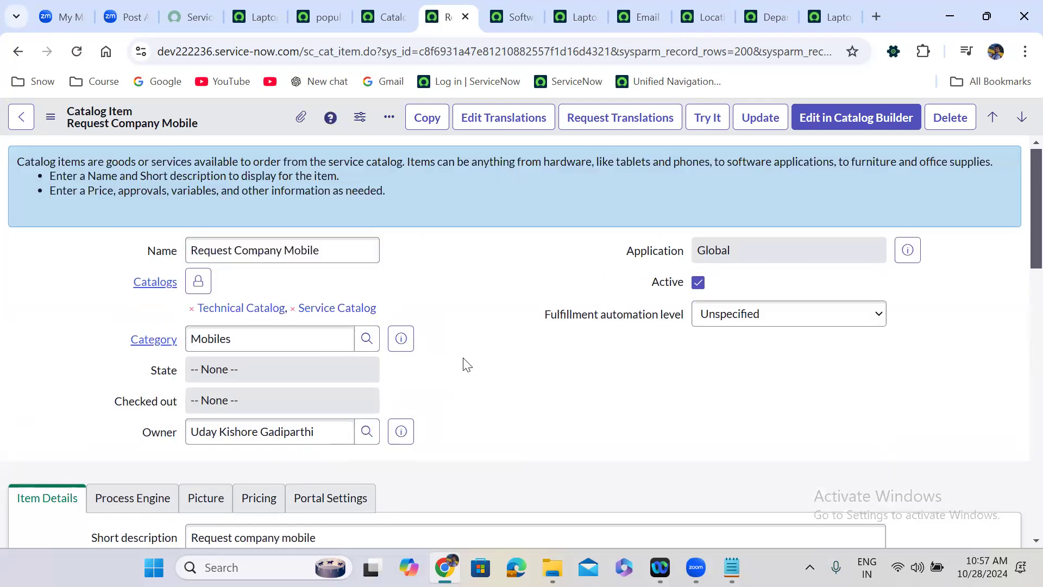
Add the Laptop Requester Details variable set to the Request Company Mobile item and save the selection.
scroll(466, 363, "down", 15)
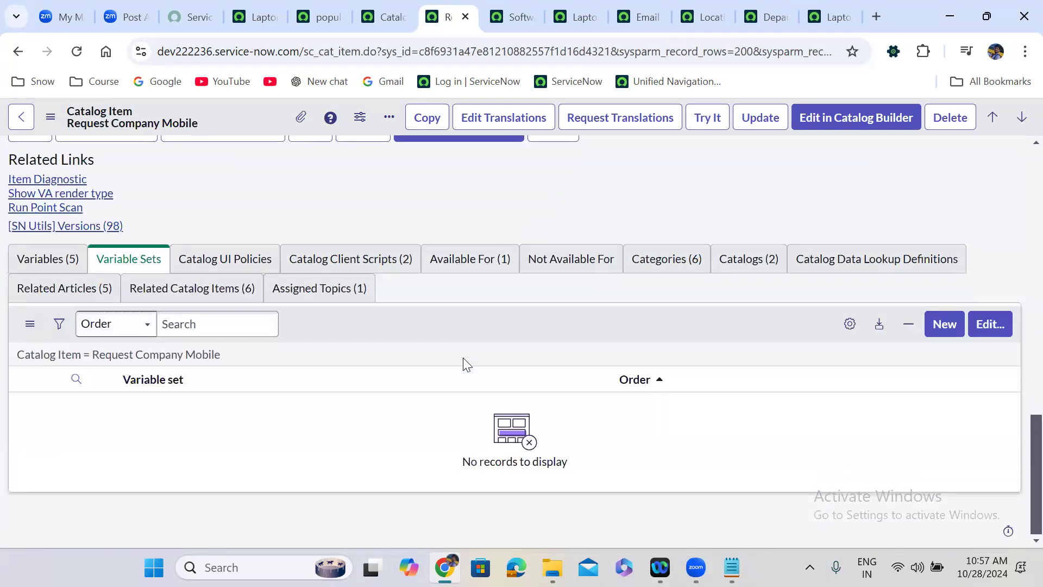
left_click(994, 315)
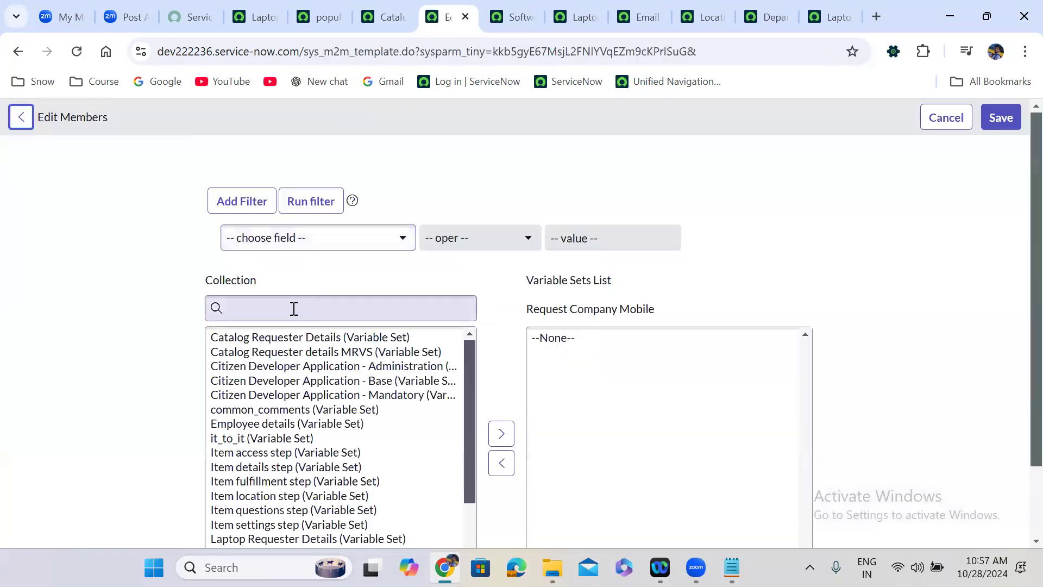
left_click(293, 308)
type("laptop req")
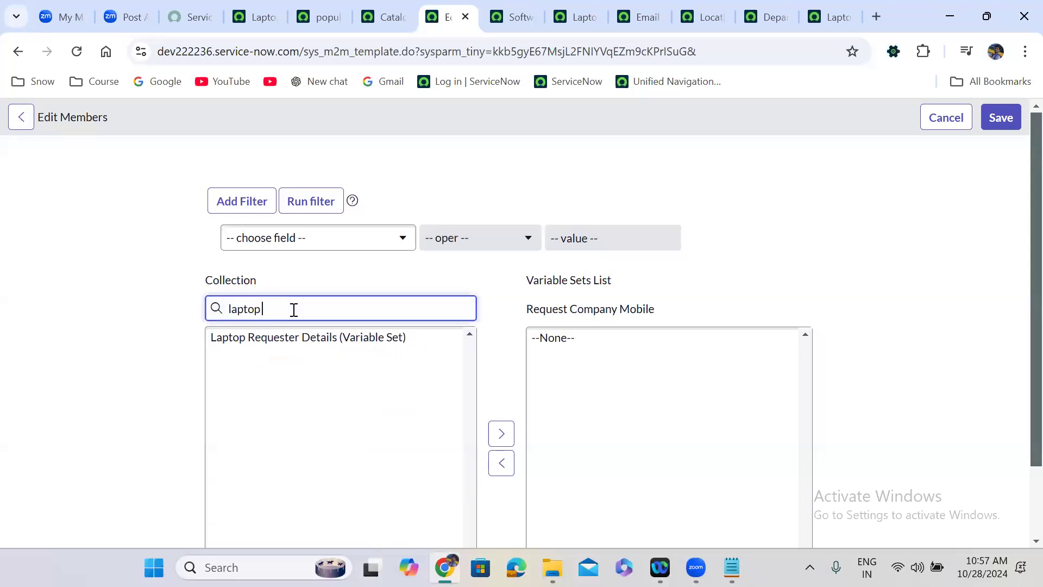
double_click(309, 338)
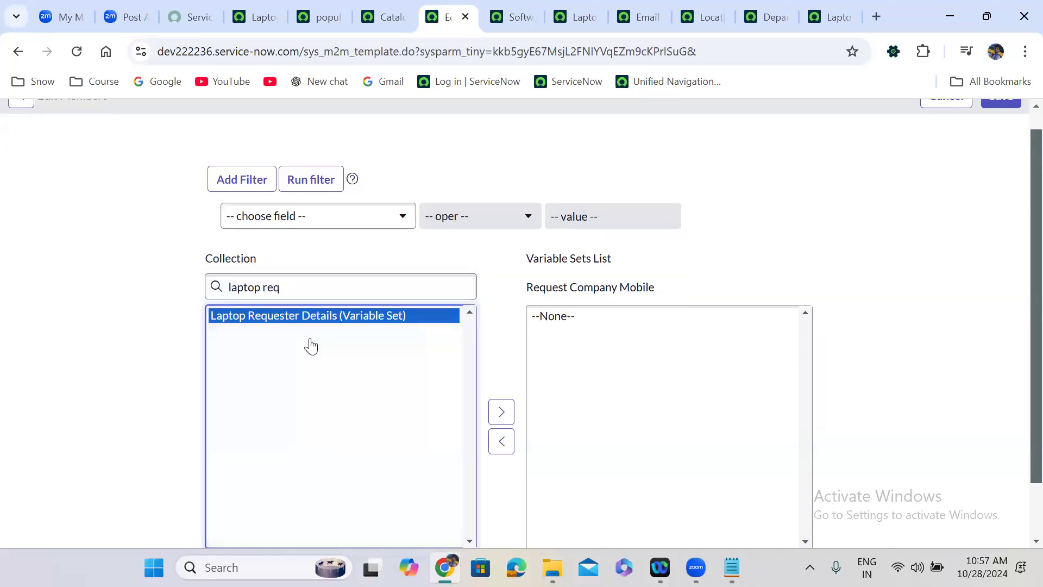
scroll(1020, 131, "up", 1)
left_click(1001, 117)
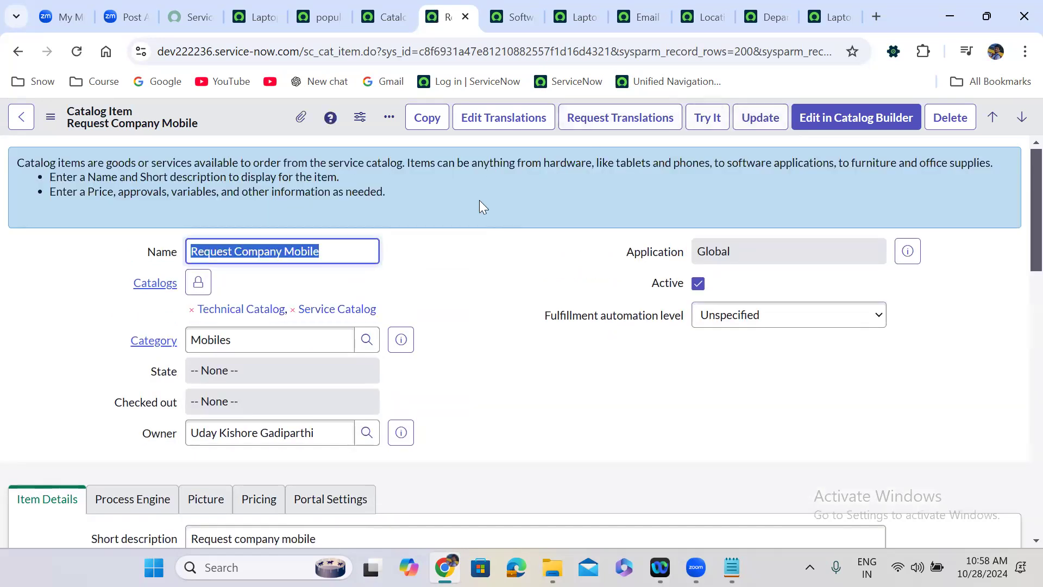
Open the Request Company Mobile item's order form to check its requester fields.
left_click(479, 202)
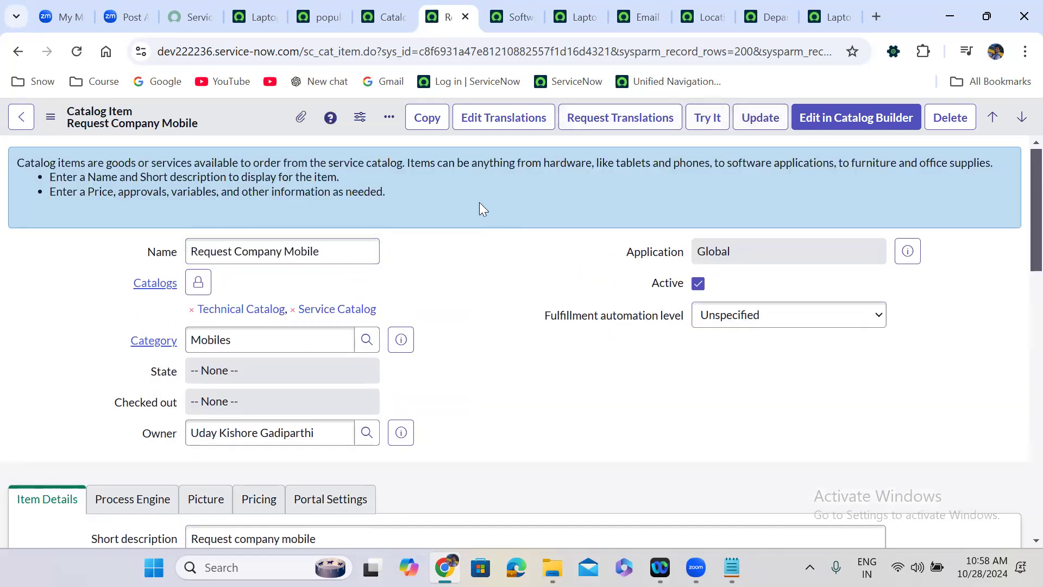
left_click(709, 119)
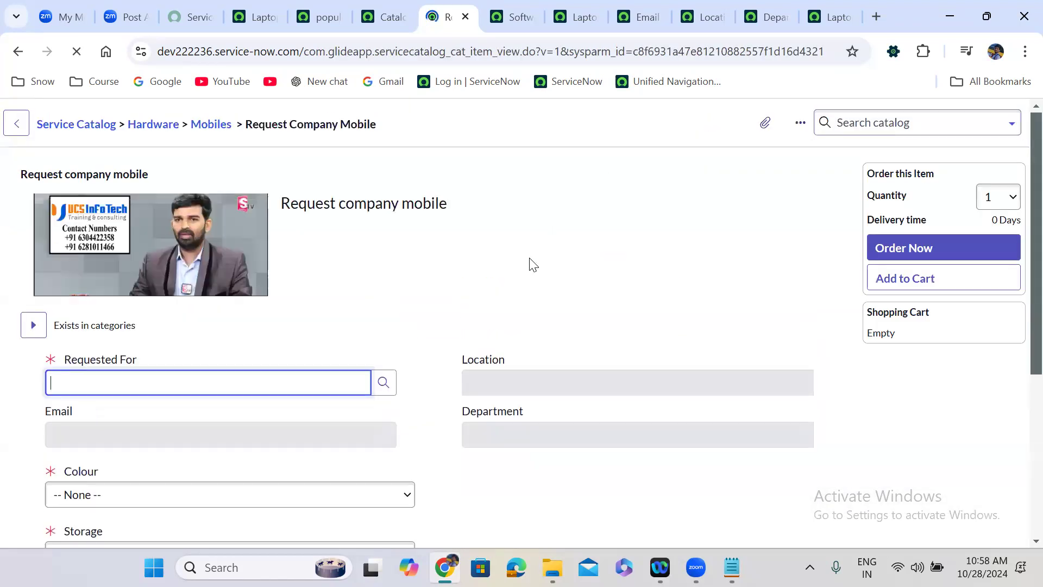
left_click(223, 386)
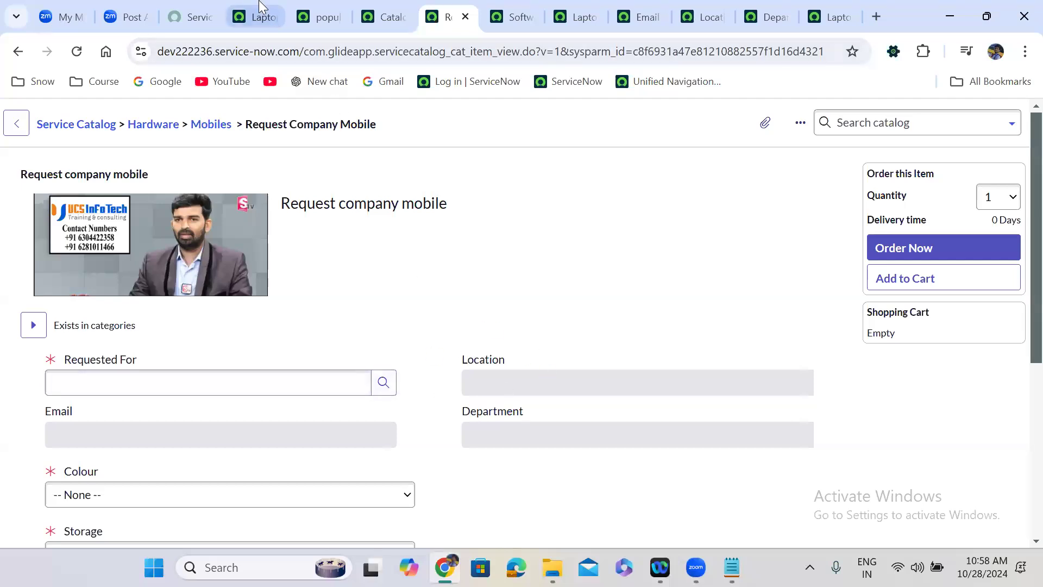
Check which catalog items include the Laptop Requester Details variable set, and review the variable set's own settings.
left_click(254, 17)
left_click(386, 324)
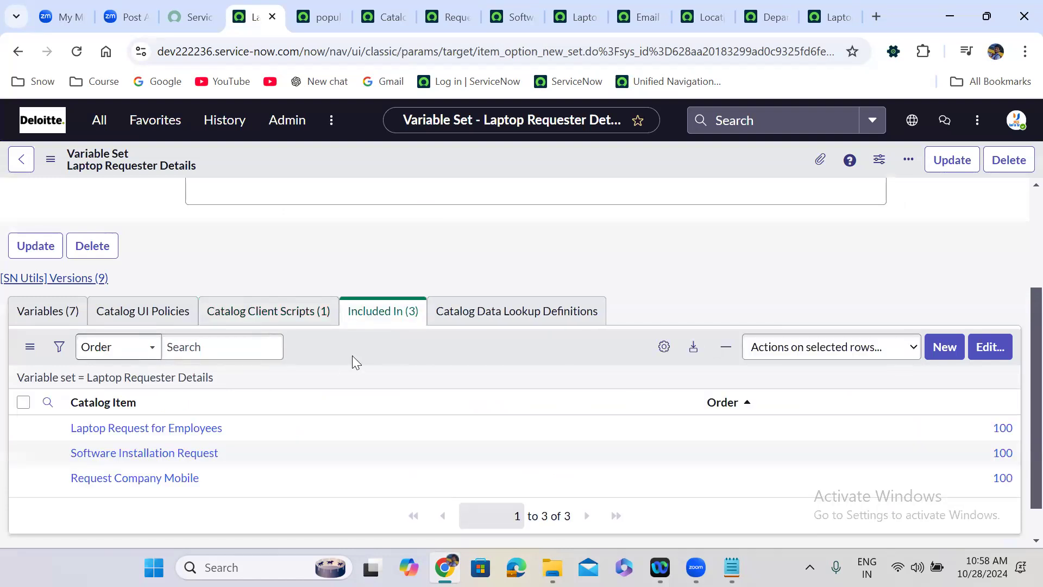
scroll(353, 358, "down", 1)
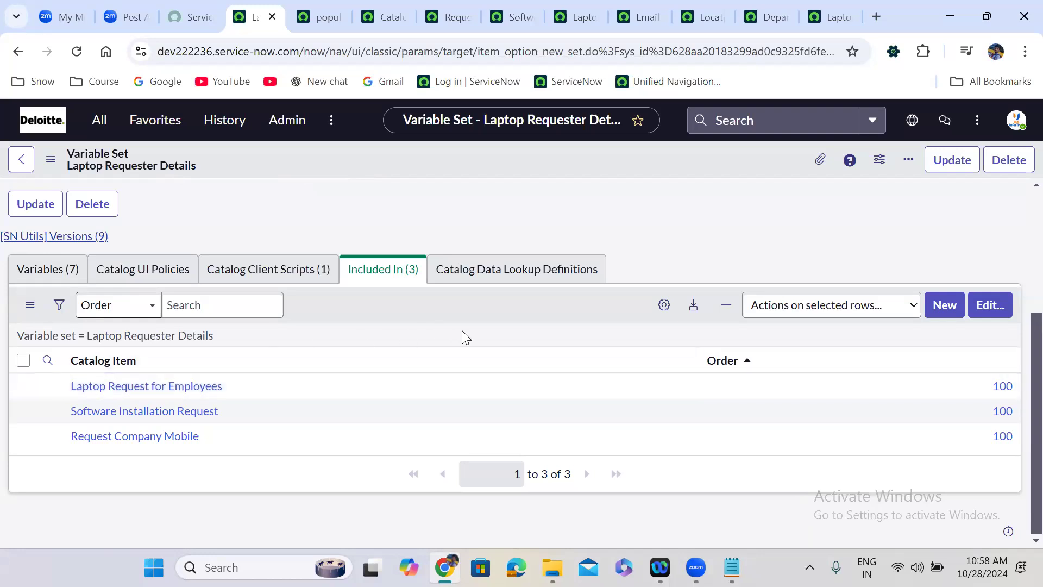
scroll(463, 331, "up", 4)
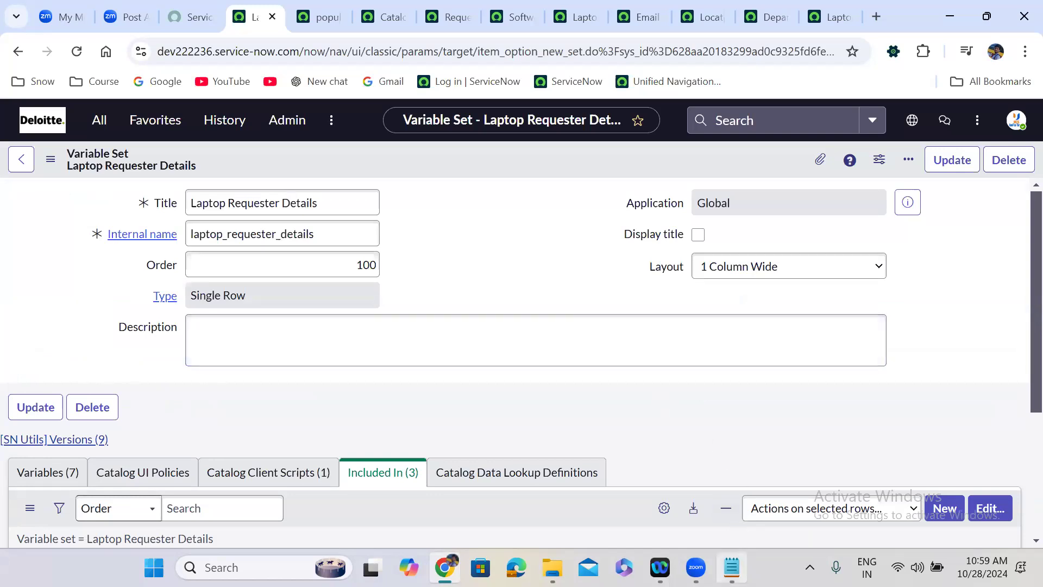
Switch to the Notepad notes and highlight the Single Row Variable Set line and the Multi Row Variable Set line in turn.
left_click(731, 567)
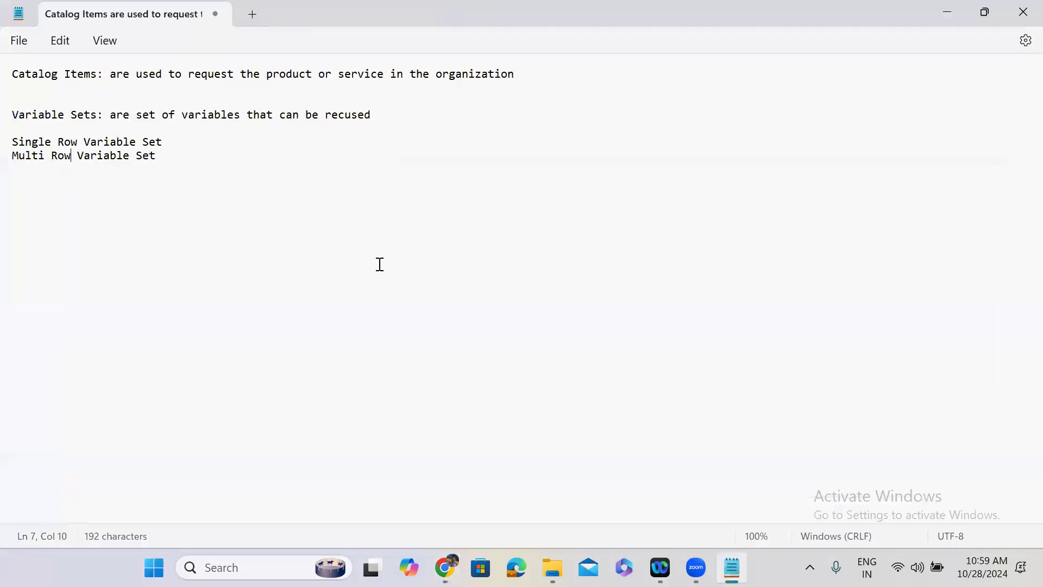
triple_click(64, 146)
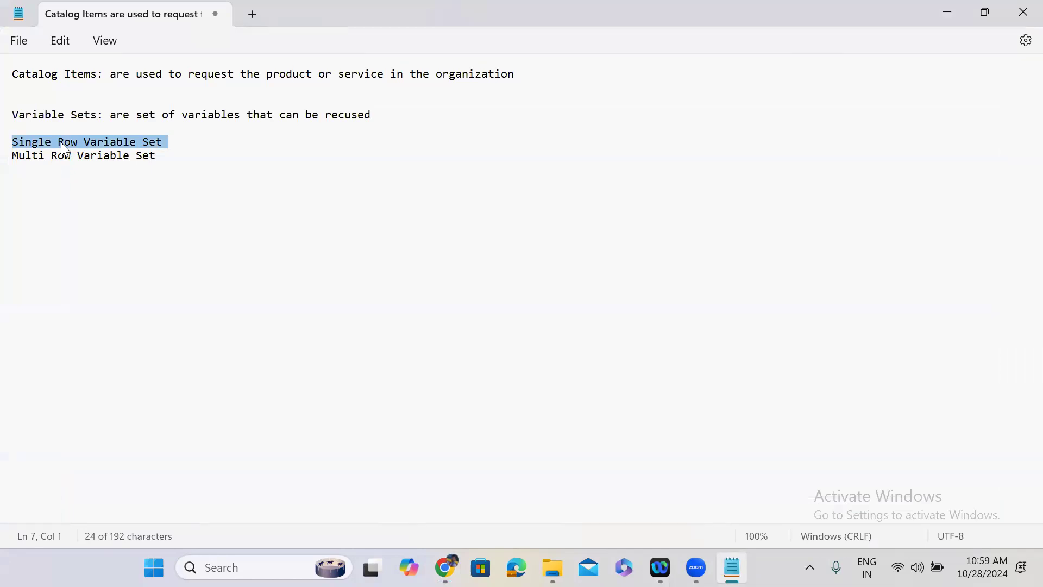
triple_click(38, 163)
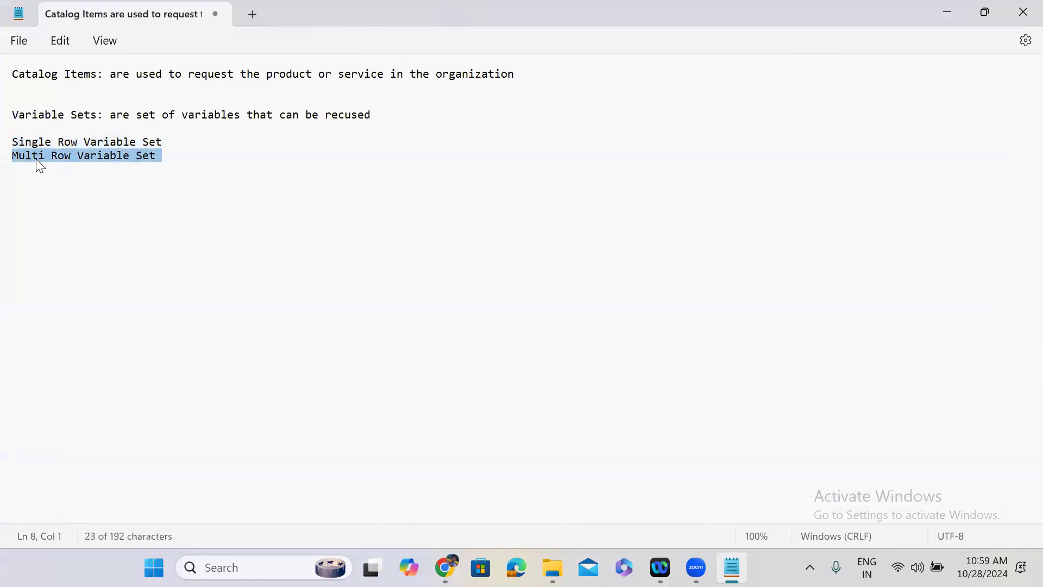